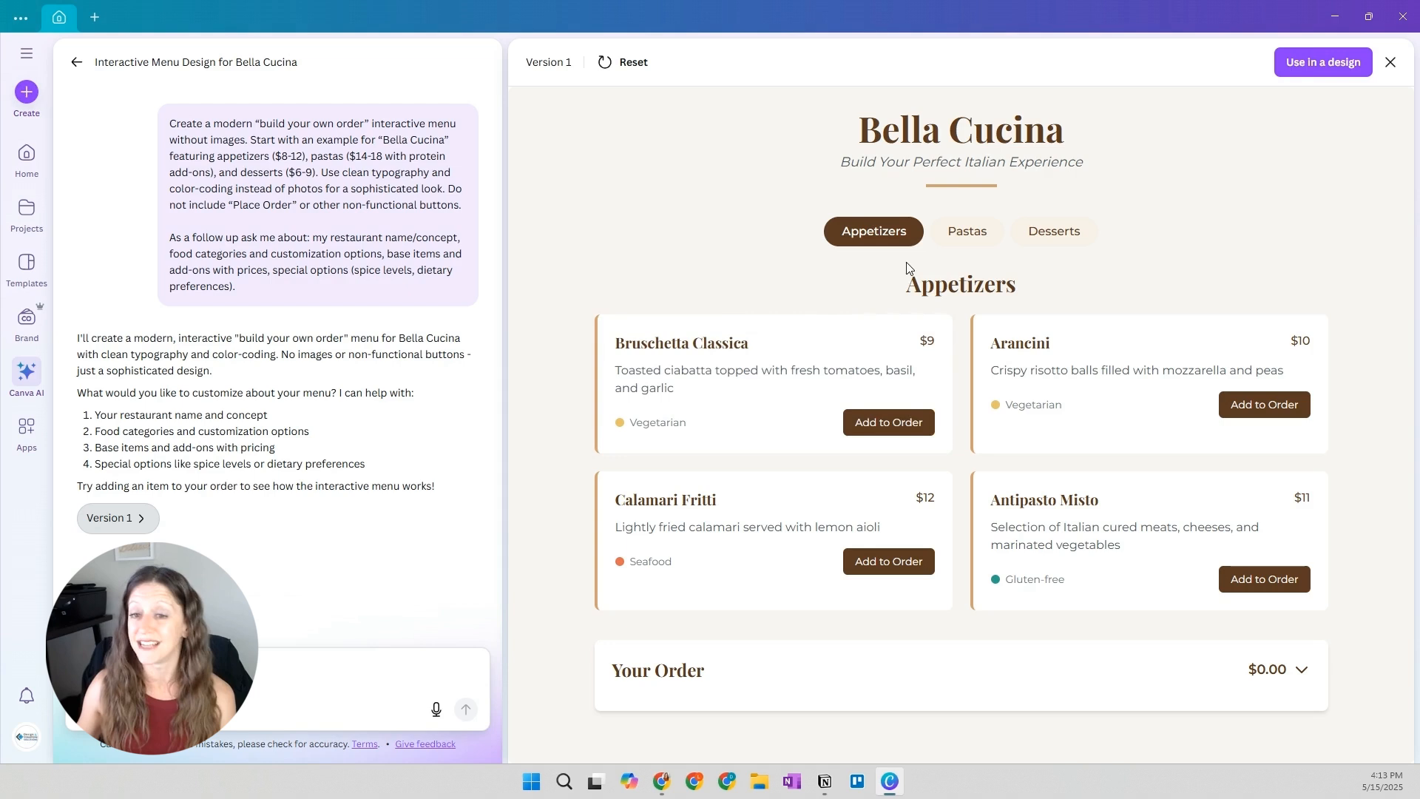
Browse the Bella Cucina menu's Pastas and Desserts categories and add Tiramisu to the order
left_click(968, 246)
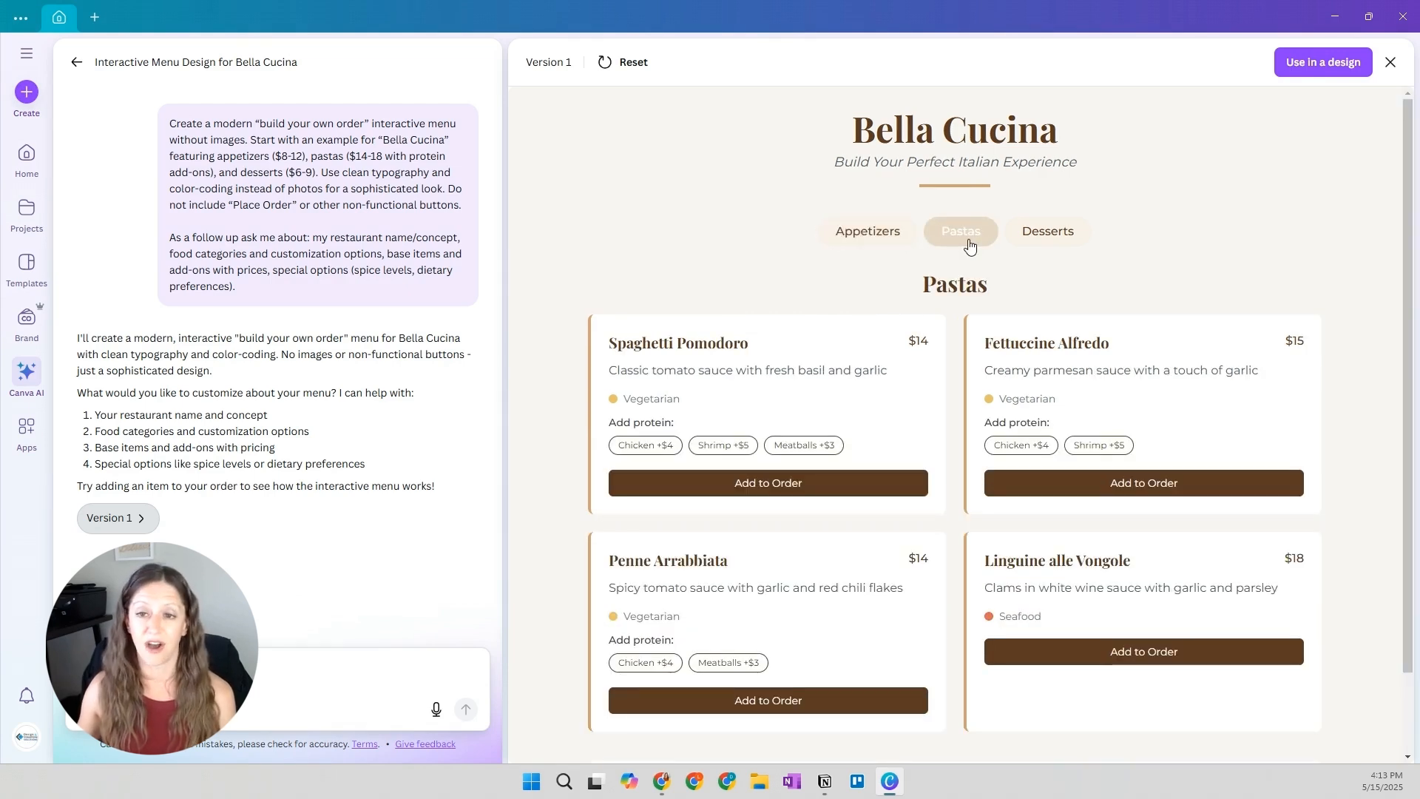
left_click(1058, 235)
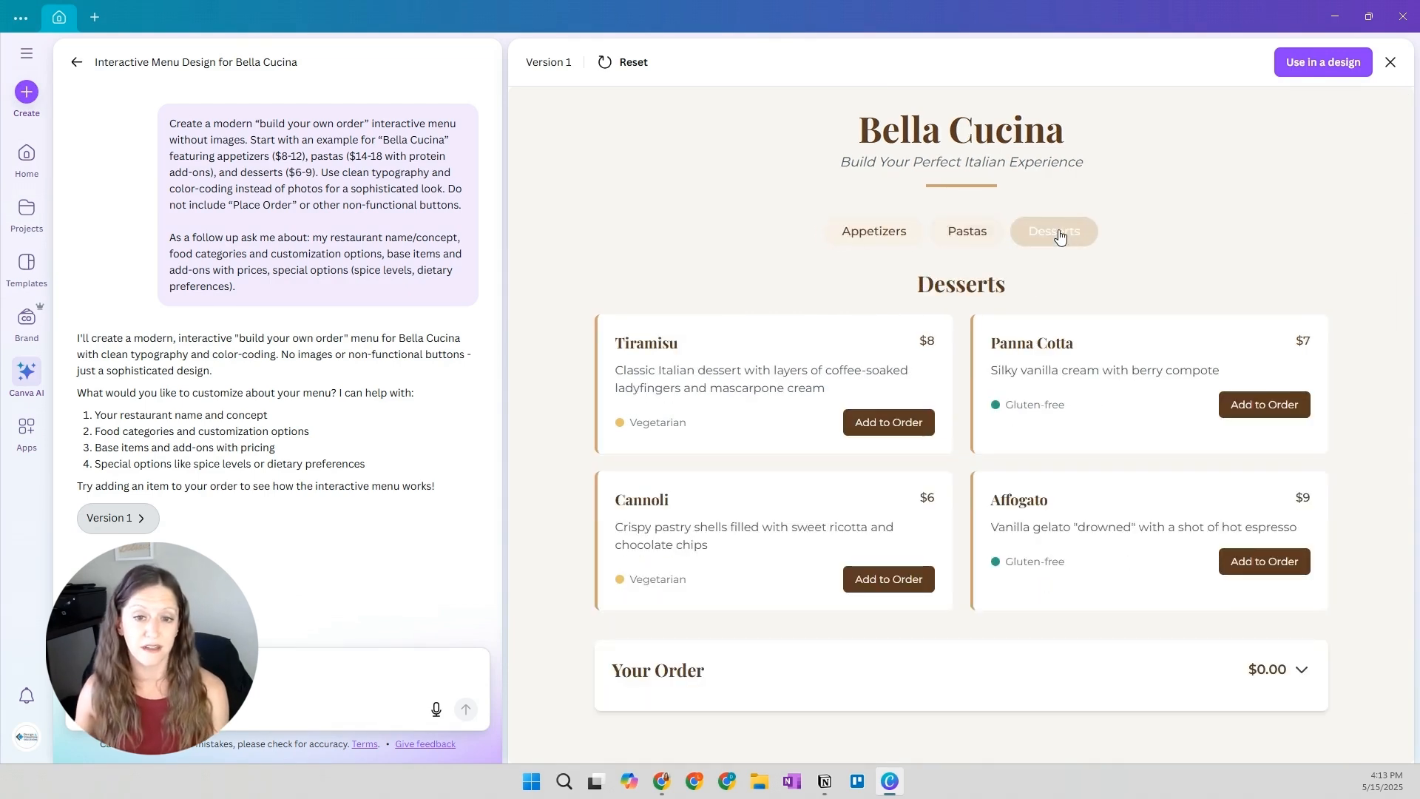
left_click(910, 423)
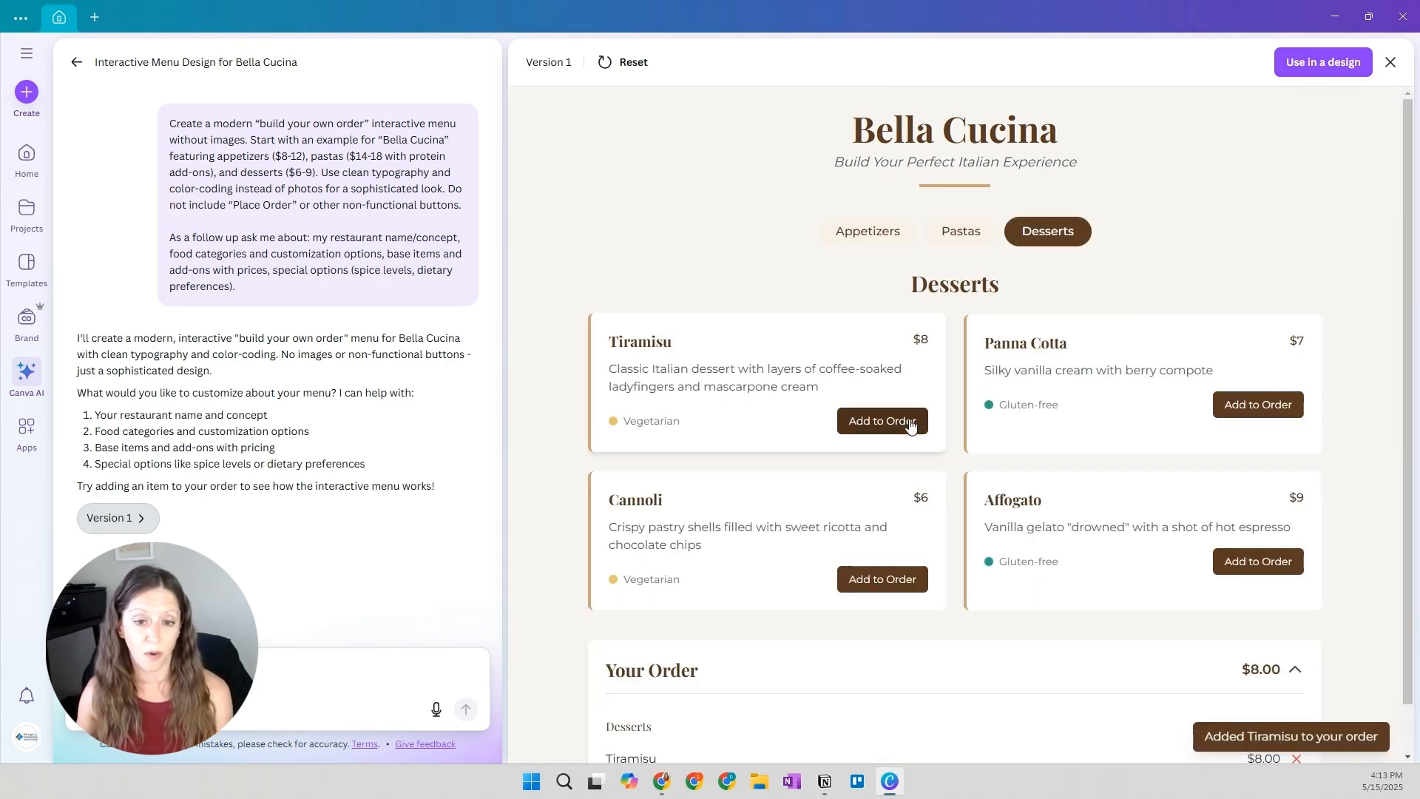
scroll(951, 440, "down", 1)
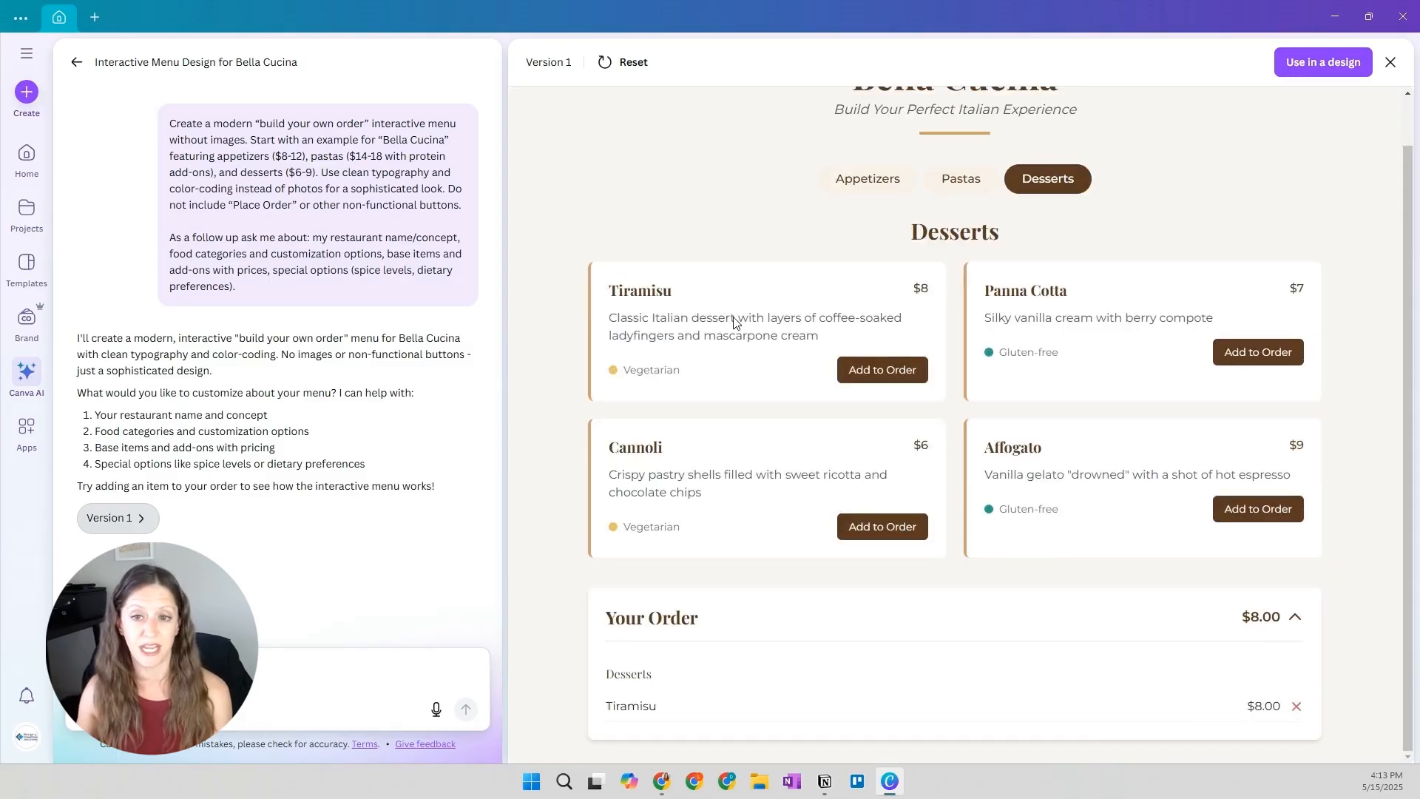
Add Spaghetti Pomodoro with the Chicken protein option to the order and review the order summary
left_click(954, 179)
left_click(651, 397)
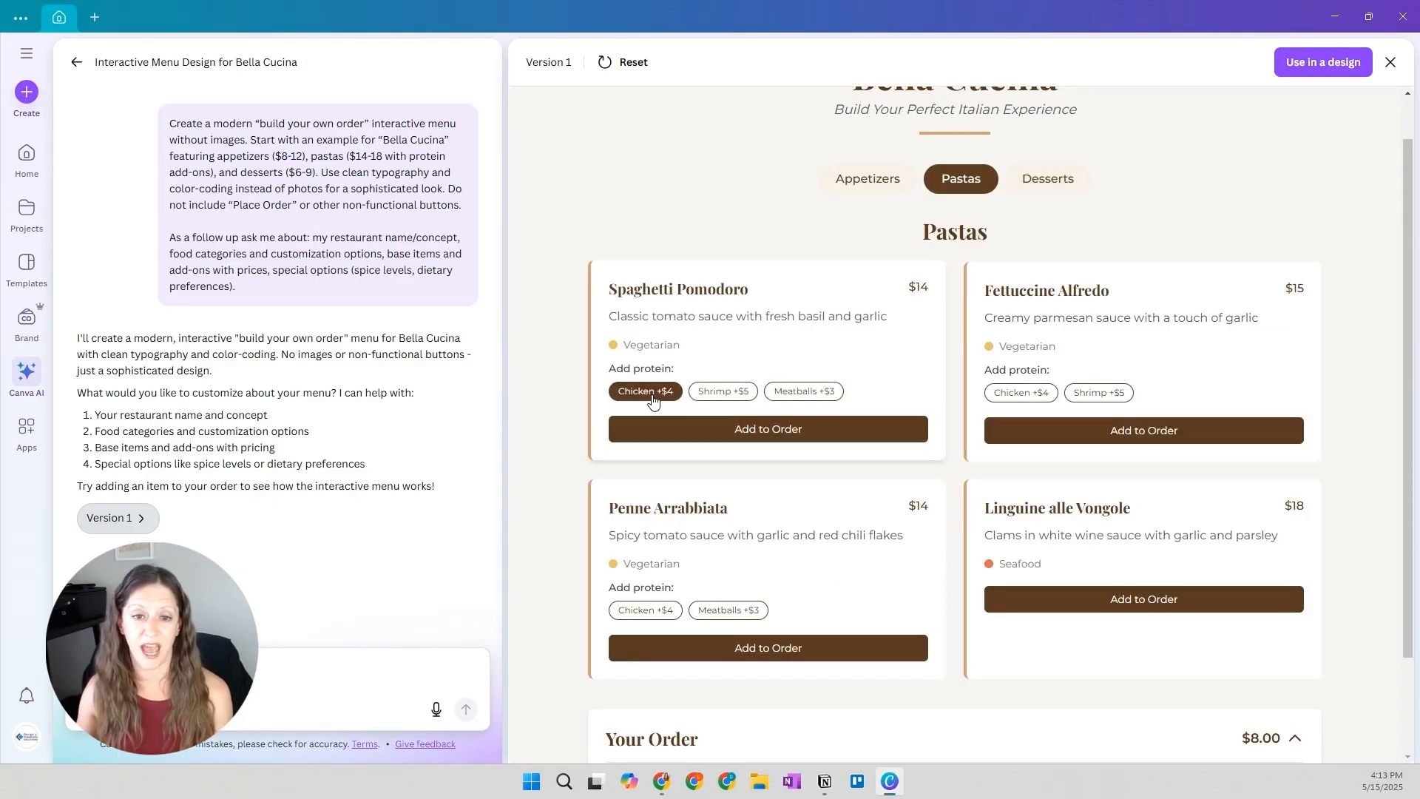
left_click(833, 430)
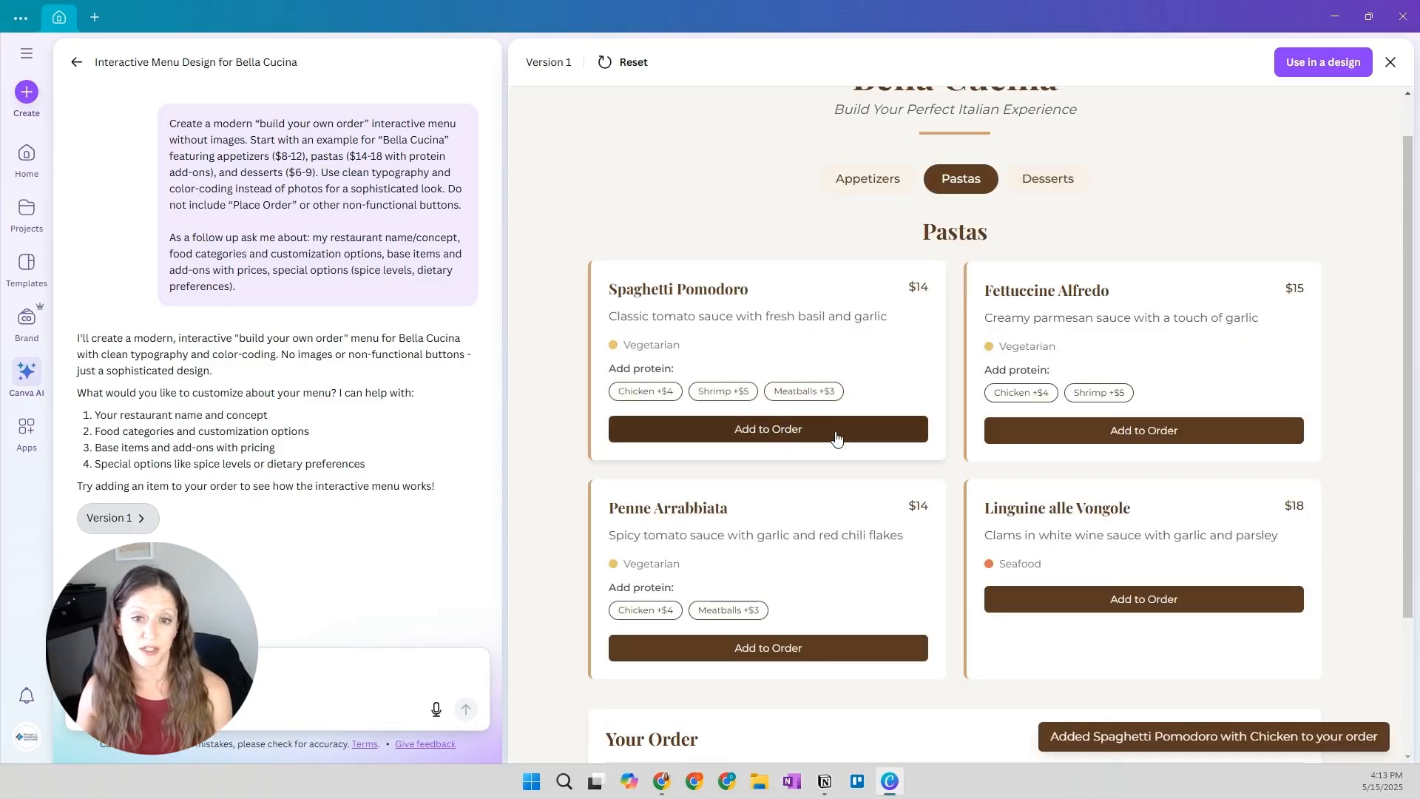
scroll(848, 431, "down", 3)
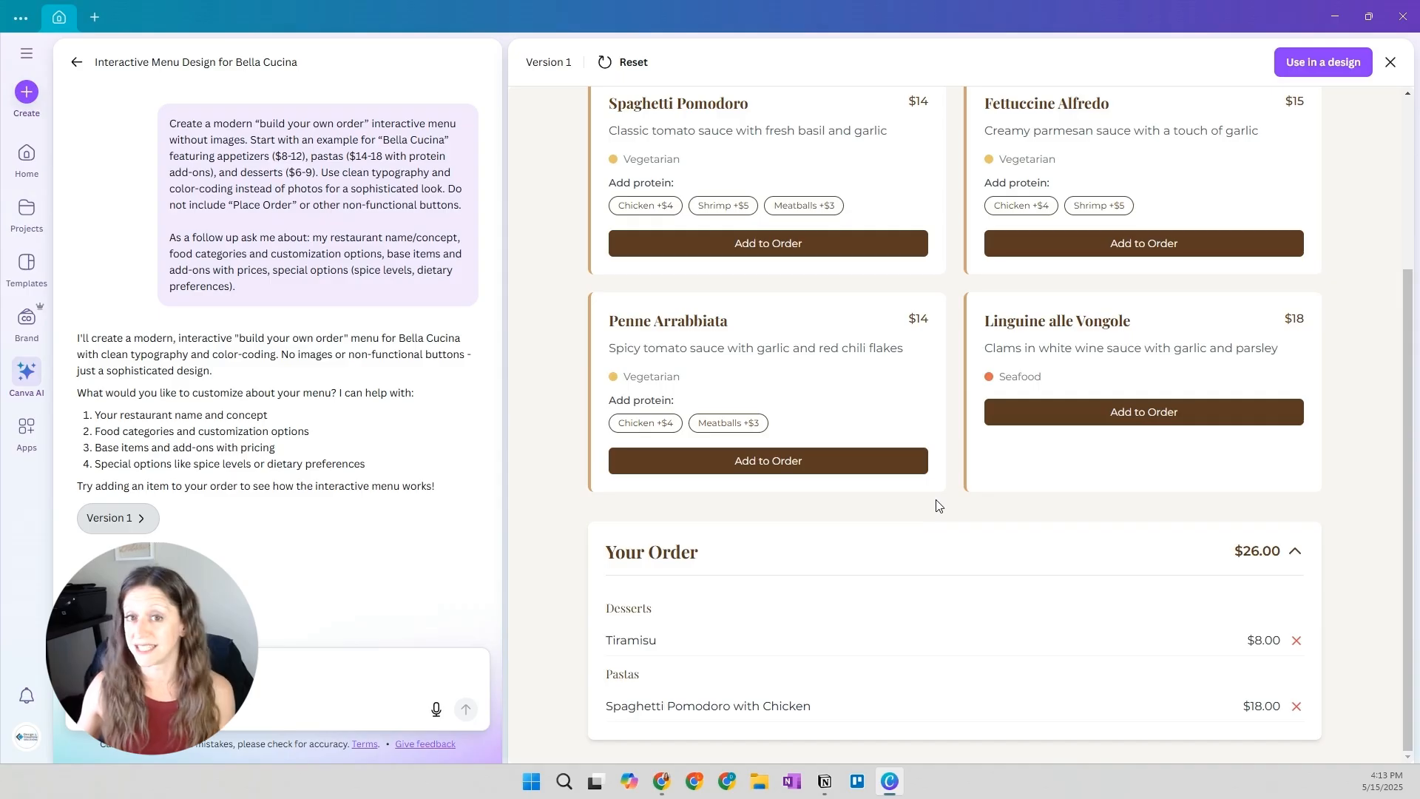
Use the generated Bella Cucina menu in a design and check its website preview
left_click(1311, 67)
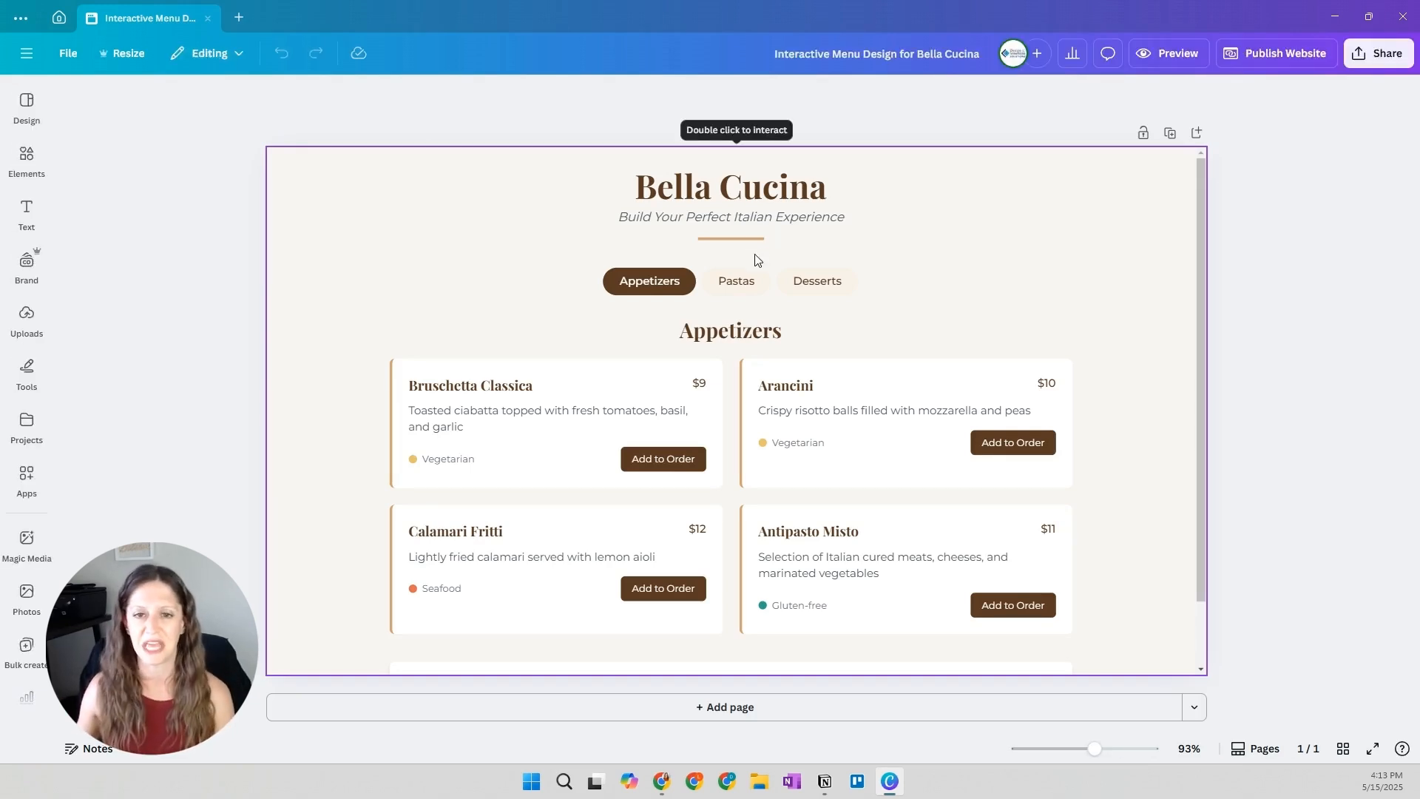
left_click(1191, 56)
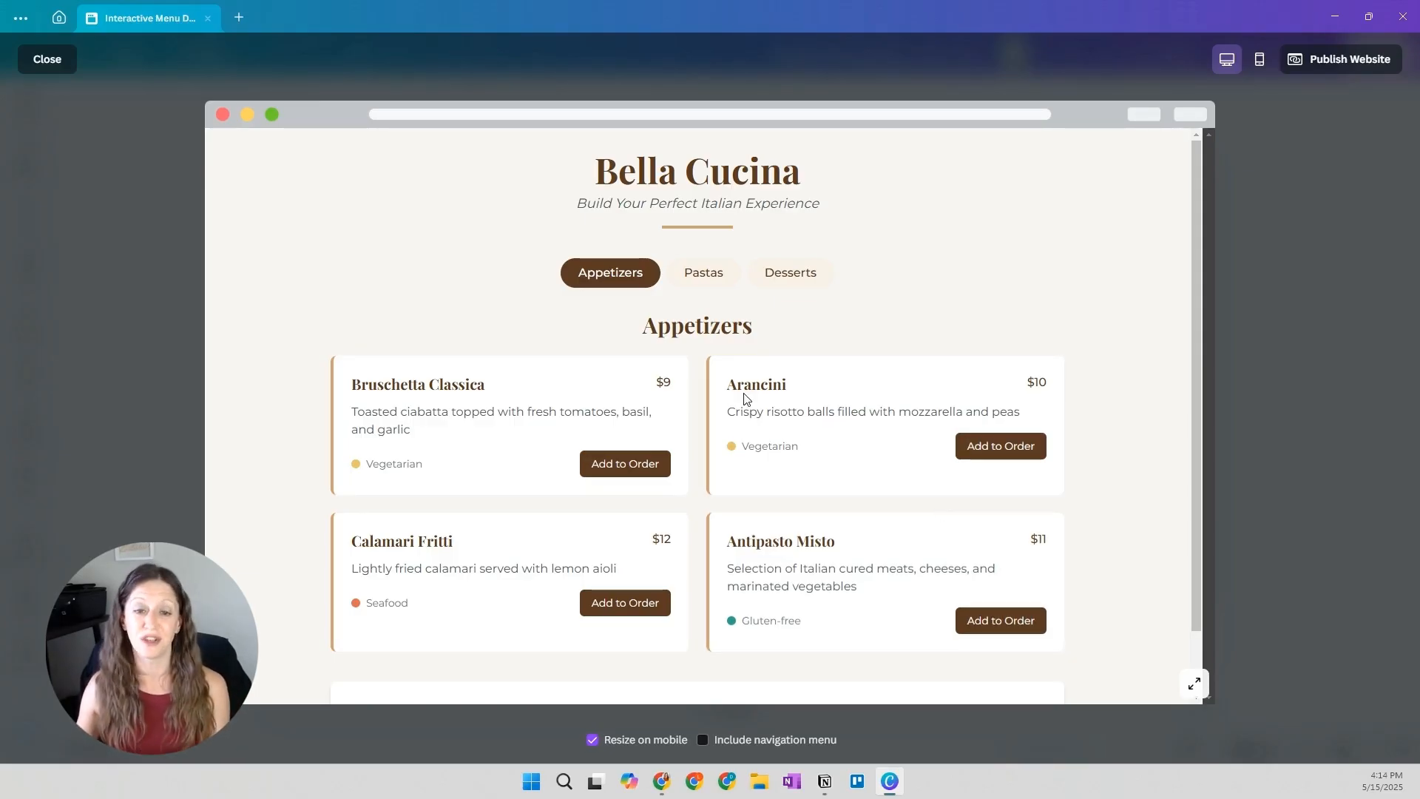
scroll(744, 403, "down", 1)
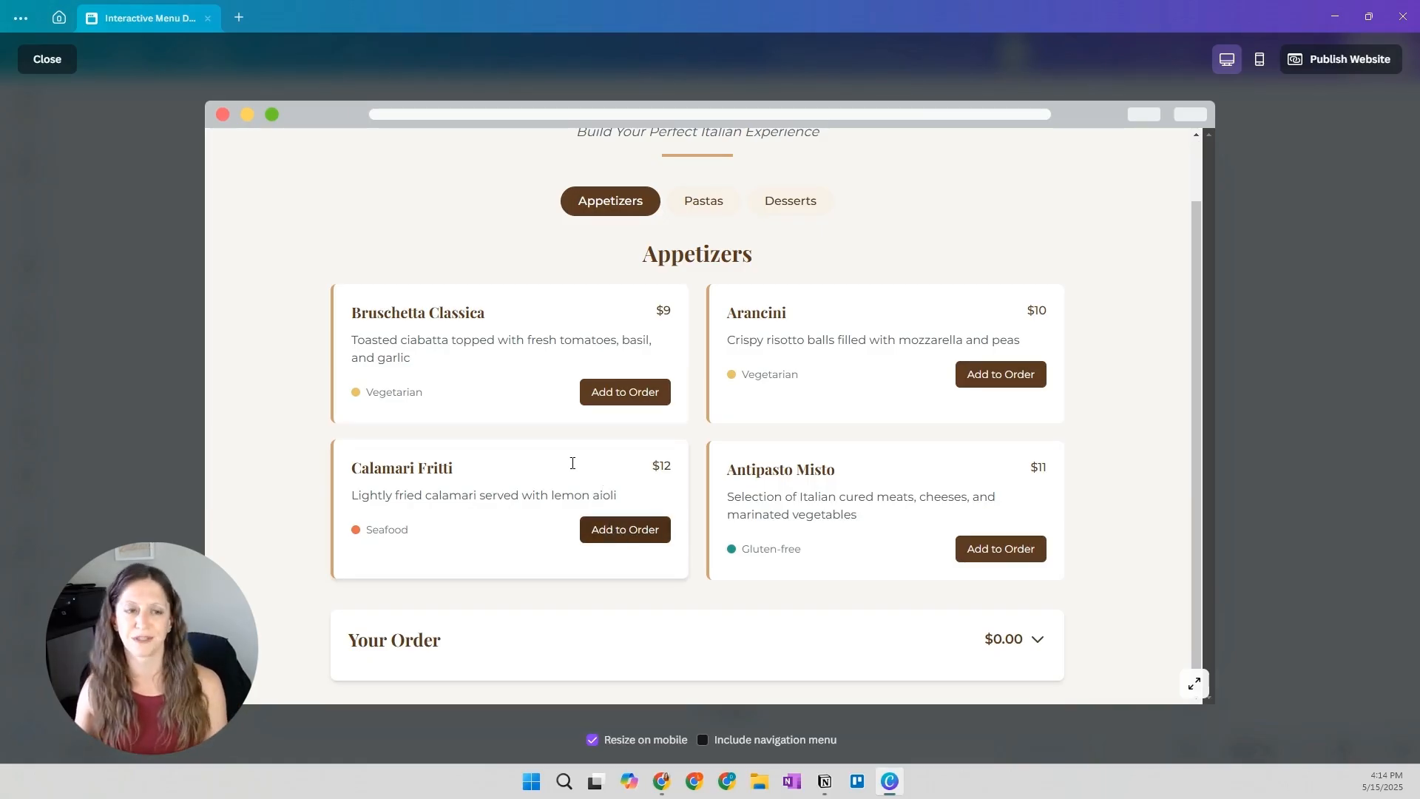
left_click(65, 68)
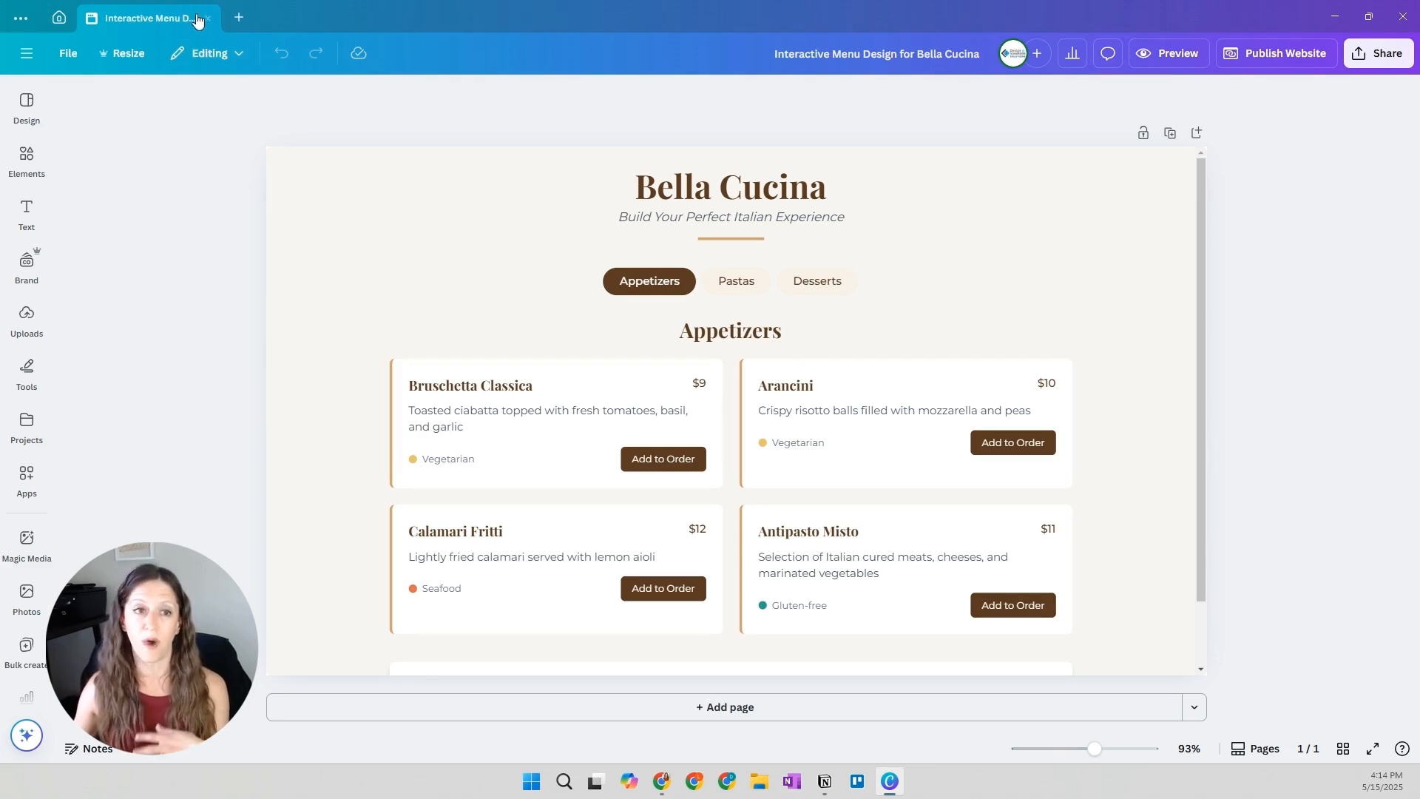
Return to the home page and switch the prompt box to Canva AI
left_click(59, 17)
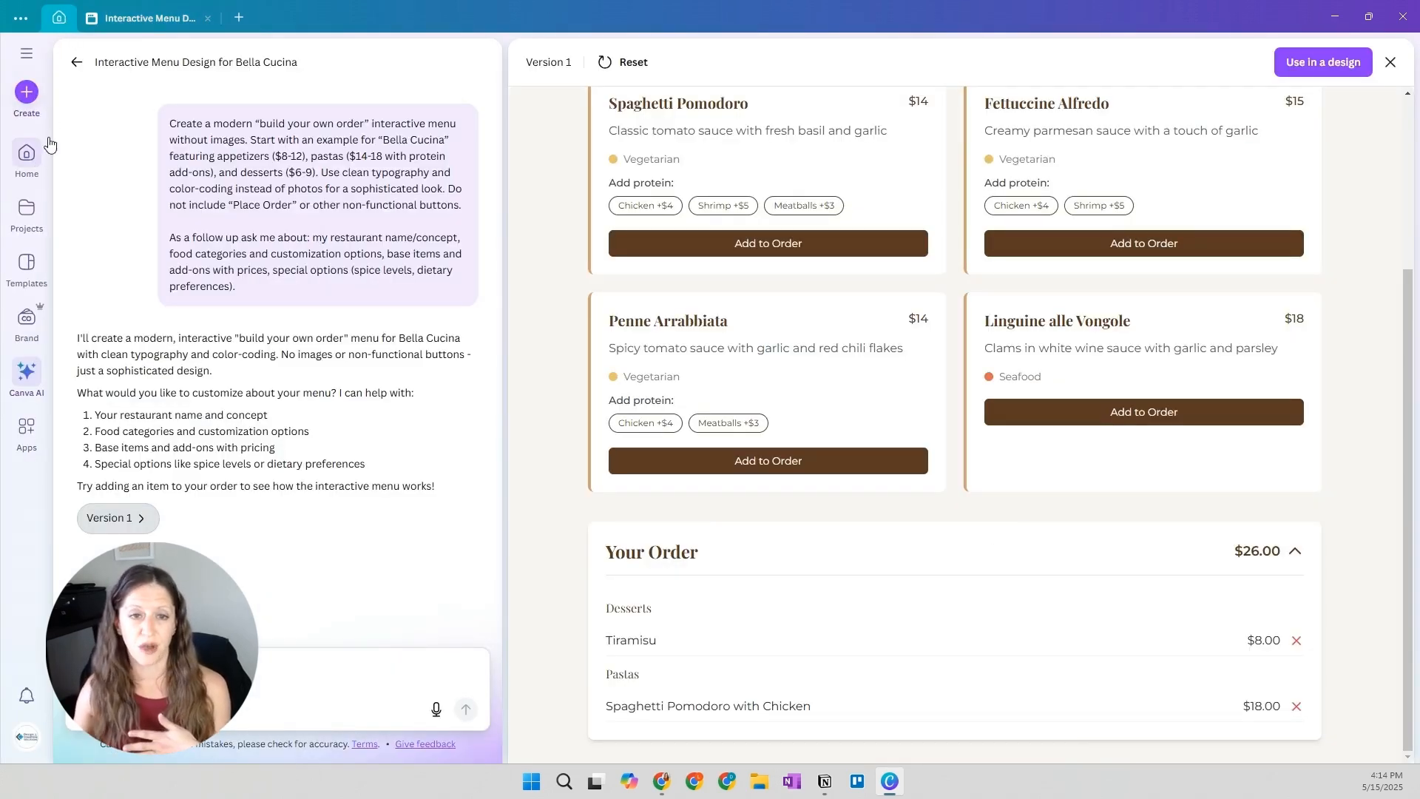
left_click(28, 154)
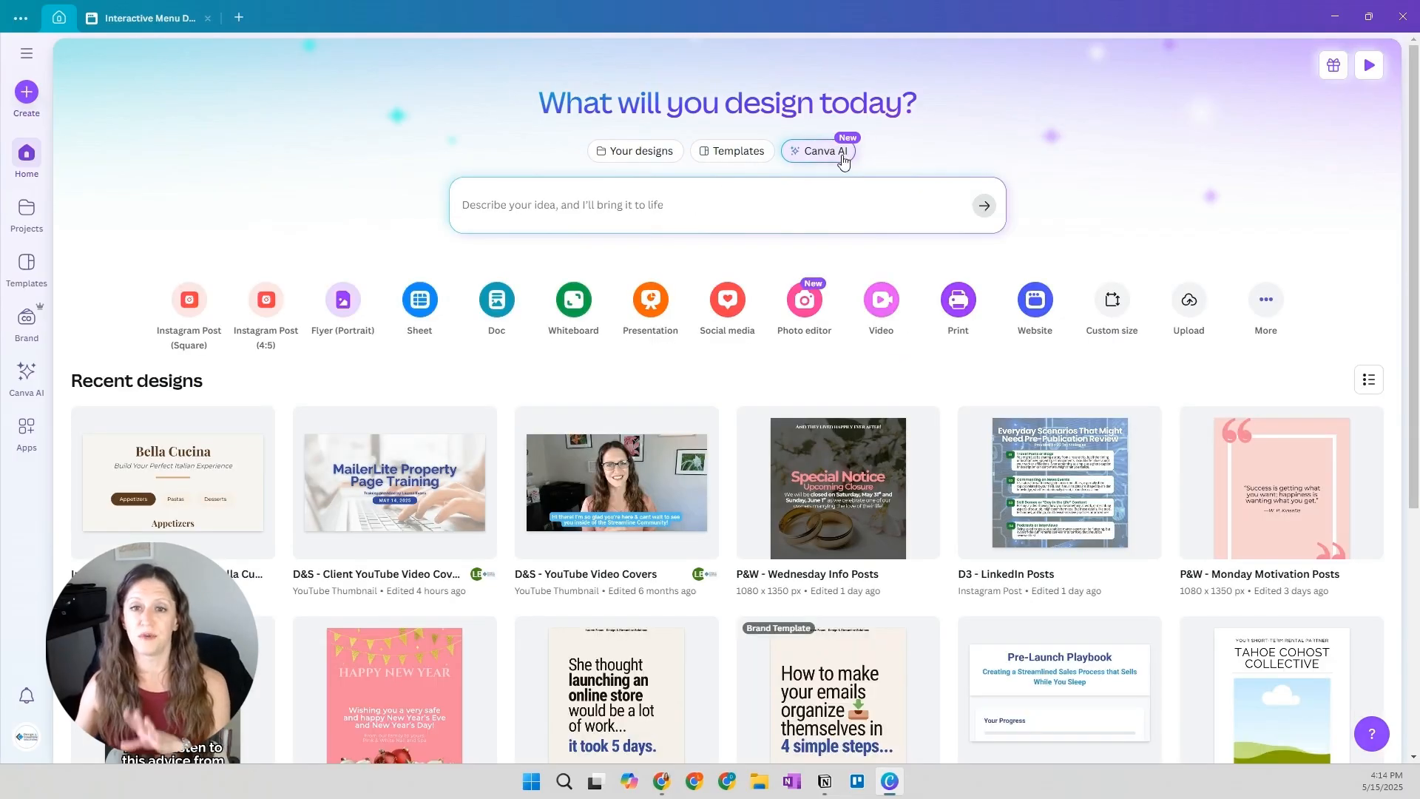
left_click(823, 155)
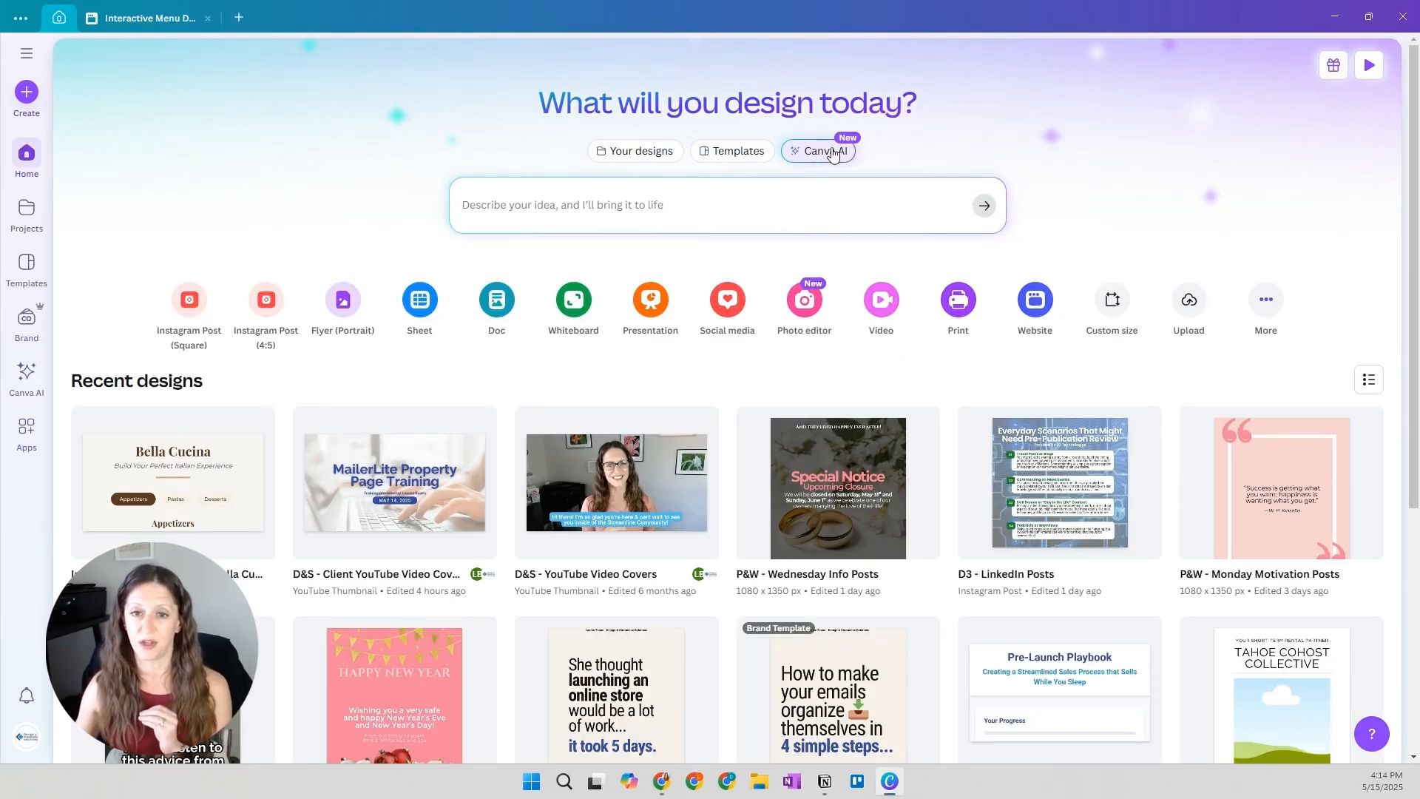
left_click(828, 155)
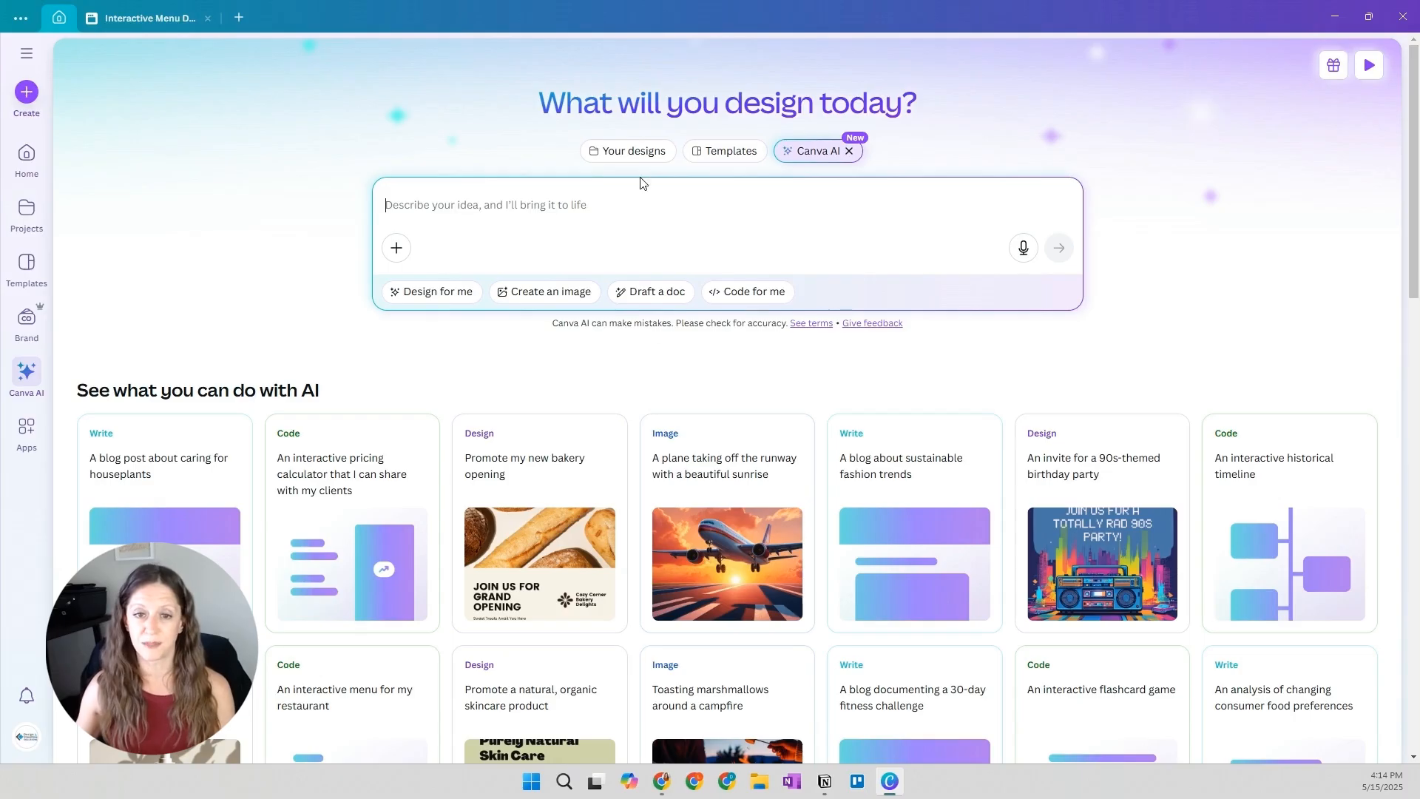
Expand the chat history and set the Canva AI prompt to Code for me
left_click(742, 294)
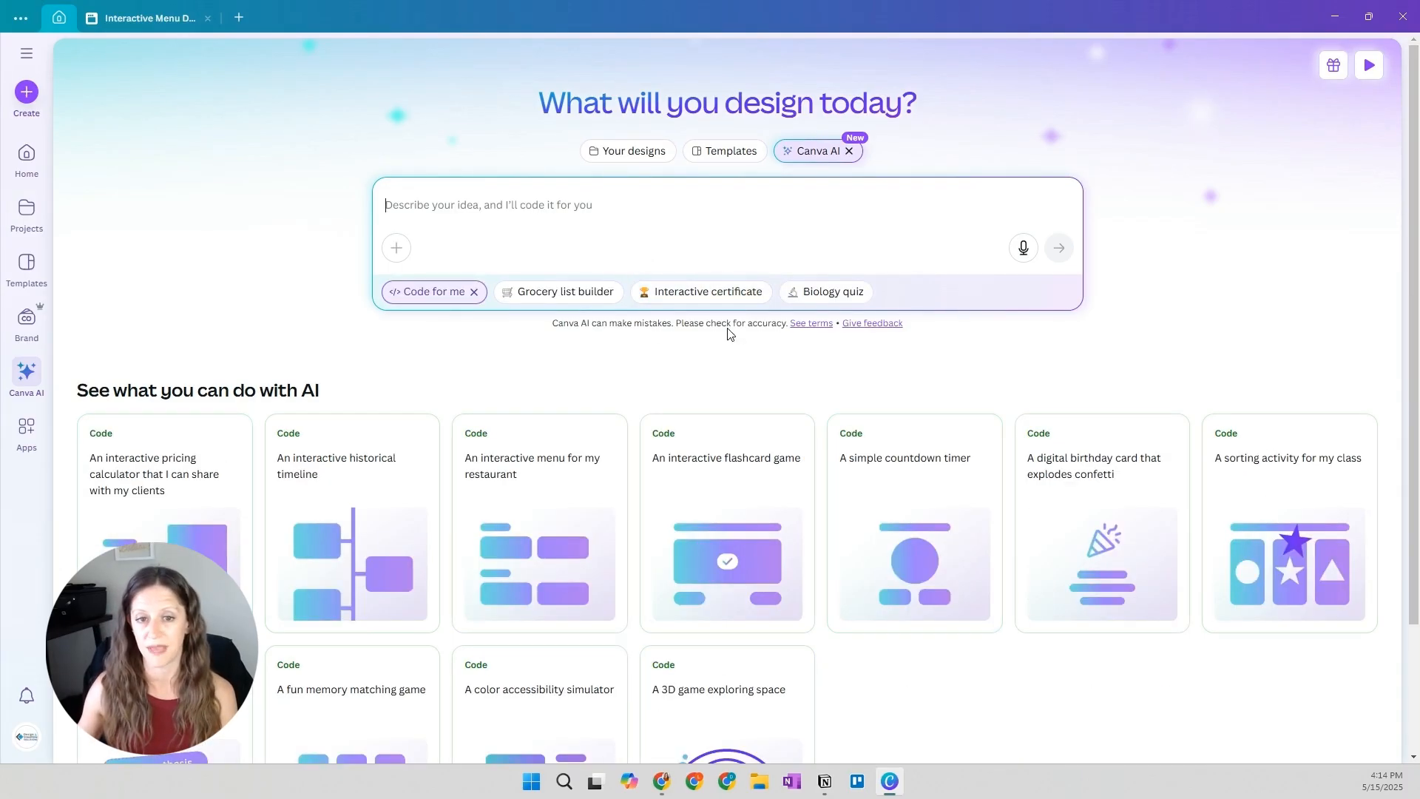
left_click(474, 293)
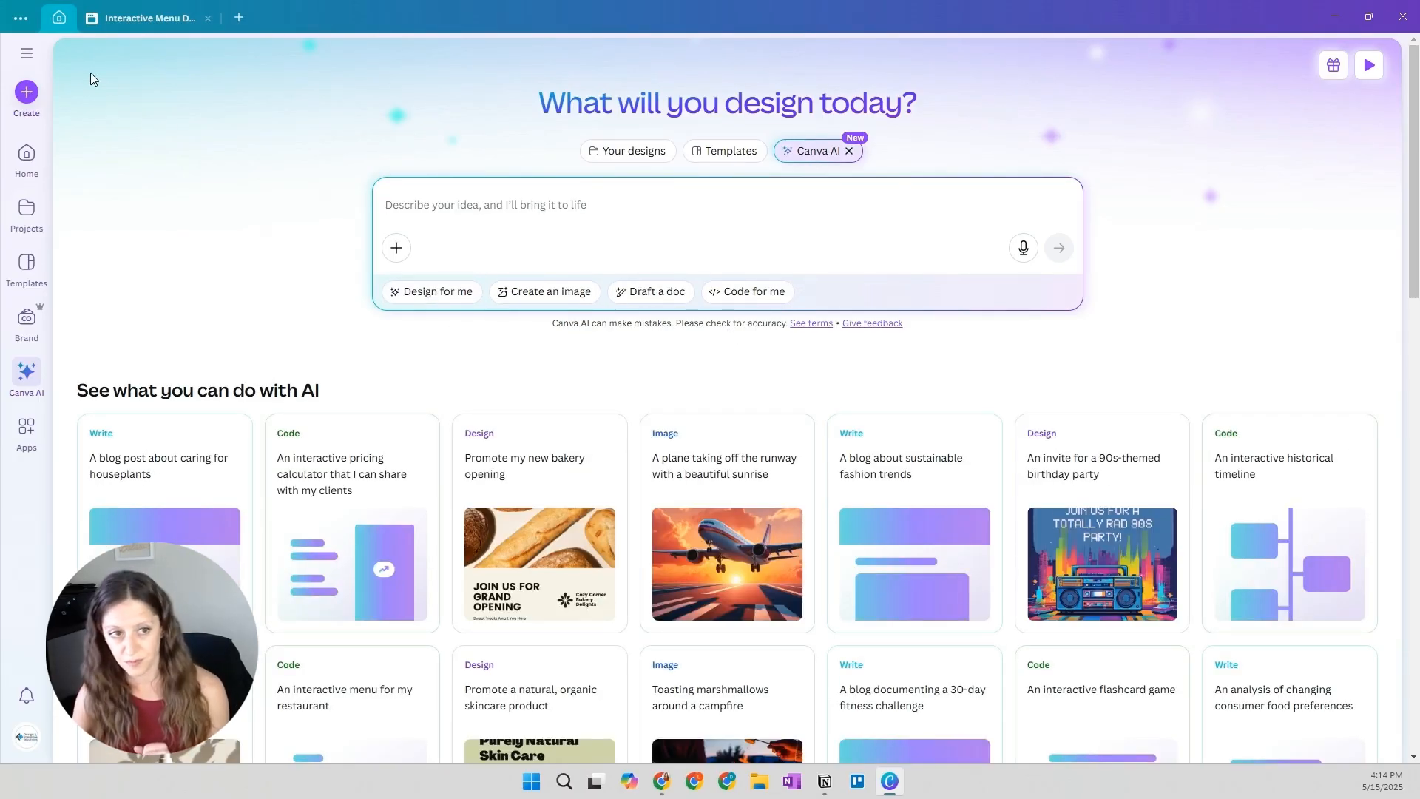
left_click(28, 59)
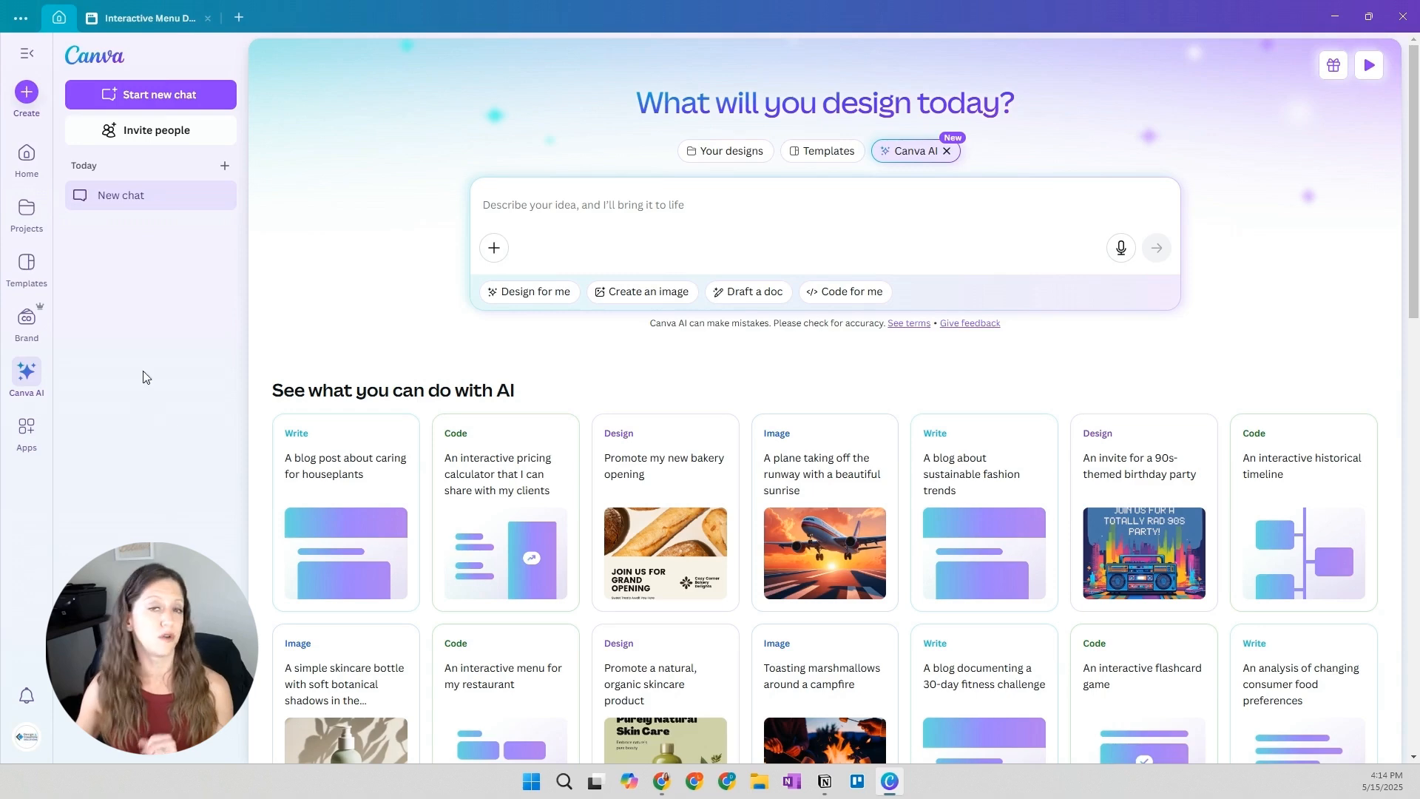
left_click(845, 292)
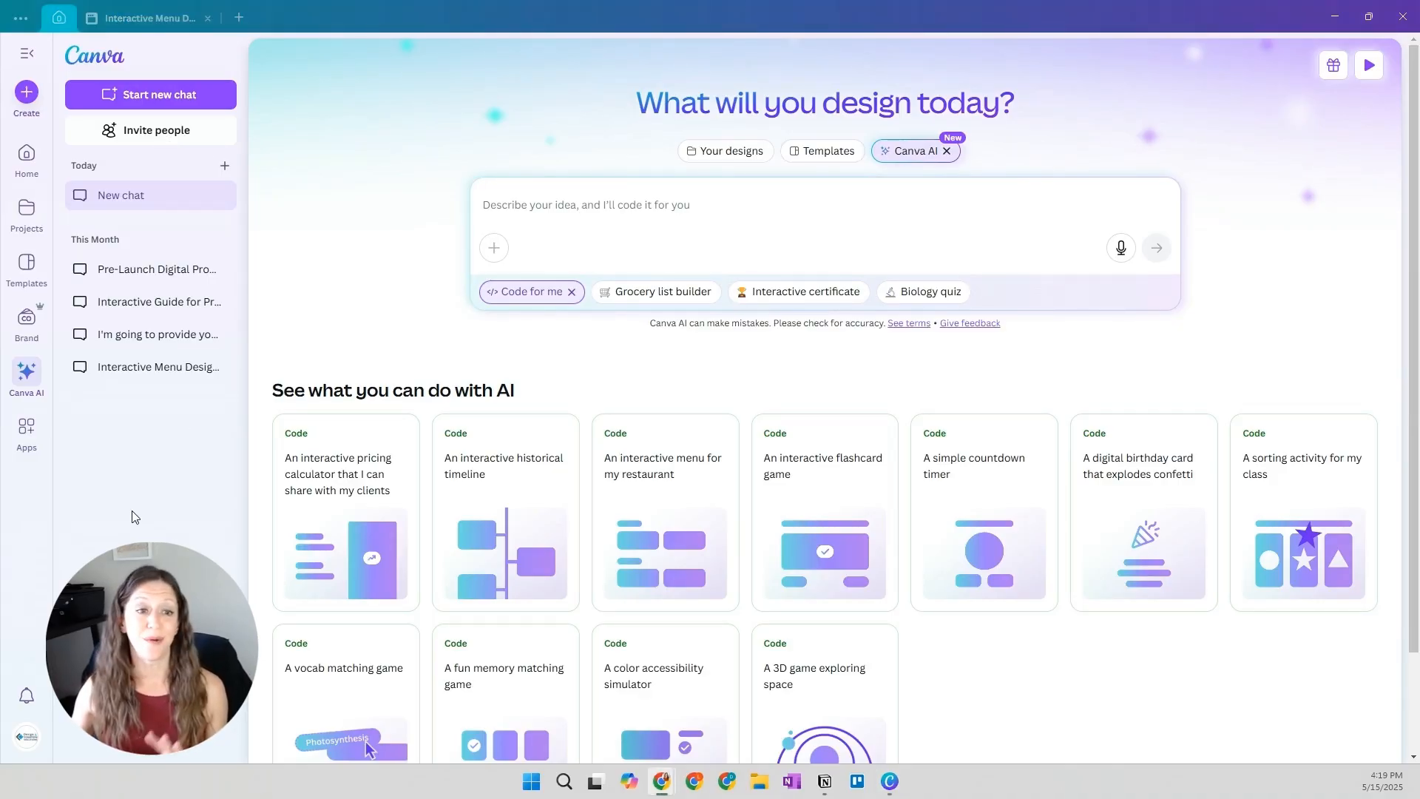
Open the past chat about turning a pre-launch document into an interactive playbook and return to its first message
left_click(137, 334)
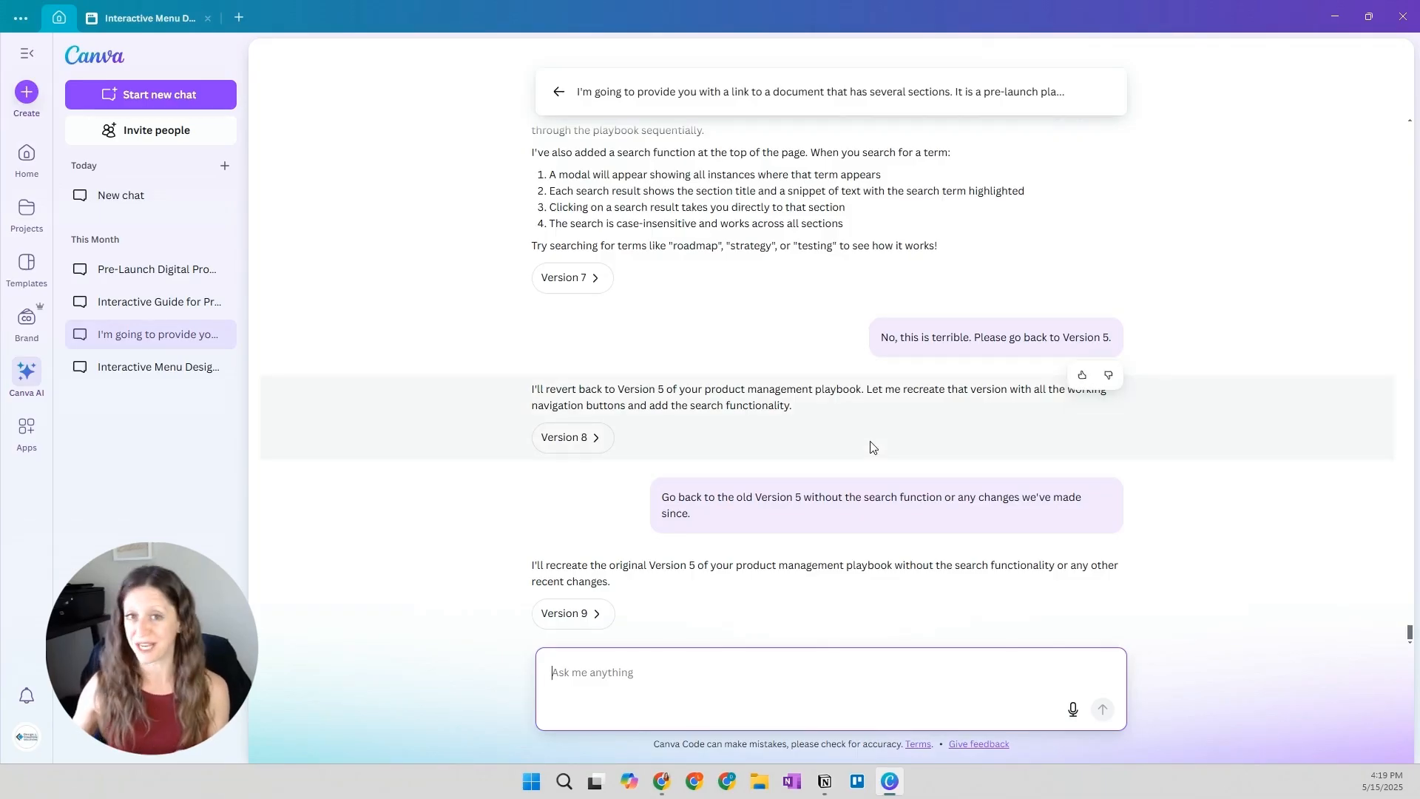
scroll(858, 447, "up", 15)
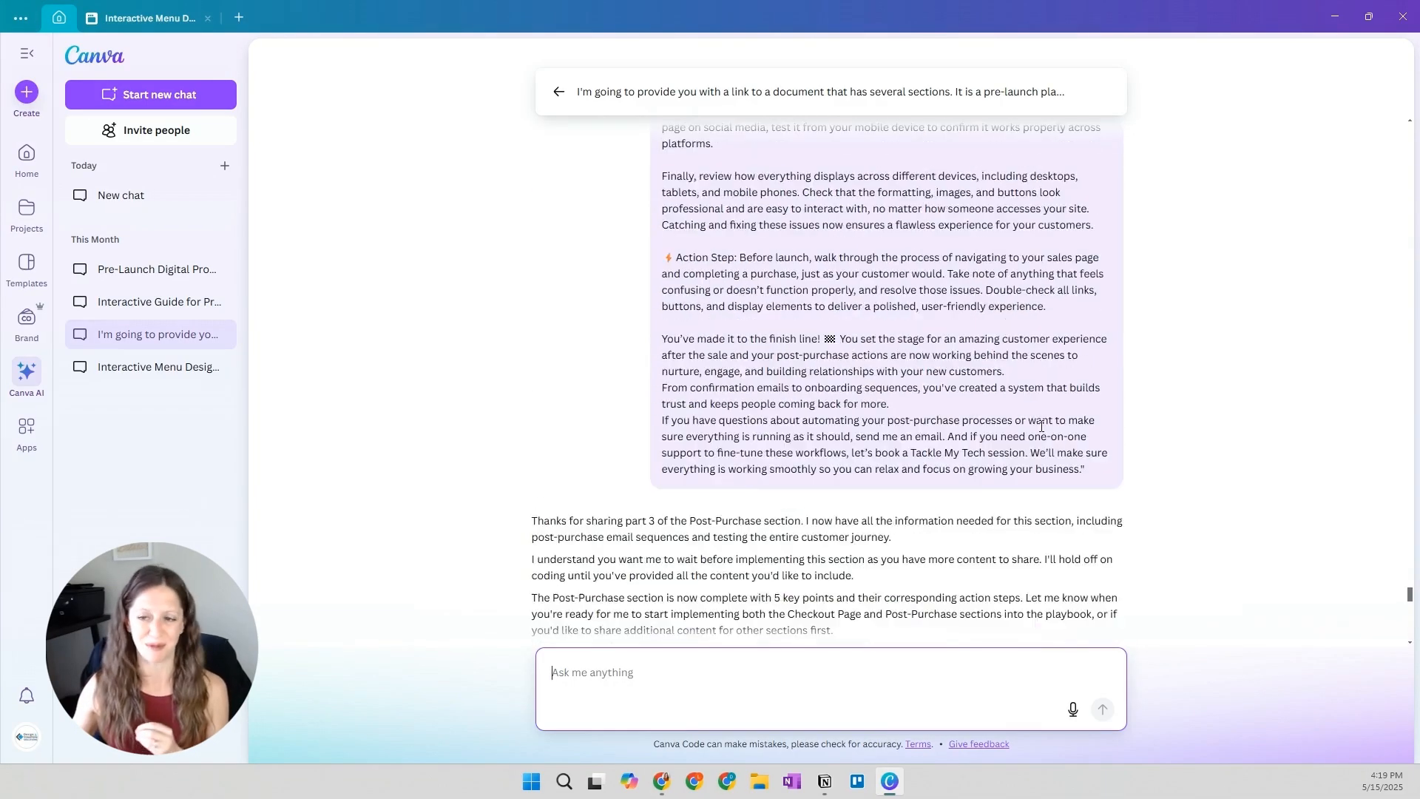
left_click_drag(1411, 601, 1410, 289)
left_click_drag(1409, 197, 1408, 128)
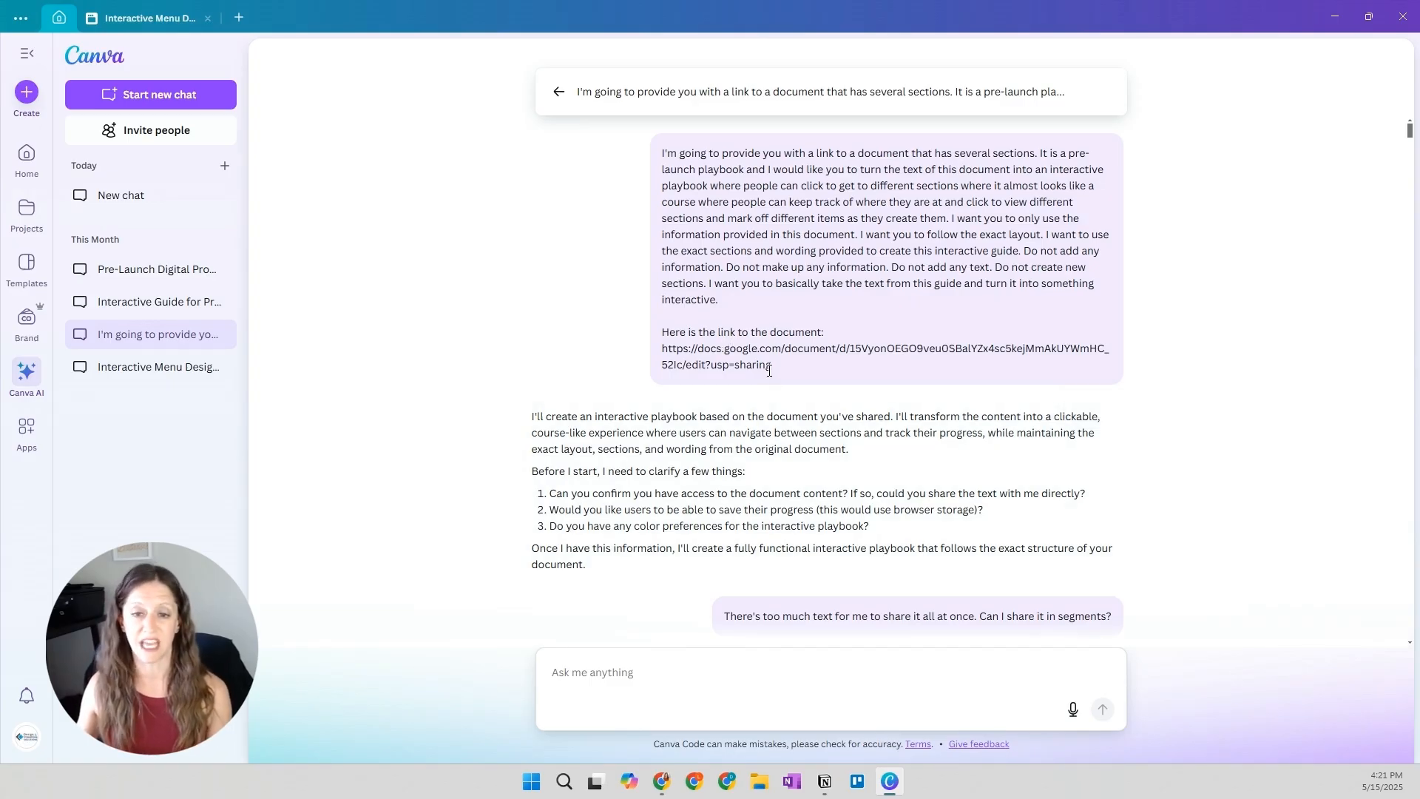
Read through the playbook chat's opening prompts and replies, covering the brand colors, fonts, section structure and proposed framework
scroll(787, 392, "down", 1)
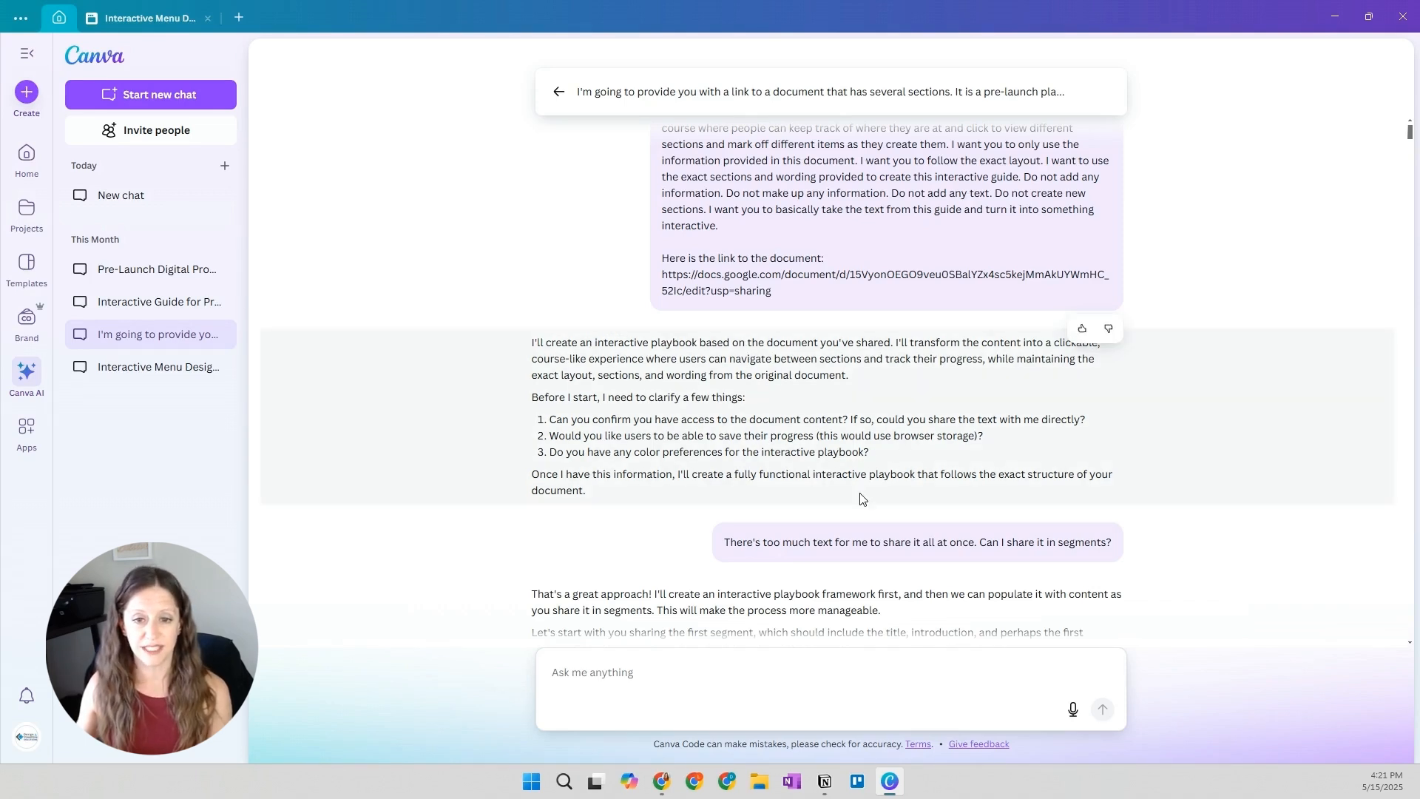
scroll(887, 342, "down", 1)
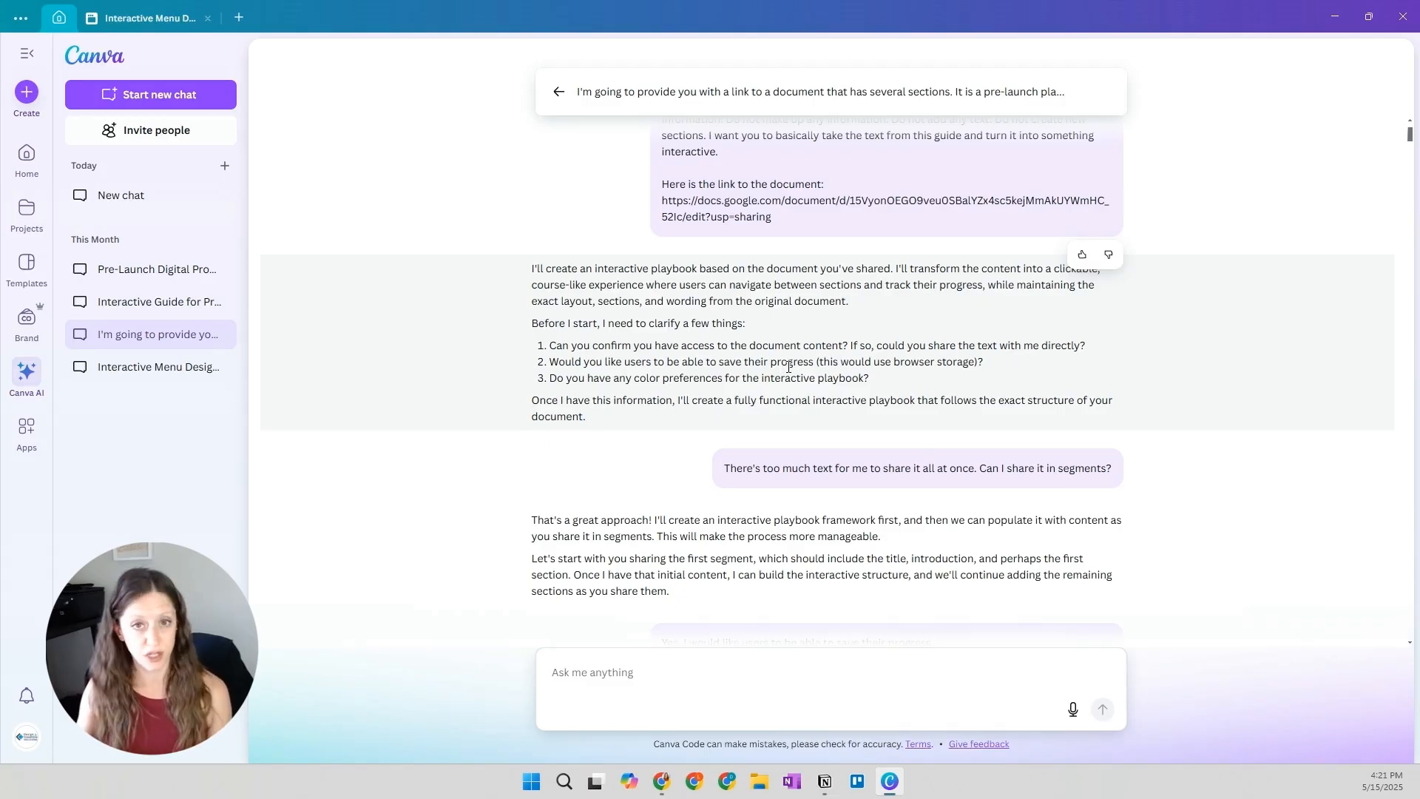
scroll(791, 383, "down", 2)
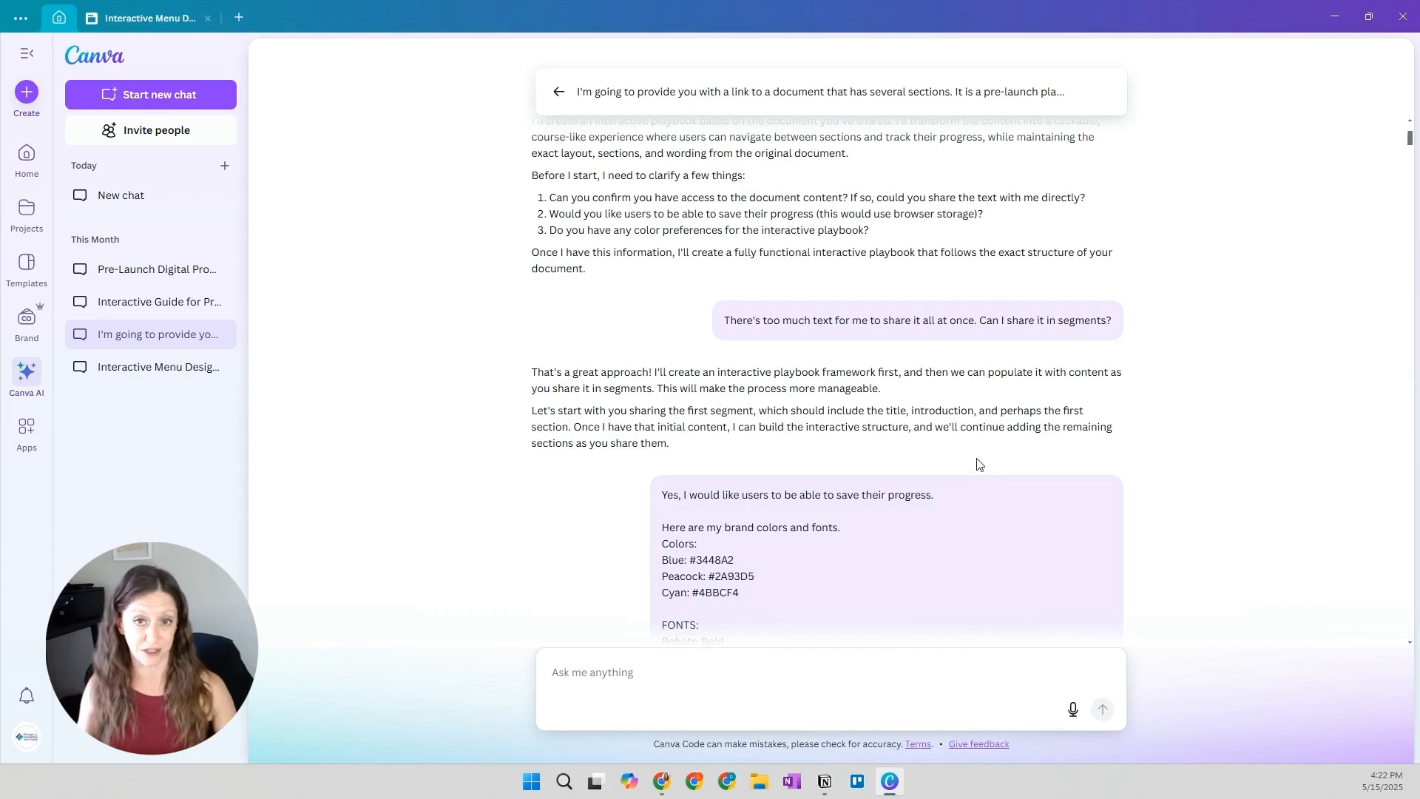
left_click(605, 673)
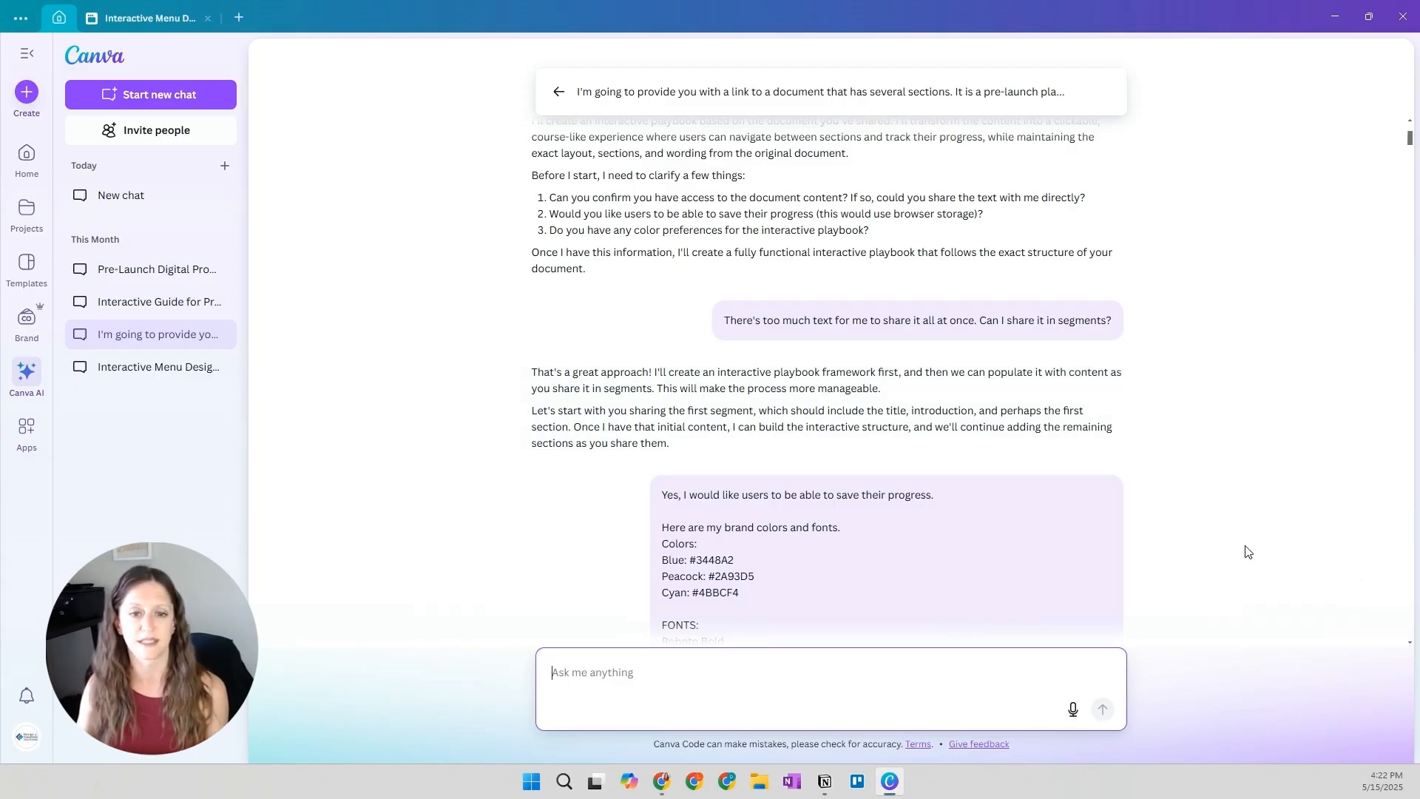
scroll(1228, 544, "down", 1)
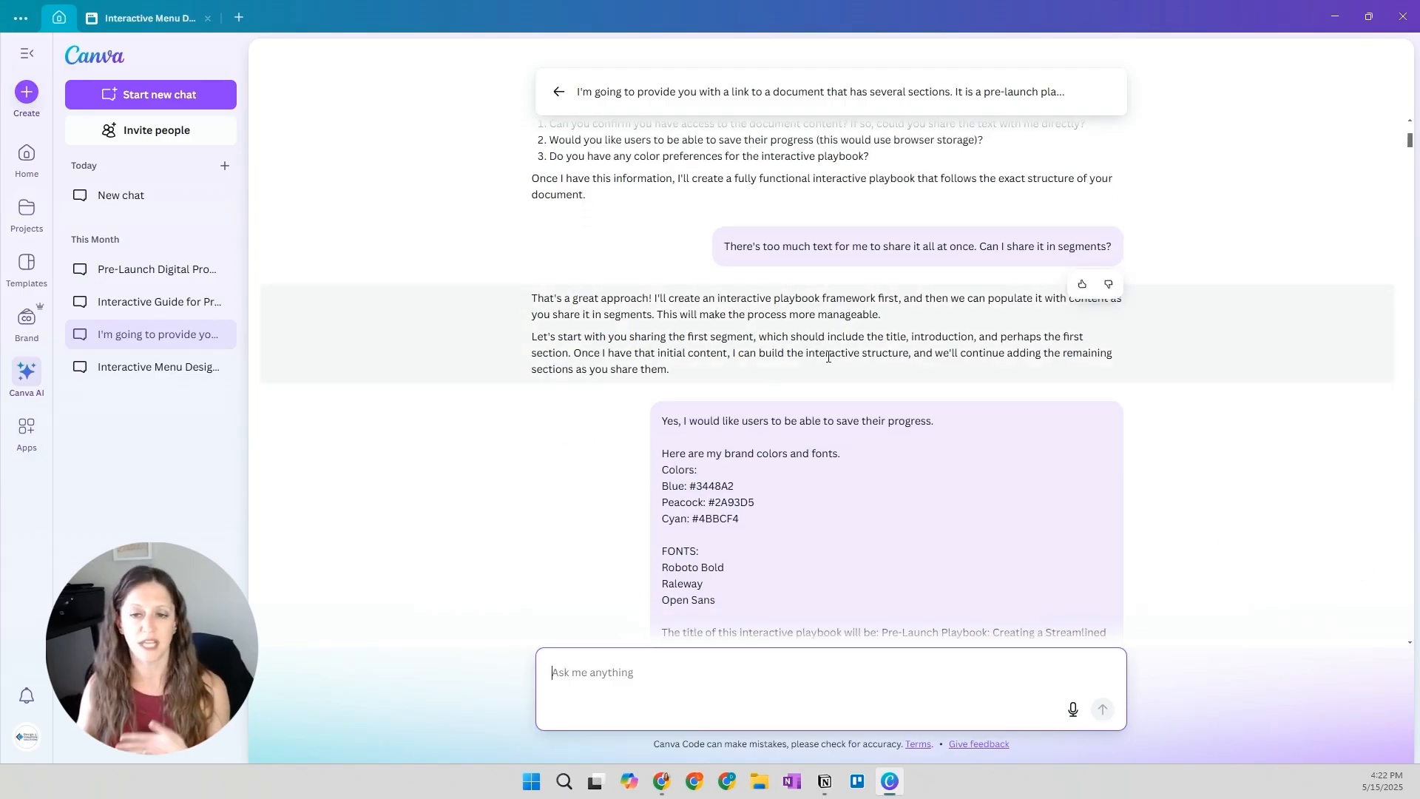
scroll(826, 384, "down", 1)
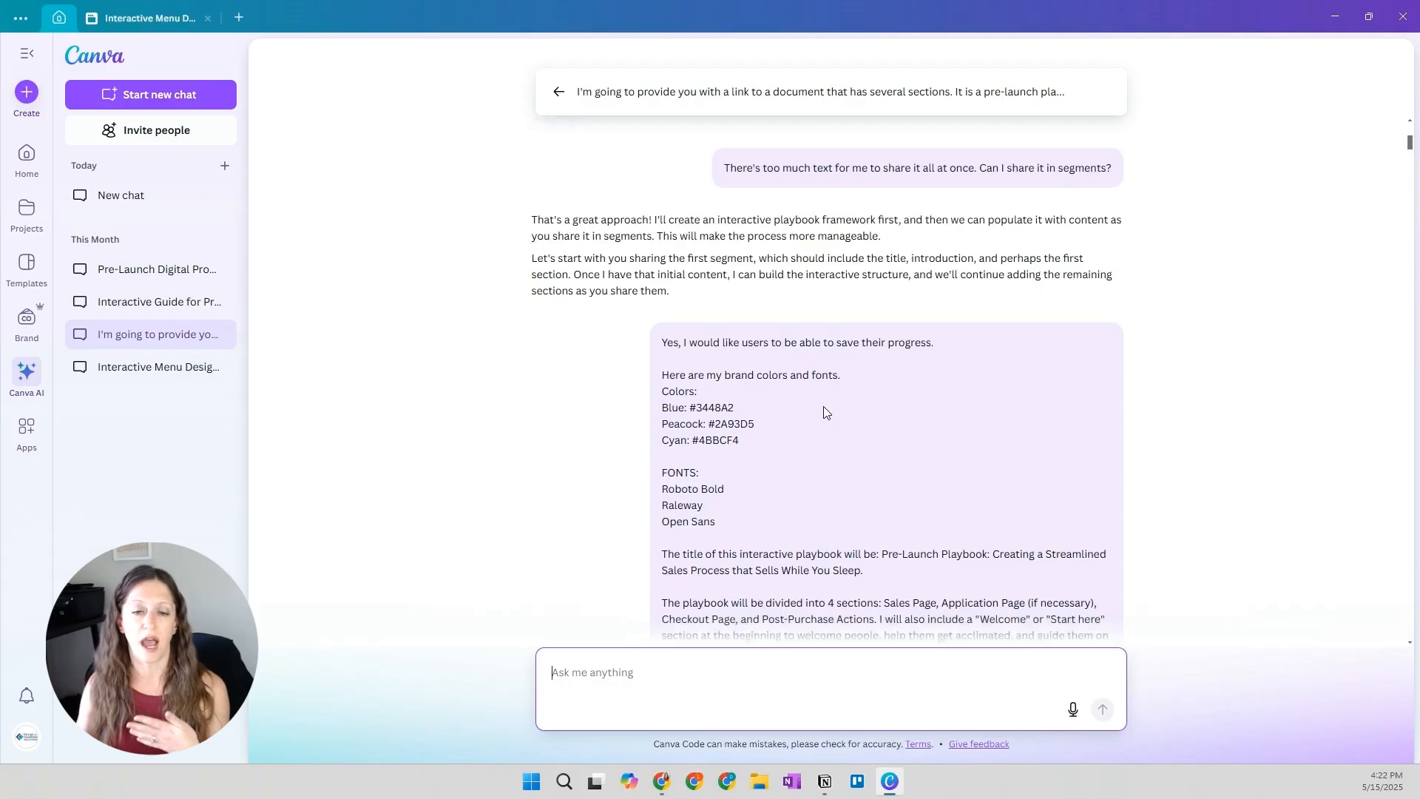
scroll(823, 406, "down", 1)
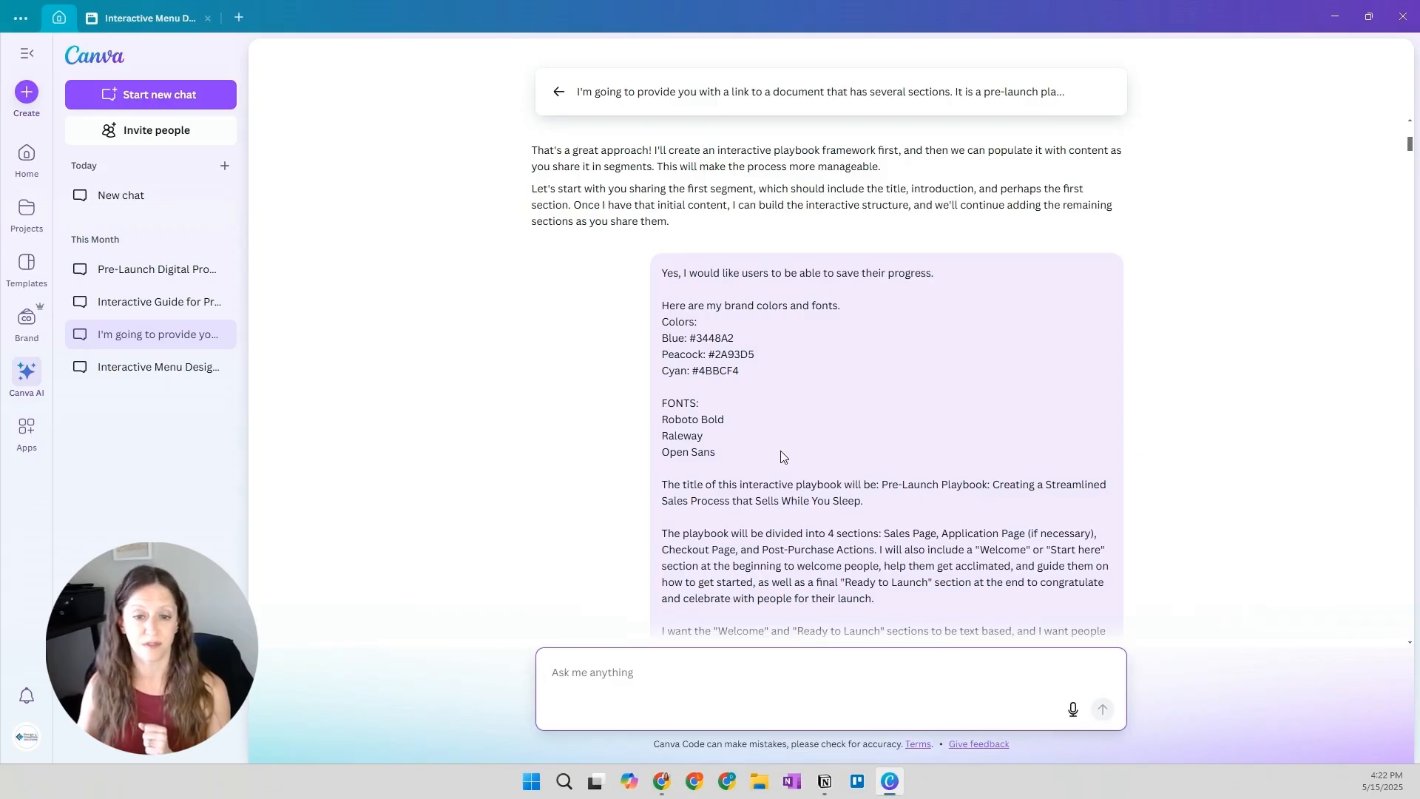
scroll(783, 457, "down", 3)
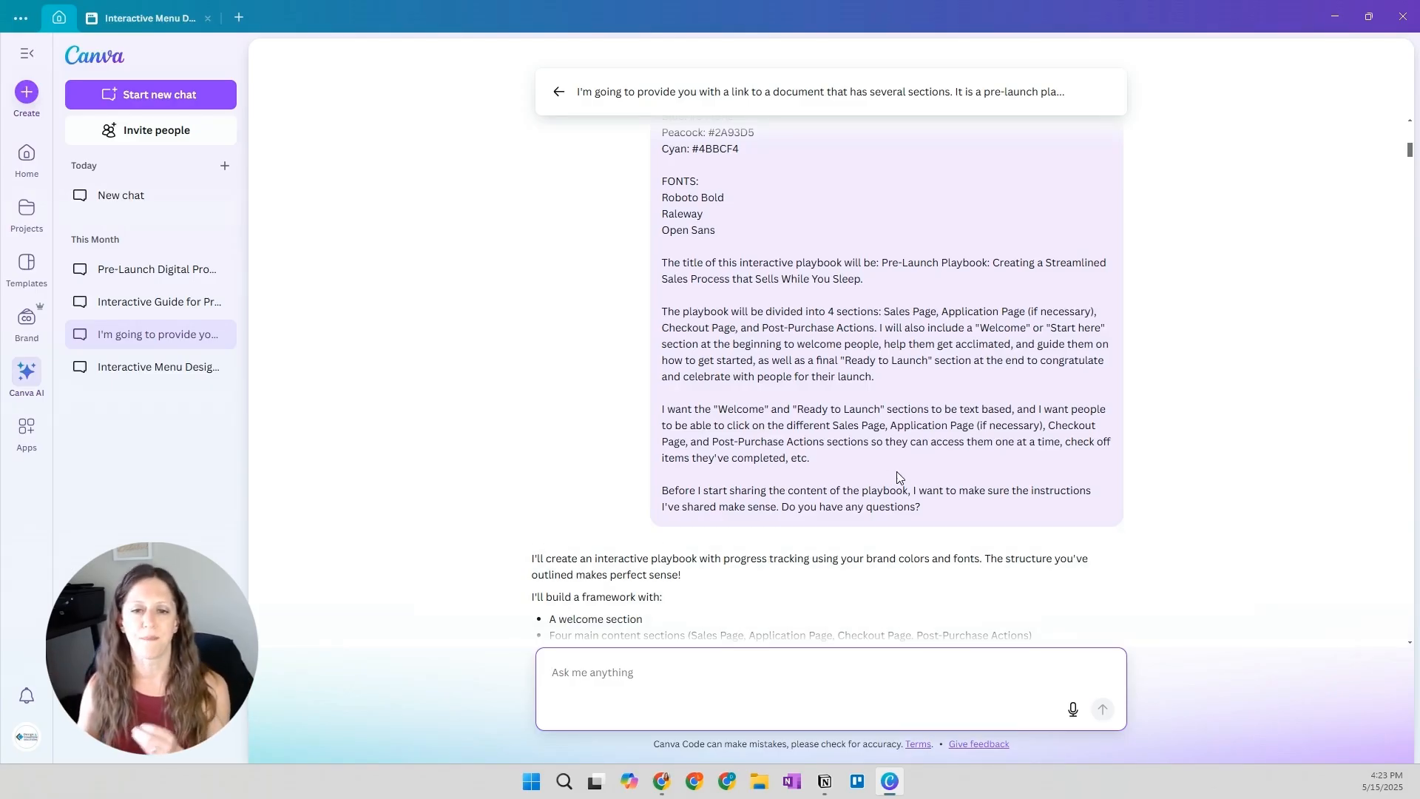
scroll(900, 478, "down", 1)
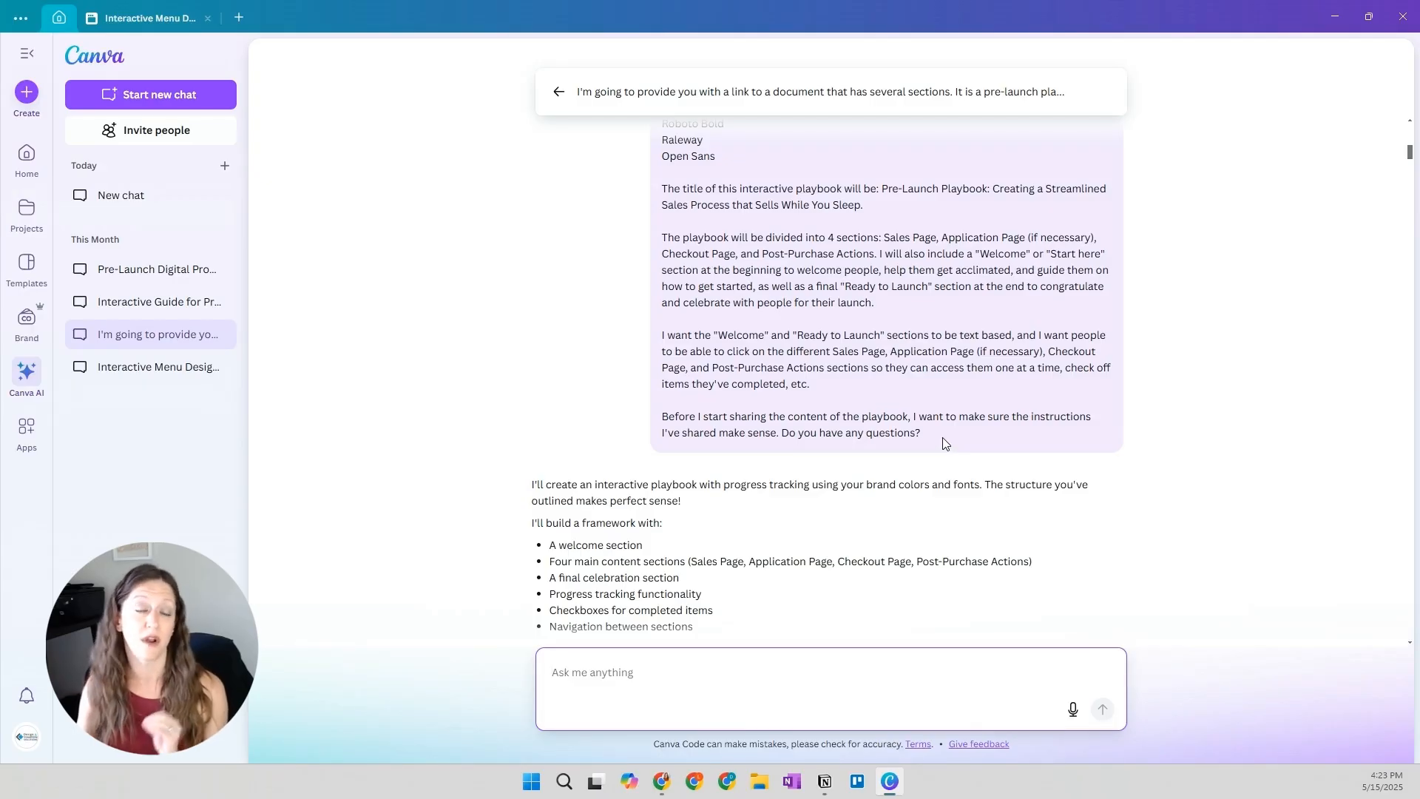
scroll(945, 442, "down", 3)
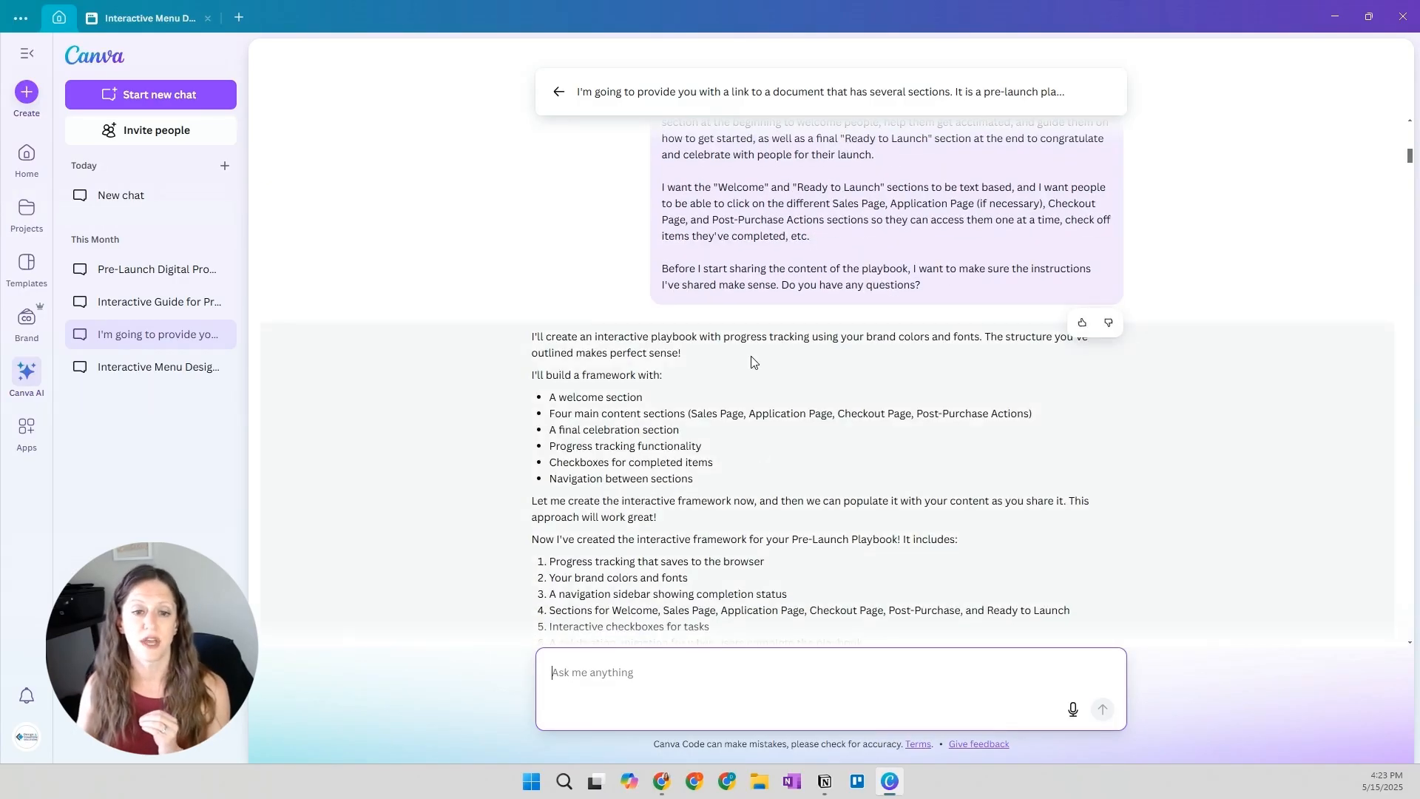
scroll(762, 392, "down", 2)
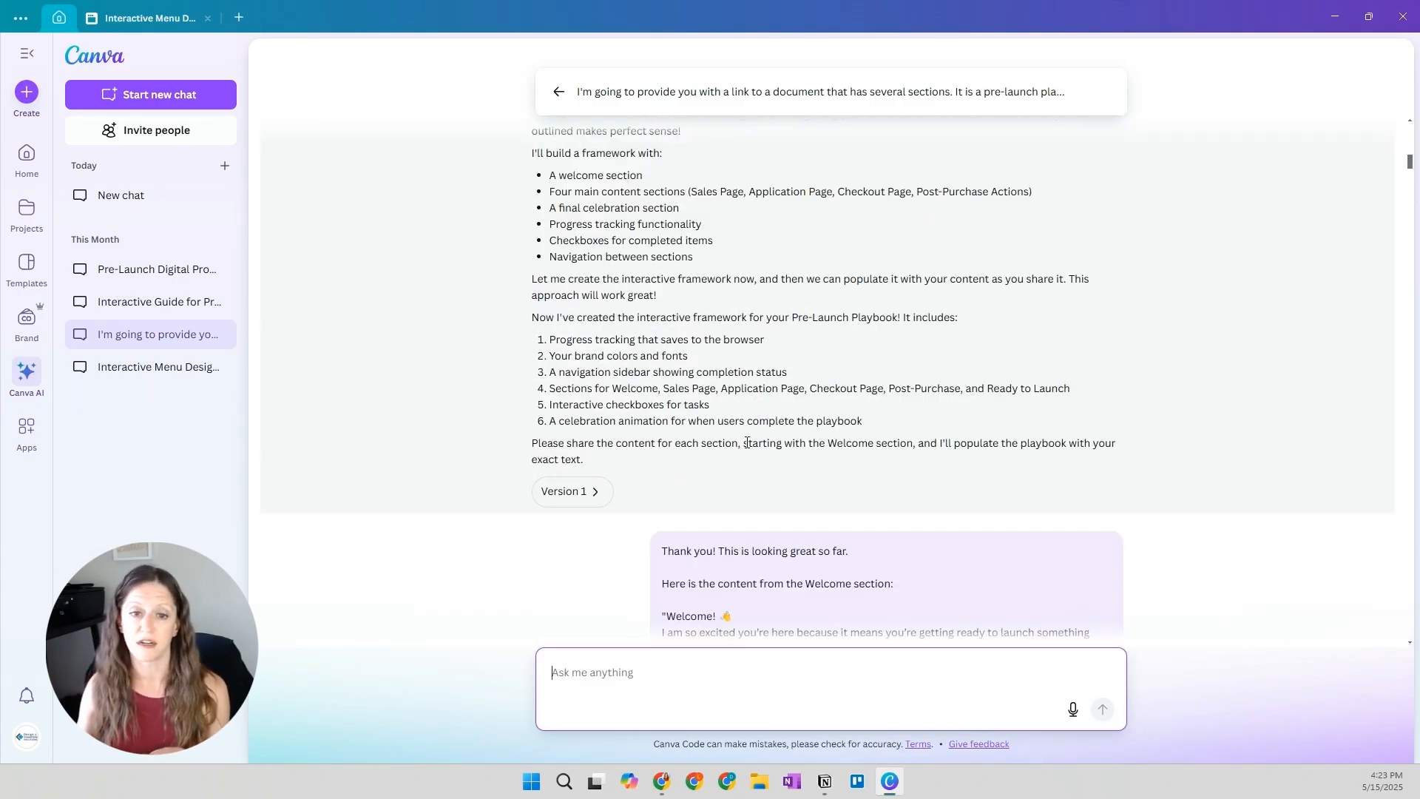
Open Version 1 of the playbook and test its start, next-section and previous navigation
left_click(584, 508)
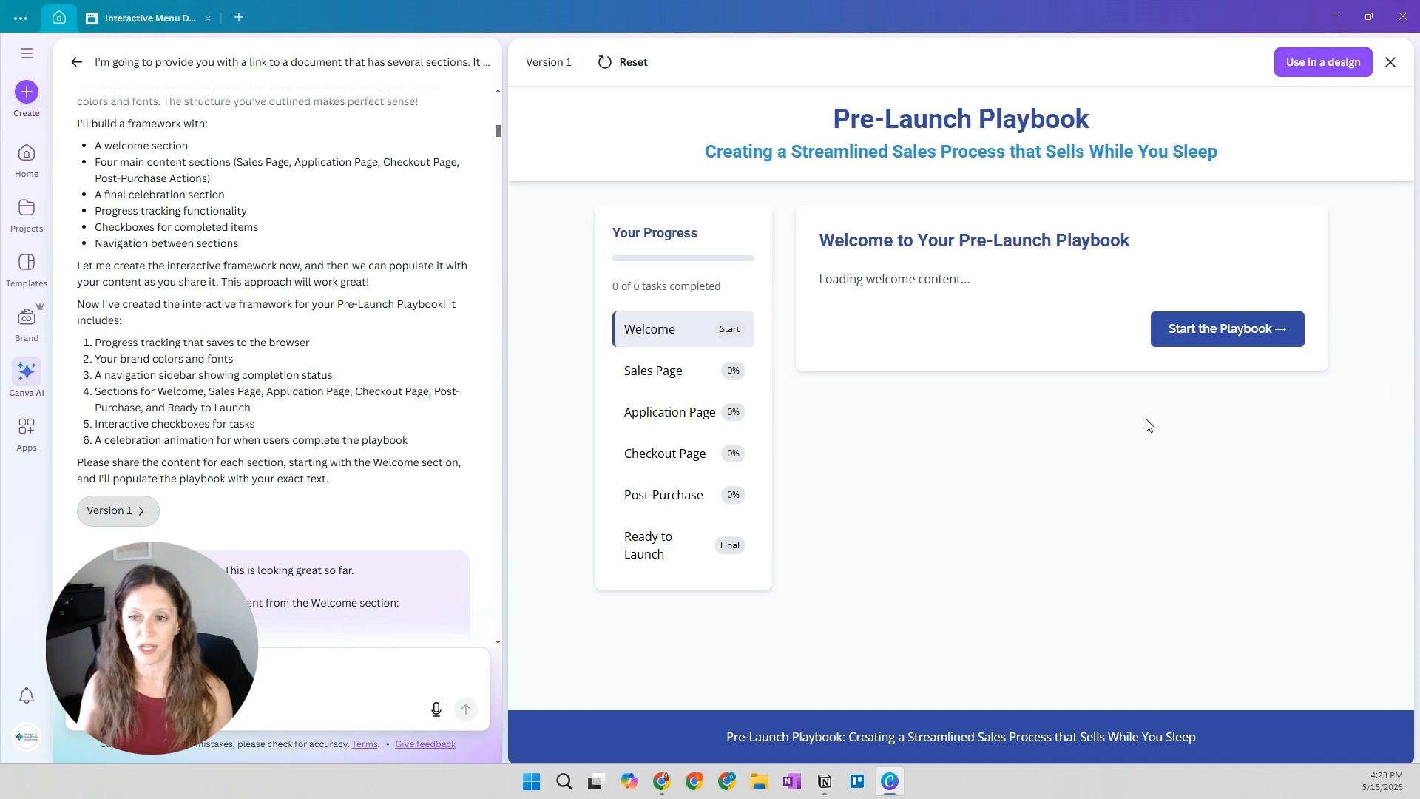
left_click(1267, 326)
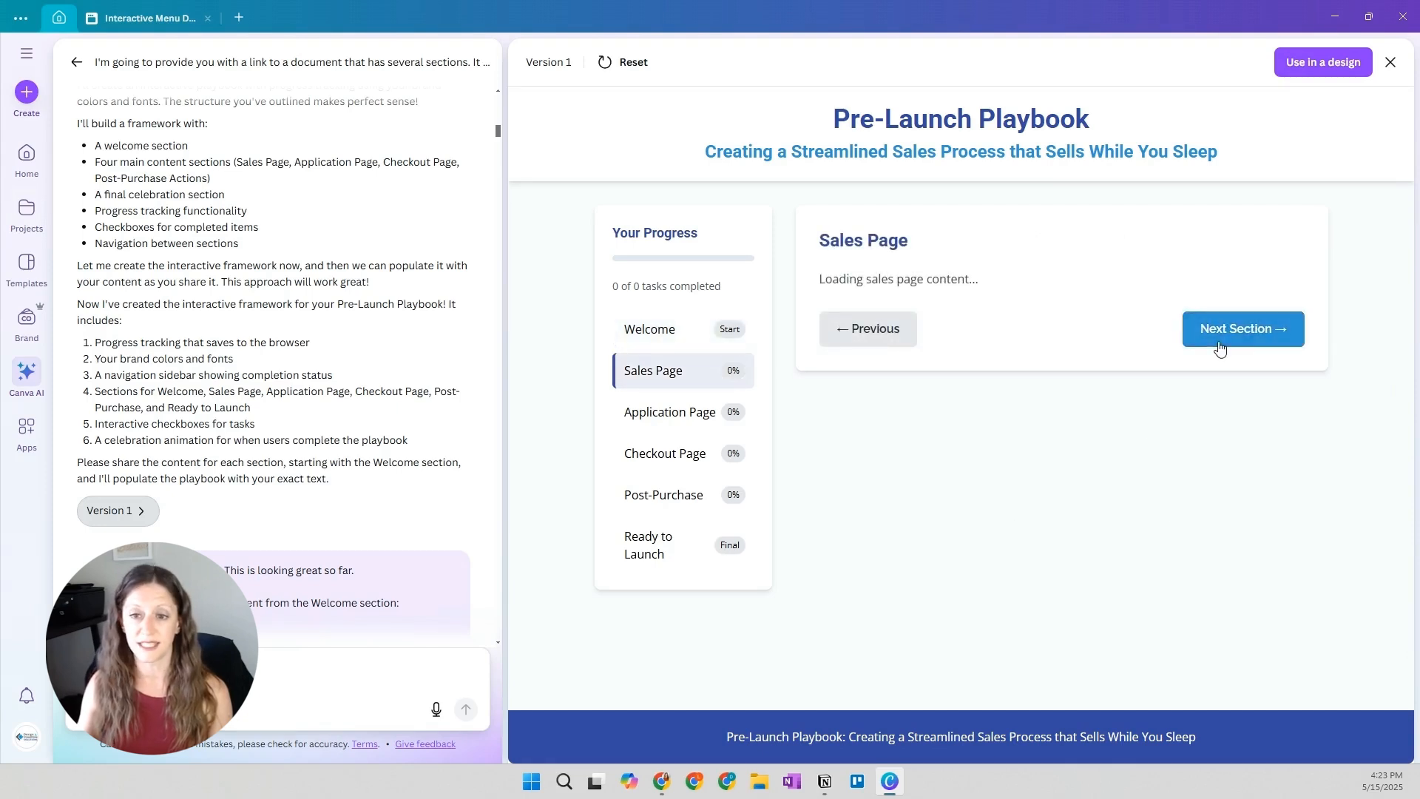
left_click(1242, 328)
left_click(864, 337)
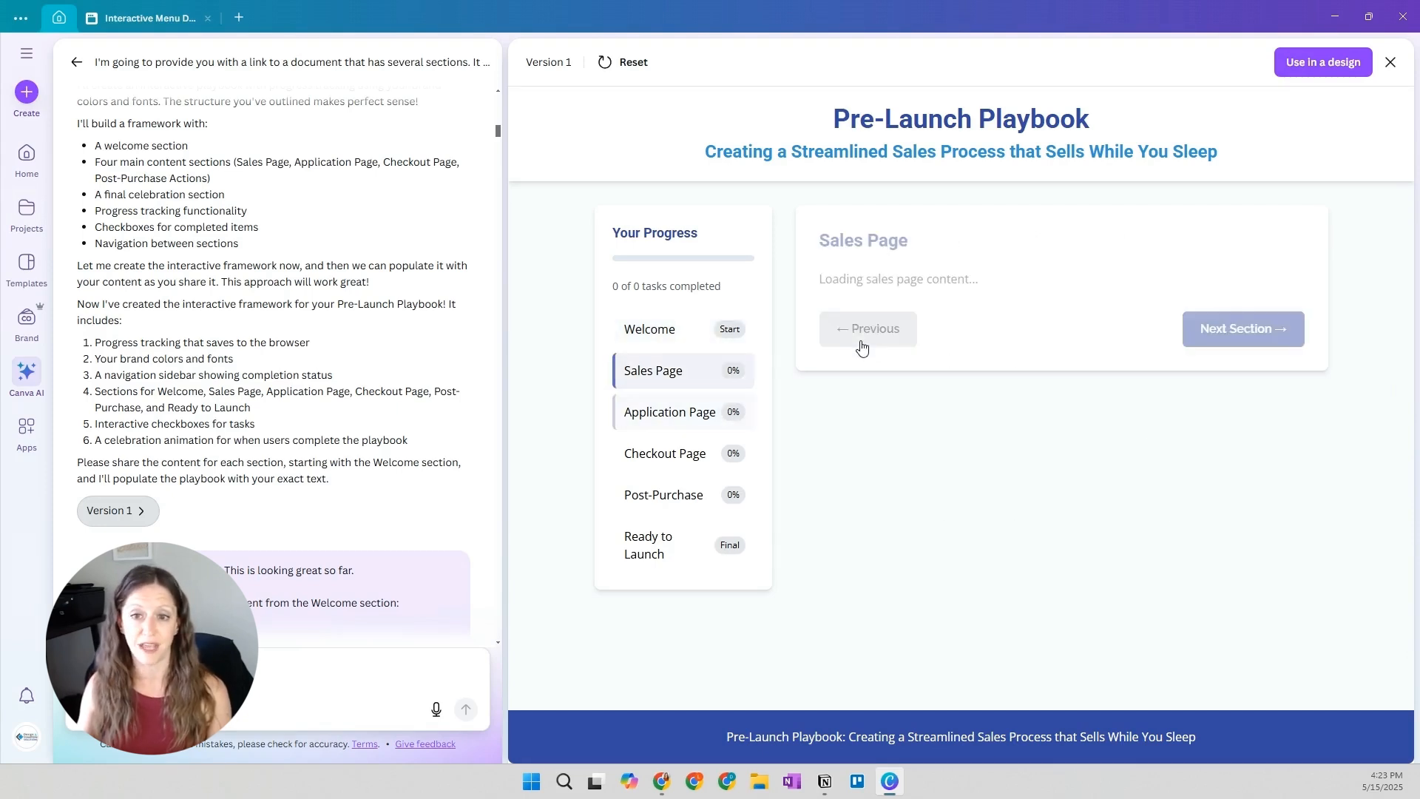
Test Version 1's progress navigation from Application Page through Ready to Launch, then revisit Welcome and Sales Page
left_click(696, 413)
left_click(714, 459)
left_click(681, 505)
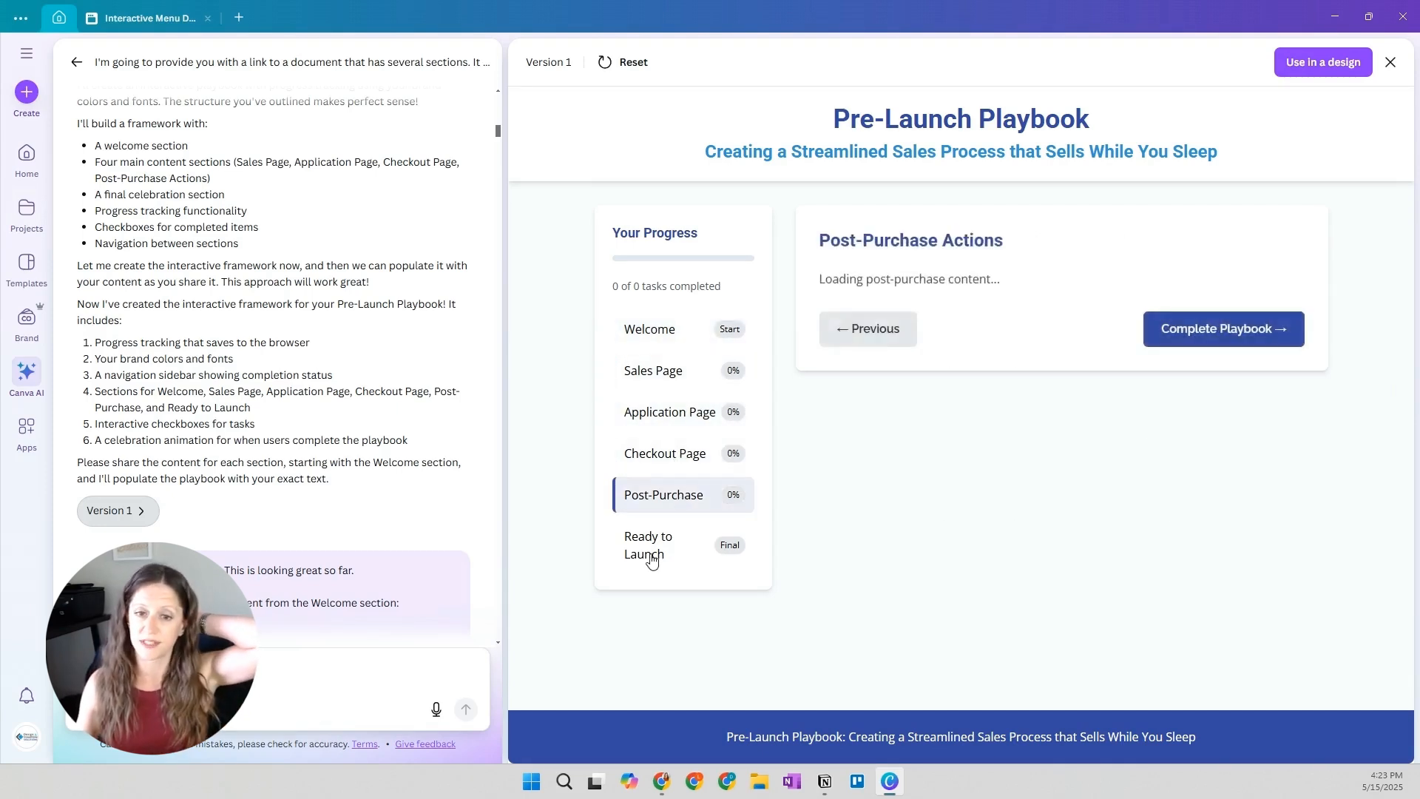
left_click(649, 548)
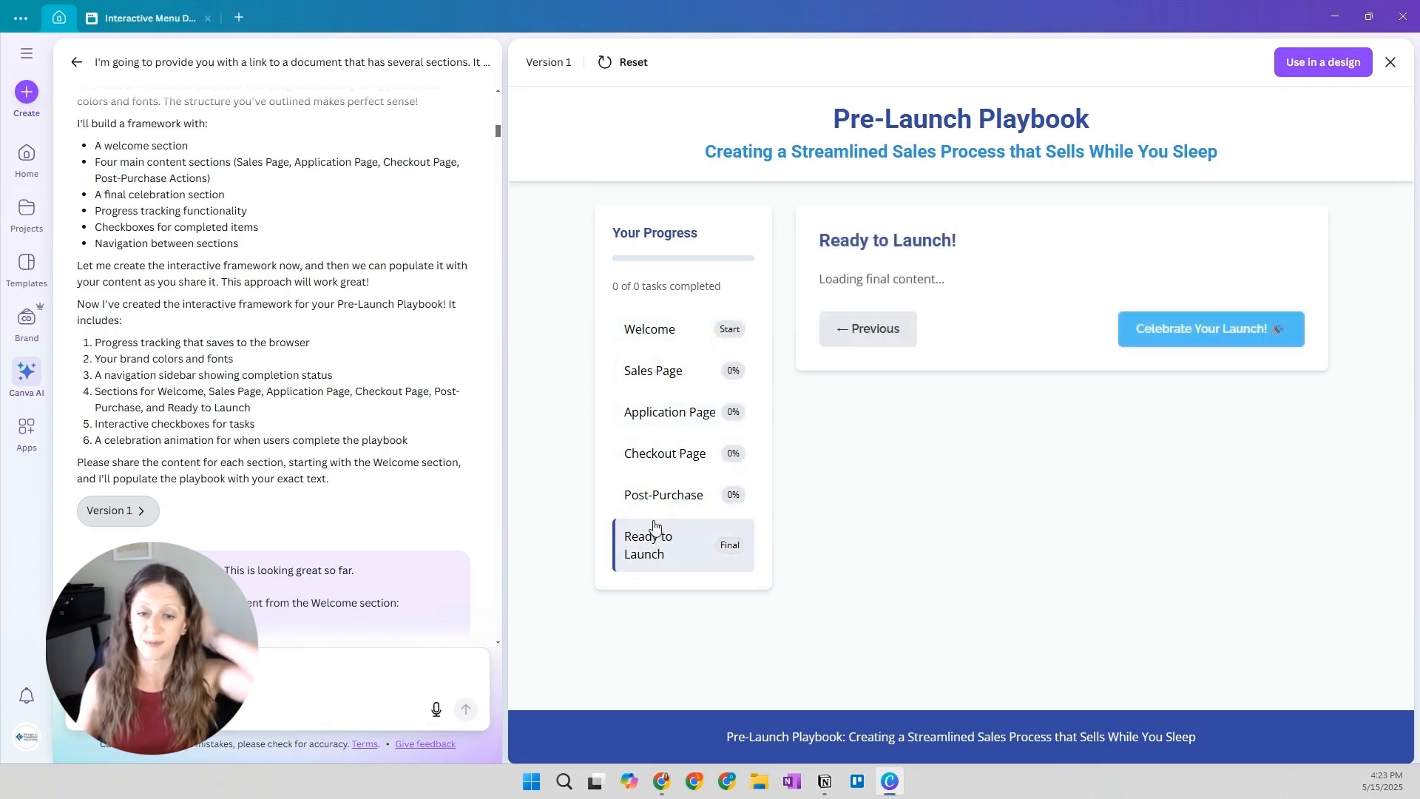
left_click(688, 335)
left_click(668, 376)
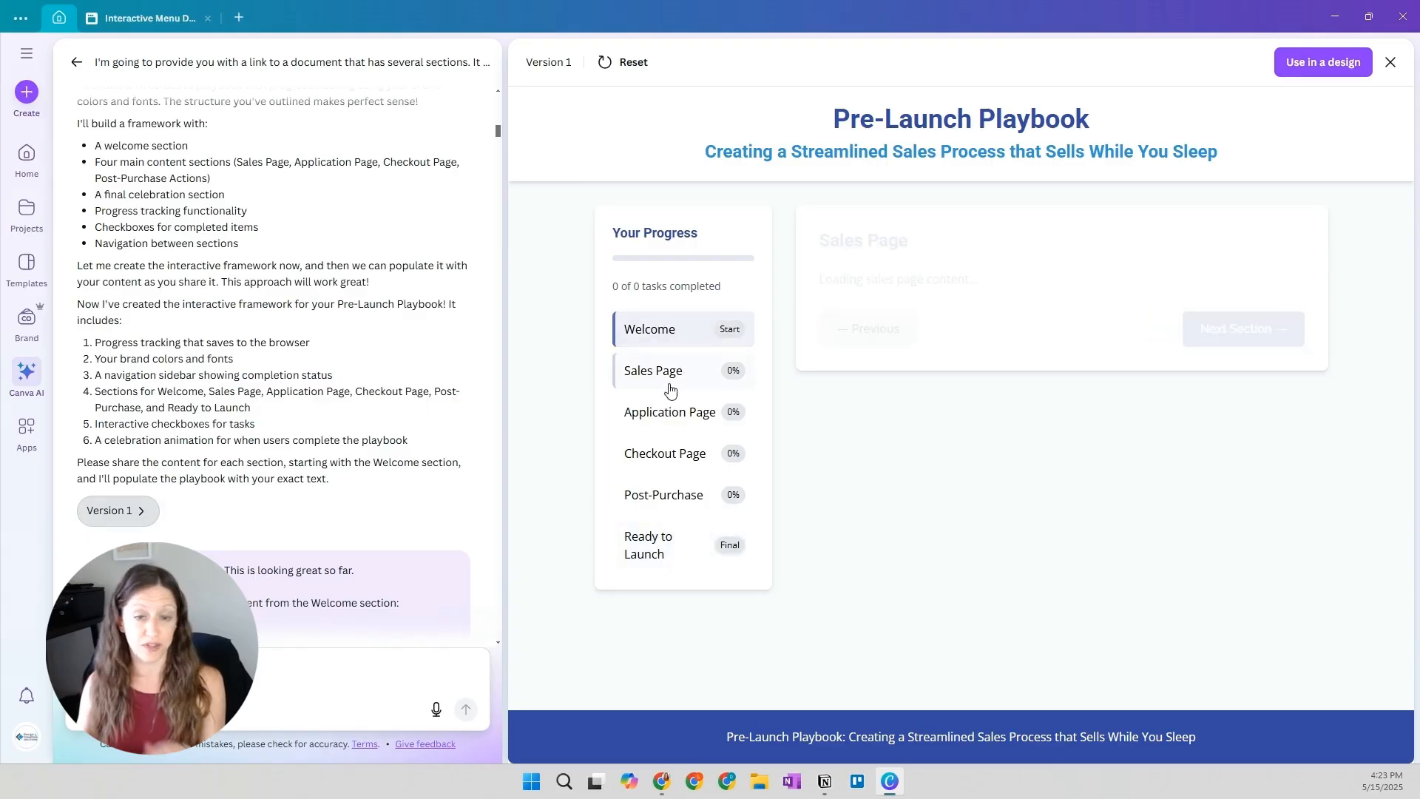
Read the prompt supplying the Welcome section content and open Version 2 of the playbook
scroll(279, 438, "down", 2)
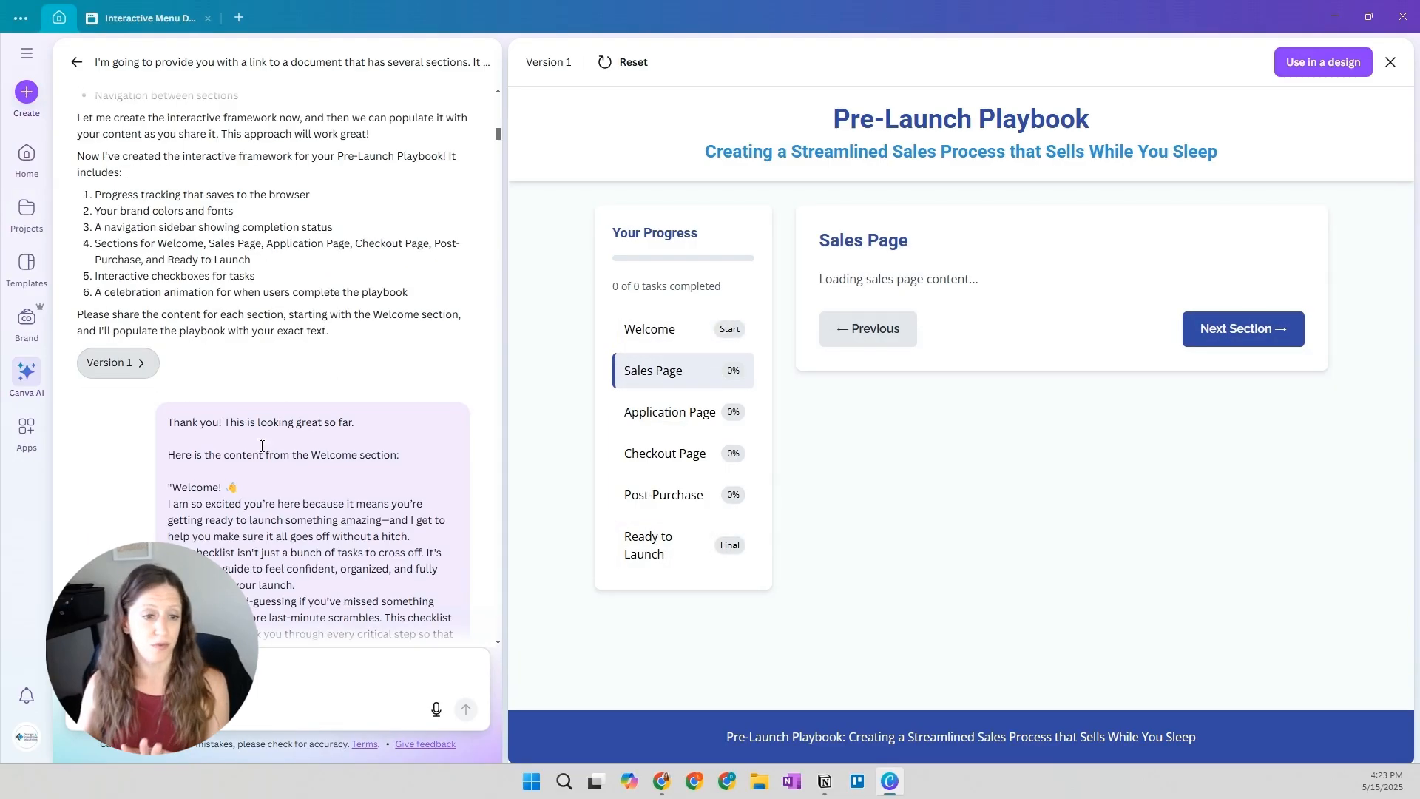
scroll(285, 444, "down", 1)
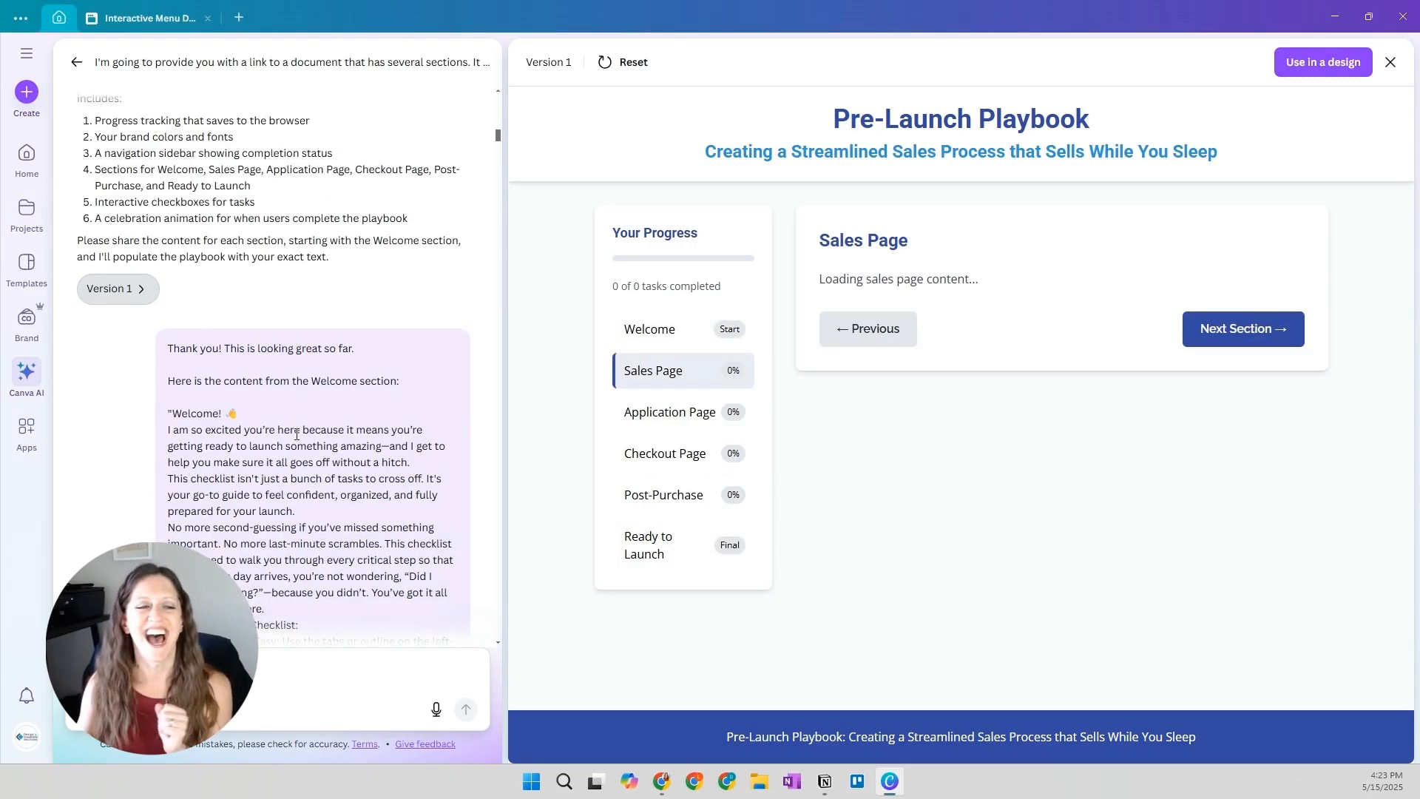
scroll(292, 411, "down", 7)
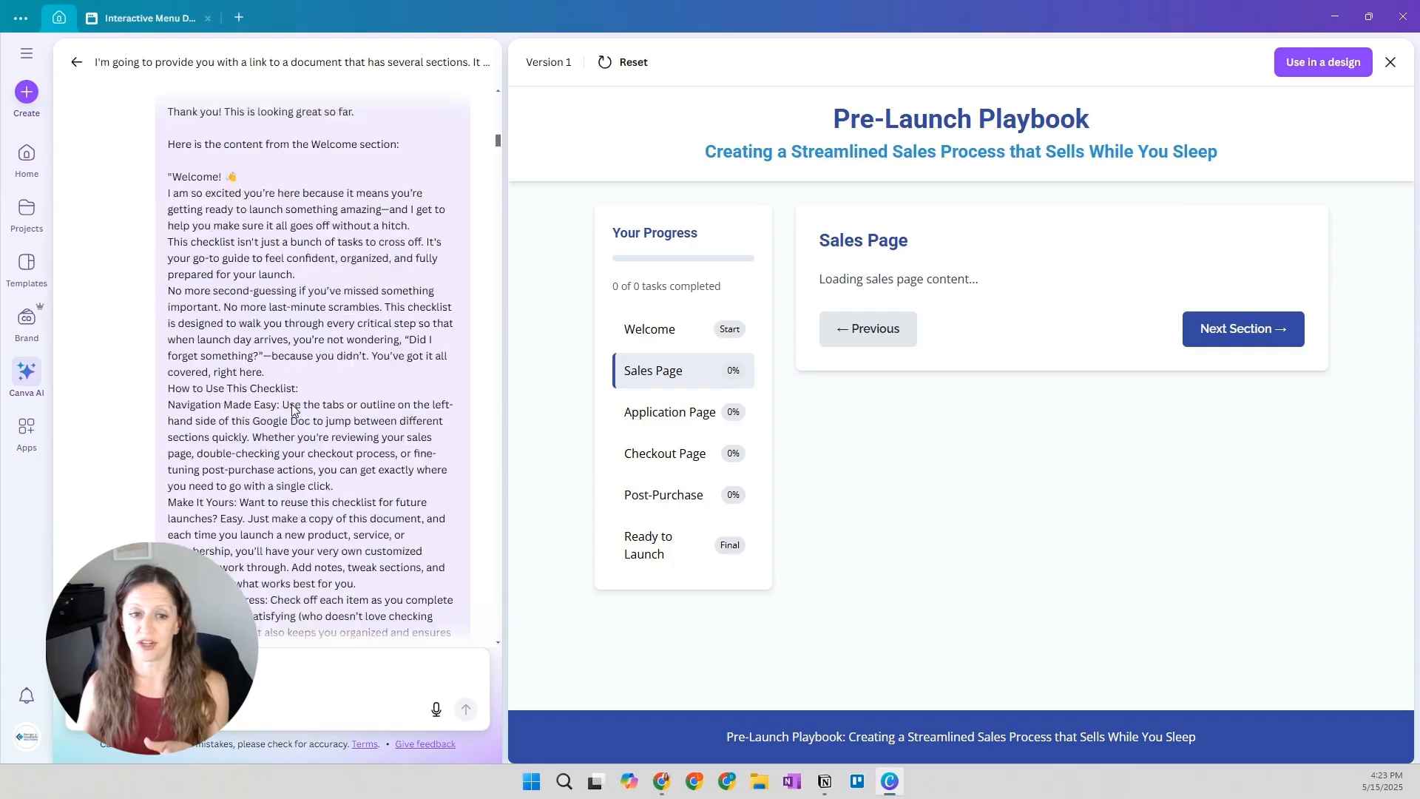
scroll(276, 295, "down", 2)
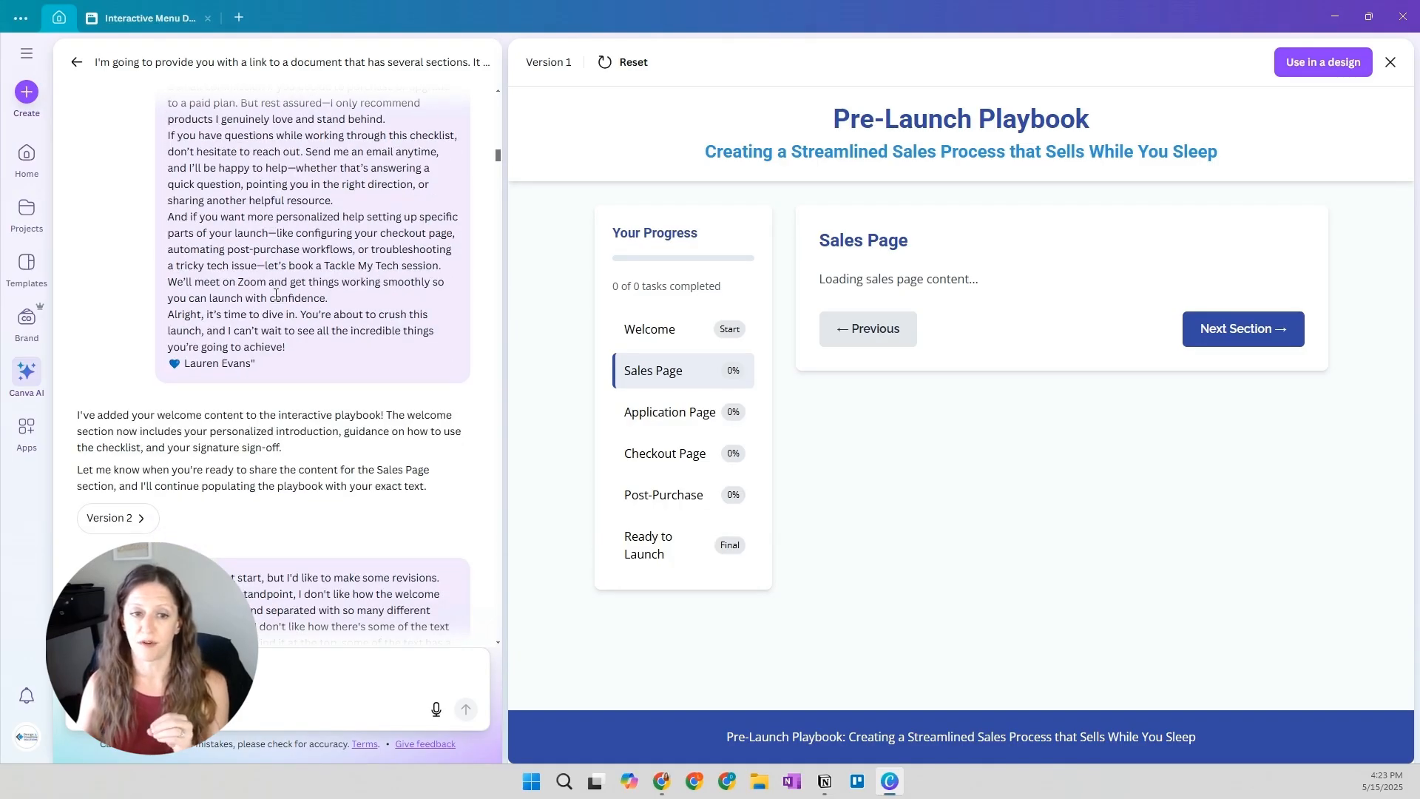
left_click(138, 520)
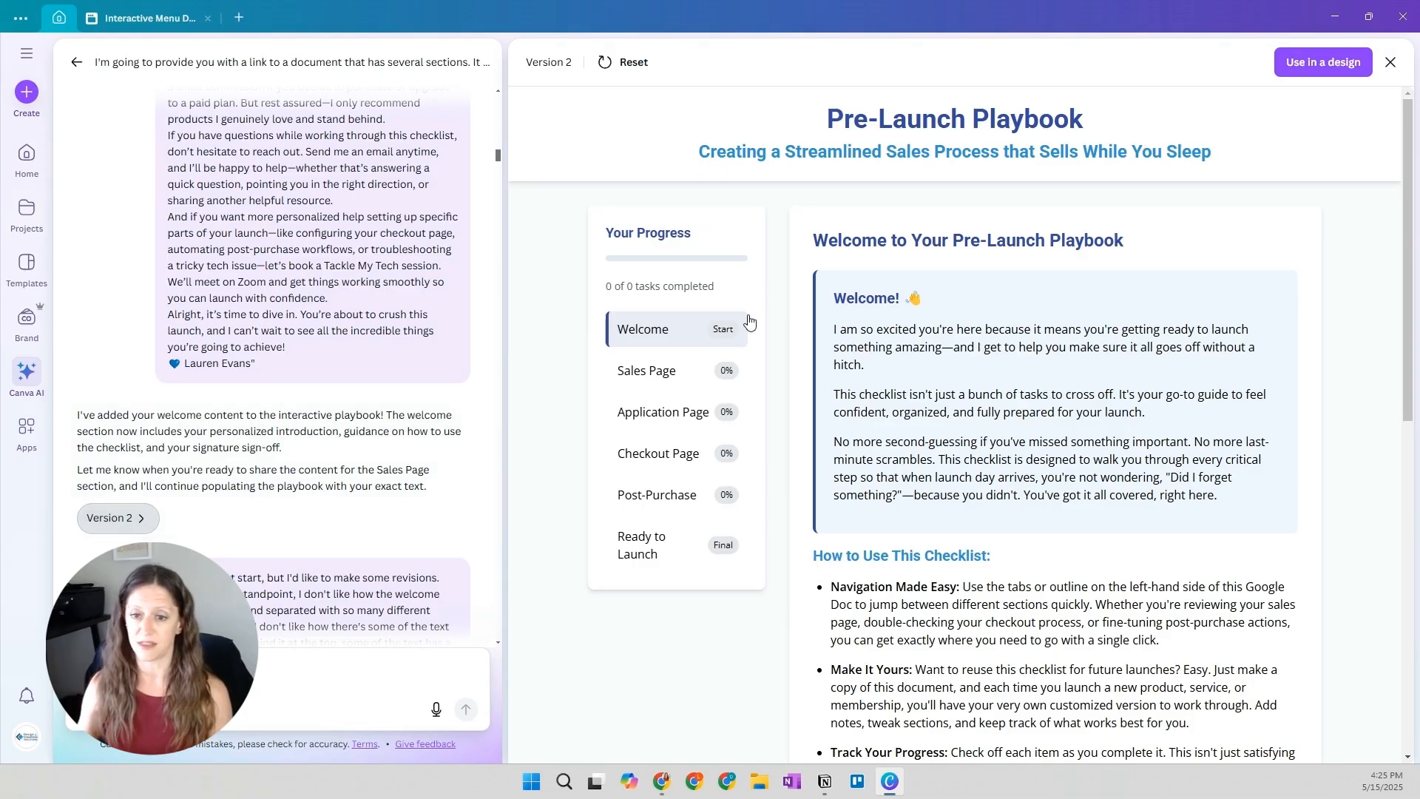
Review Version 2's Welcome page to its end, check the Sales Page and Application Page sections, and return to Welcome
scroll(1082, 254, "down", 5)
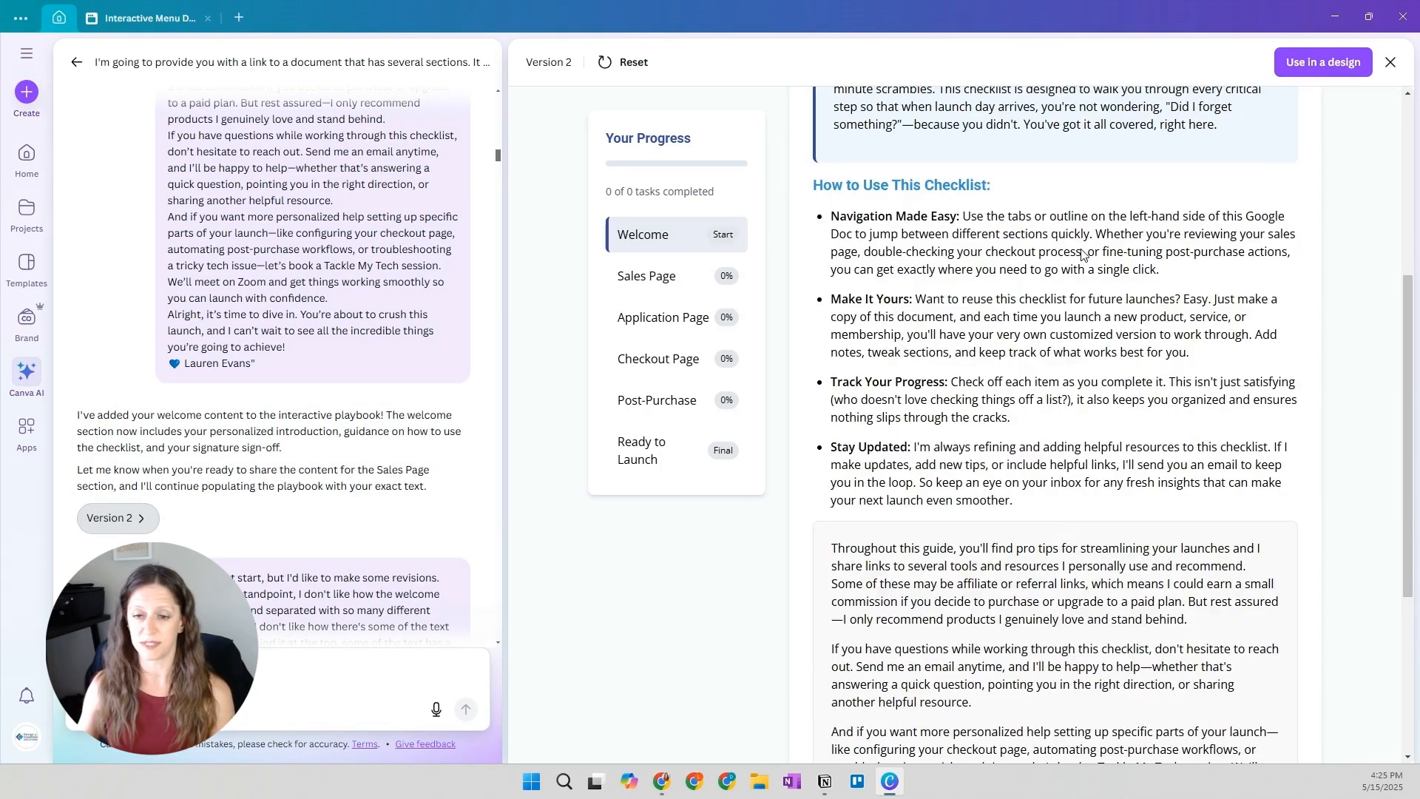
scroll(1082, 253, "down", 4)
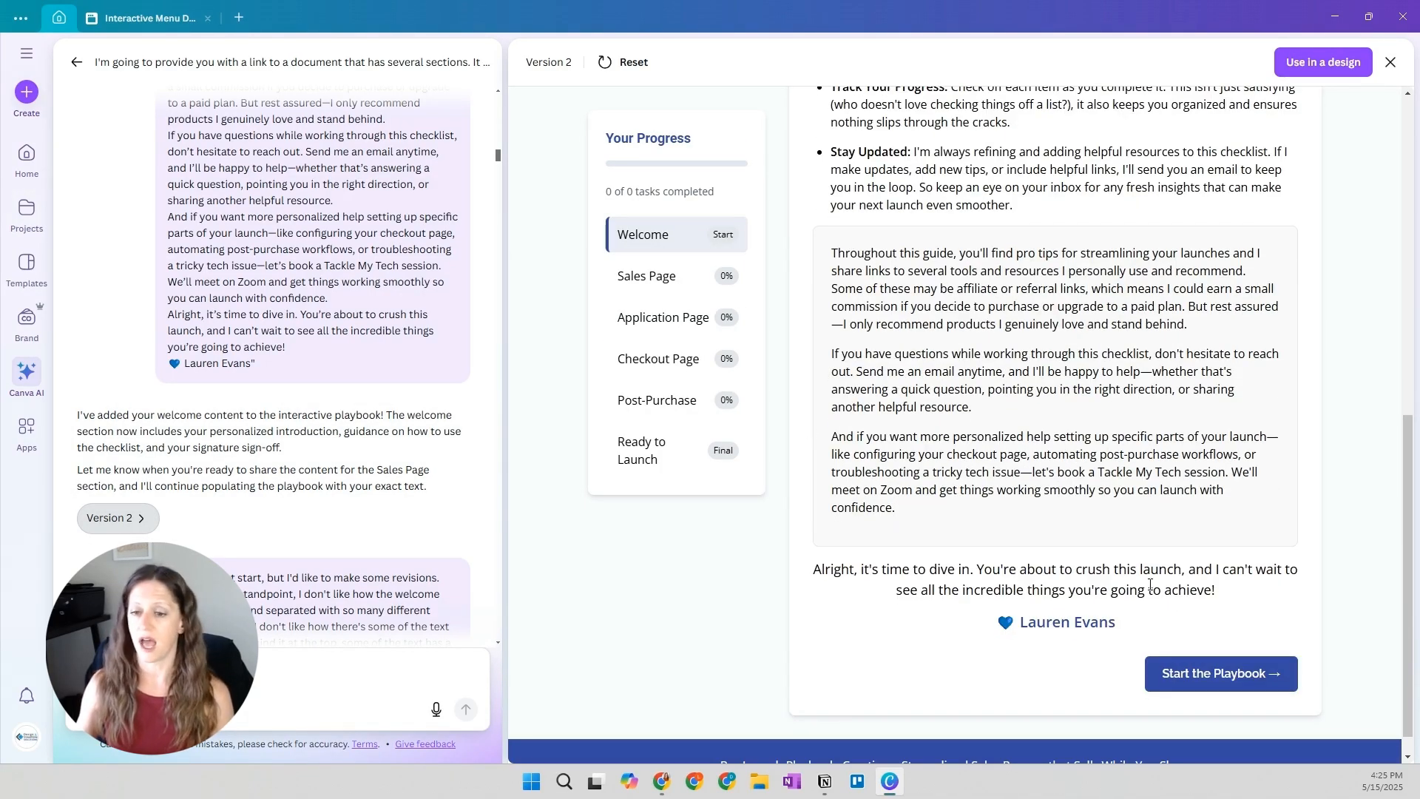
left_click(664, 280)
left_click(670, 409)
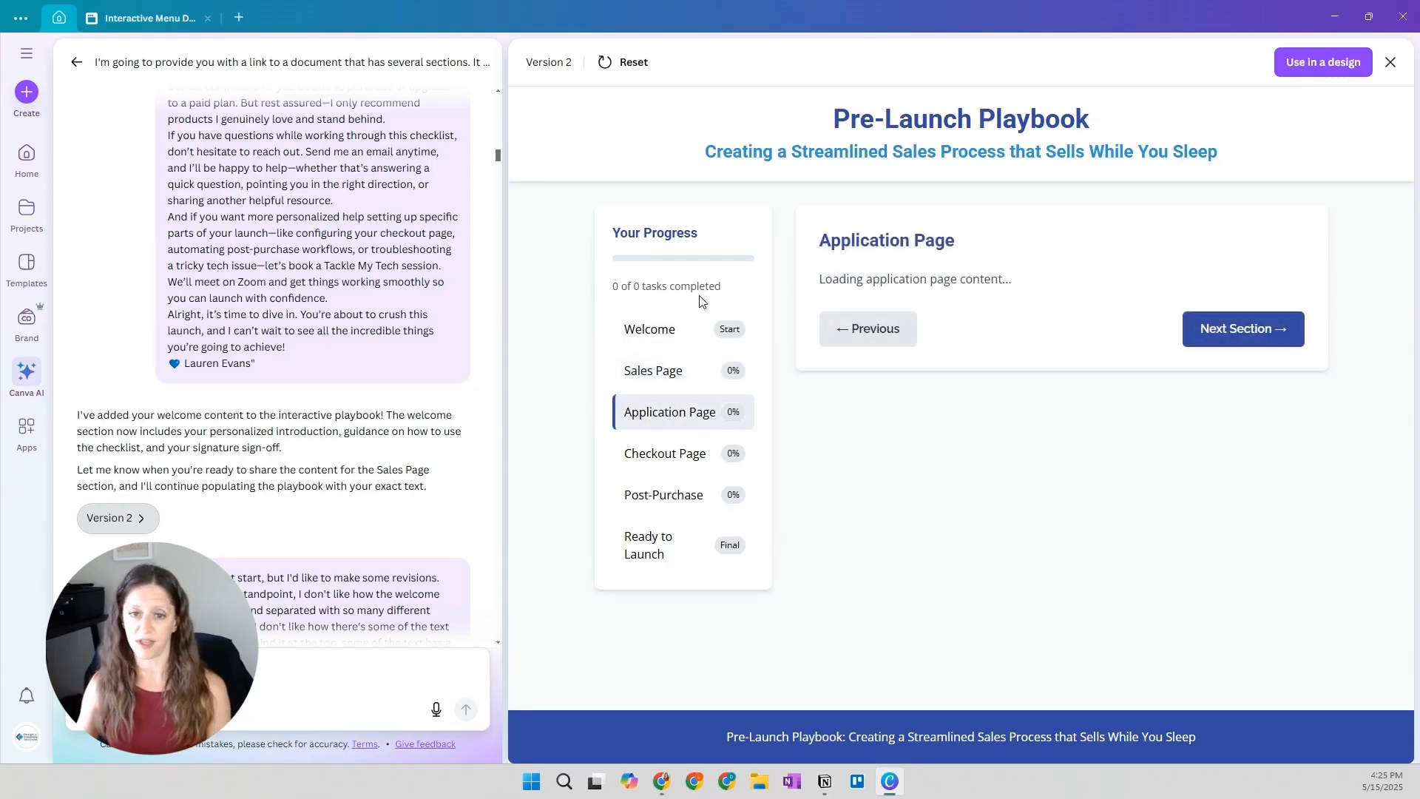
left_click(686, 327)
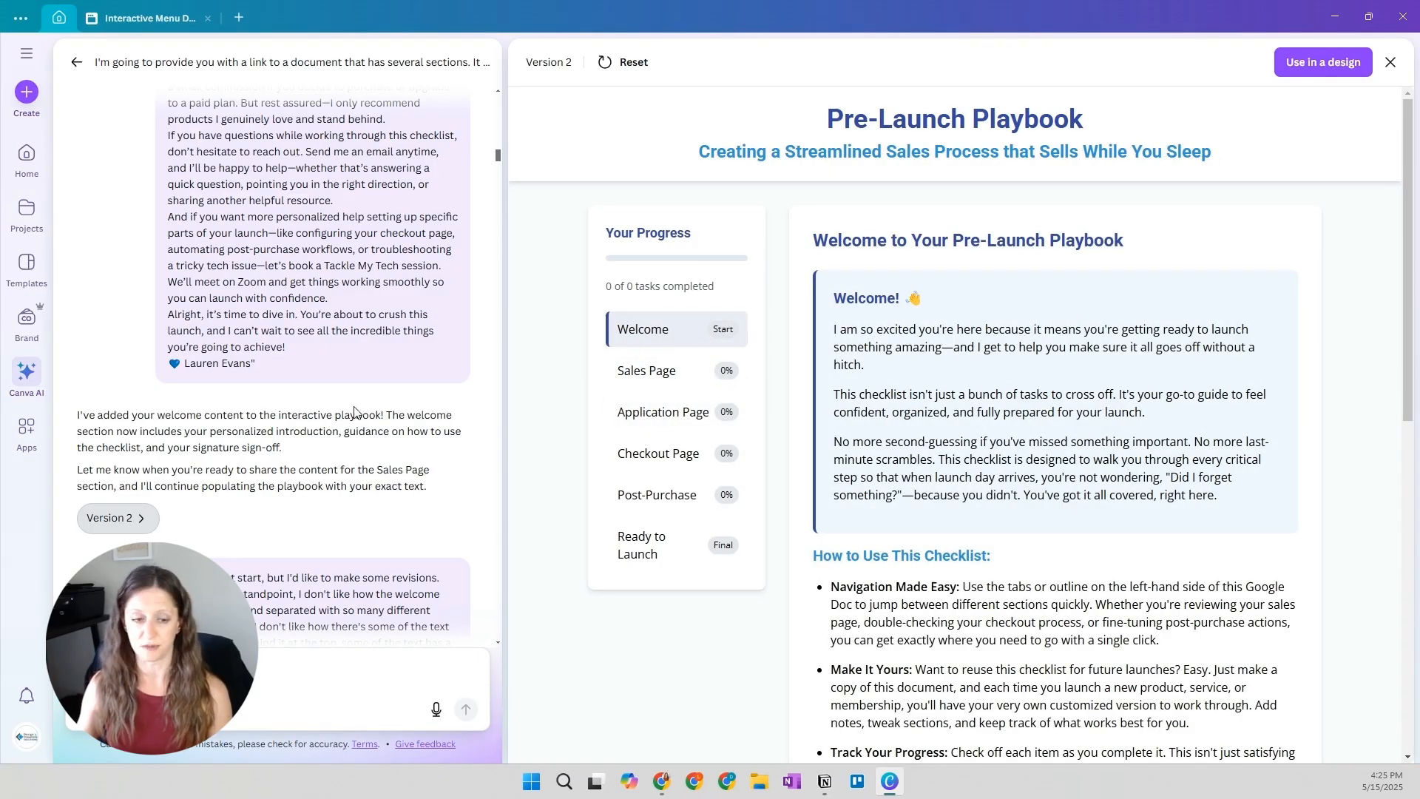
Read the revision request about the welcome layout and compare it with the boxes and text styles on Version 2's Welcome page
scroll(256, 356, "down", 3)
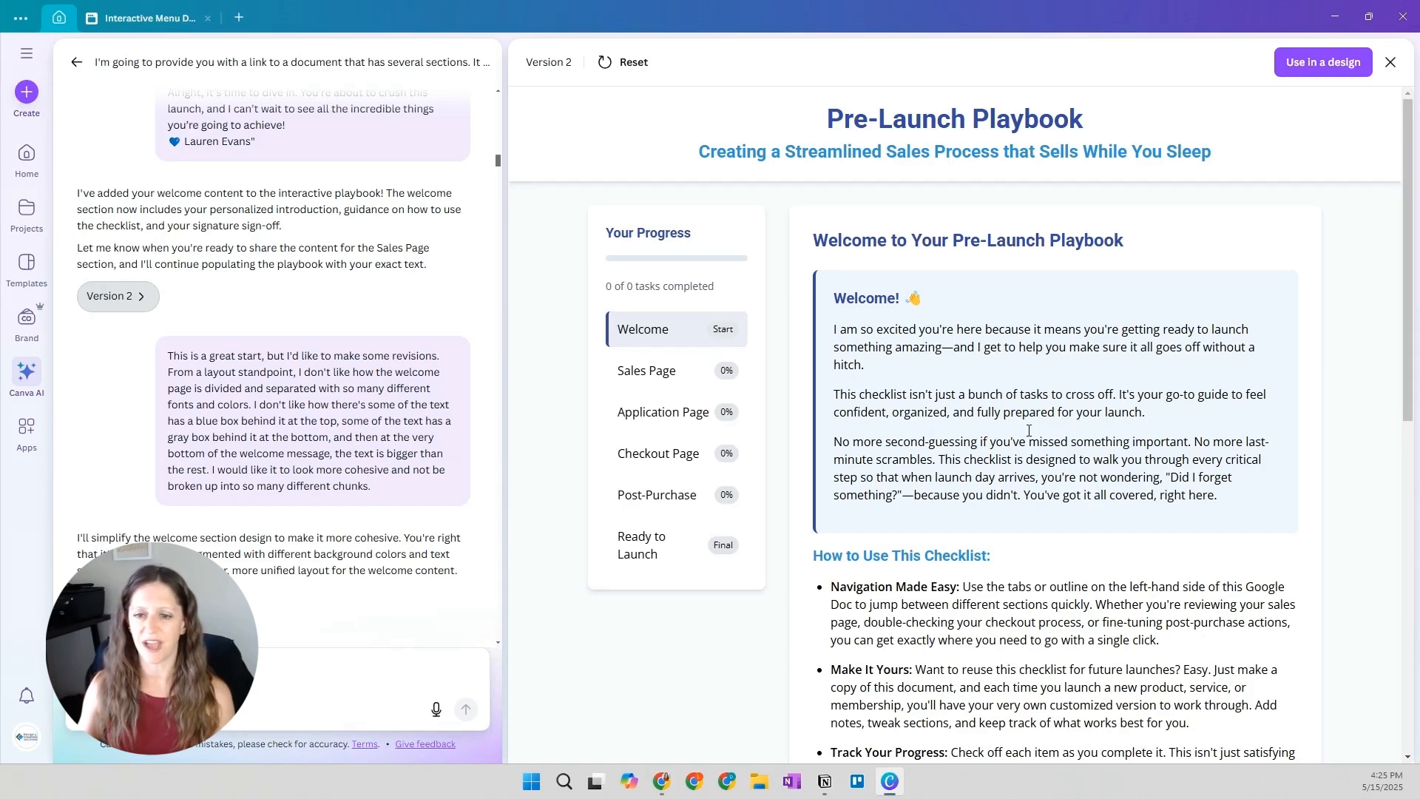
scroll(1028, 430, "down", 5)
scroll(934, 560, "down", 2)
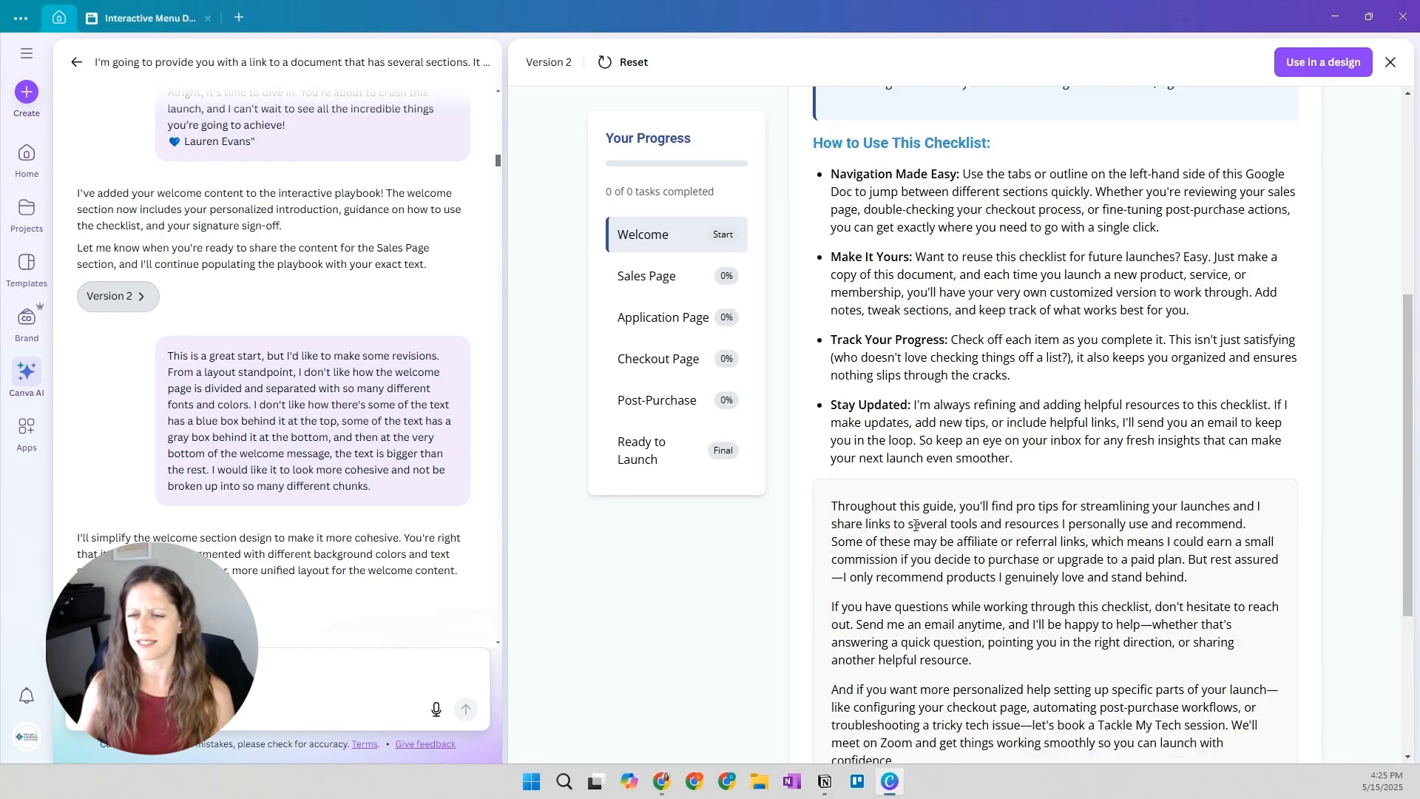
scroll(873, 414, "up", 3)
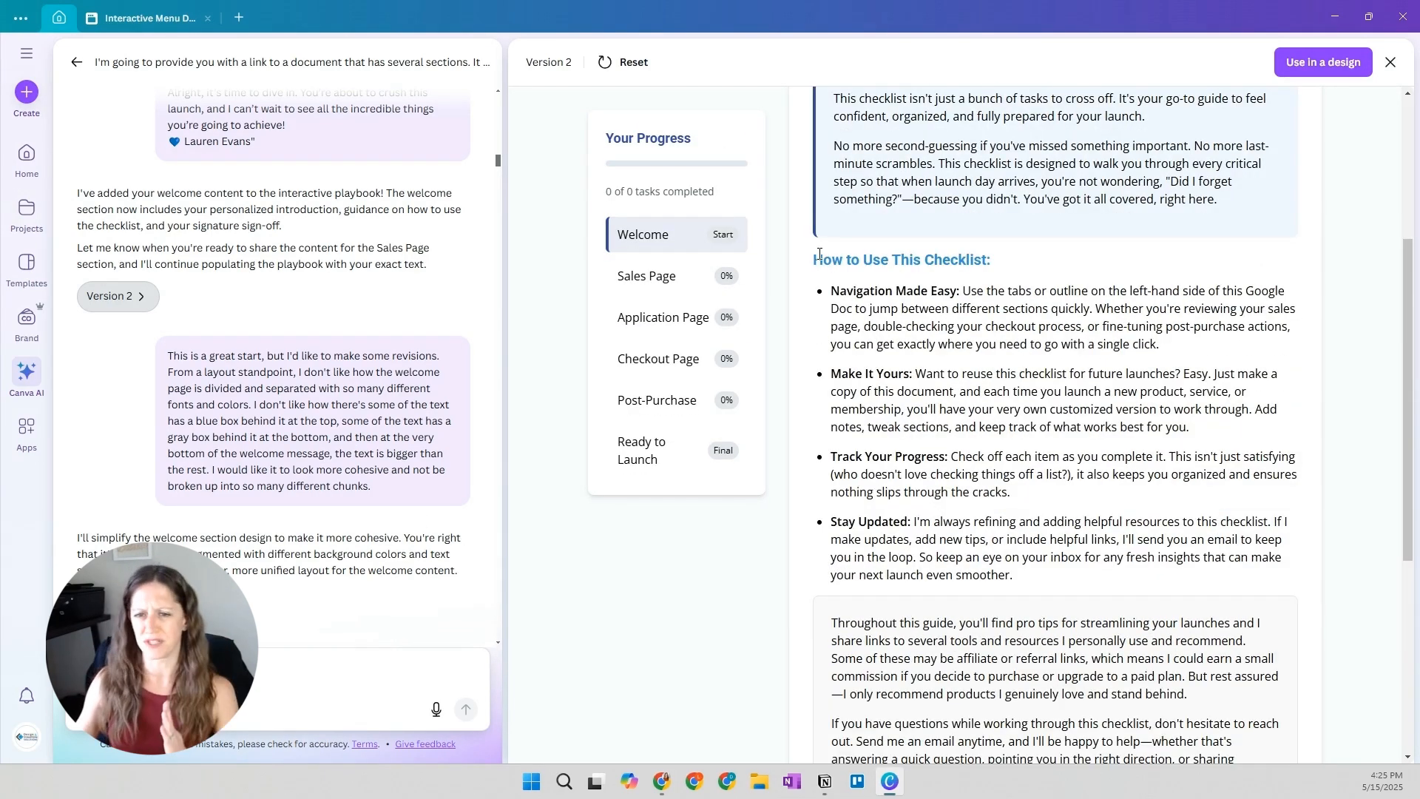
scroll(960, 457, "down", 4)
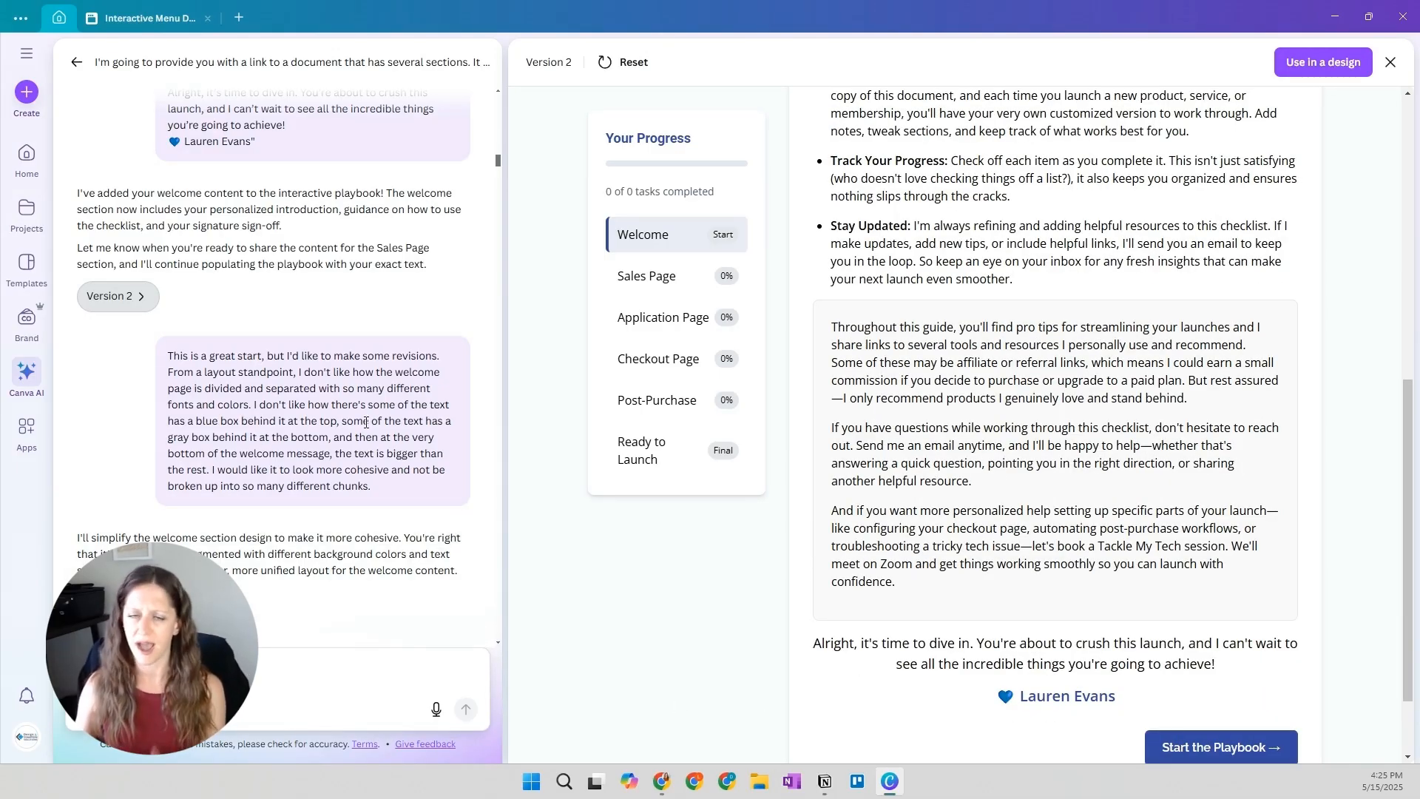
scroll(360, 473, "down", 1)
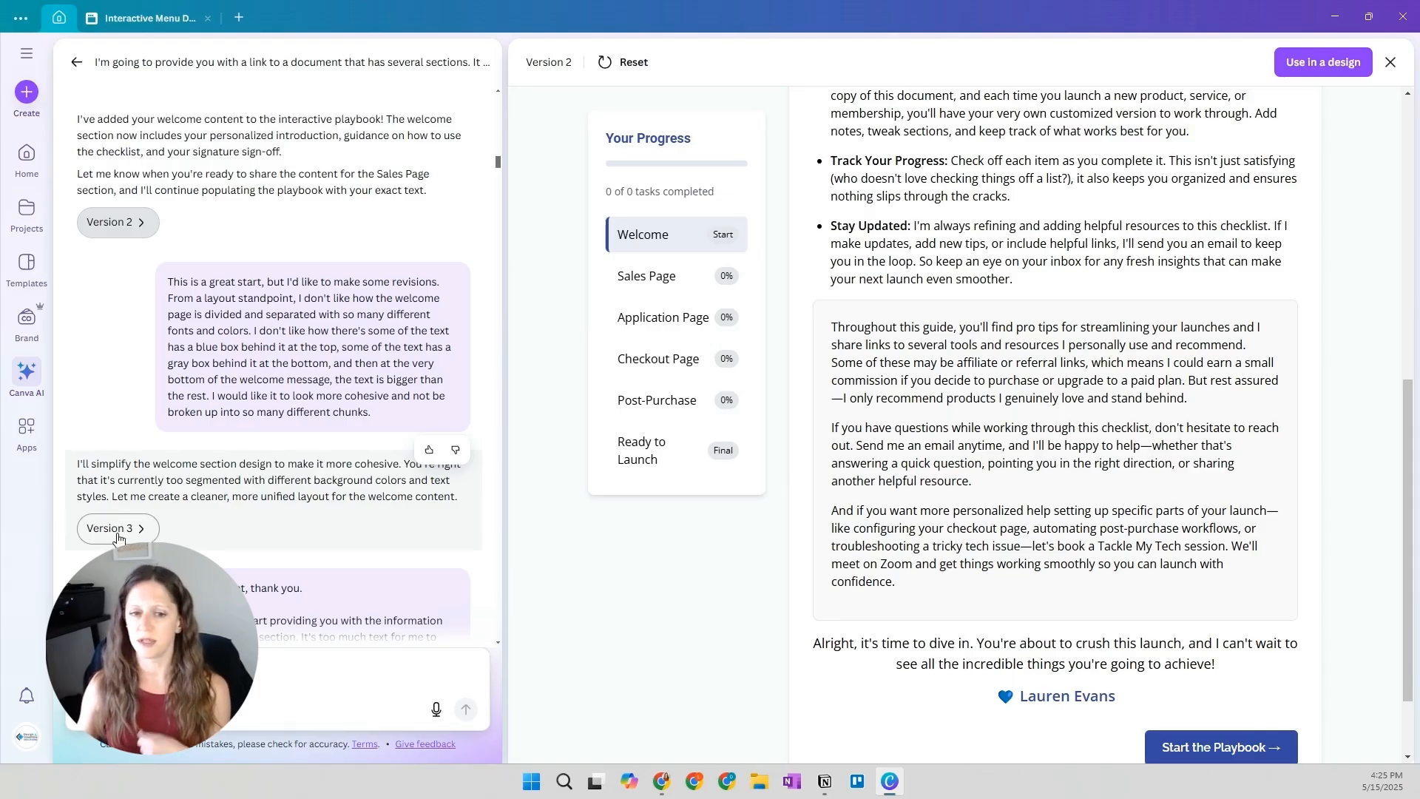
Open Version 3 of the playbook and review its revised Welcome page down to the sign-off
scroll(268, 392, "down", 1)
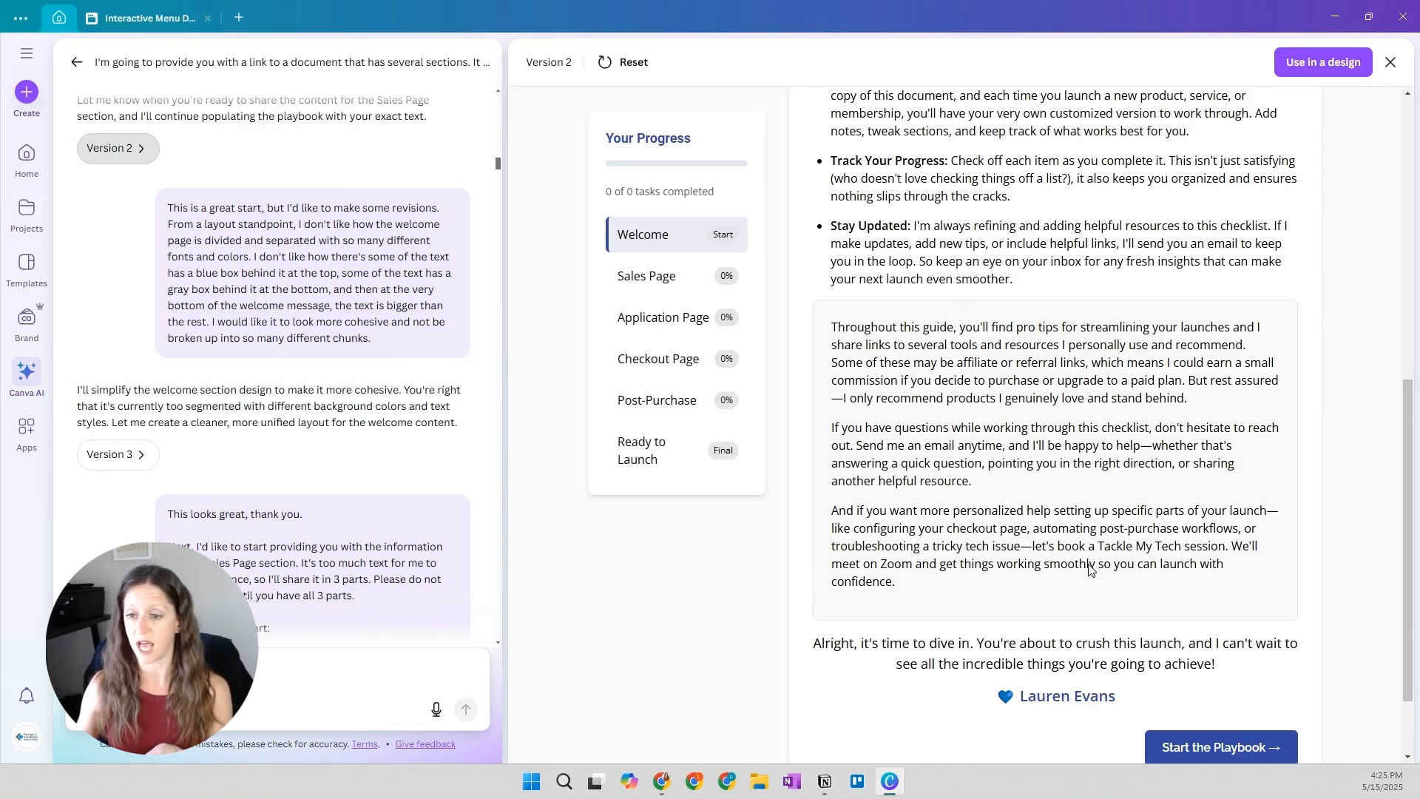
left_click(118, 457)
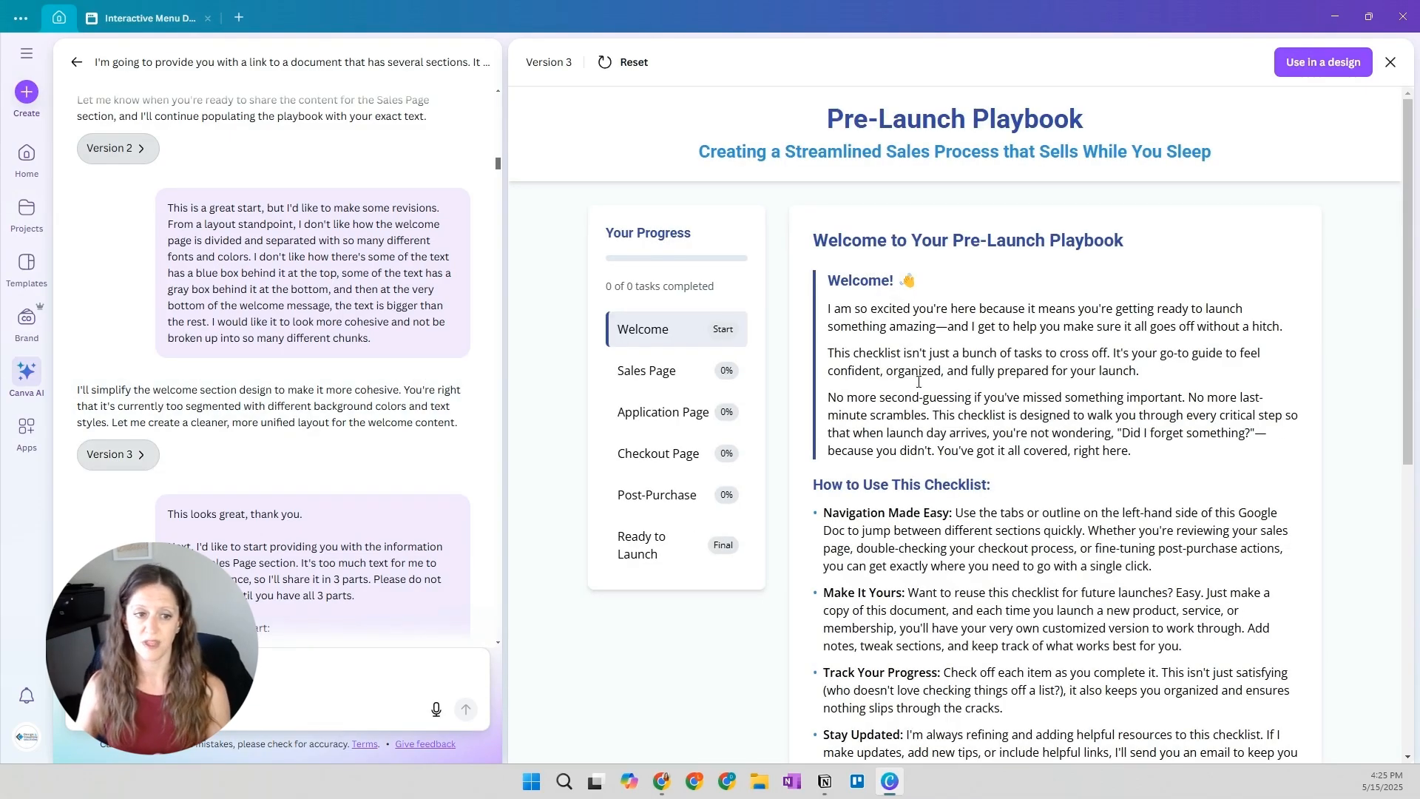
scroll(996, 301, "down", 1)
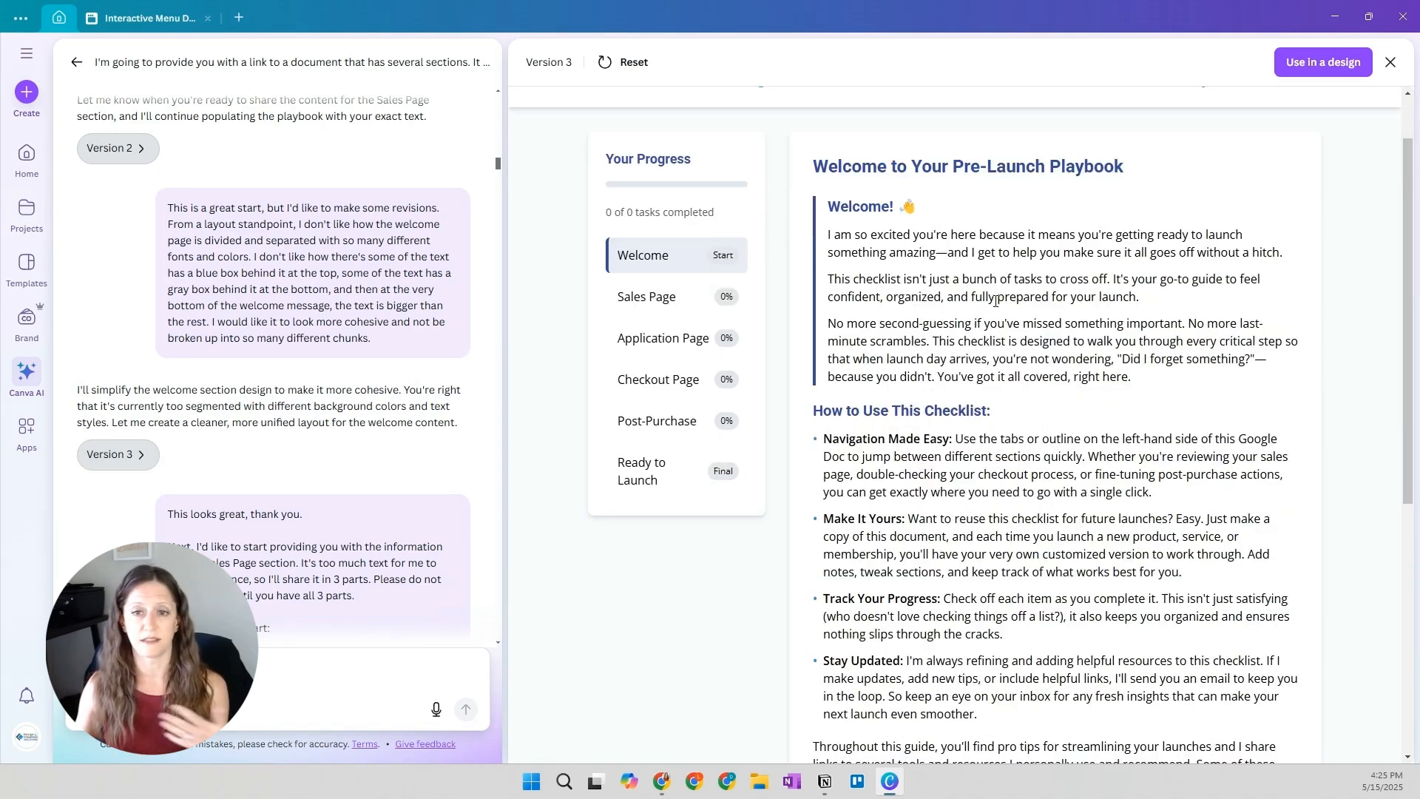
scroll(949, 274, "down", 1)
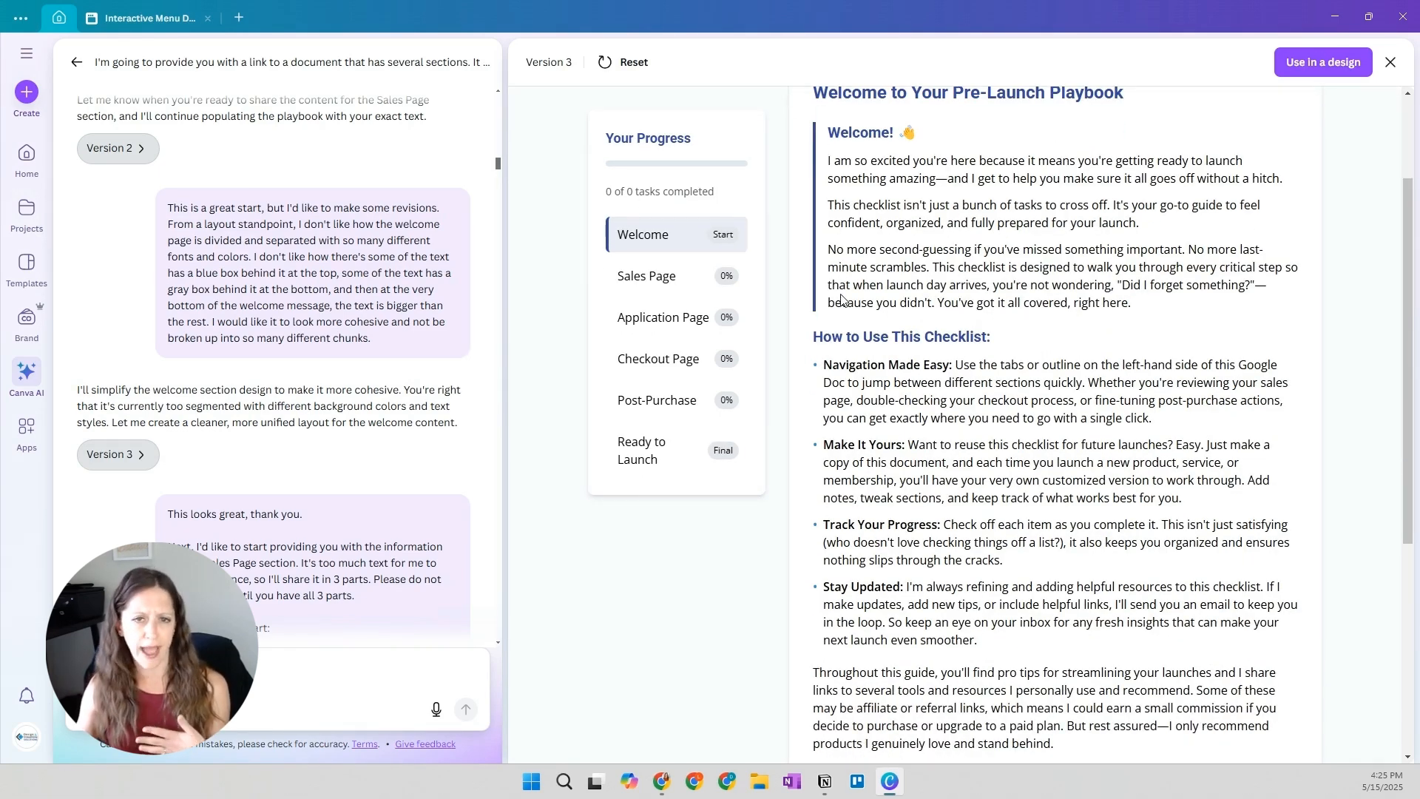
scroll(843, 304, "down", 3)
scroll(971, 332, "down", 3)
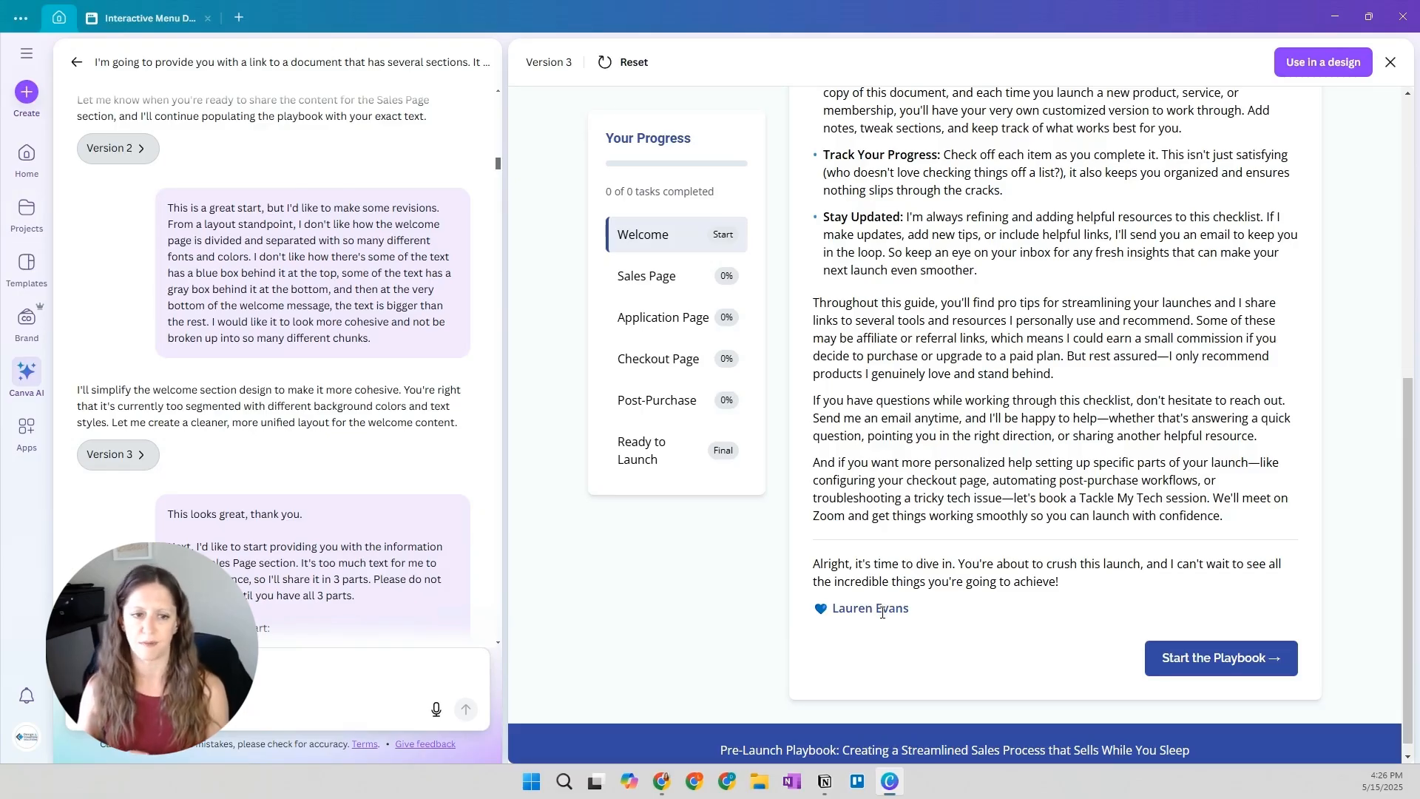
Read the prompt sharing the first of three Sales Page parts and the reply to it
scroll(247, 453, "down", 1)
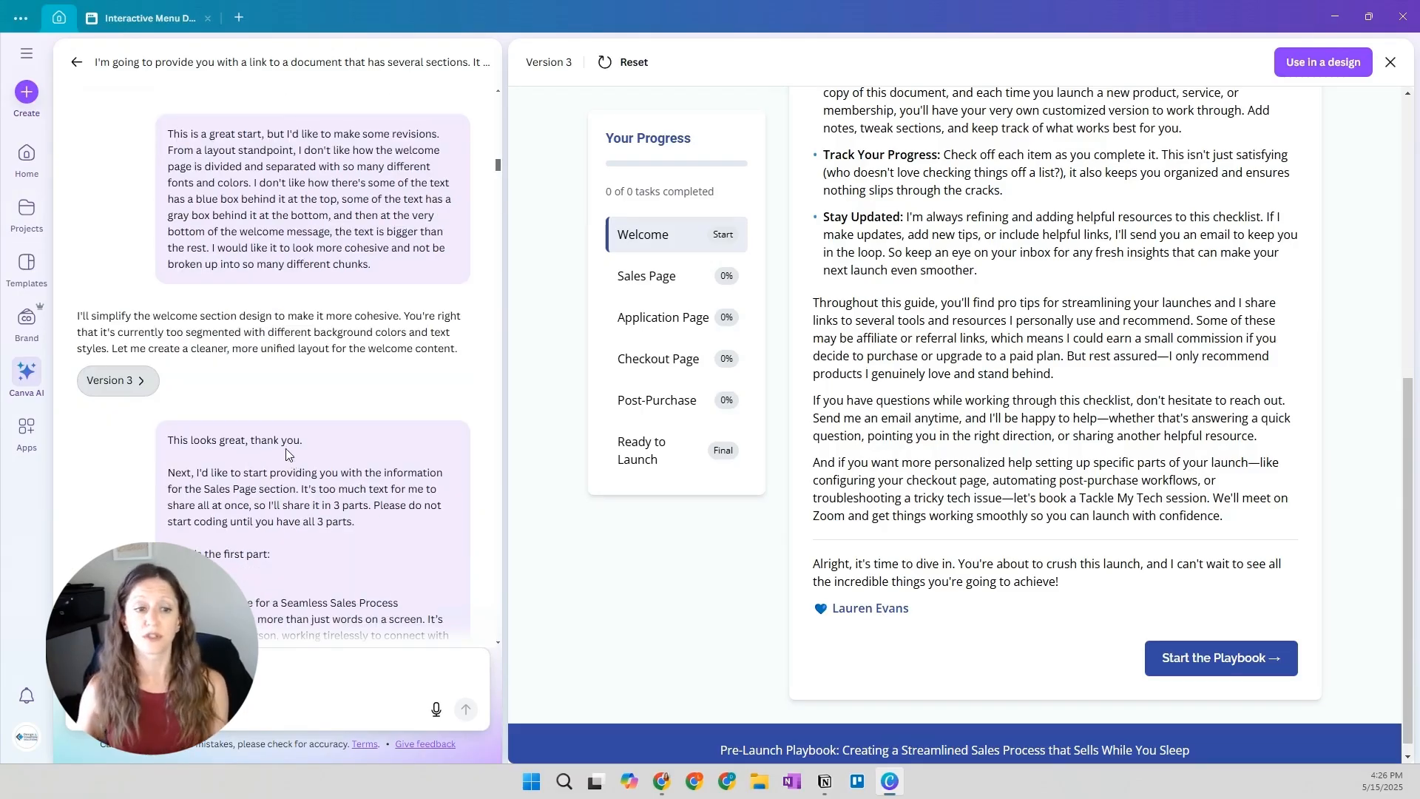
scroll(286, 448, "down", 1)
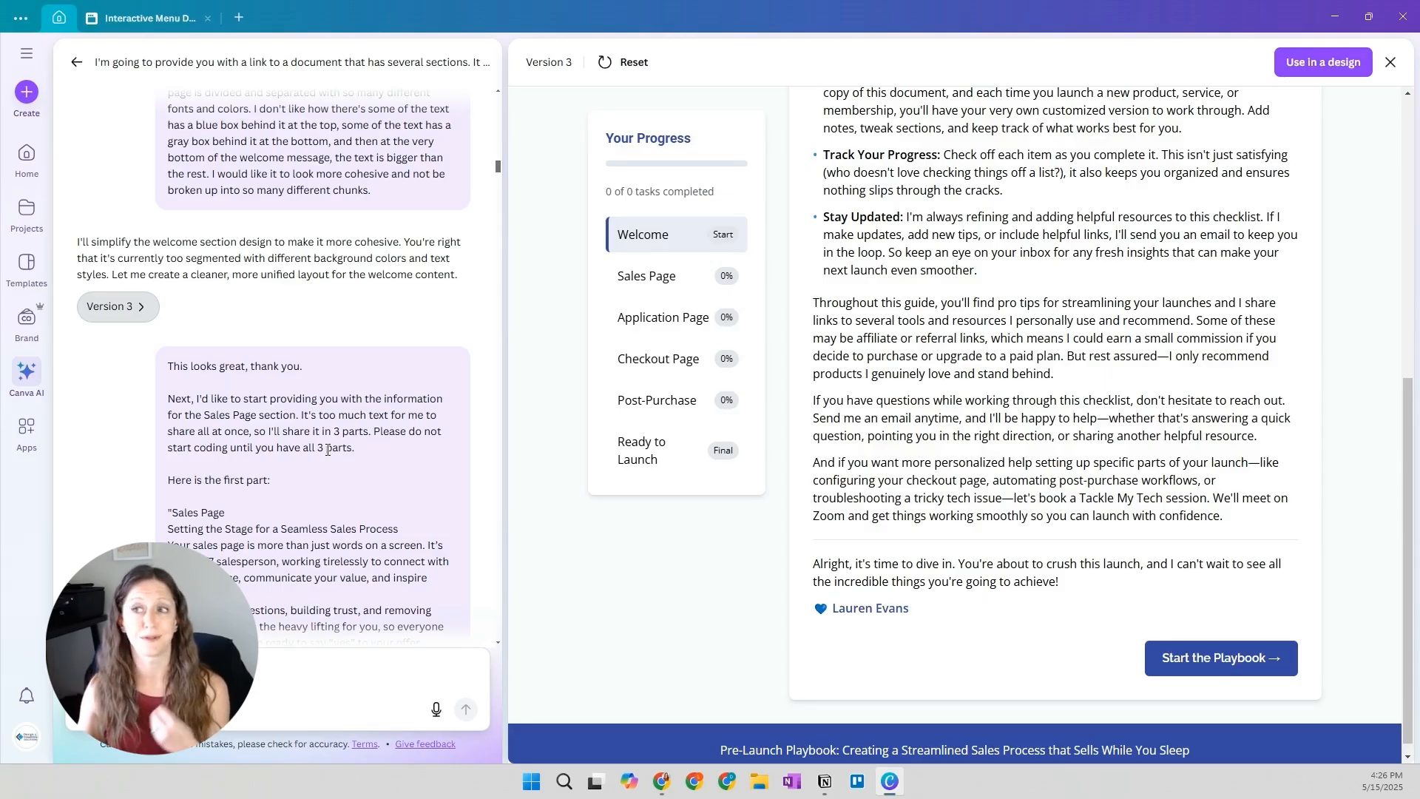
scroll(324, 453, "up", 2)
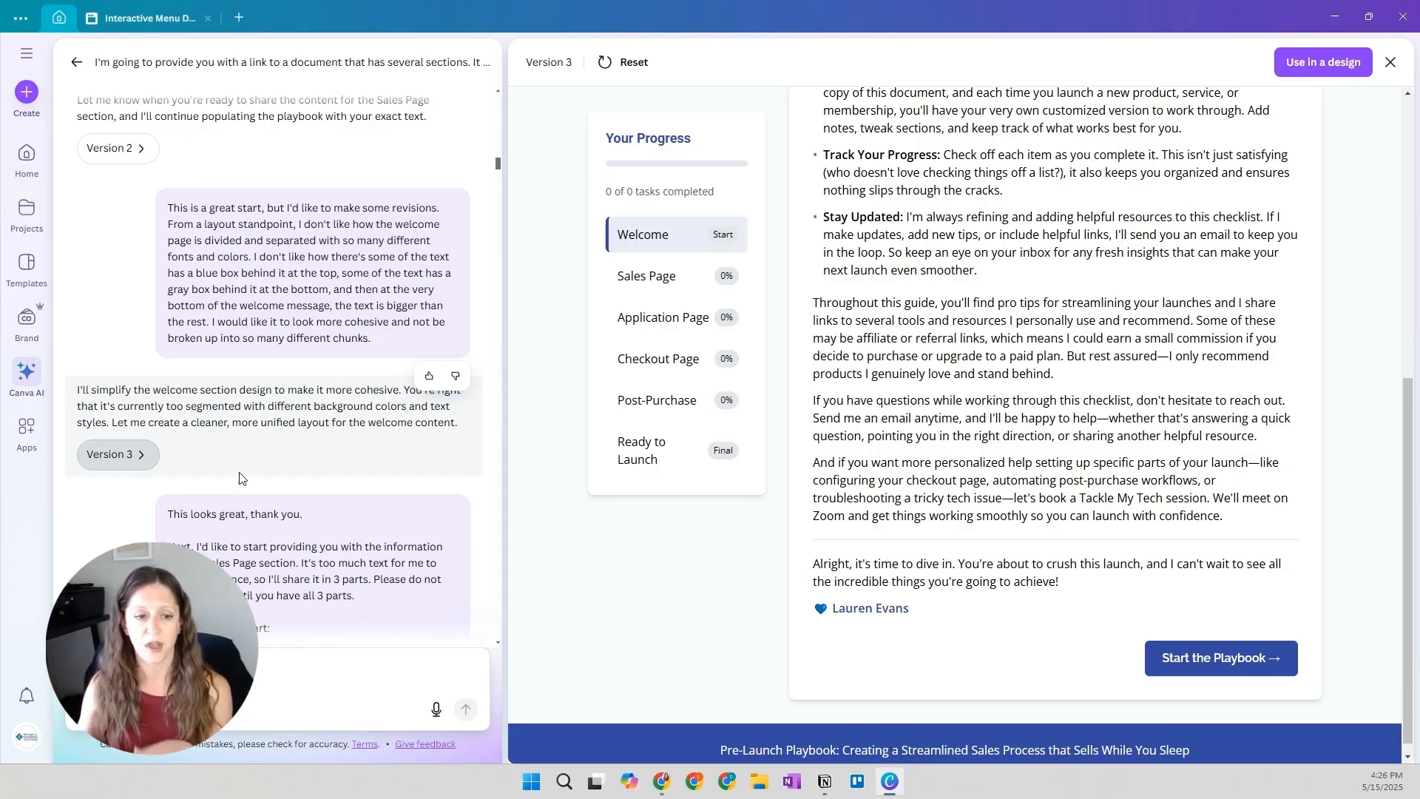
scroll(230, 482, "down", 10)
scroll(238, 452, "down", 10)
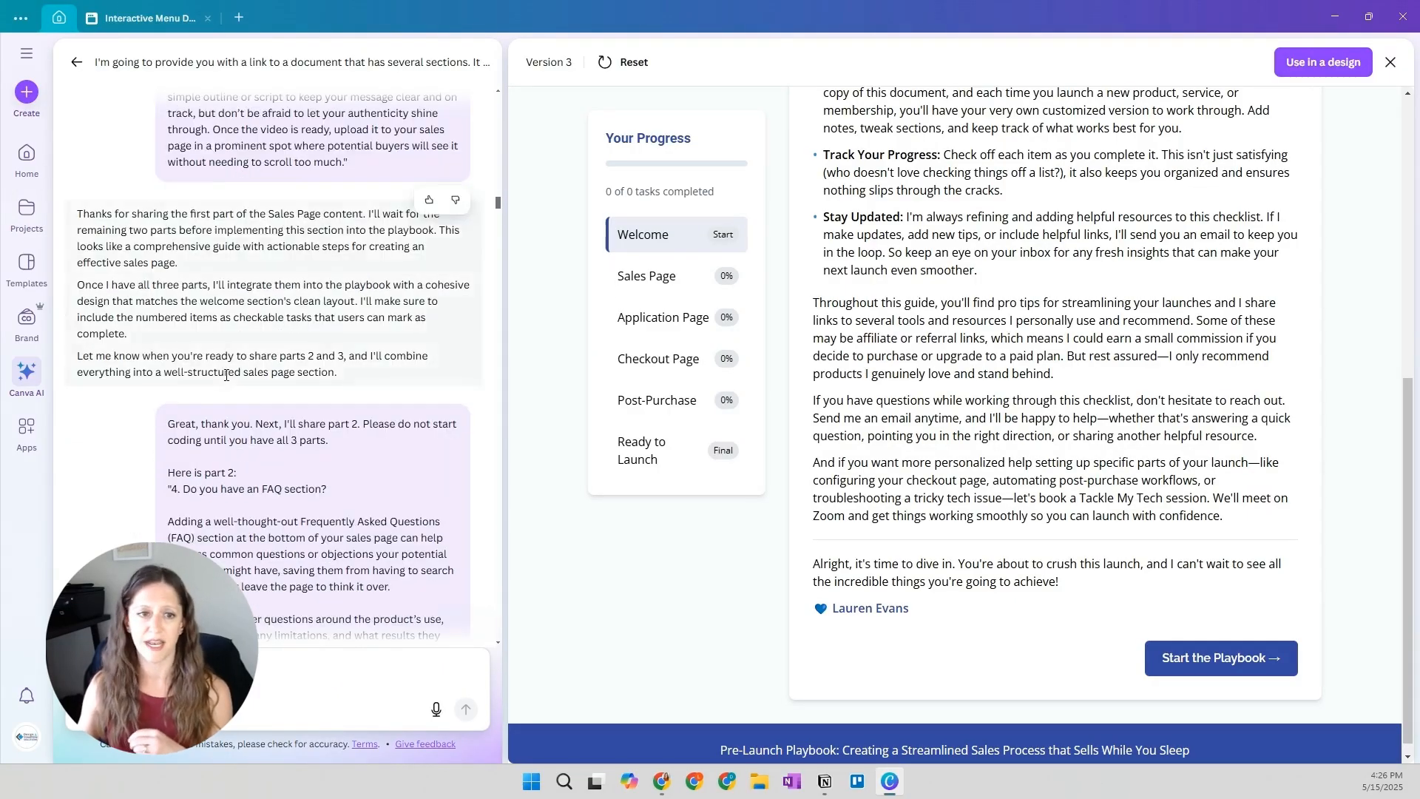
scroll(214, 414, "up", 2)
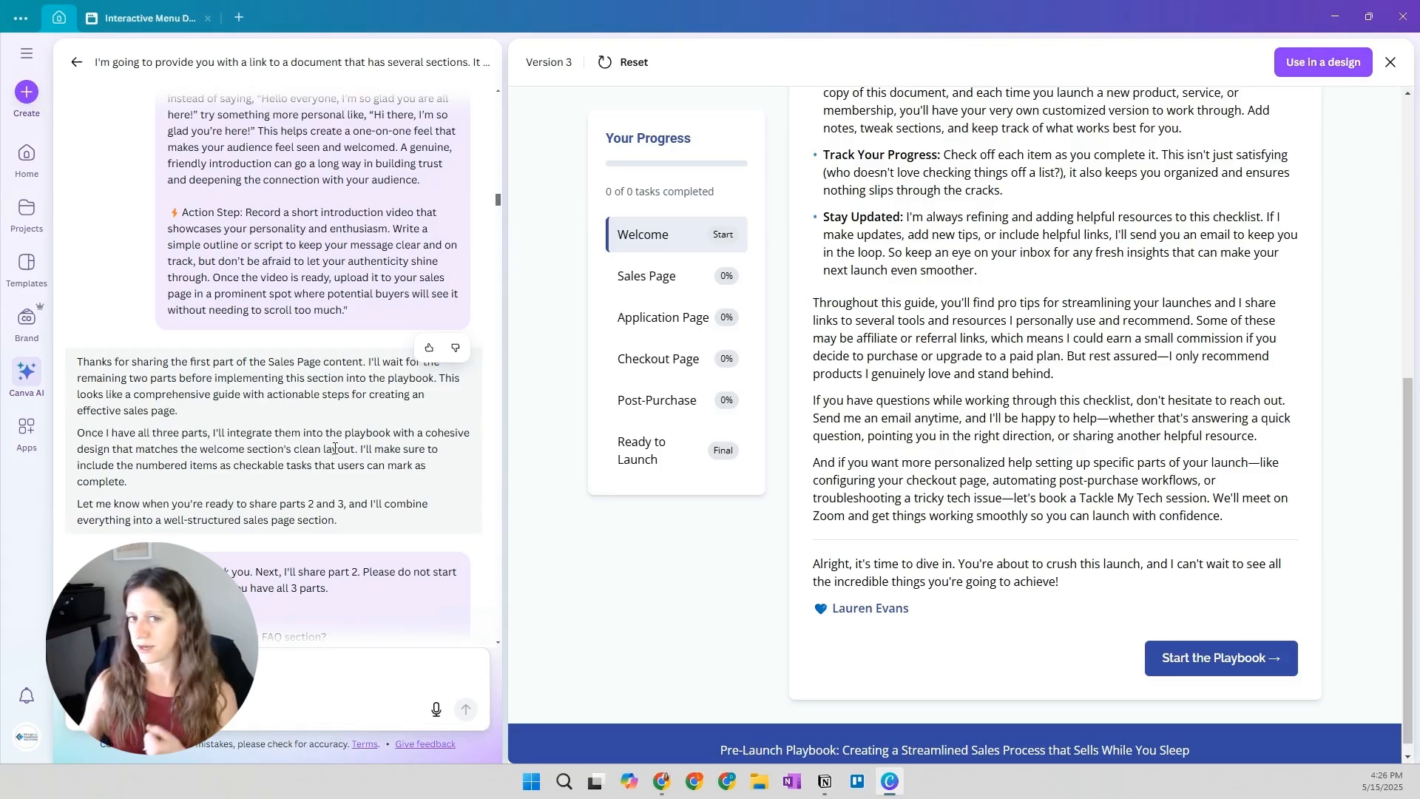
Read through parts 2 and 3 of the Sales Page content and the replies, up to the Version 4 response
scroll(333, 454, "down", 10)
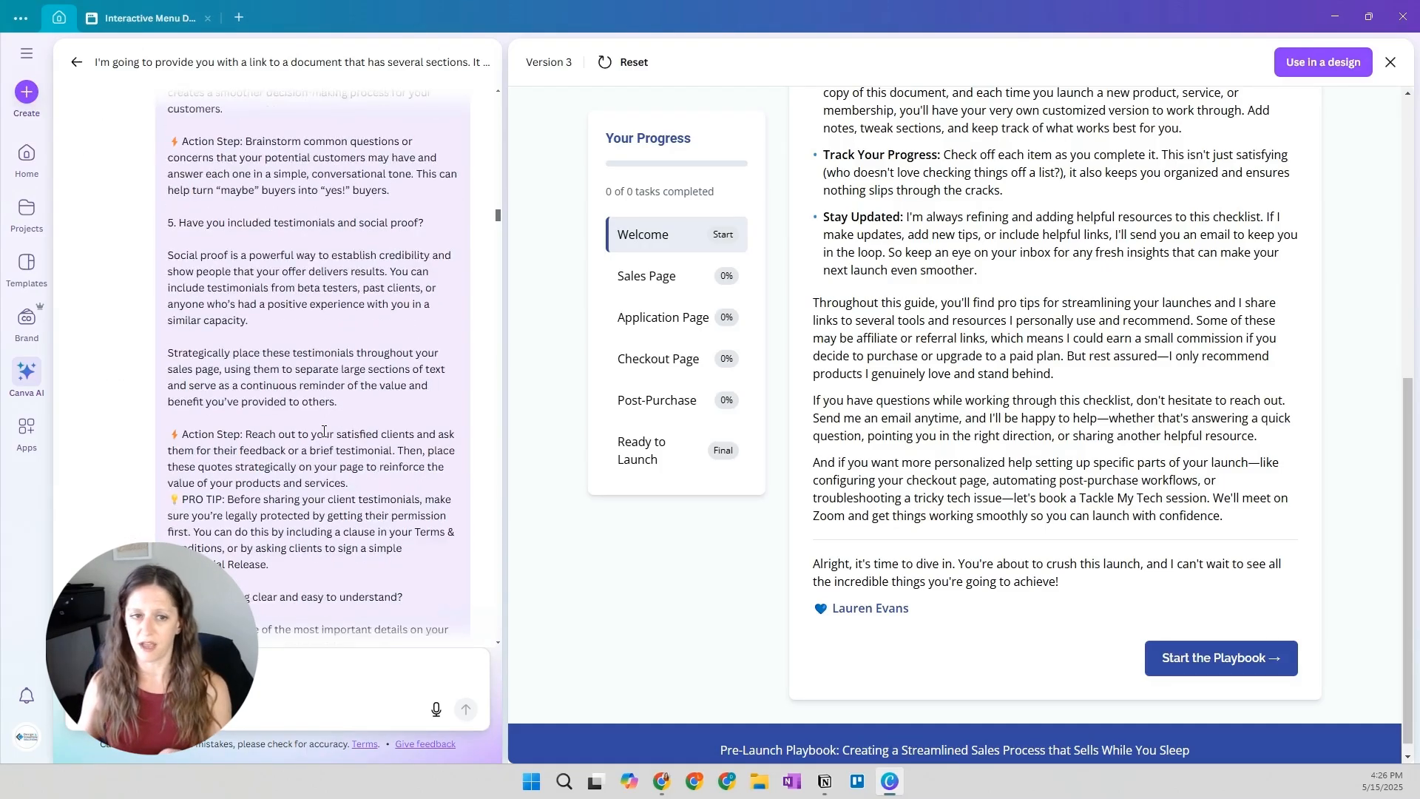
scroll(321, 435, "down", 10)
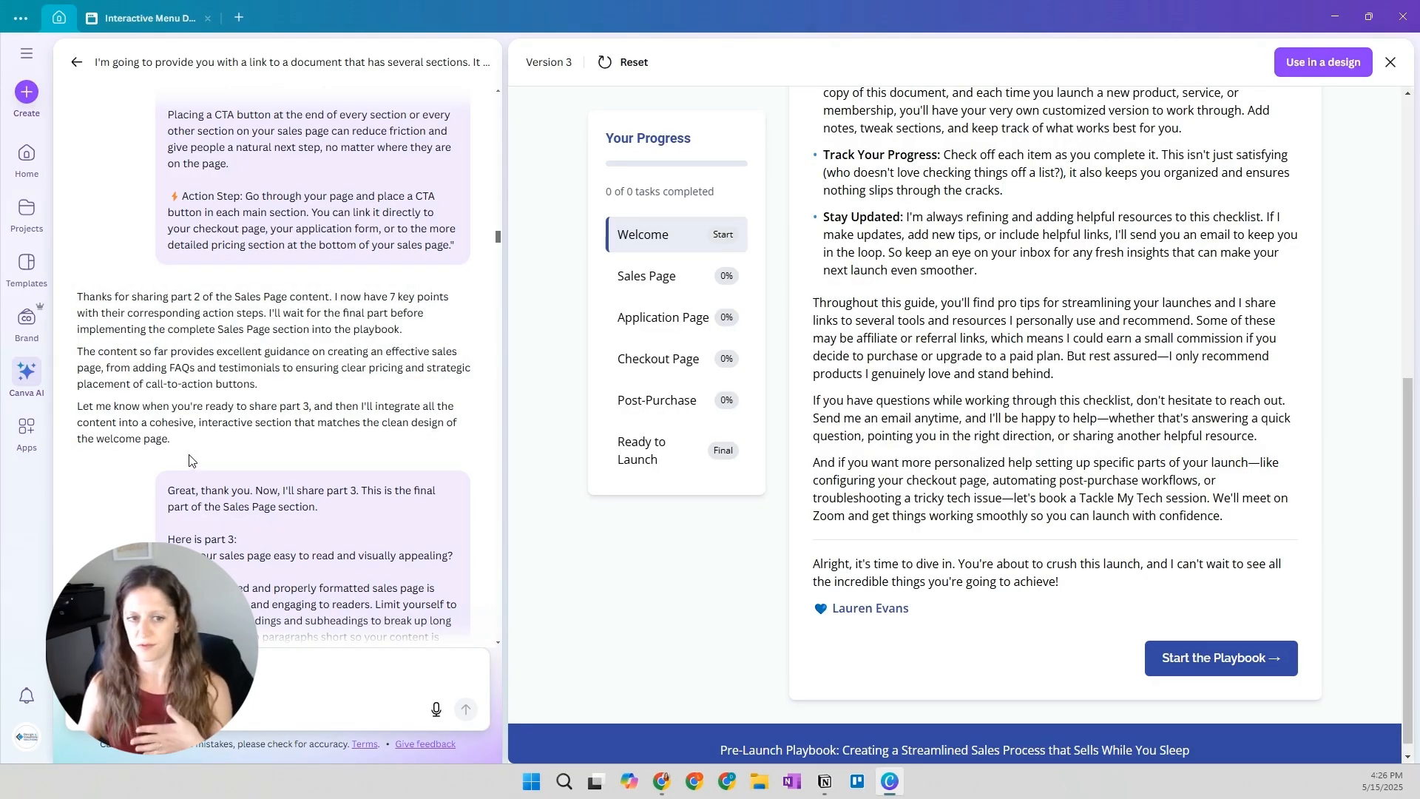
scroll(326, 388, "down", 4)
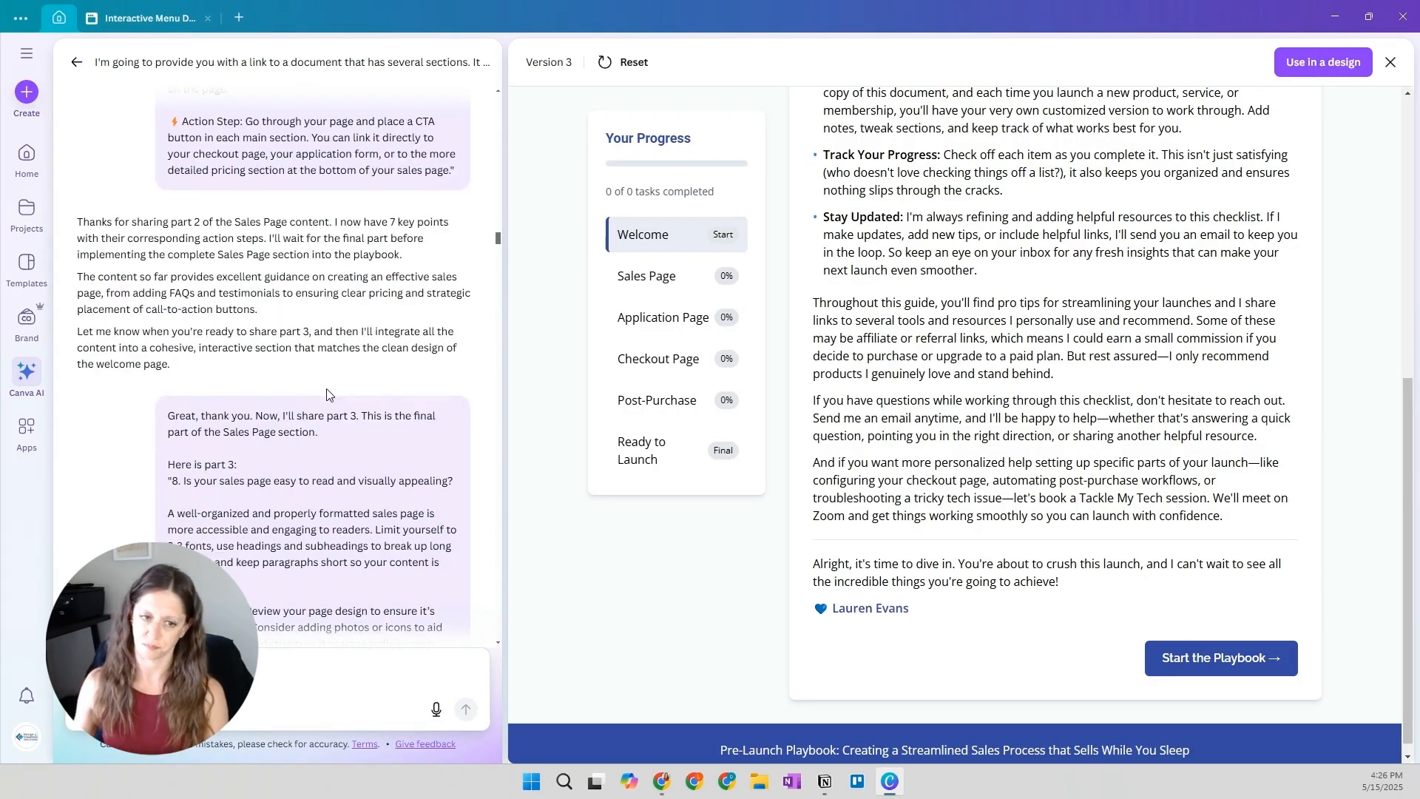
scroll(326, 388, "down", 10)
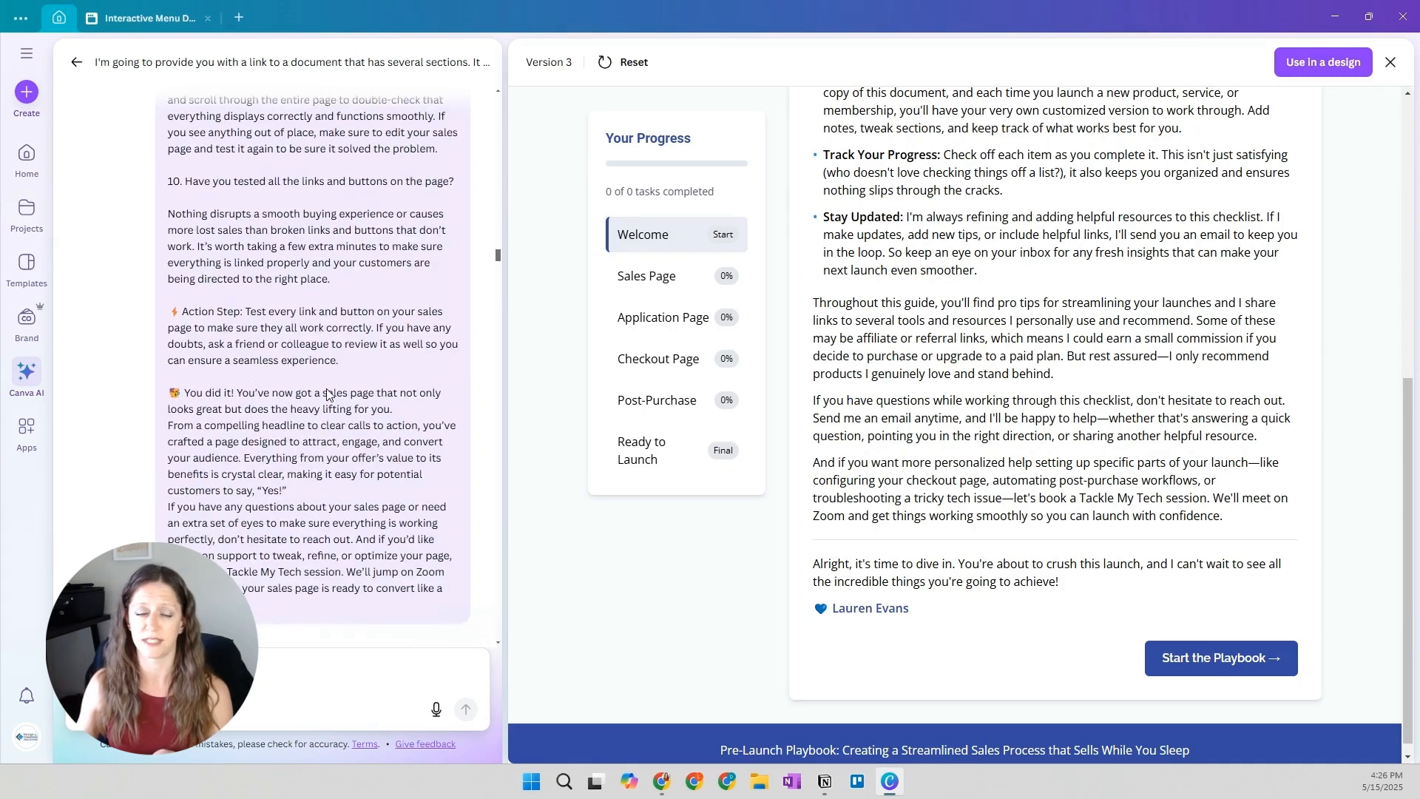
scroll(116, 392, "up", 7)
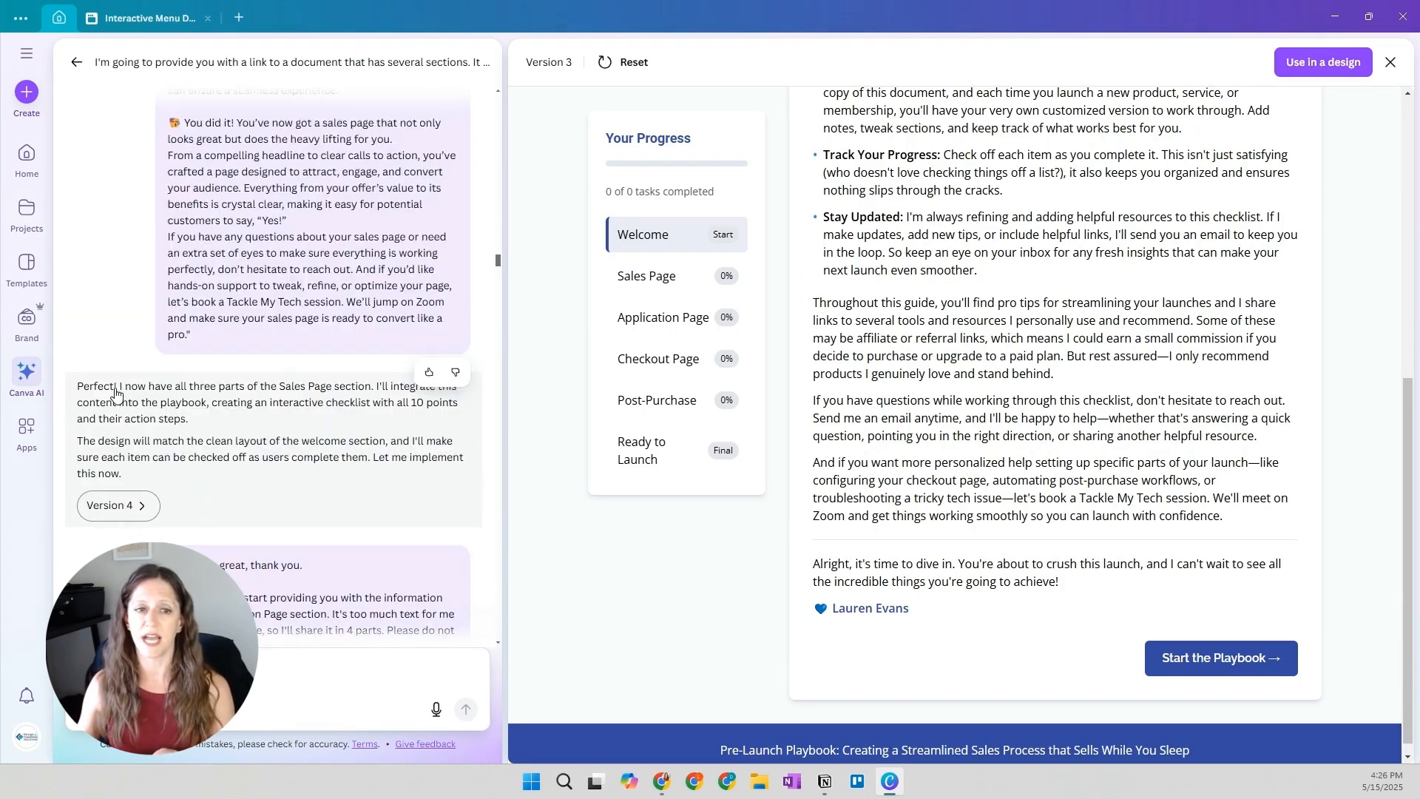
Recheck the Sales Page part 3 exchange, open Version 4 of the playbook, and start the playbook from the end of its Welcome page
scroll(277, 325, "up", 8)
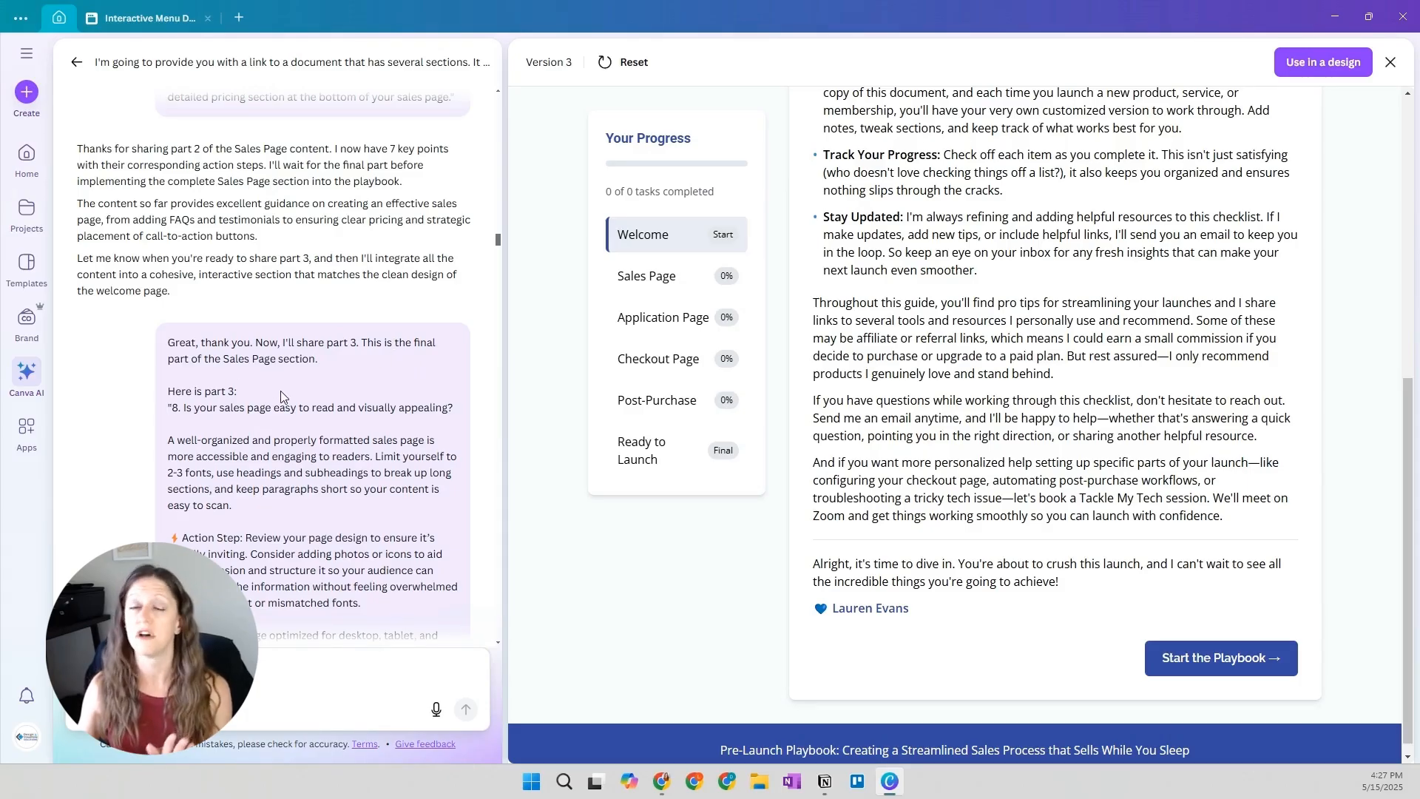
scroll(280, 398, "down", 15)
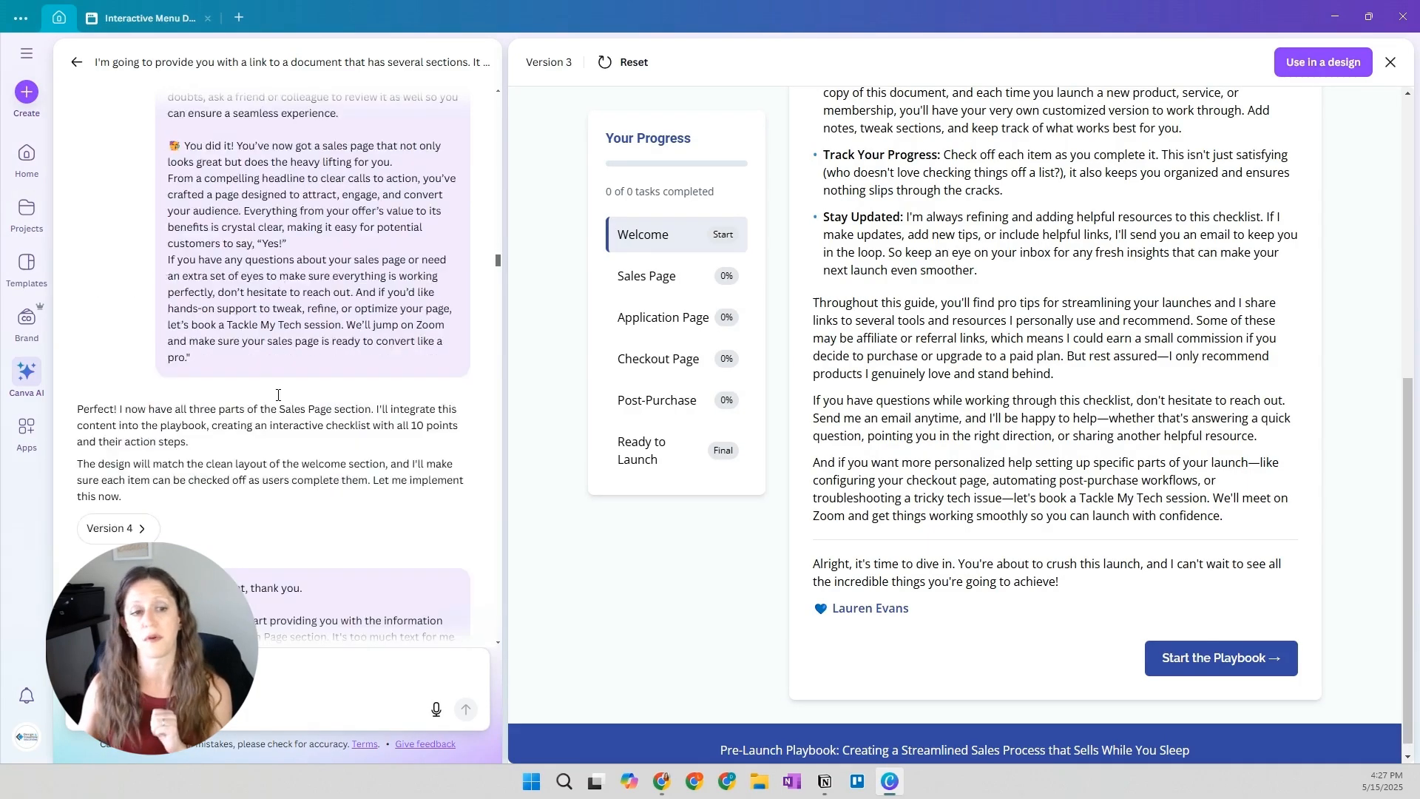
scroll(152, 374, "up", 1)
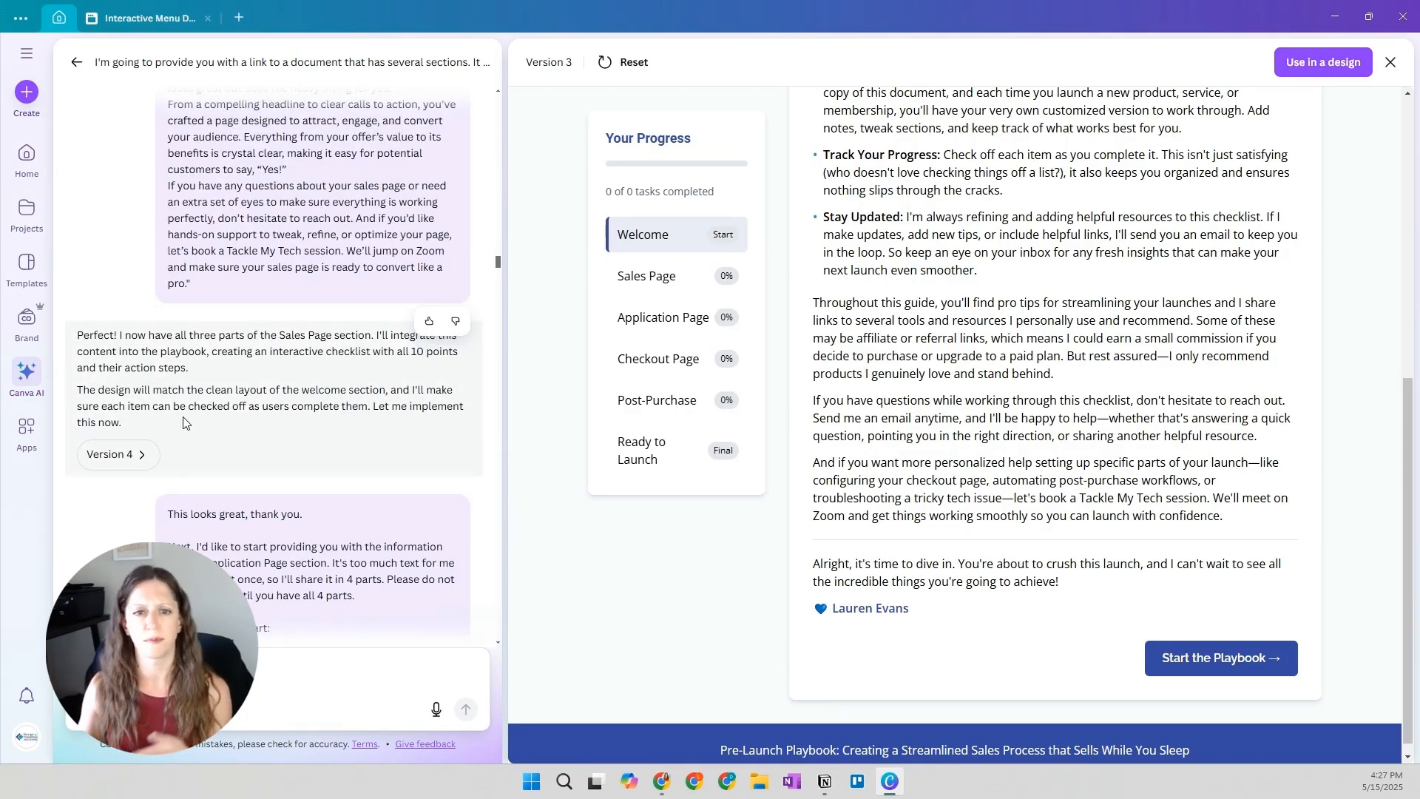
left_click(101, 468)
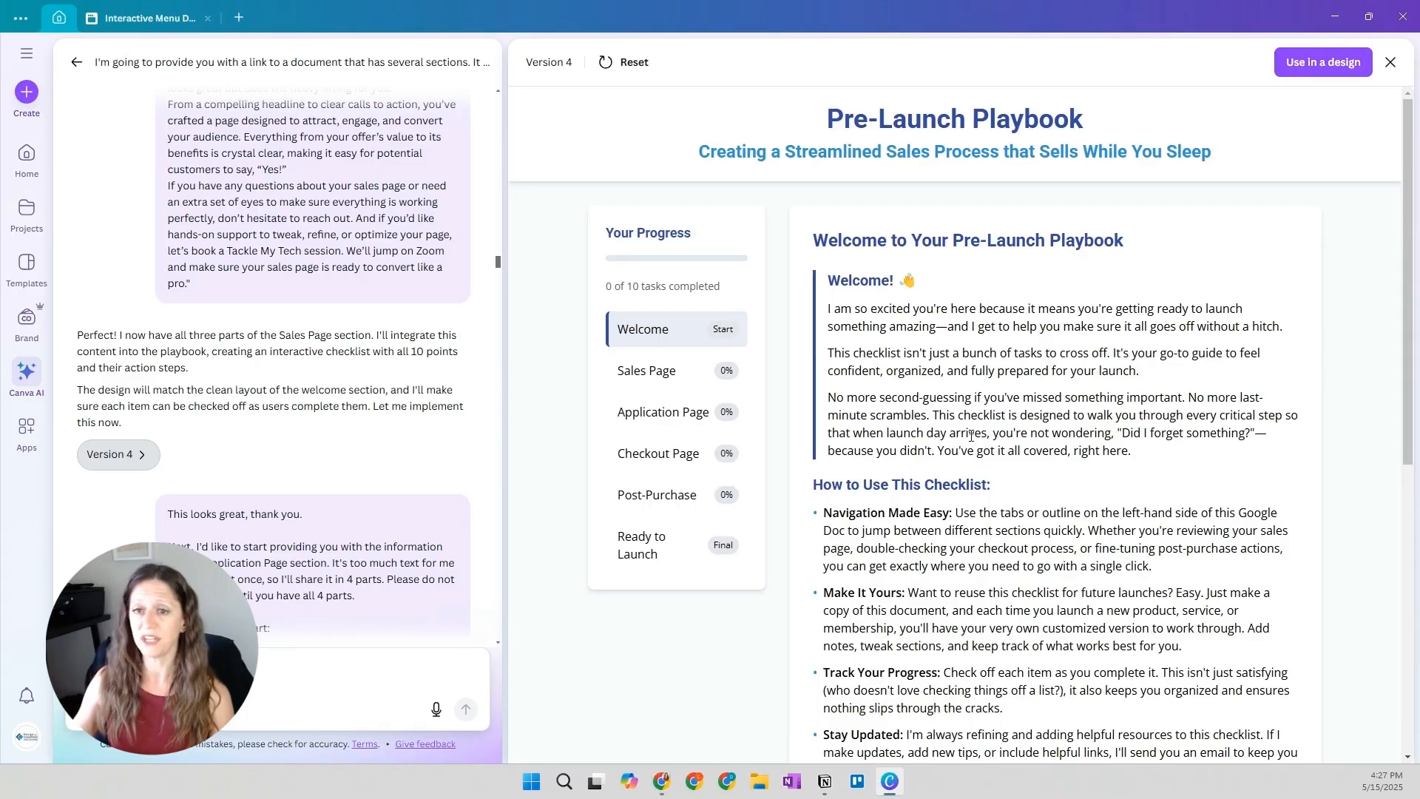
scroll(1013, 244, "down", 7)
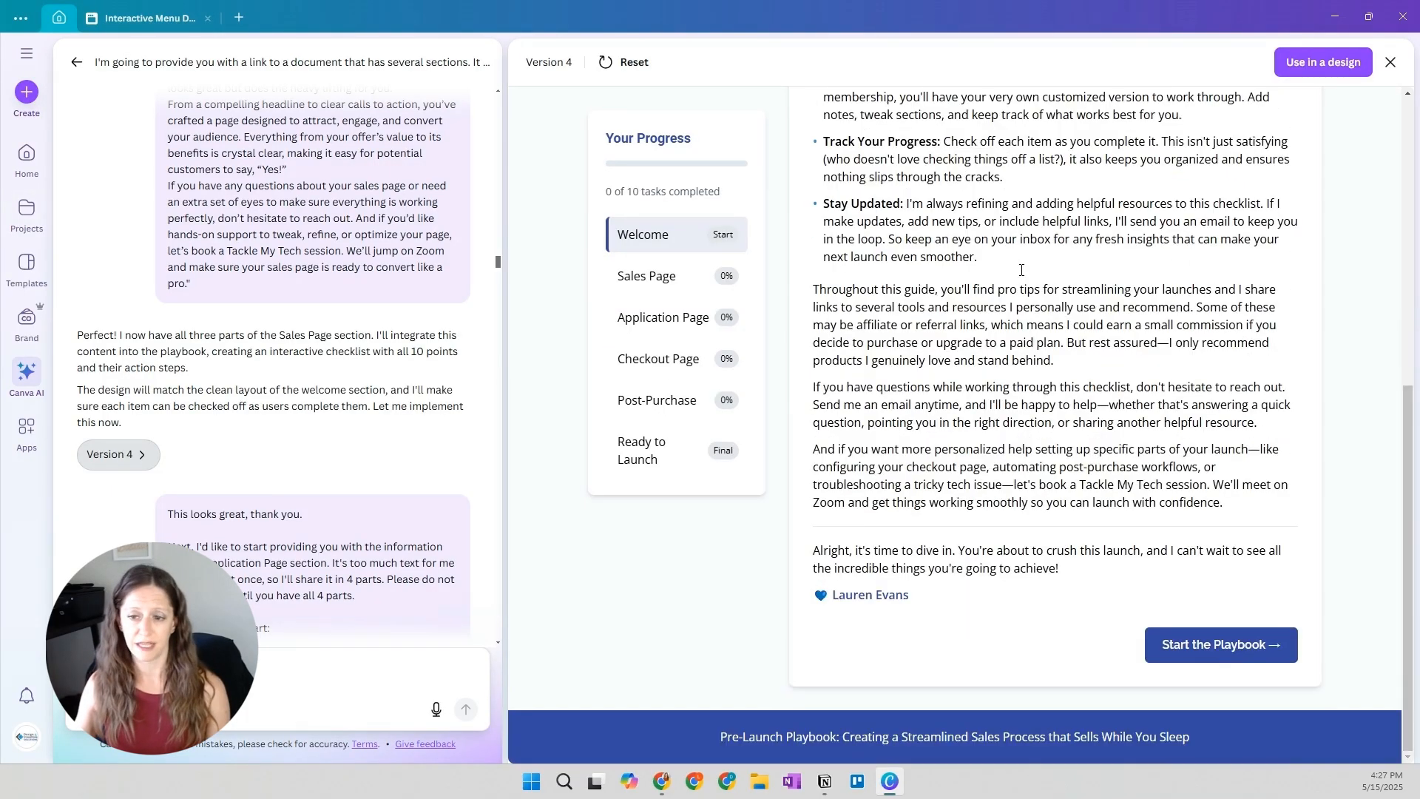
left_click(1224, 653)
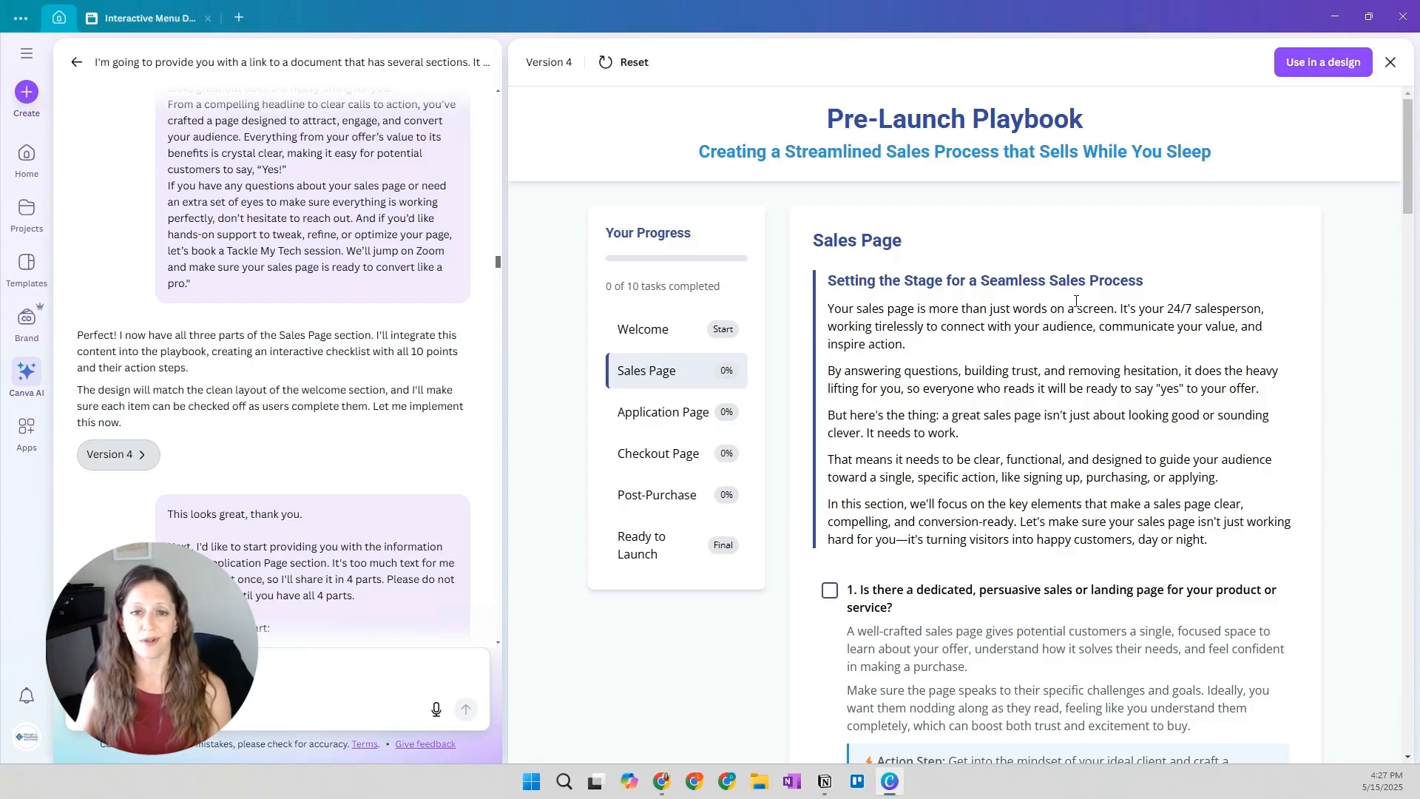
Check off items 1, 2 and 3 of the Sales Page checklist to test the progress tracker
scroll(1076, 301, "down", 6)
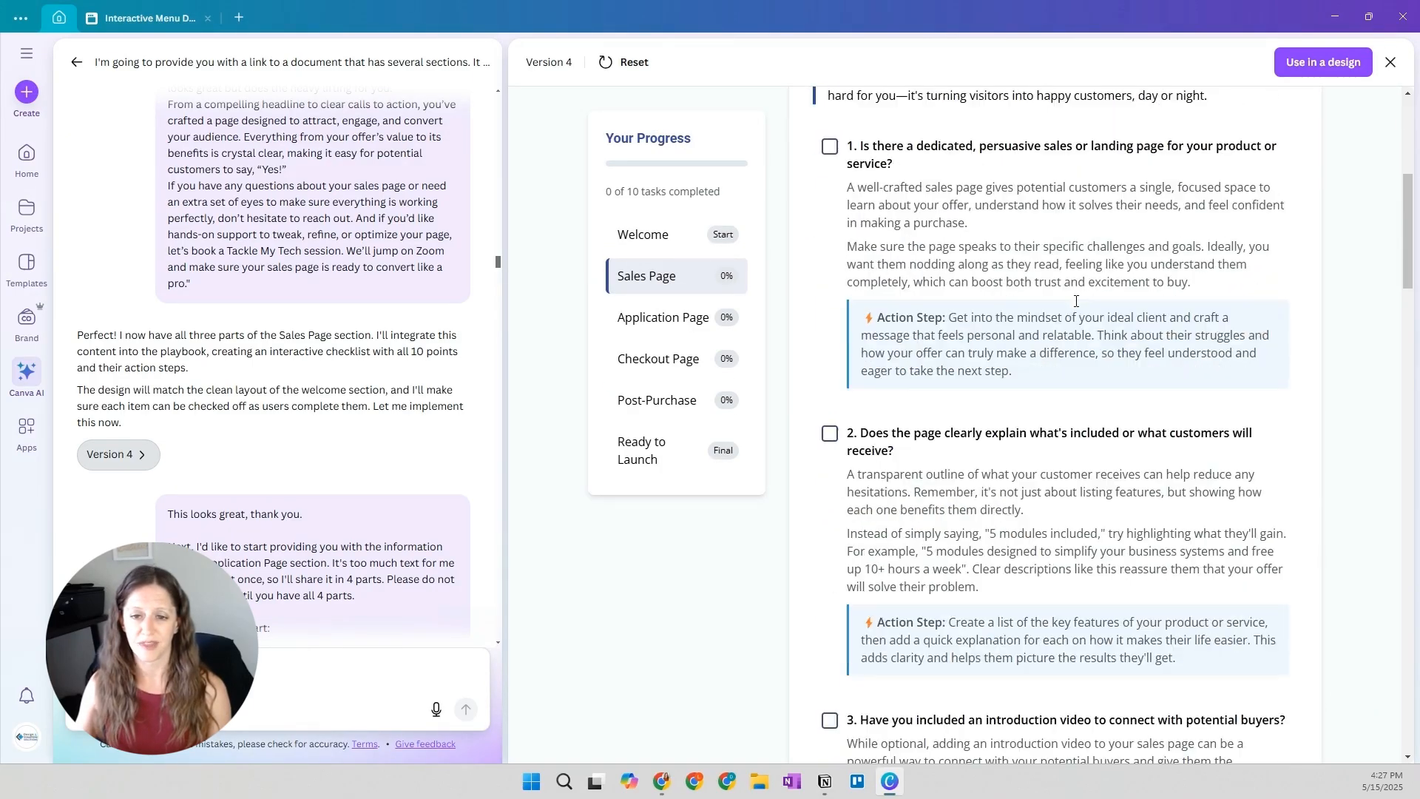
left_click(830, 434)
left_click(831, 149)
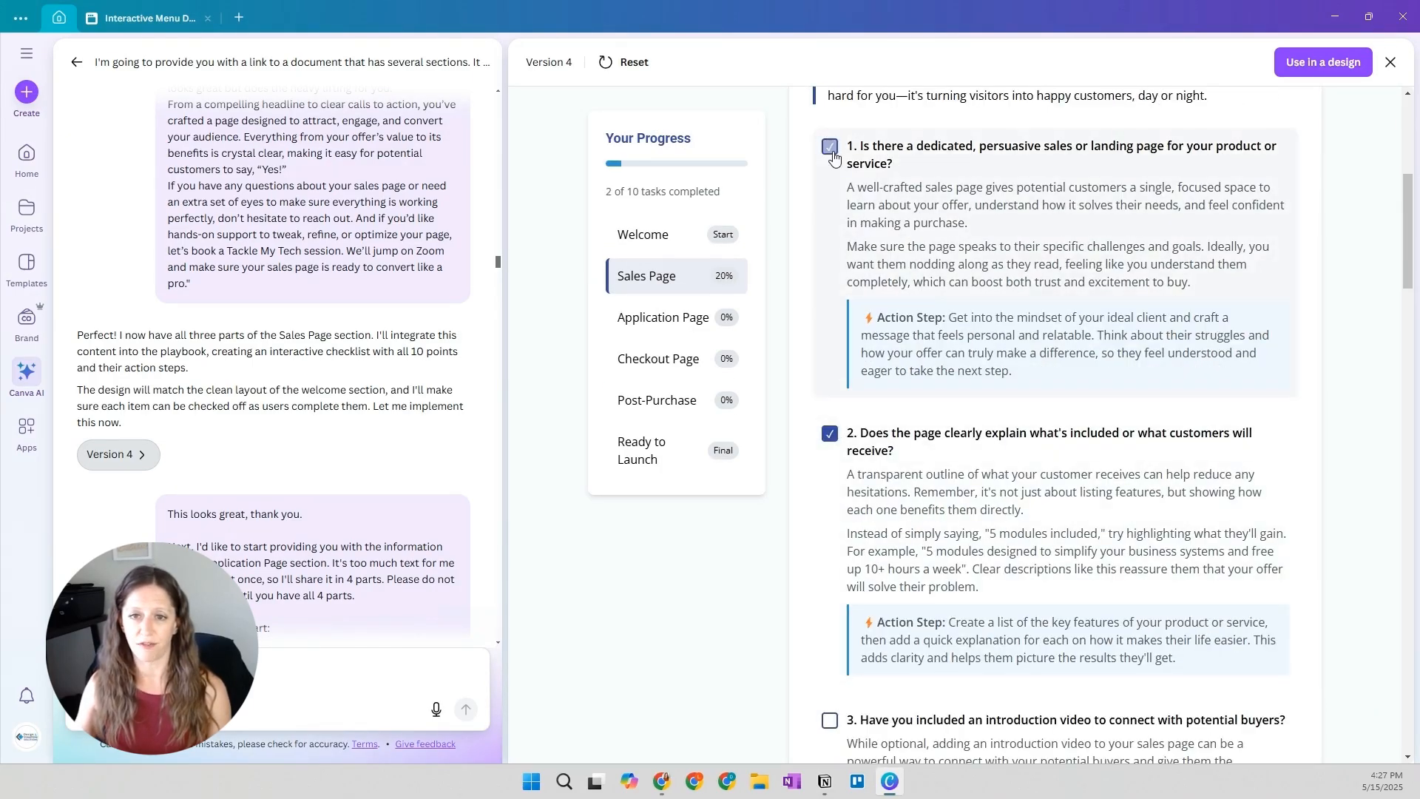
scroll(618, 189, "up", 1)
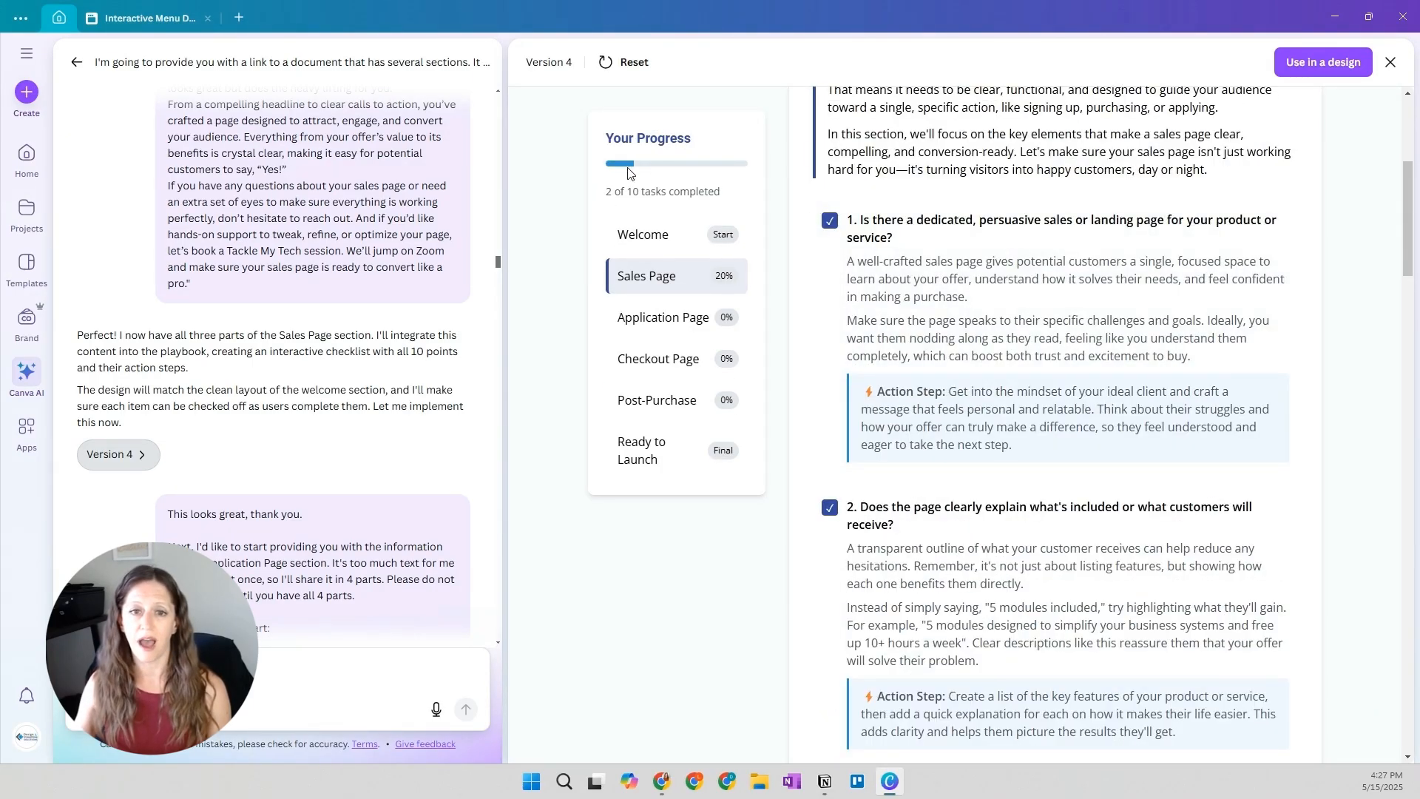
scroll(666, 192, "up", 2)
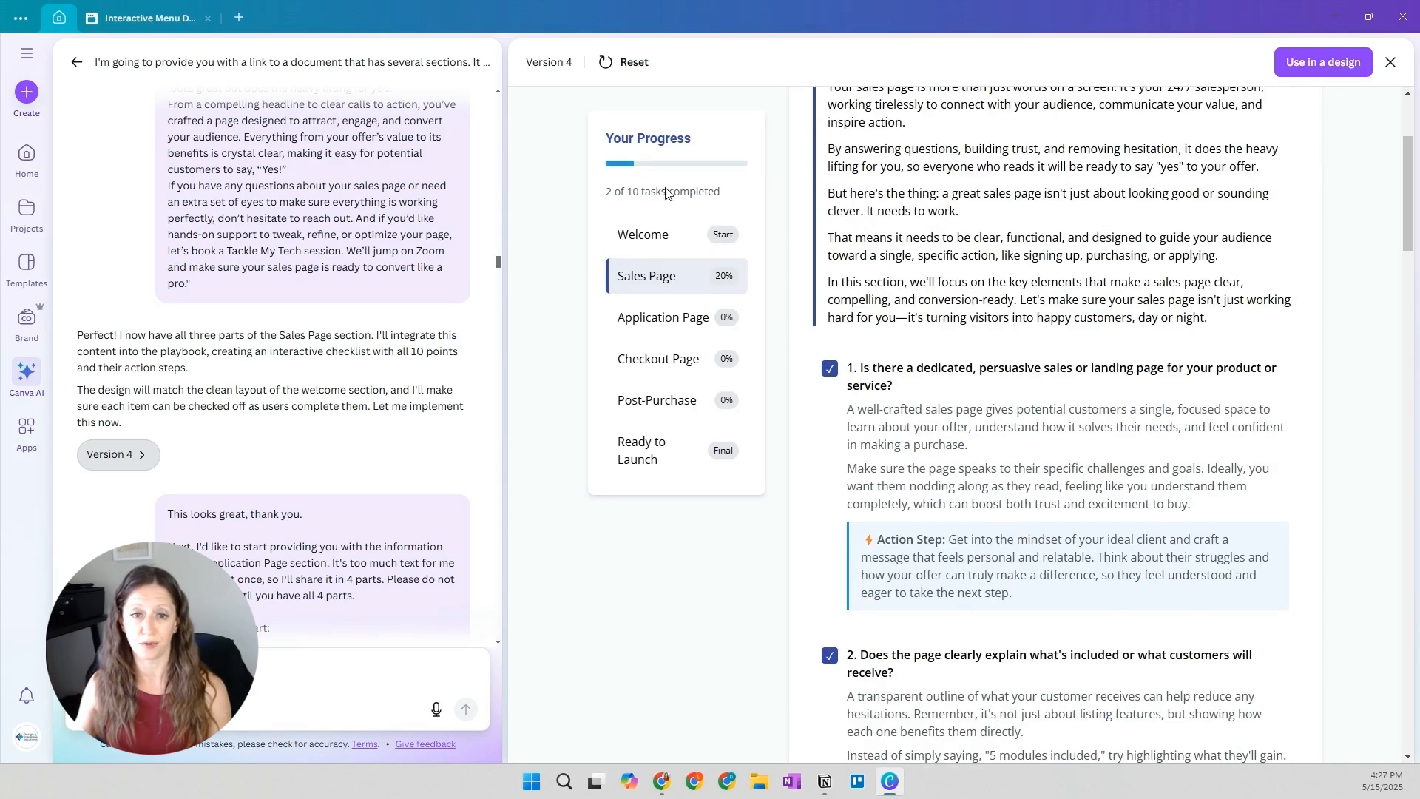
scroll(832, 407, "down", 8)
left_click(829, 354)
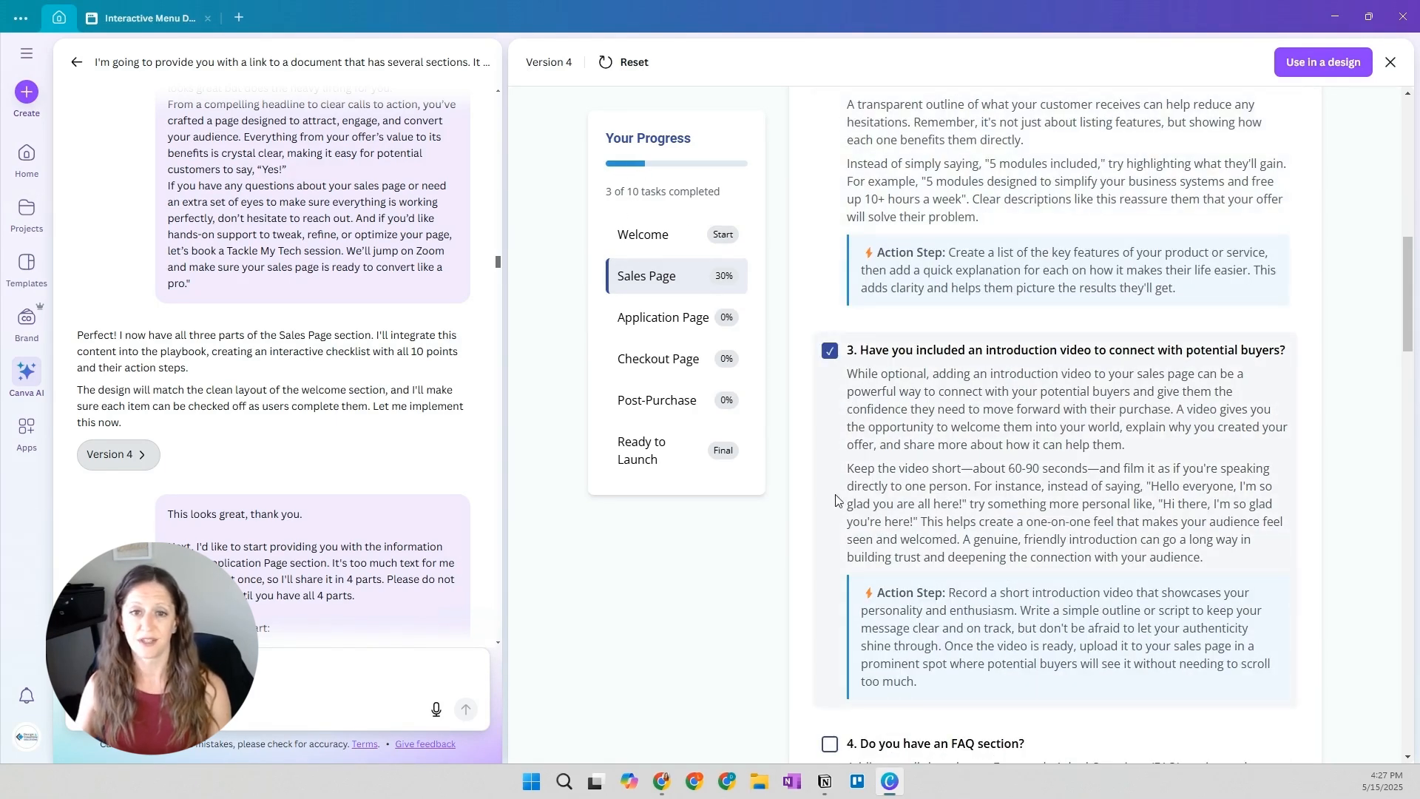
scroll(925, 369, "up", 10)
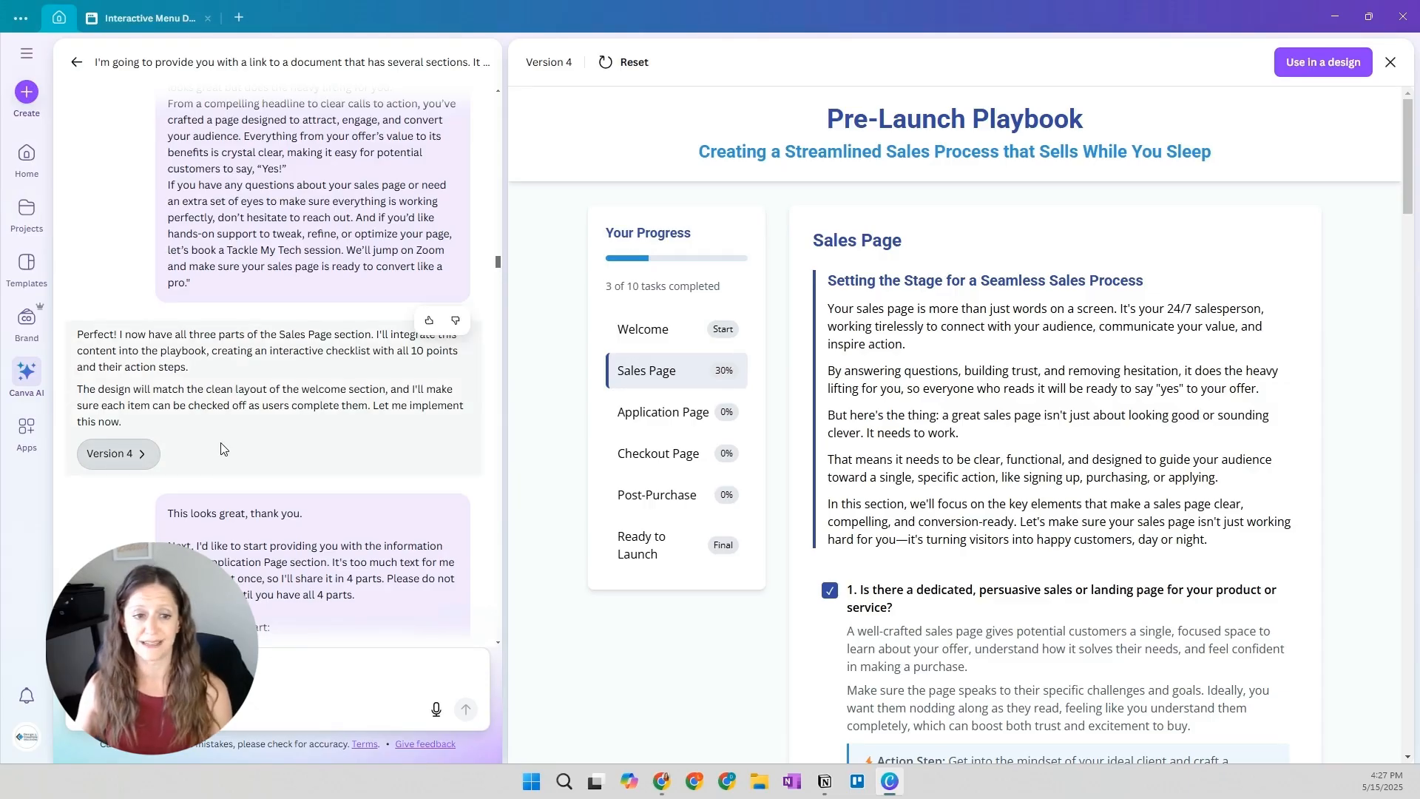
Read the prompt sharing the first of four Application Page parts and the reply to it
scroll(198, 385, "down", 2)
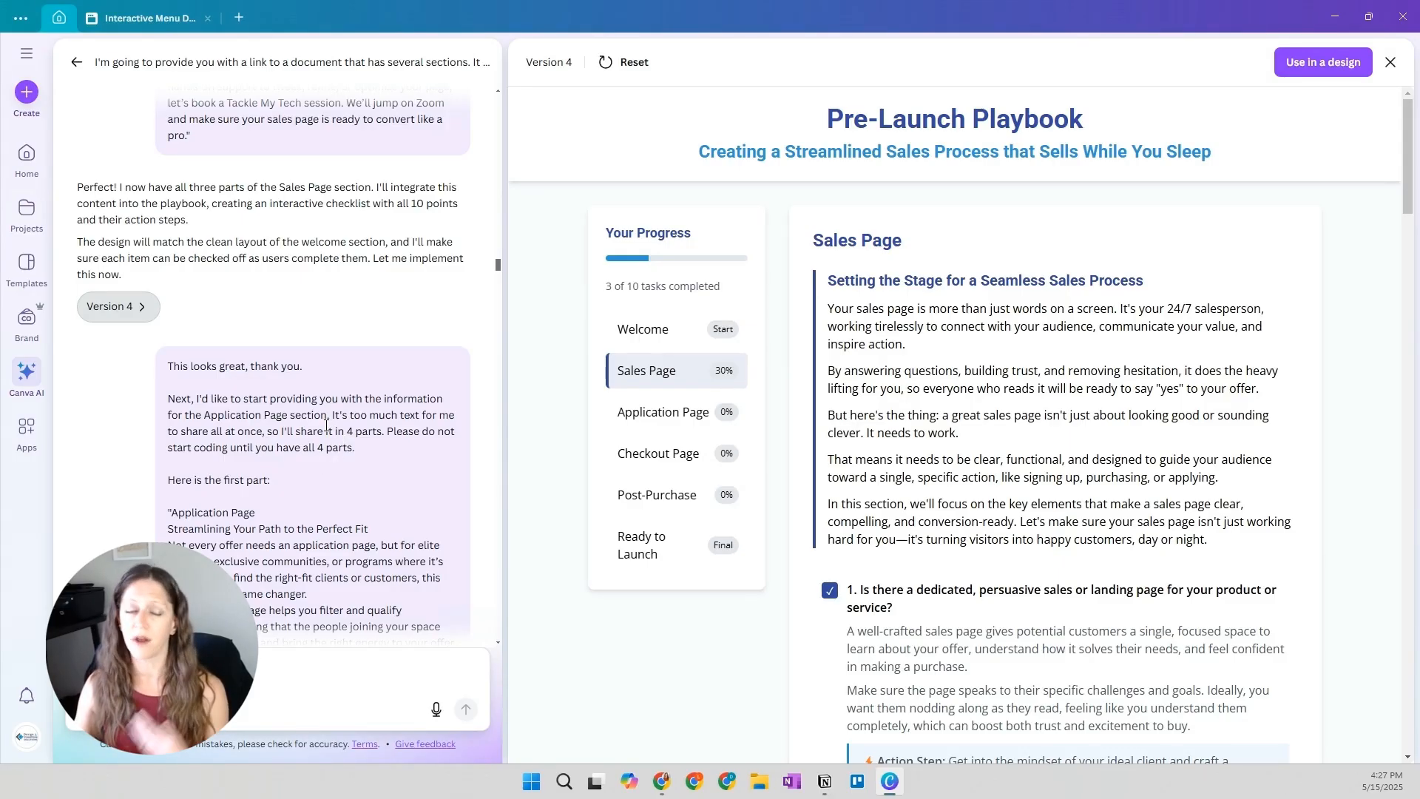
scroll(349, 372, "down", 6)
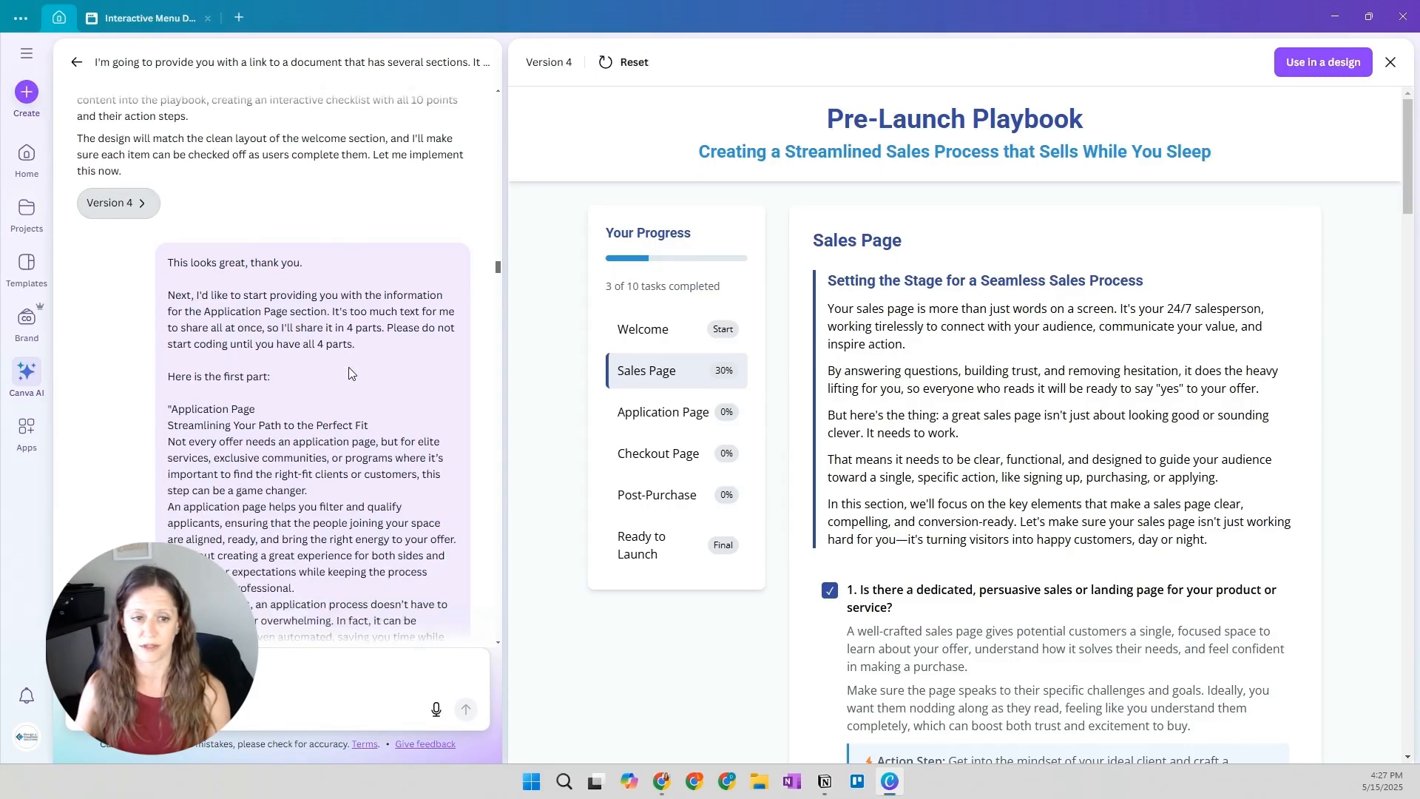
scroll(348, 367, "down", 5)
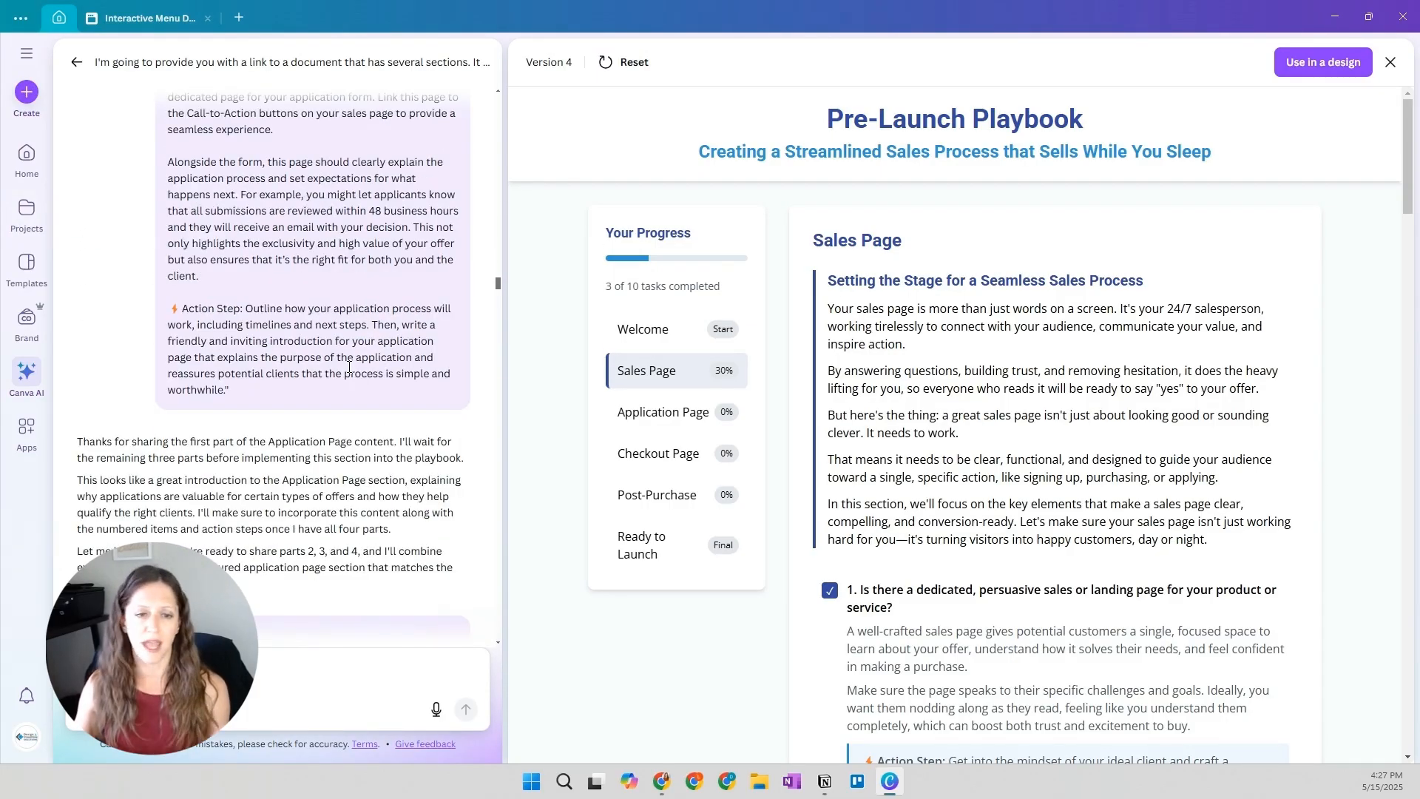
scroll(339, 278, "down", 3)
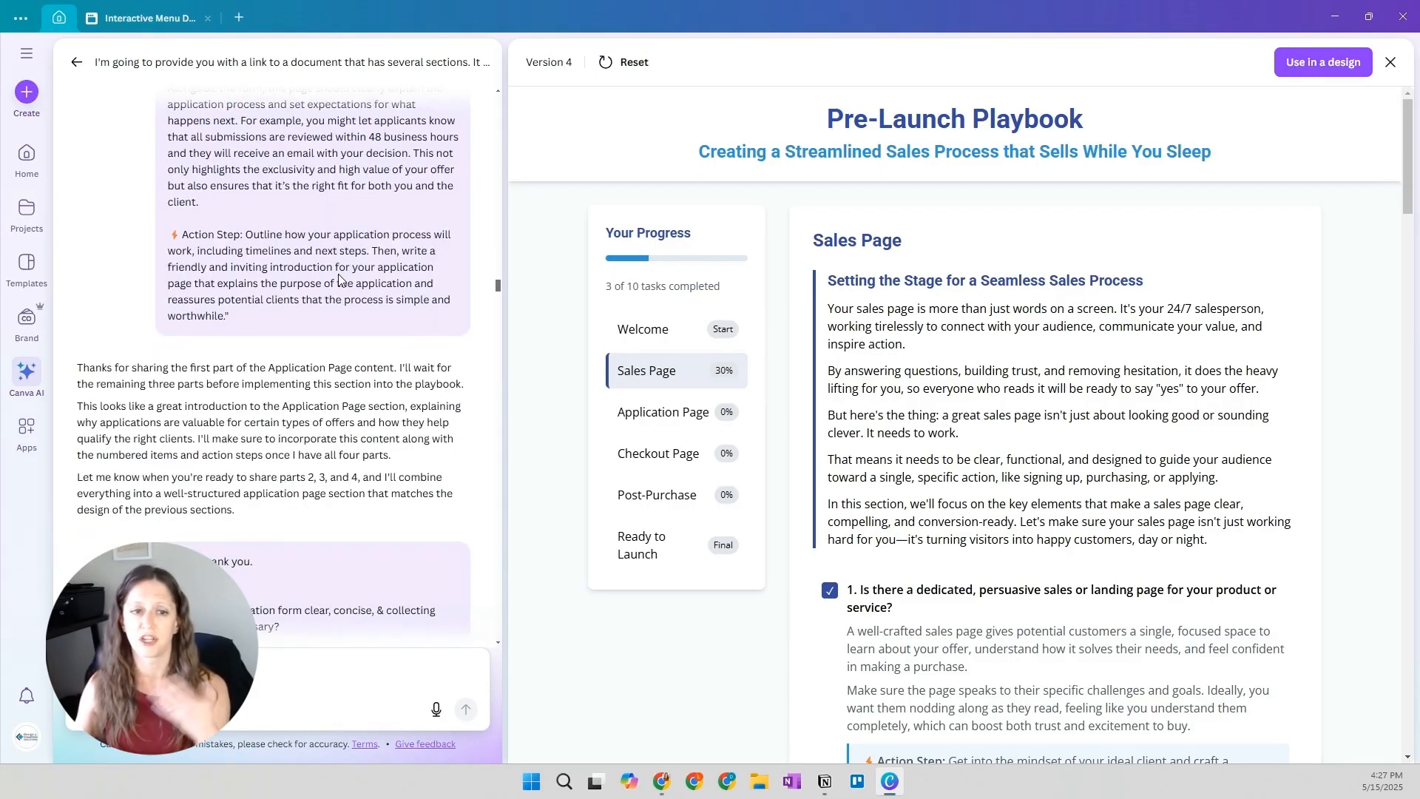
Read through parts 2, 3 and 4 of the Application Page content and the replies, up to the Version 5 response
scroll(291, 420, "down", 10)
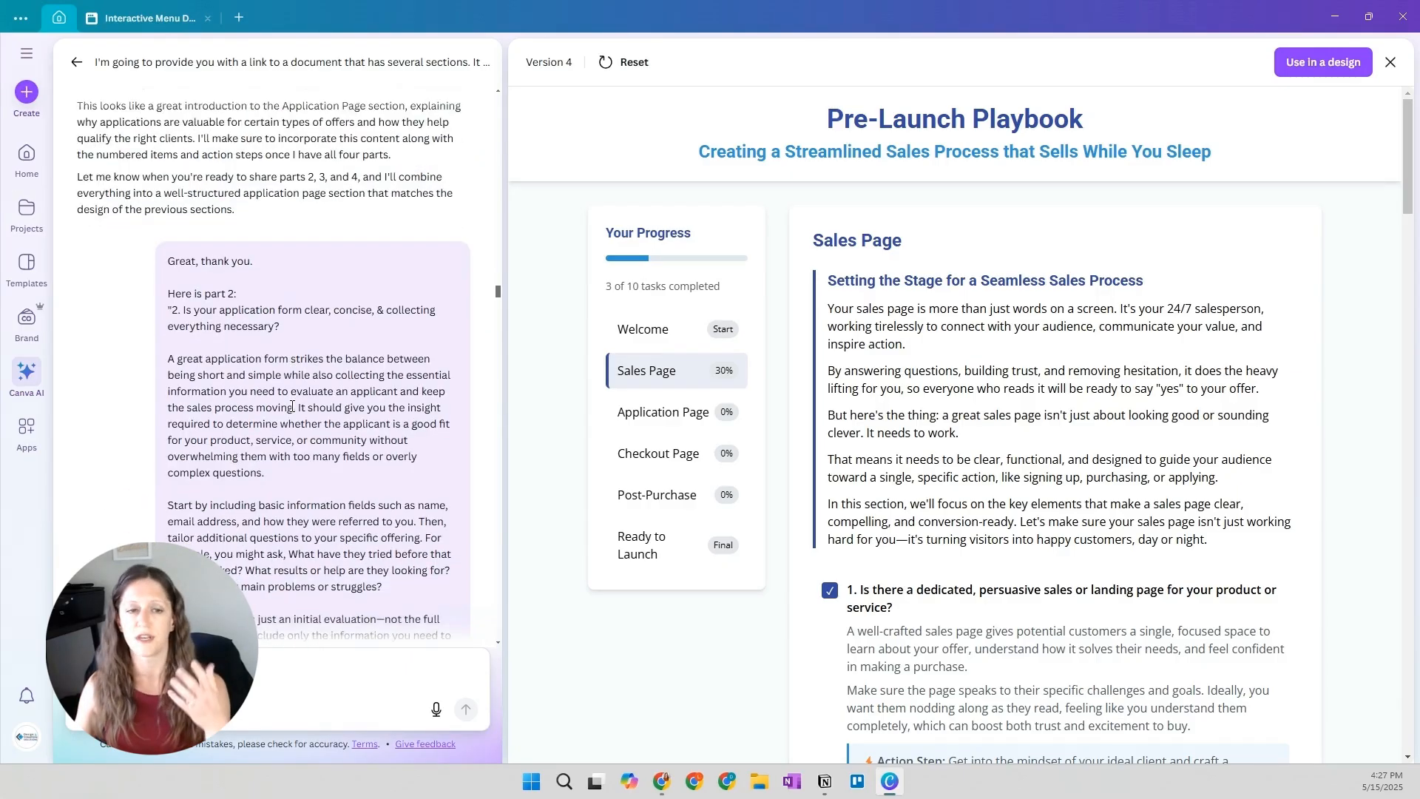
scroll(293, 406, "down", 8)
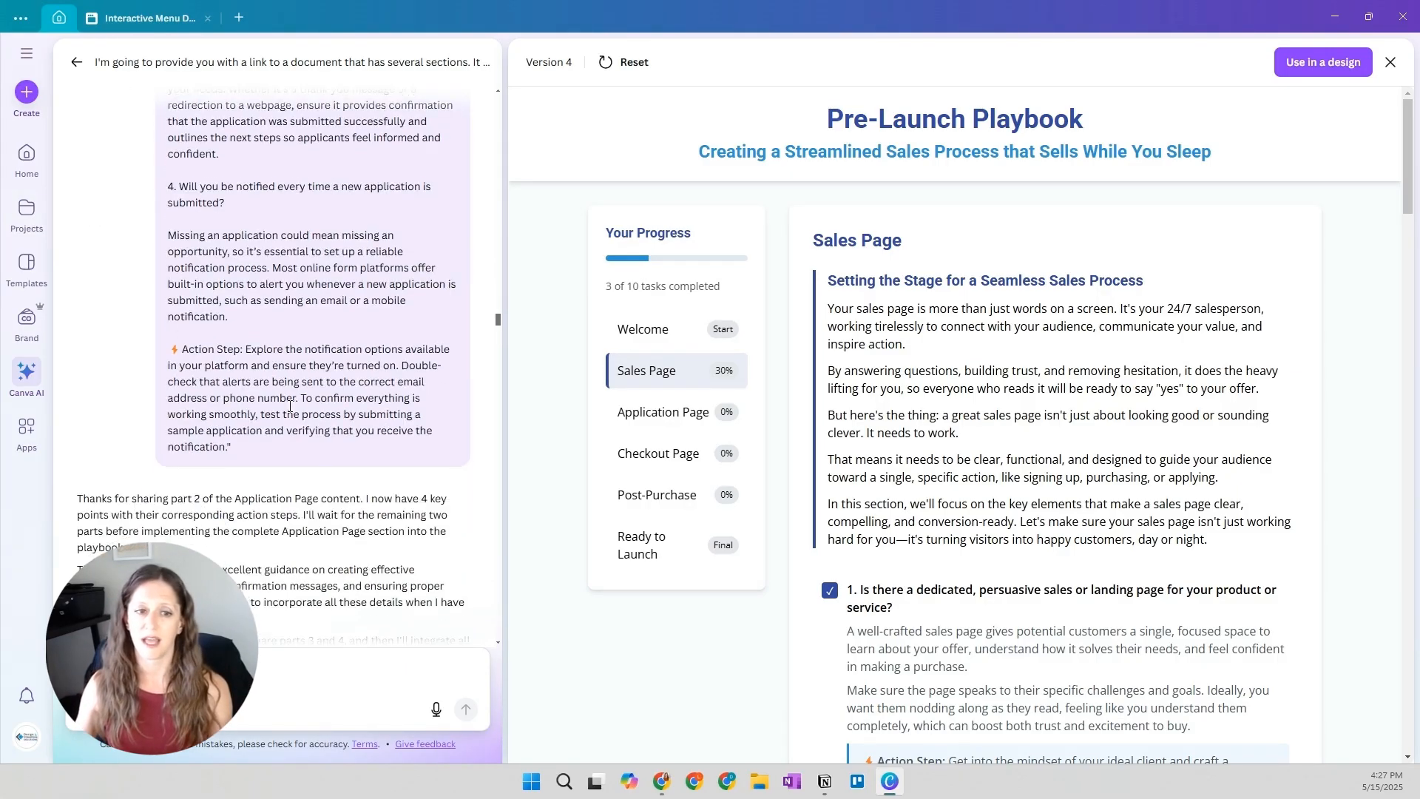
scroll(270, 396, "down", 12)
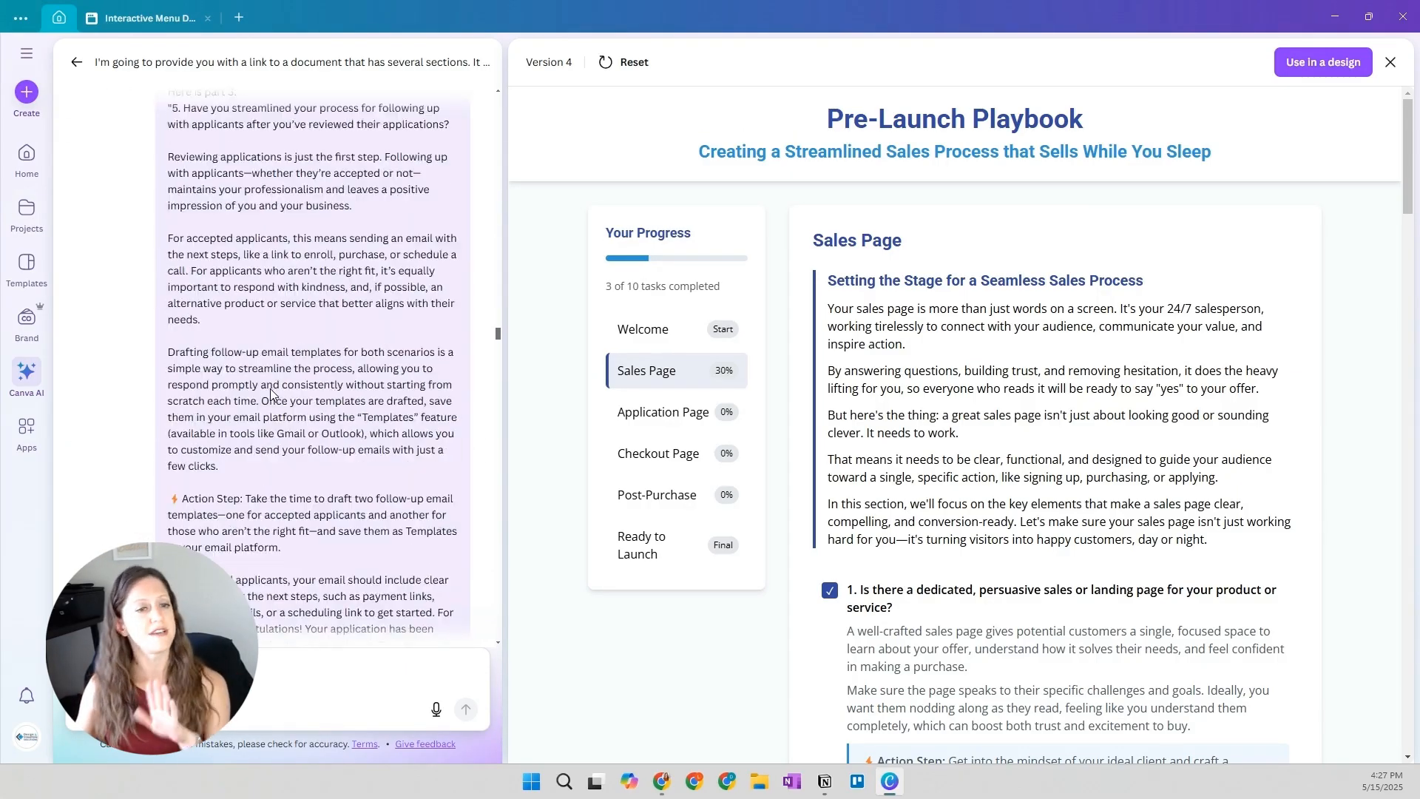
scroll(274, 370, "down", 7)
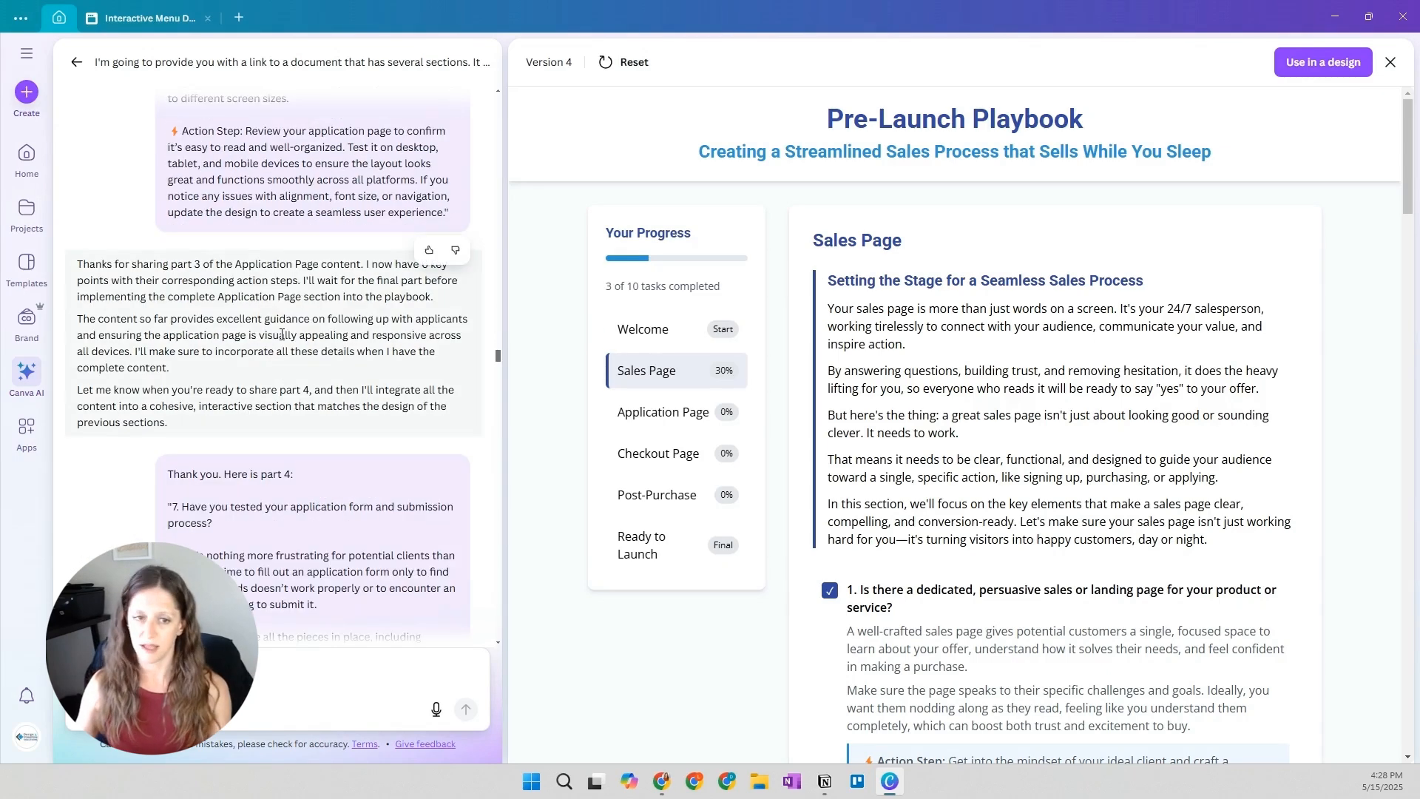
scroll(282, 333, "down", 3)
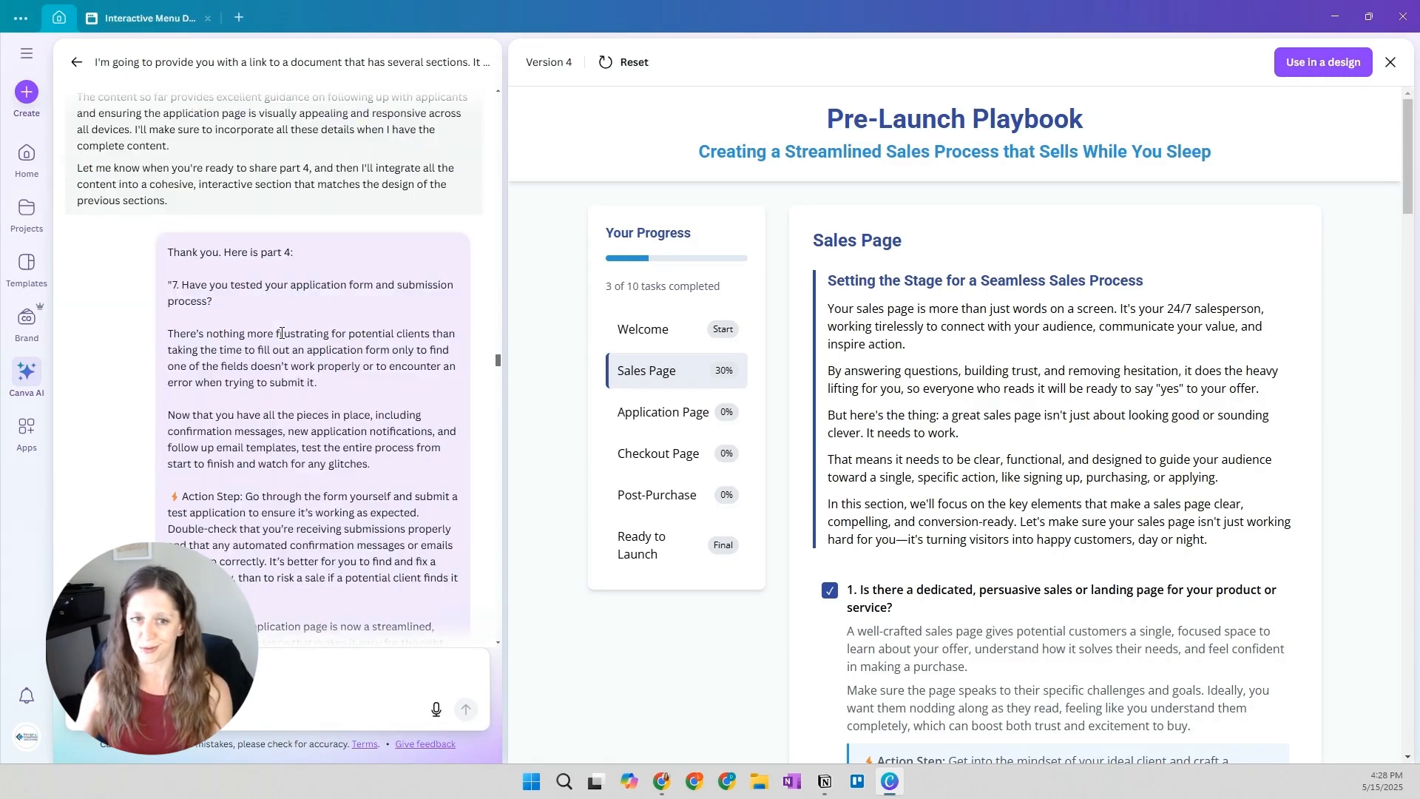
scroll(282, 333, "down", 7)
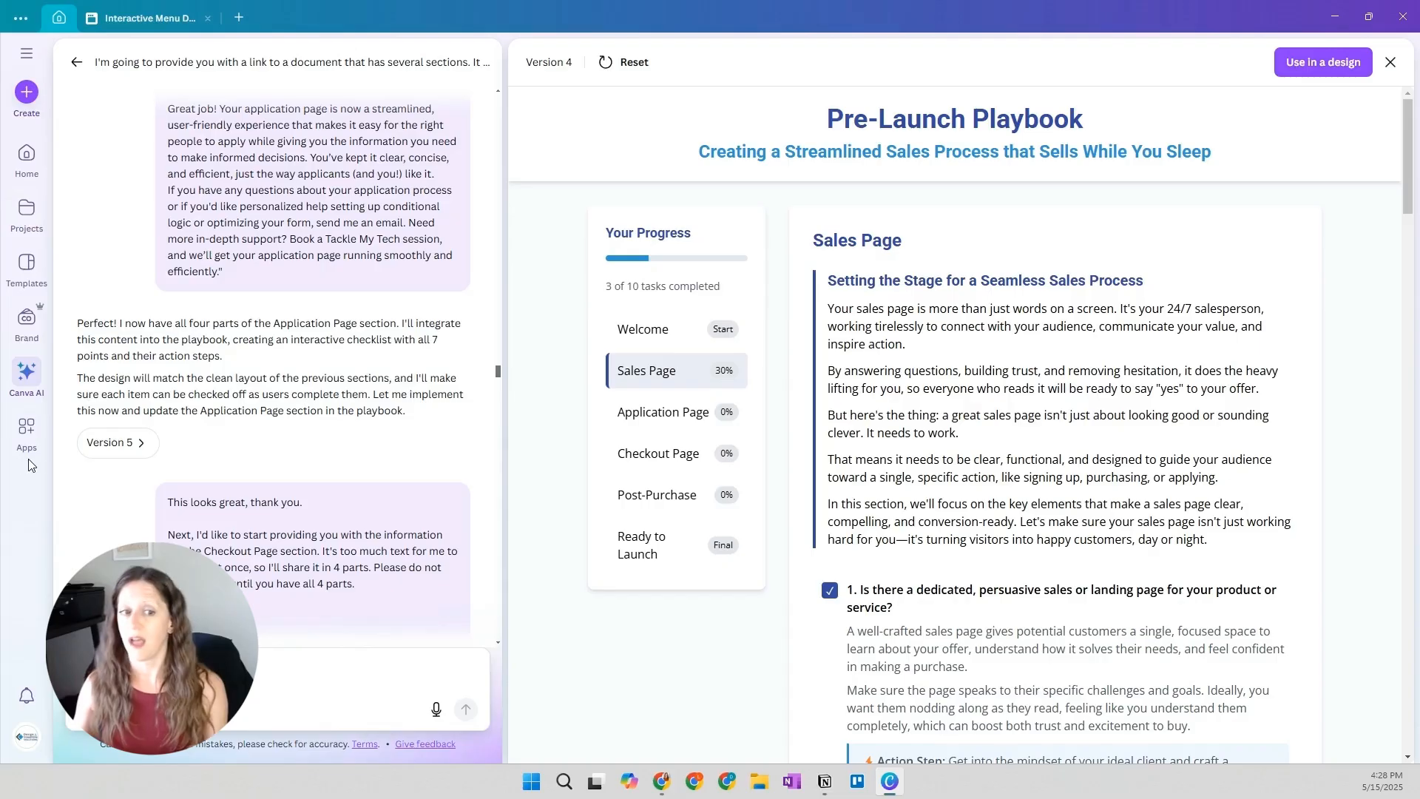
Open Version 5 of the playbook and review its Application Page from the introduction through all checklist items to the closing message
left_click(112, 446)
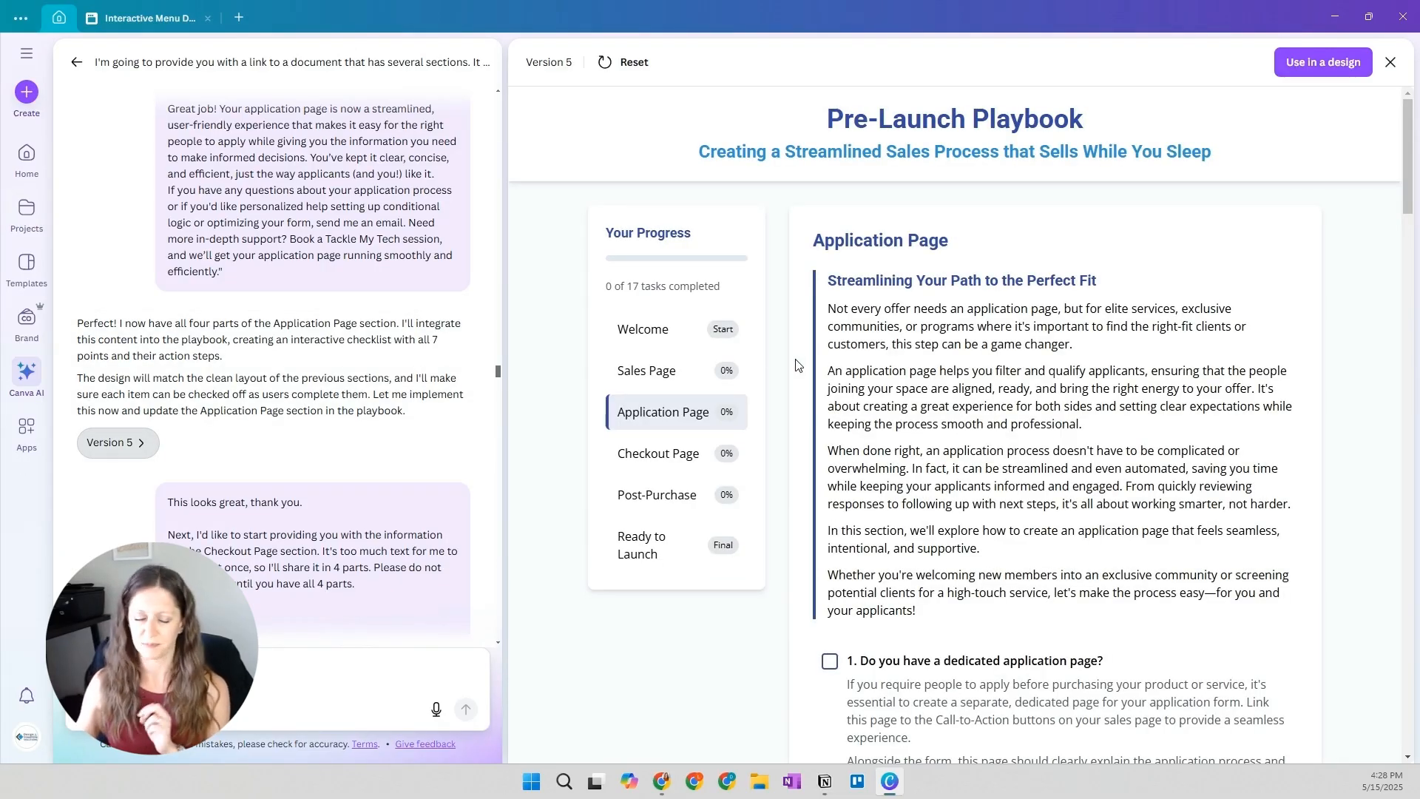
scroll(780, 397, "down", 5)
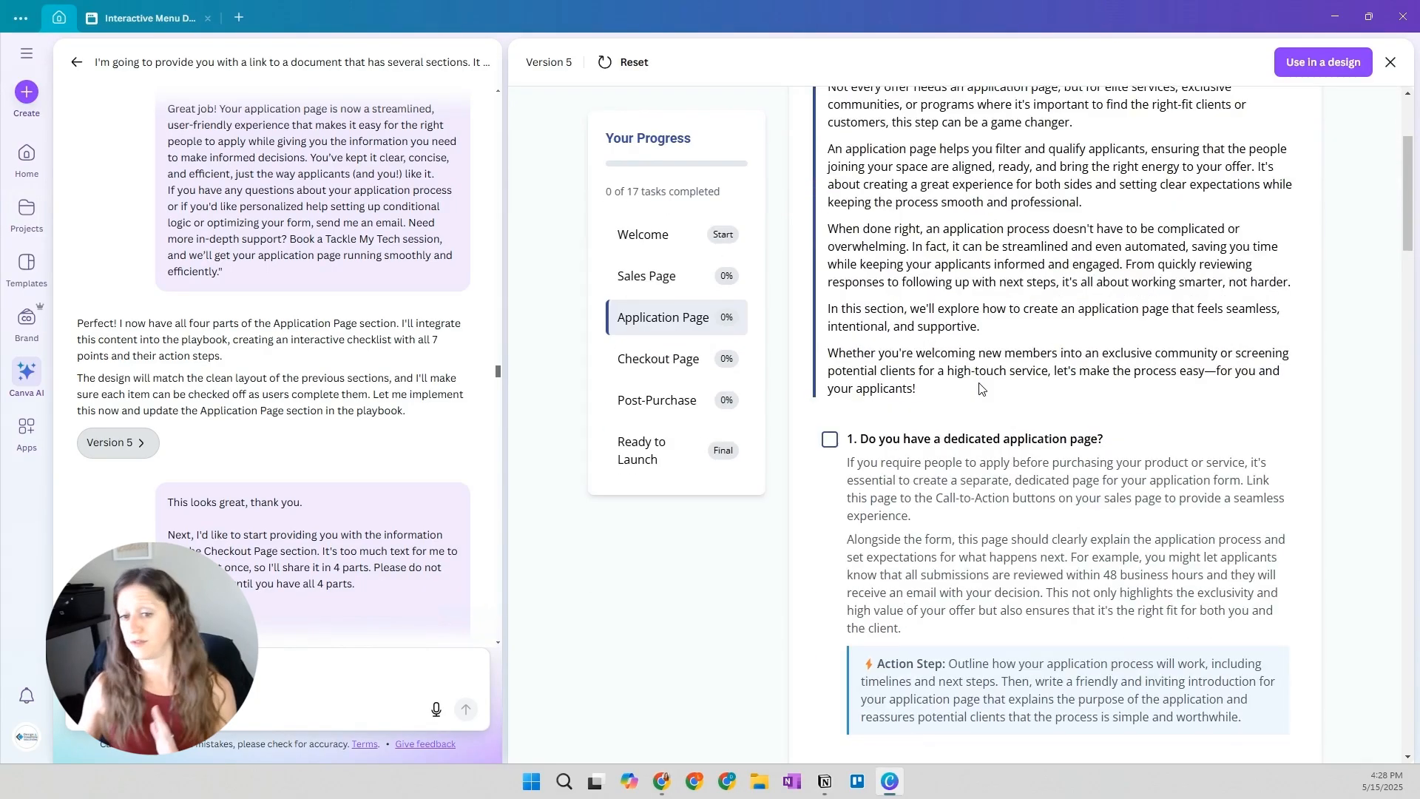
scroll(979, 385, "down", 10)
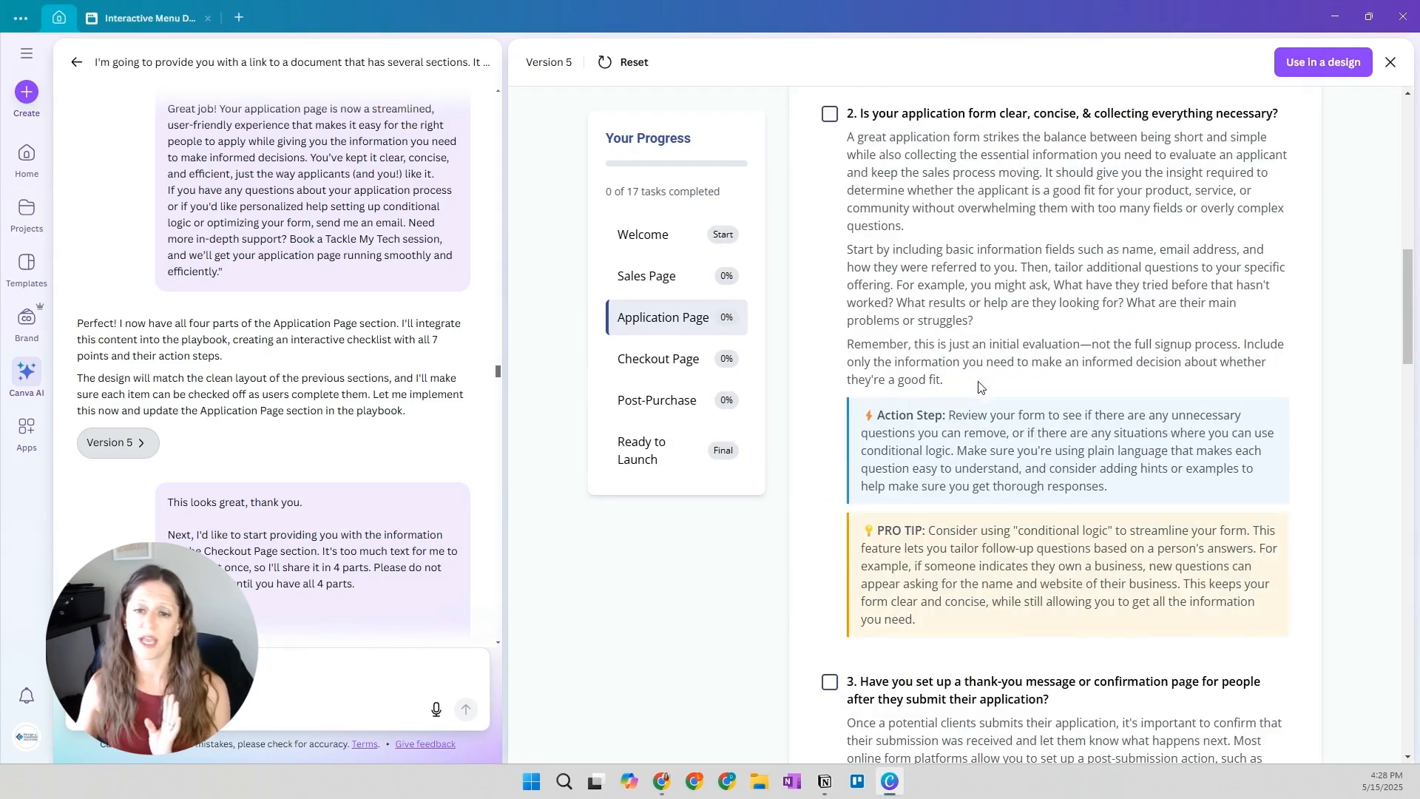
scroll(951, 310, "down", 1)
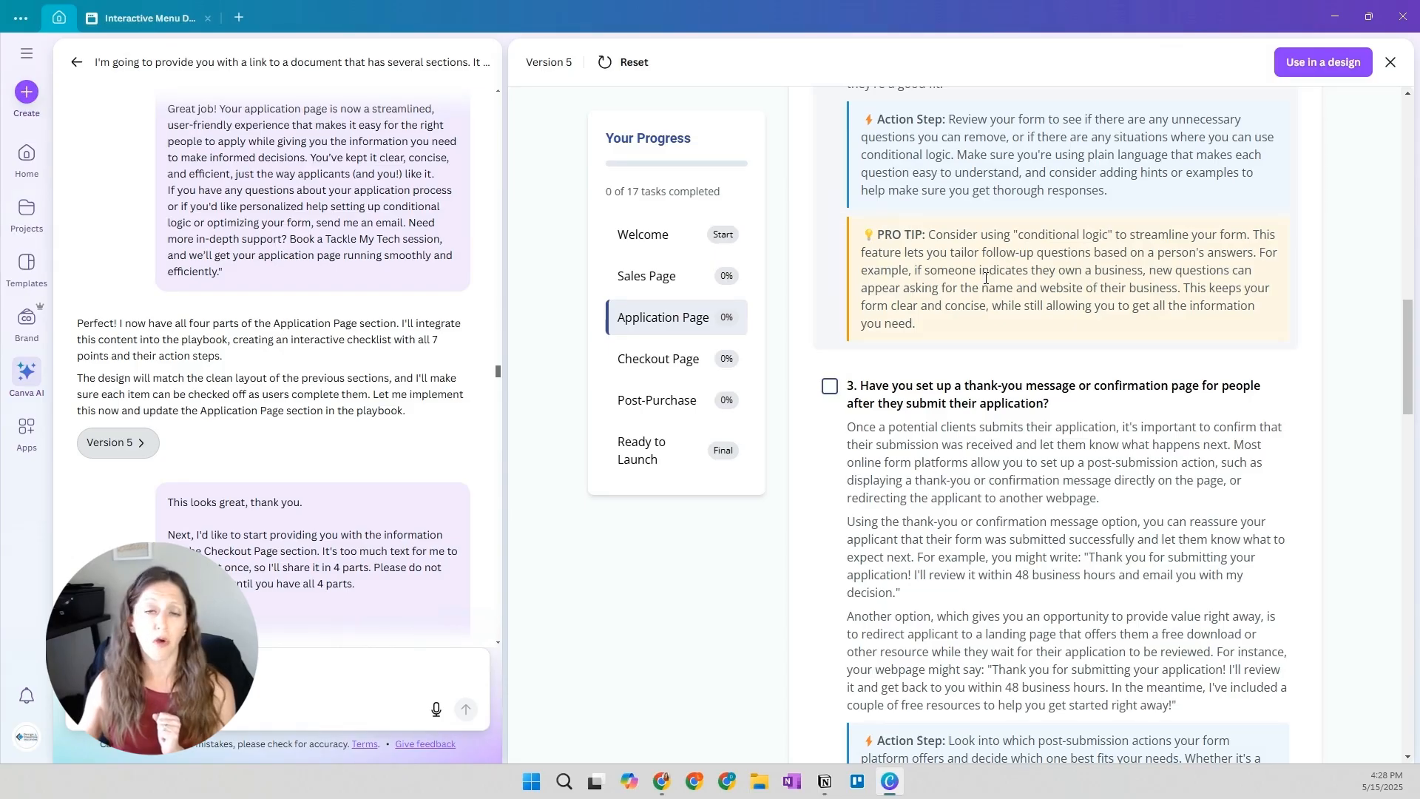
scroll(973, 289, "down", 8)
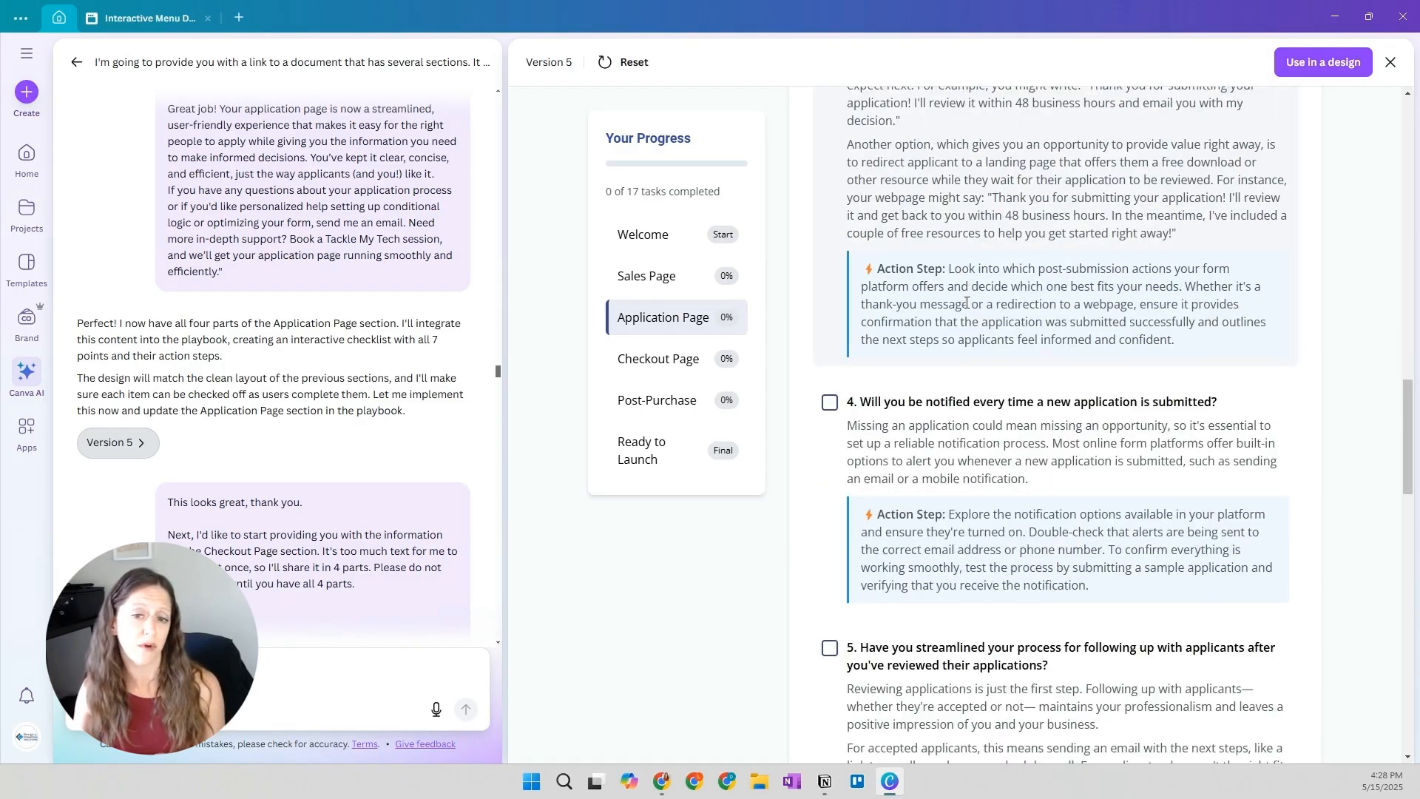
scroll(967, 303, "down", 3)
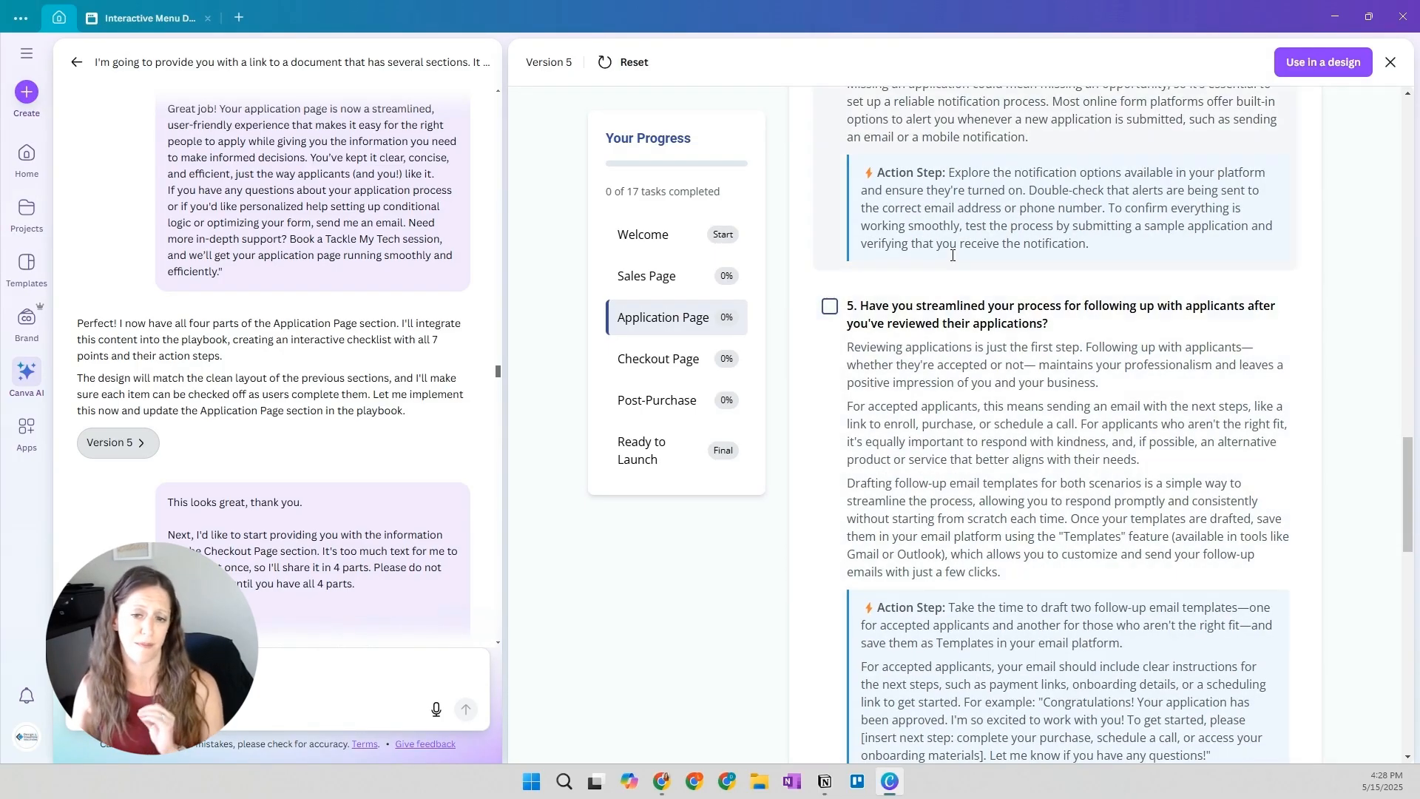
scroll(971, 357, "down", 2)
scroll(971, 357, "down", 12)
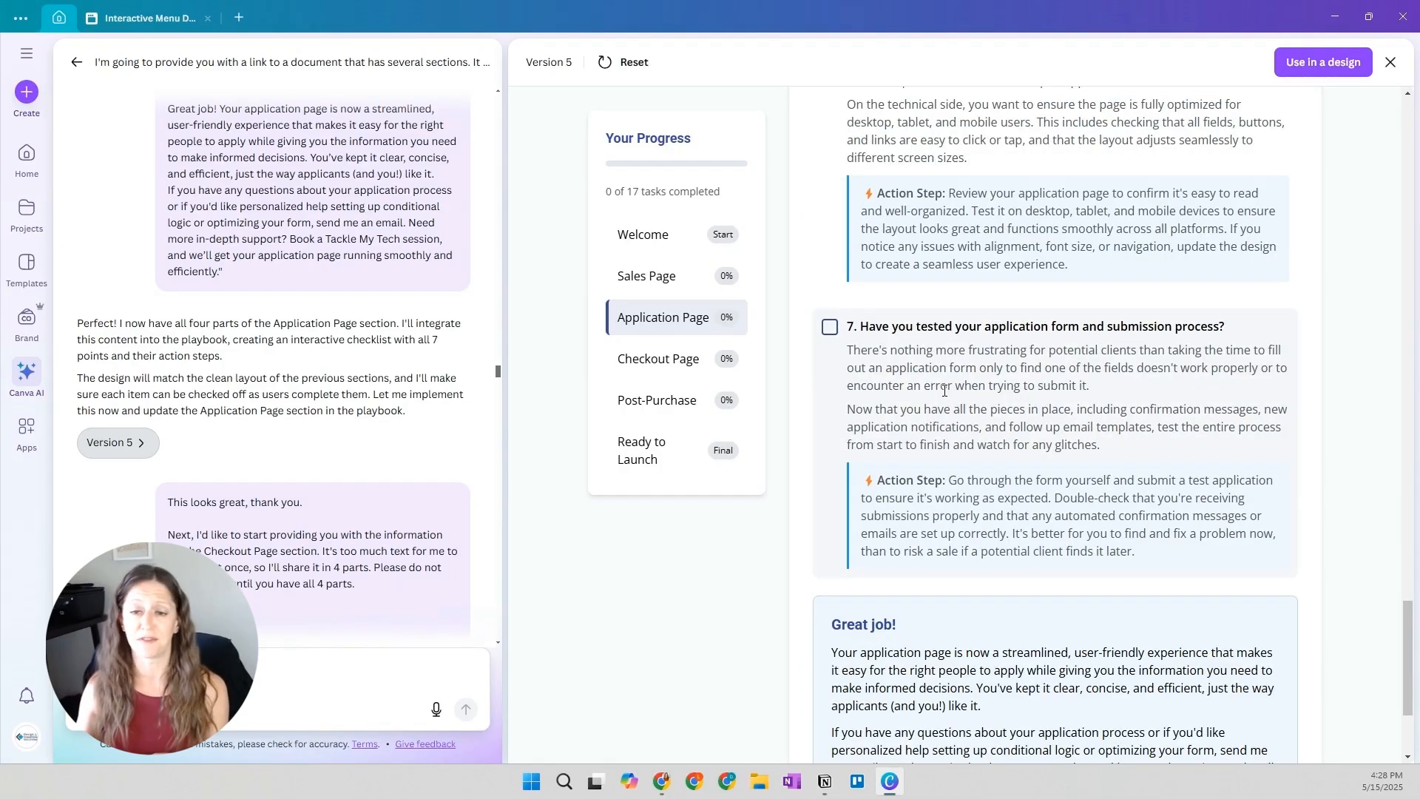
scroll(942, 403, "down", 3)
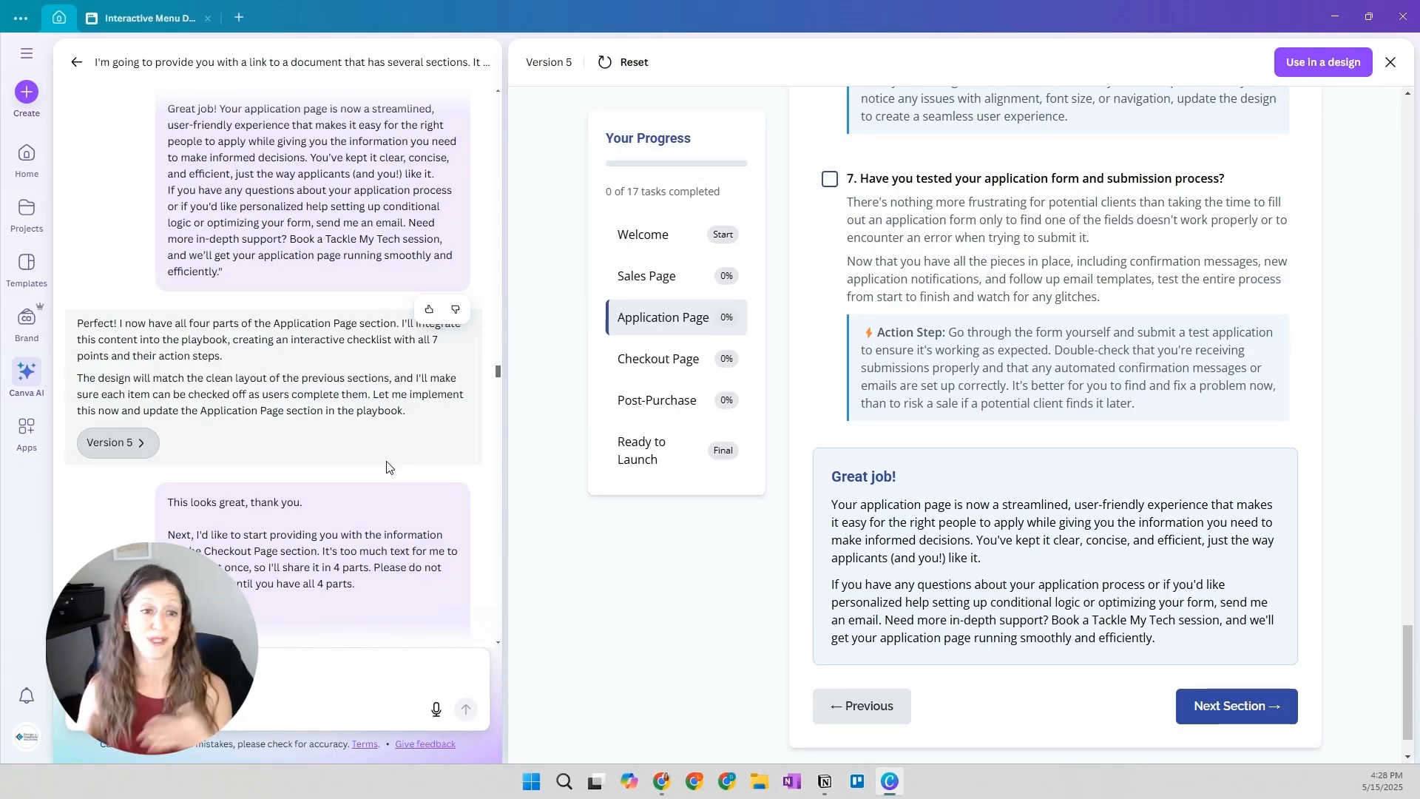
Read through the Checkout Page prompts and replies from part 1 to the start of part 4
scroll(388, 466, "down", 3)
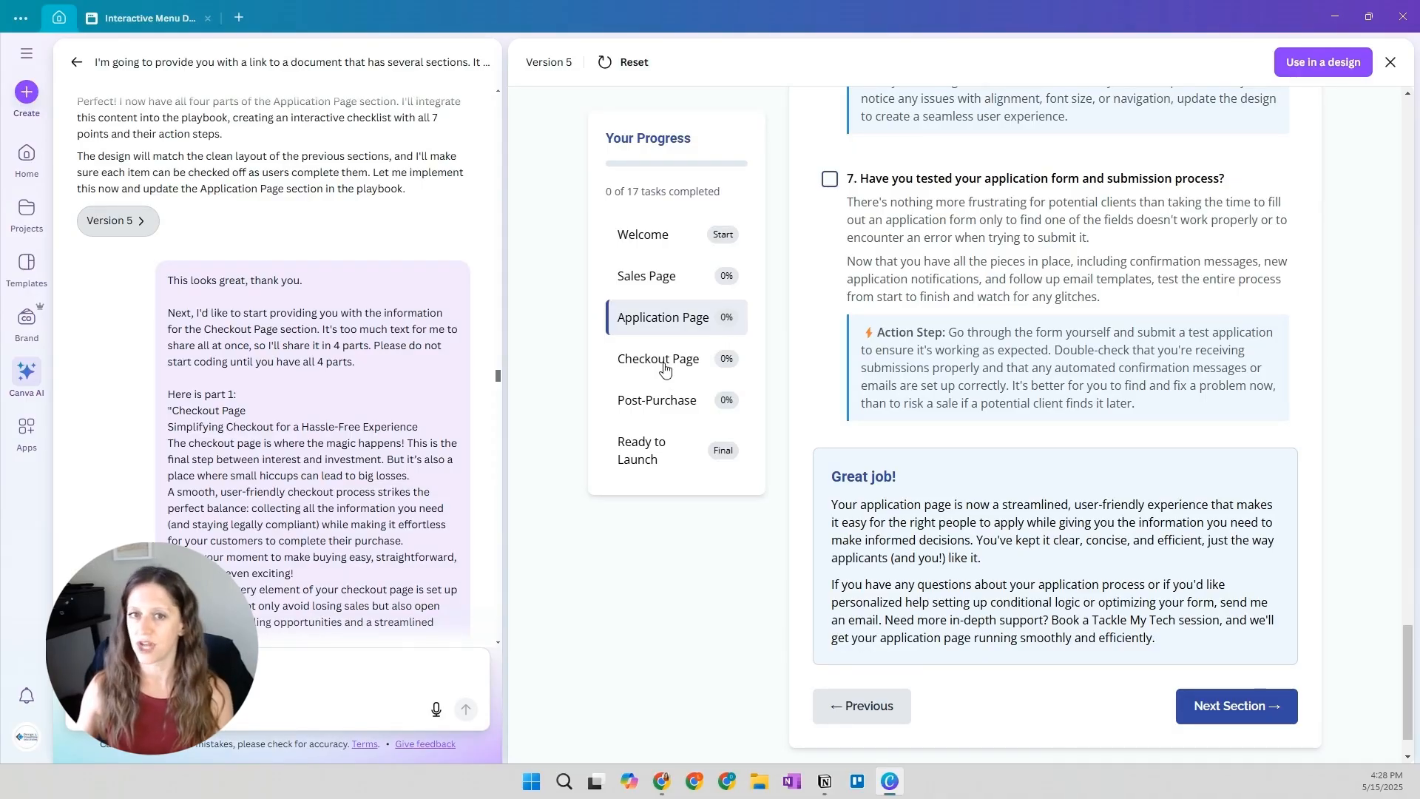
scroll(324, 457, "down", 15)
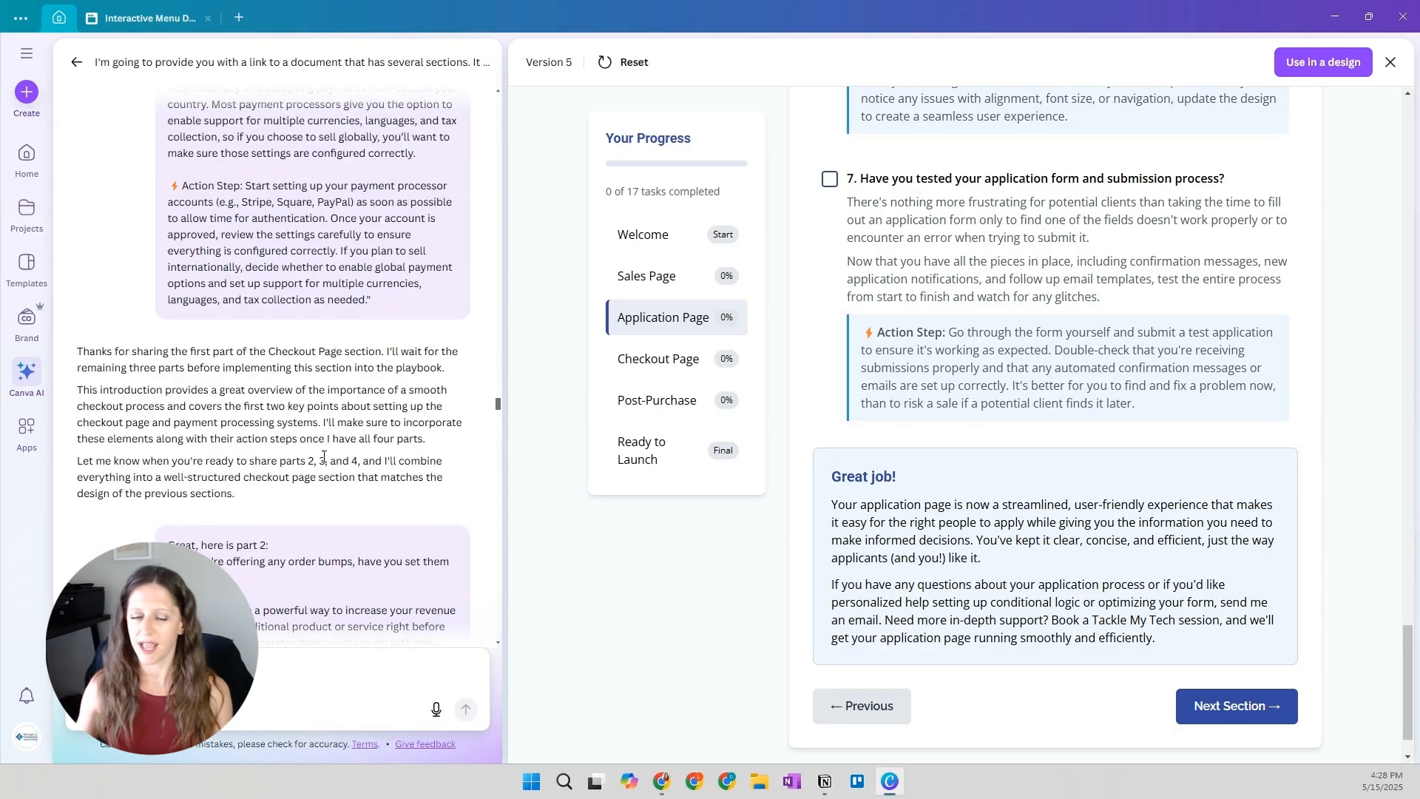
scroll(323, 457, "down", 15)
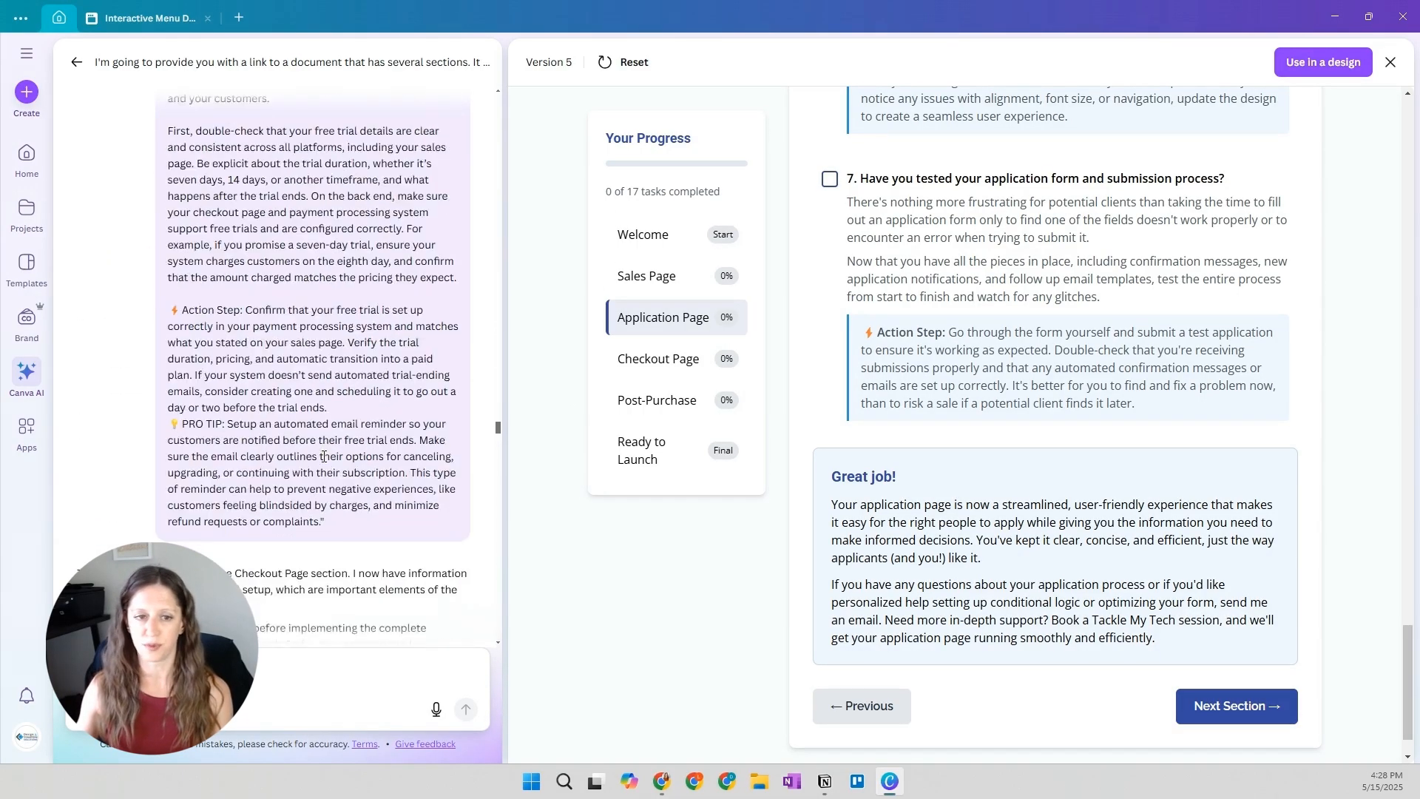
scroll(324, 456, "down", 15)
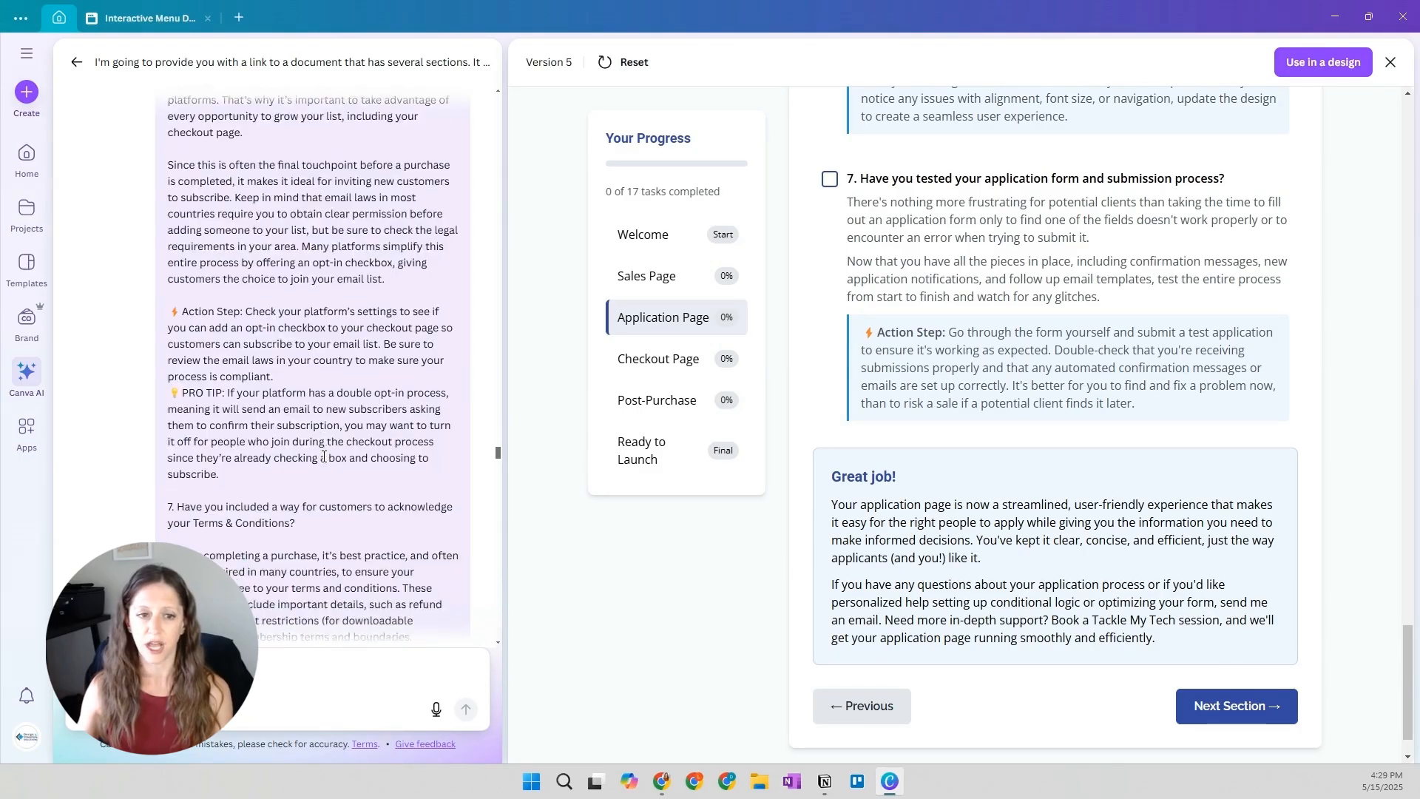
scroll(324, 457, "down", 10)
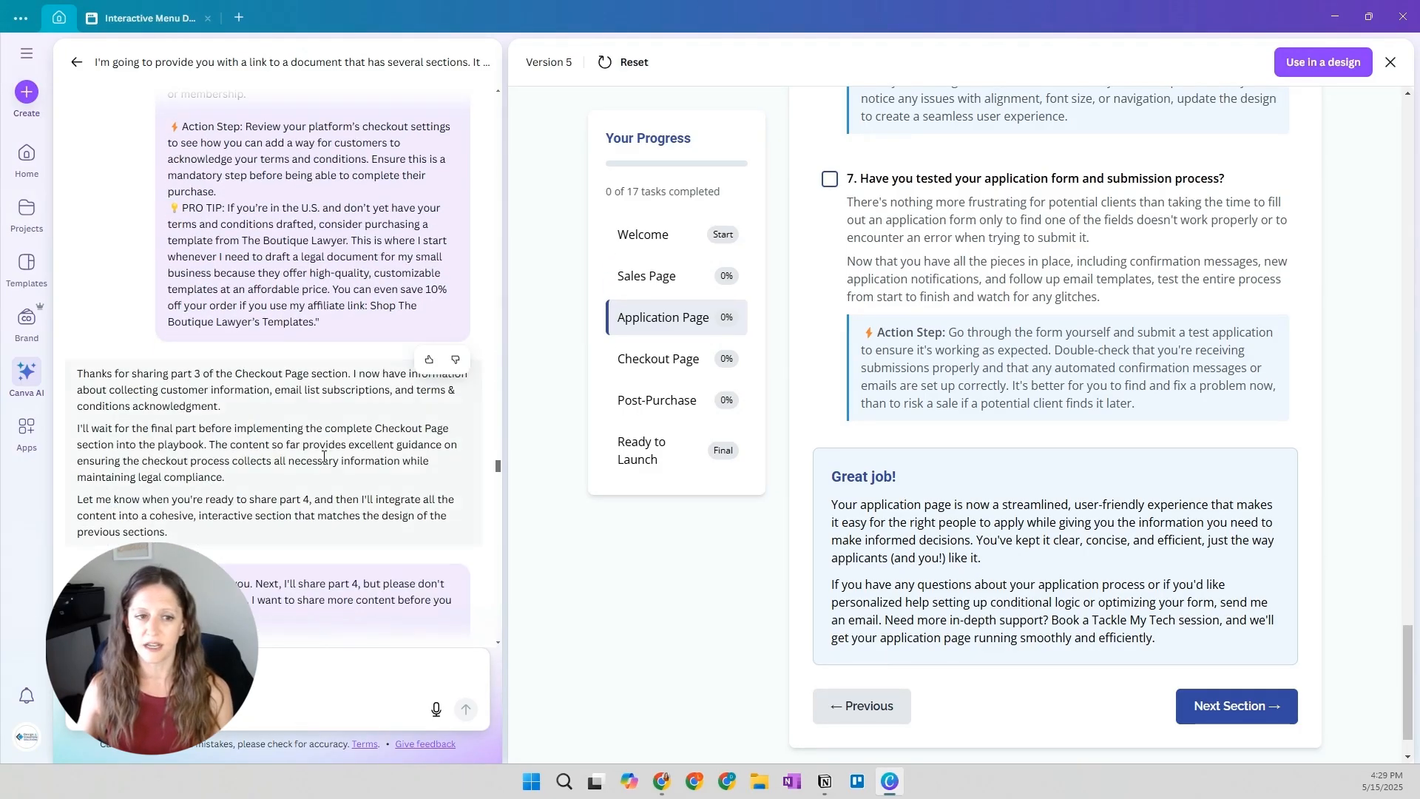
scroll(324, 456, "down", 2)
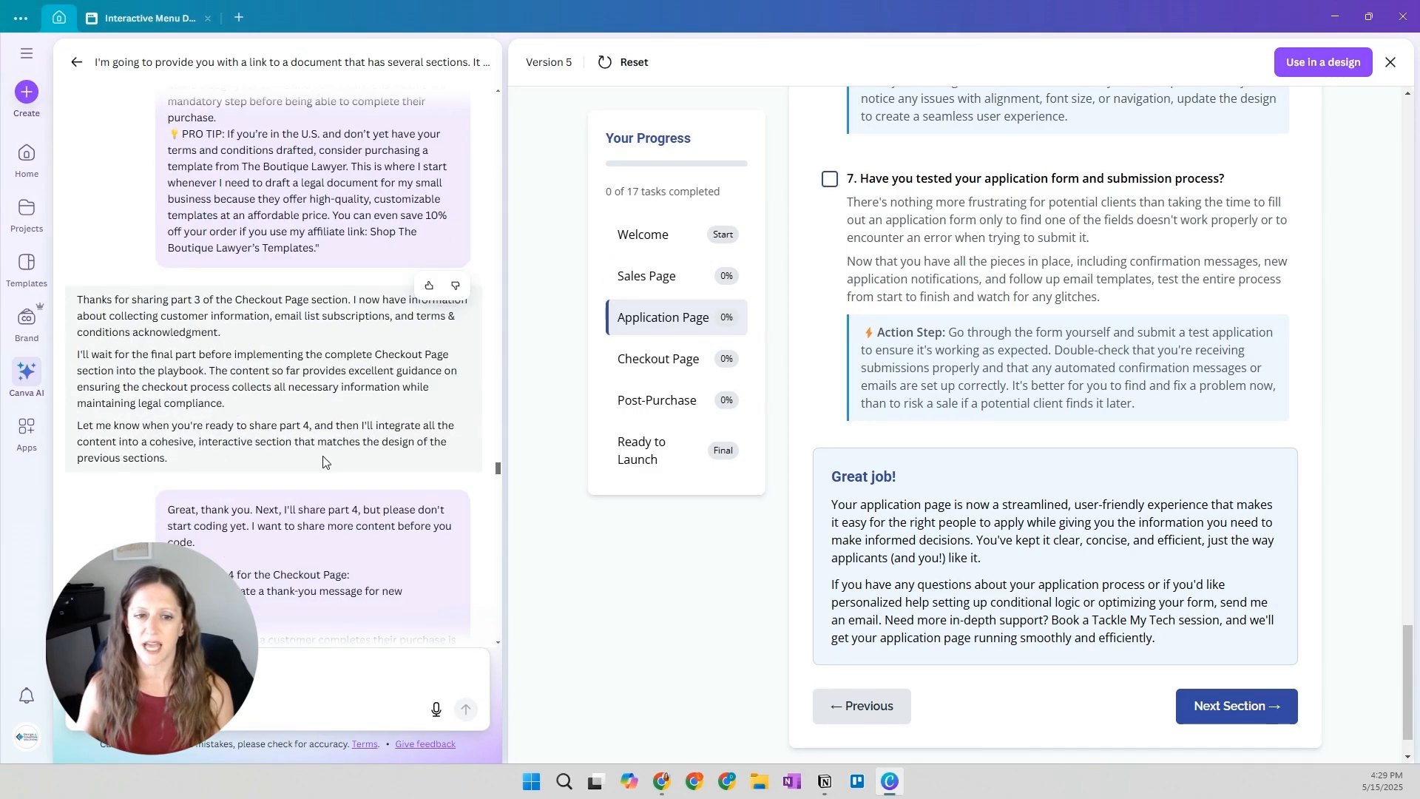
scroll(324, 463, "down", 2)
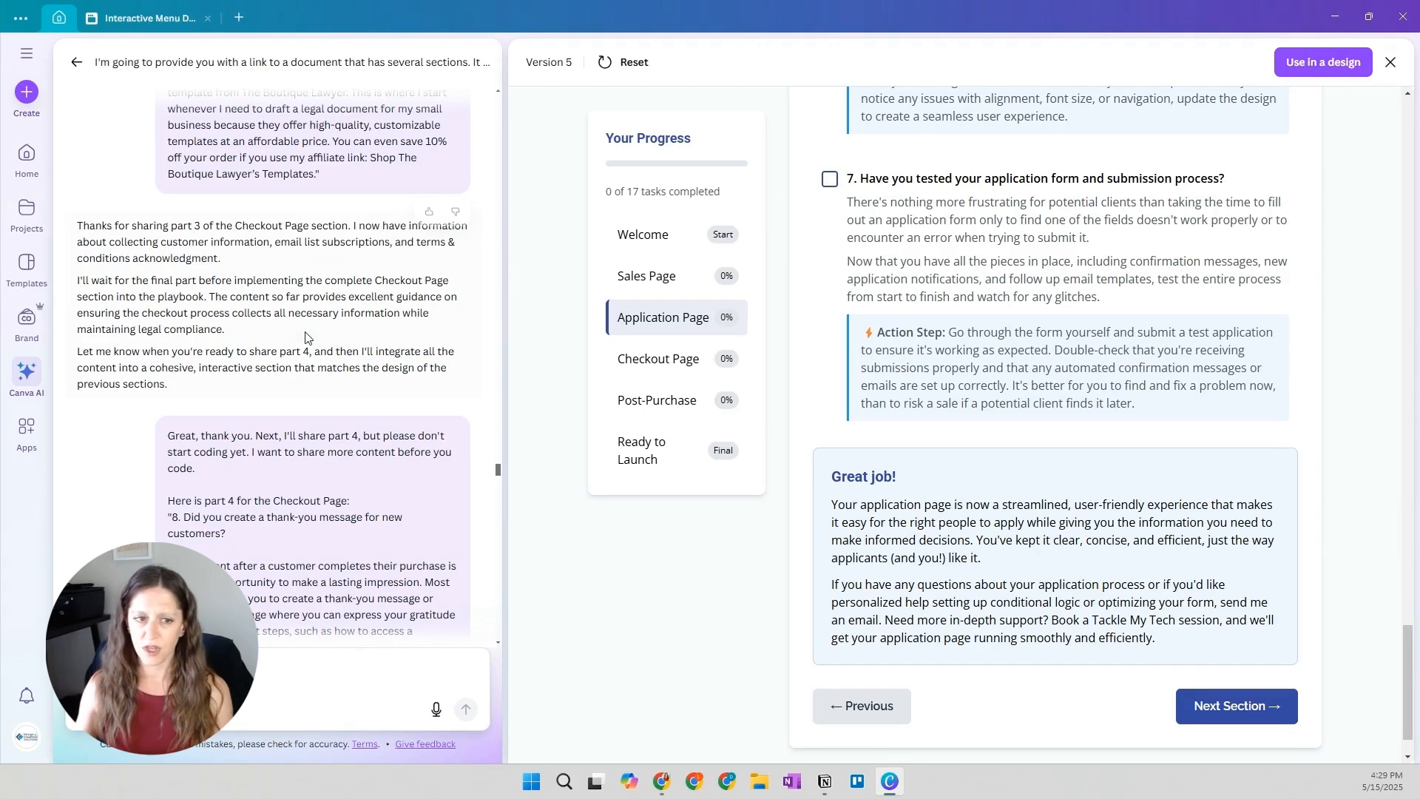
Return to the prompt introducing the four-part Checkout Page content and reread its instruction to hold off coding
scroll(295, 328, "up", 10)
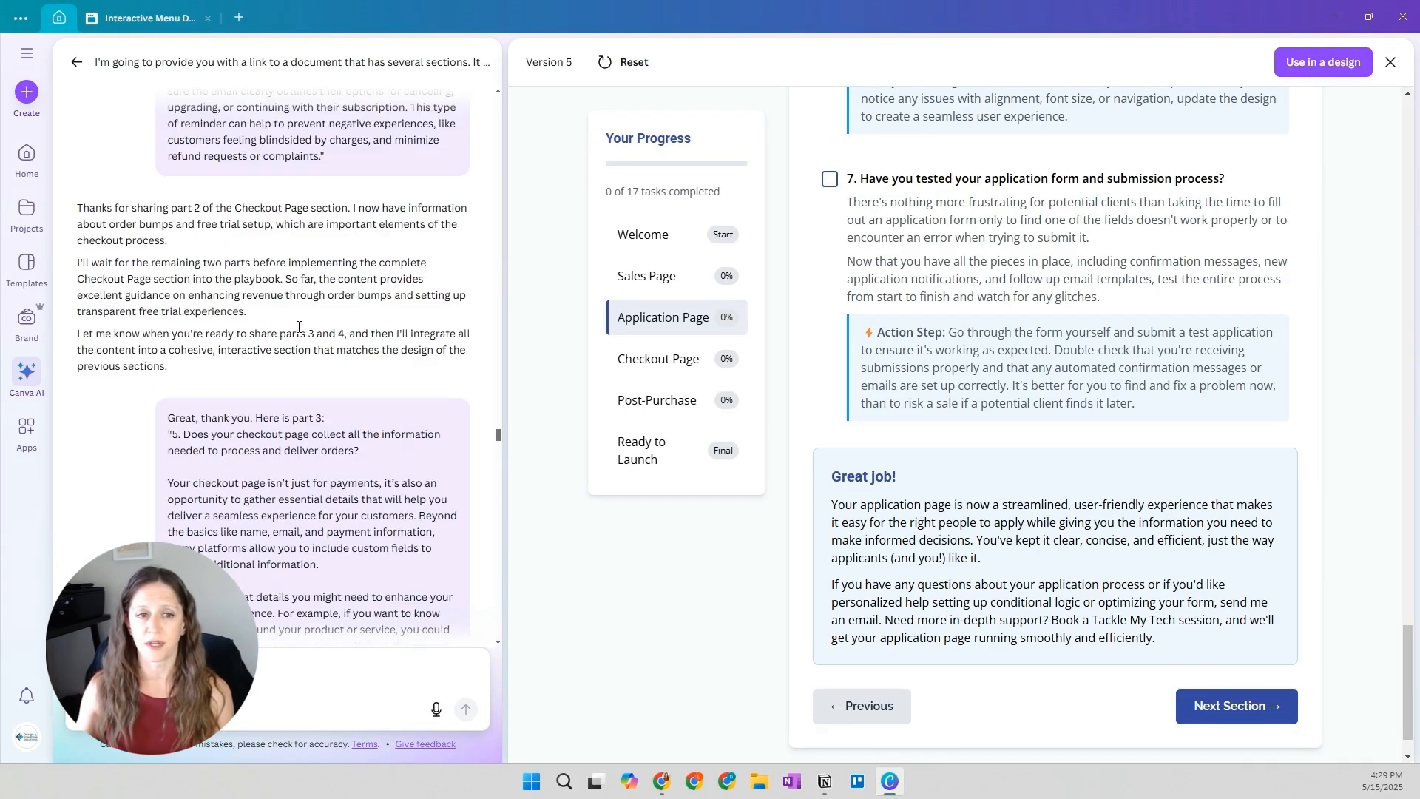
scroll(299, 329, "down", 1)
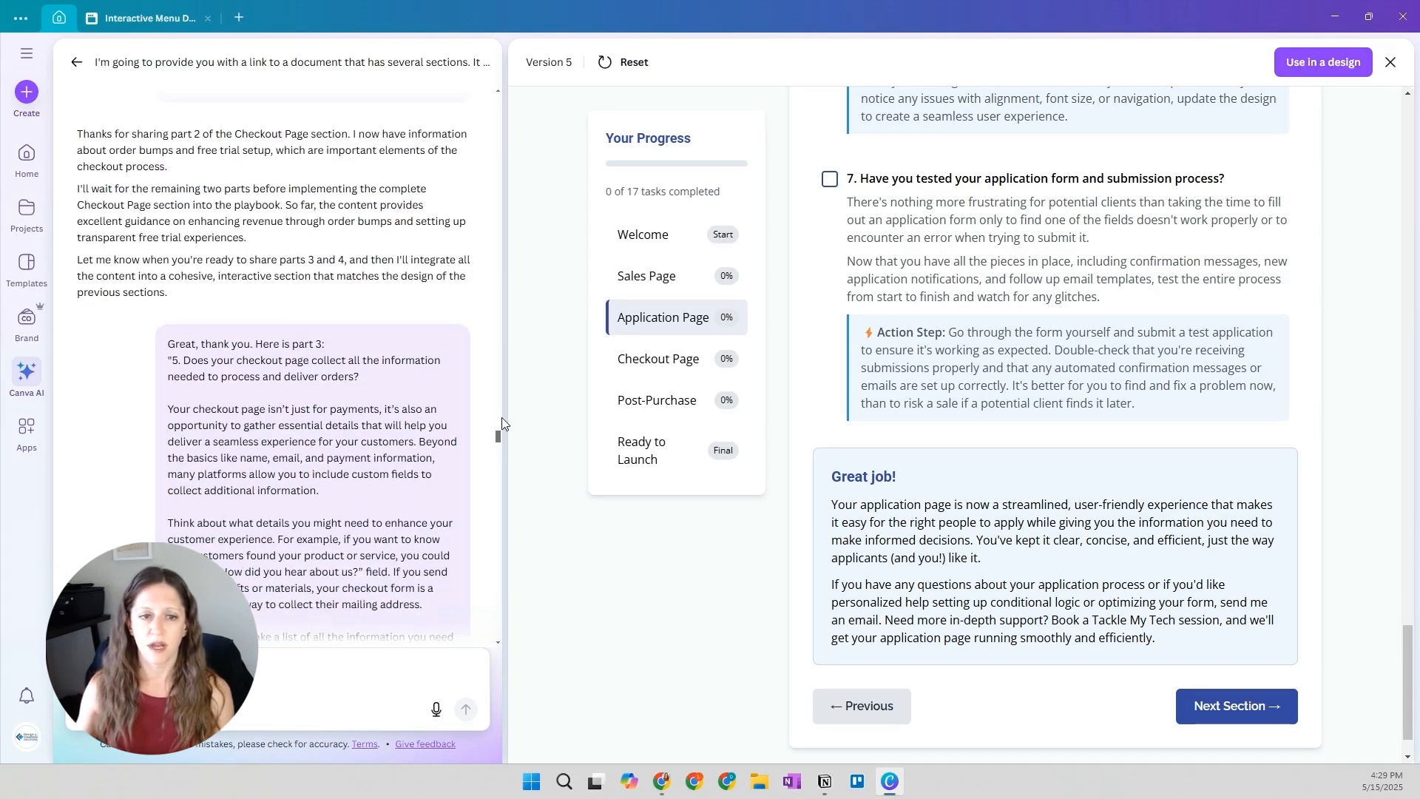
left_click_drag(497, 444, 497, 378)
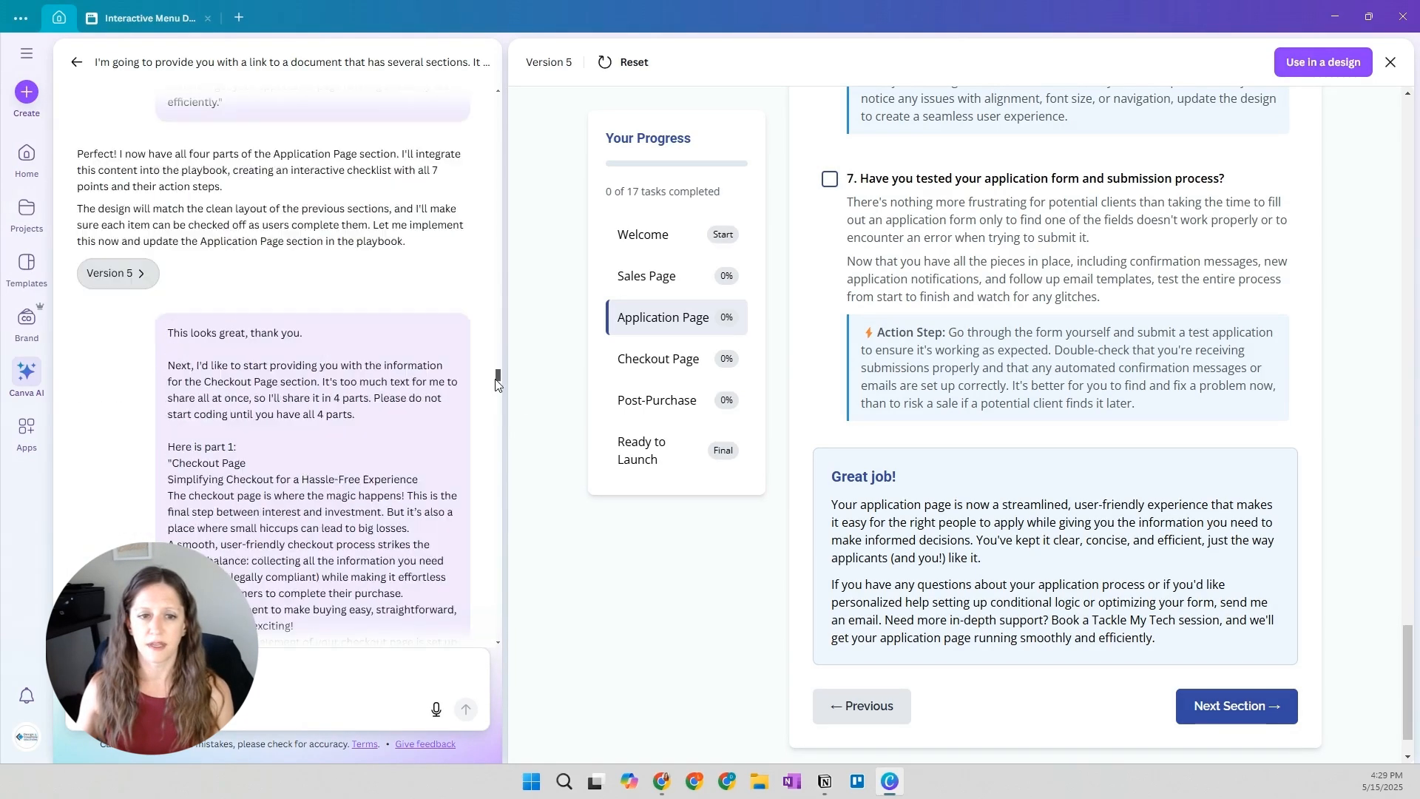
scroll(403, 382, "down", 8)
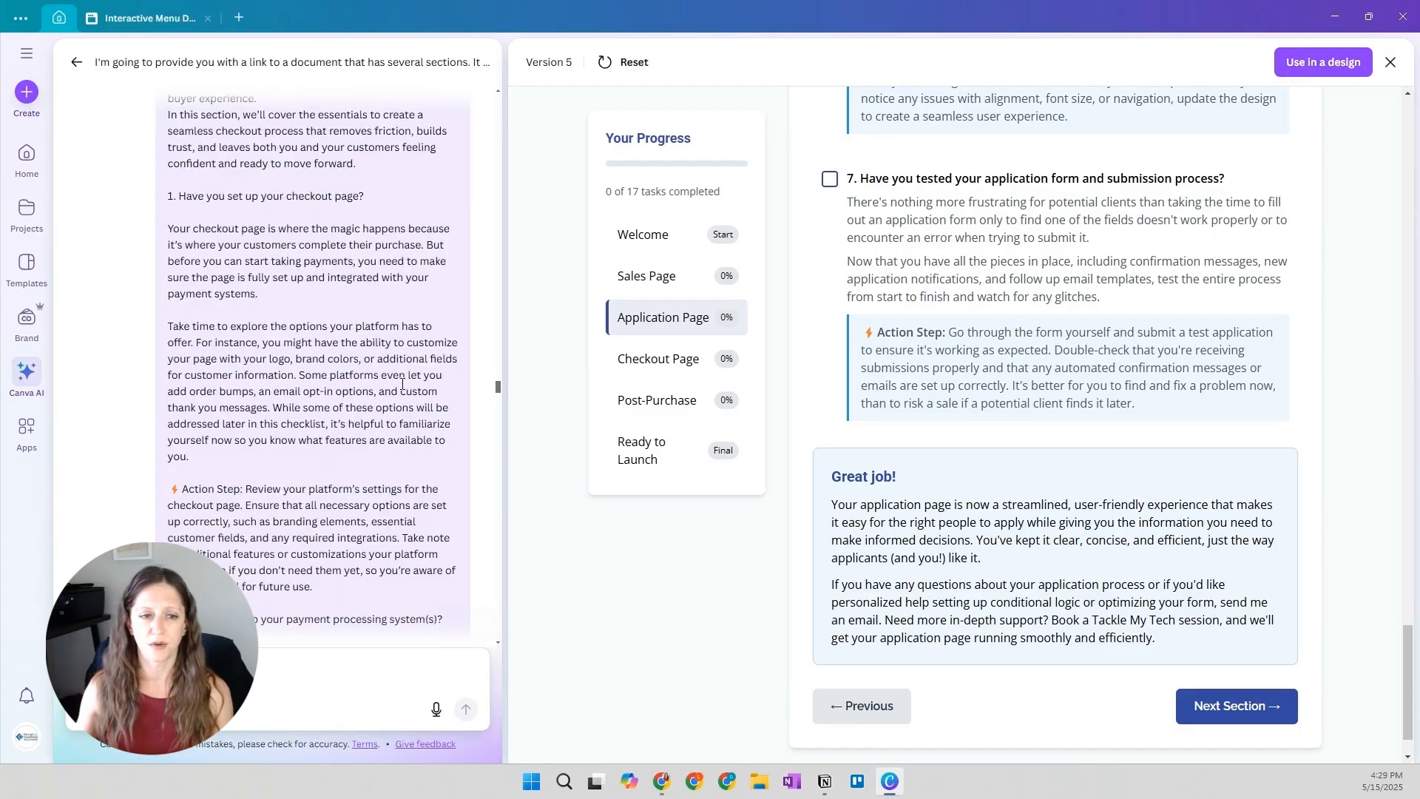
scroll(402, 383, "up", 4)
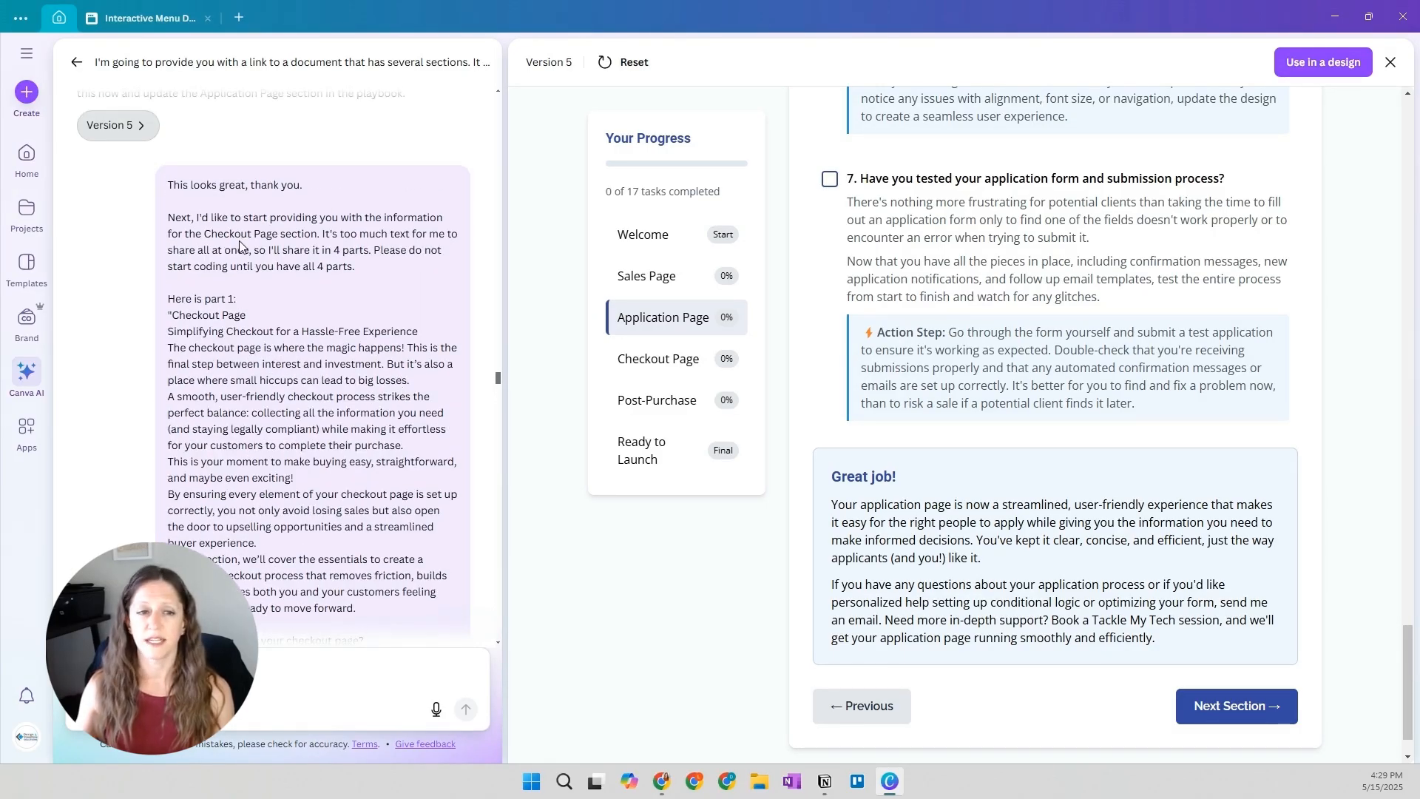
Review the remaining Checkout Page parts, focusing on part 4's instruction not to start coding yet and the reply to it
scroll(252, 336, "down", 10)
scroll(250, 340, "down", 10)
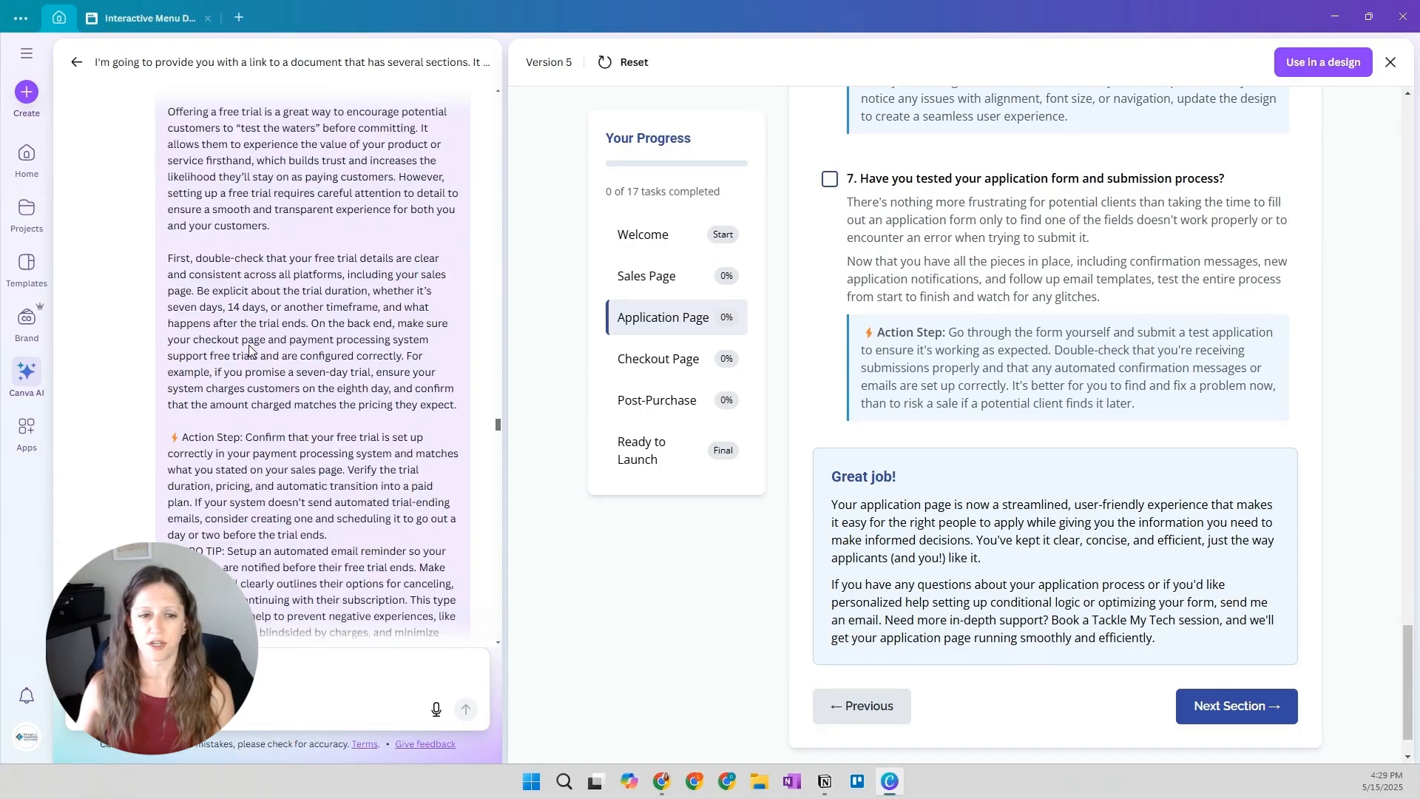
scroll(249, 347, "down", 10)
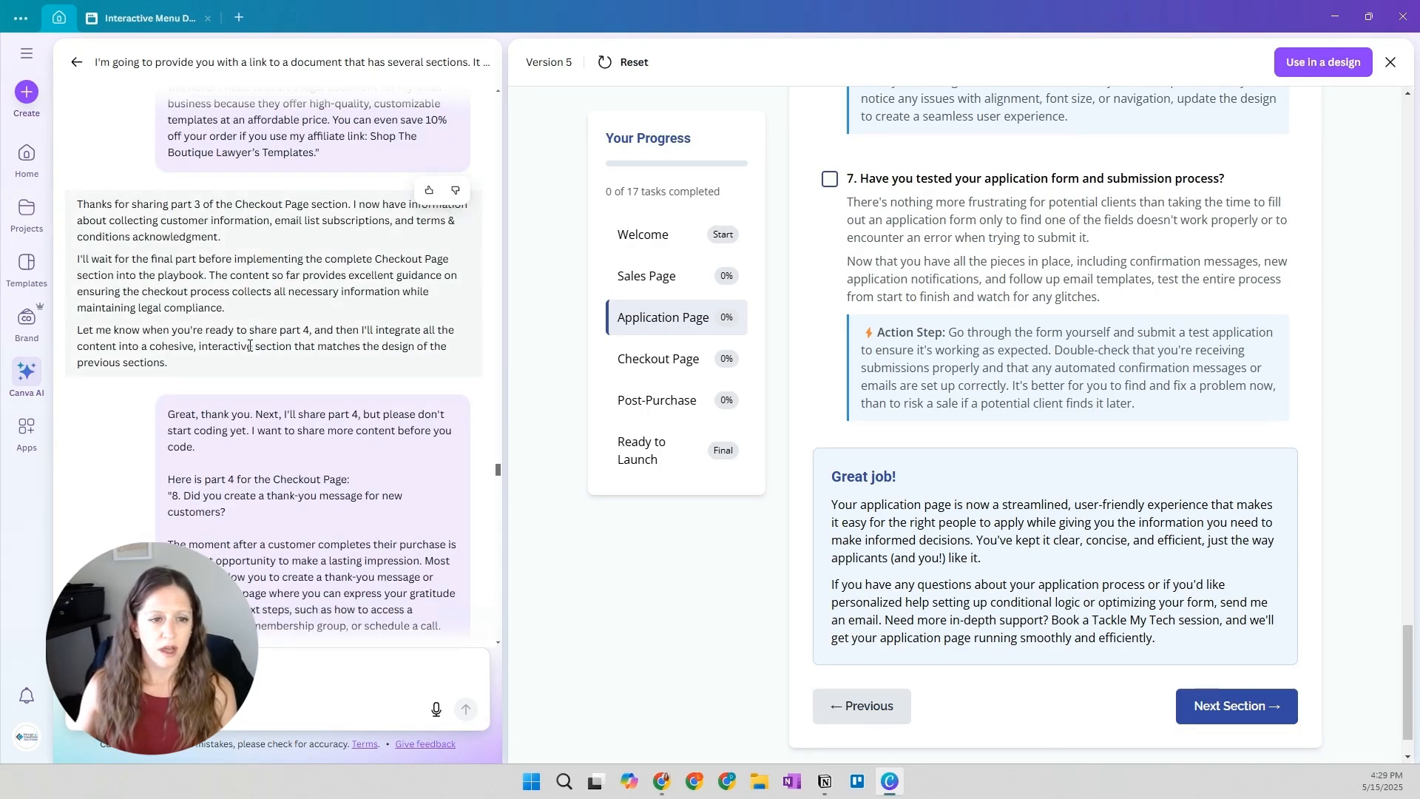
scroll(249, 345, "down", 1)
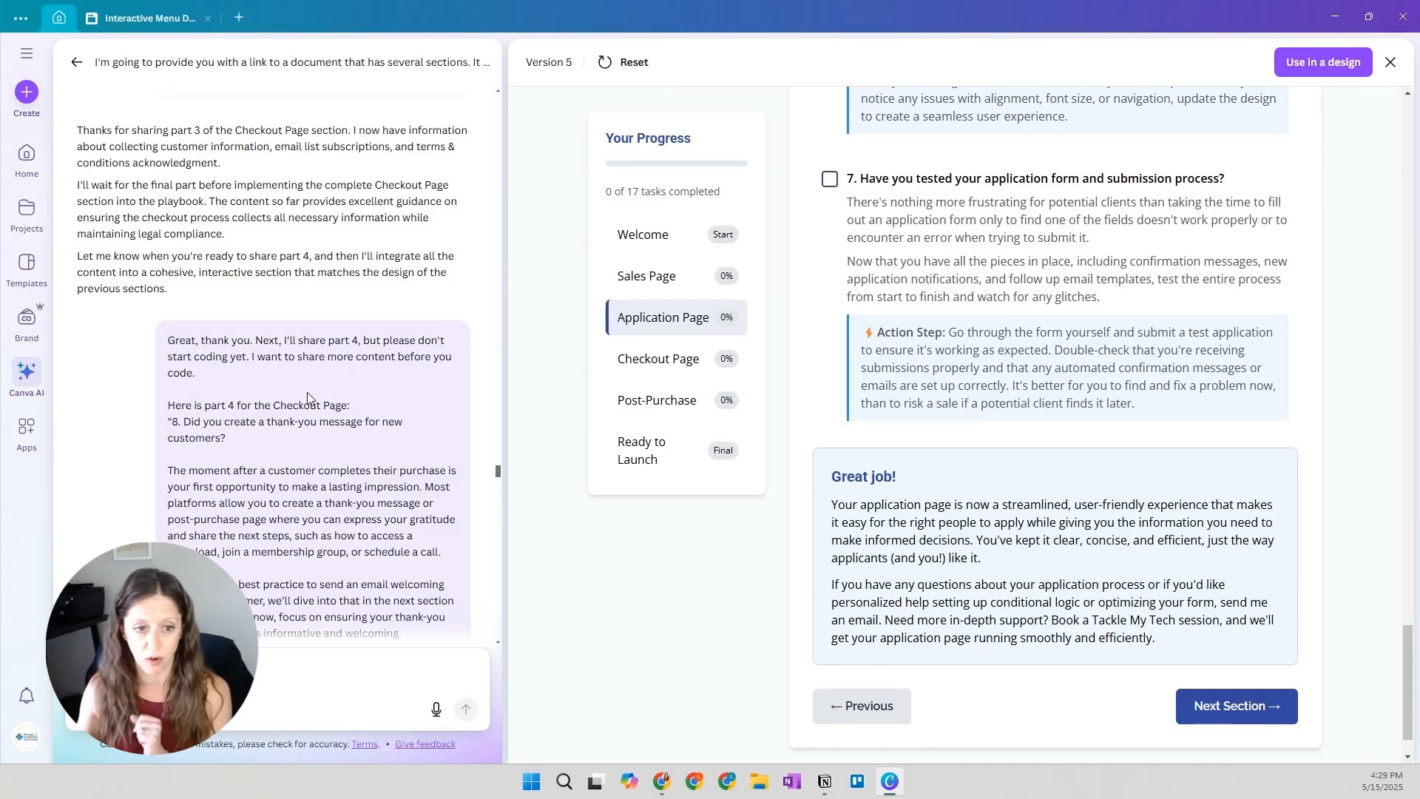
scroll(307, 398, "down", 15)
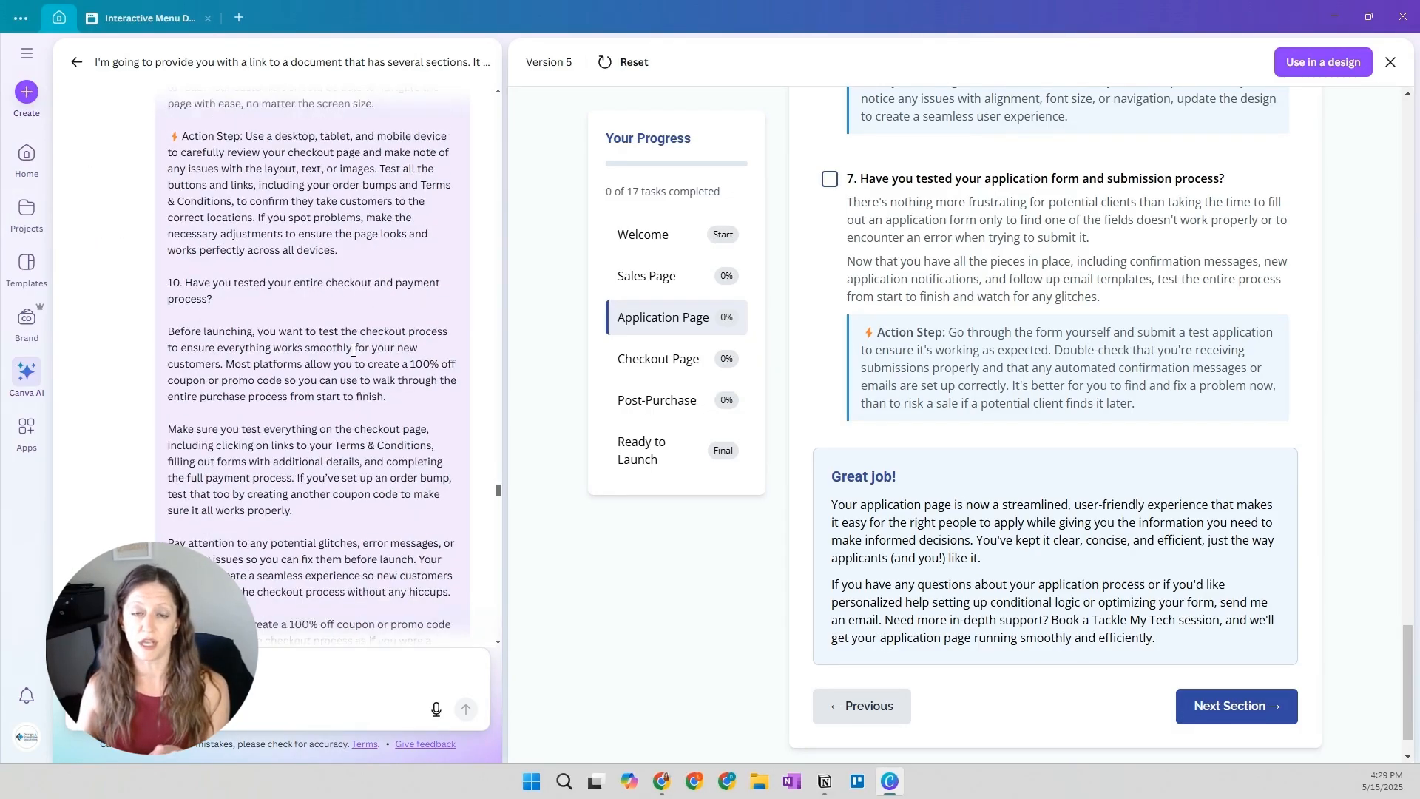
scroll(354, 351, "down", 10)
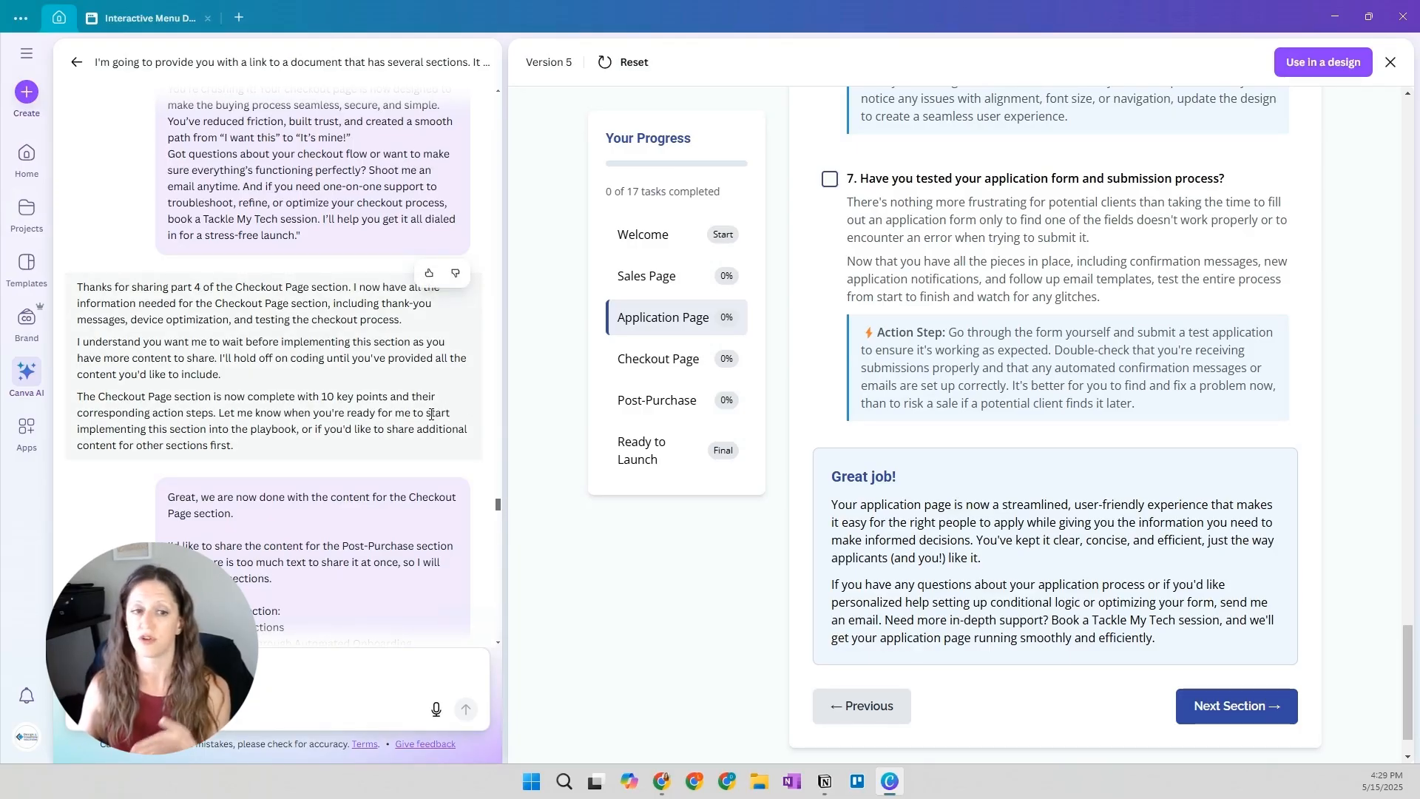
Read the prompt introducing the Post-Purchase content in 3 sections, plus parts 1 and 2 with their replies
scroll(429, 415, "down", 1)
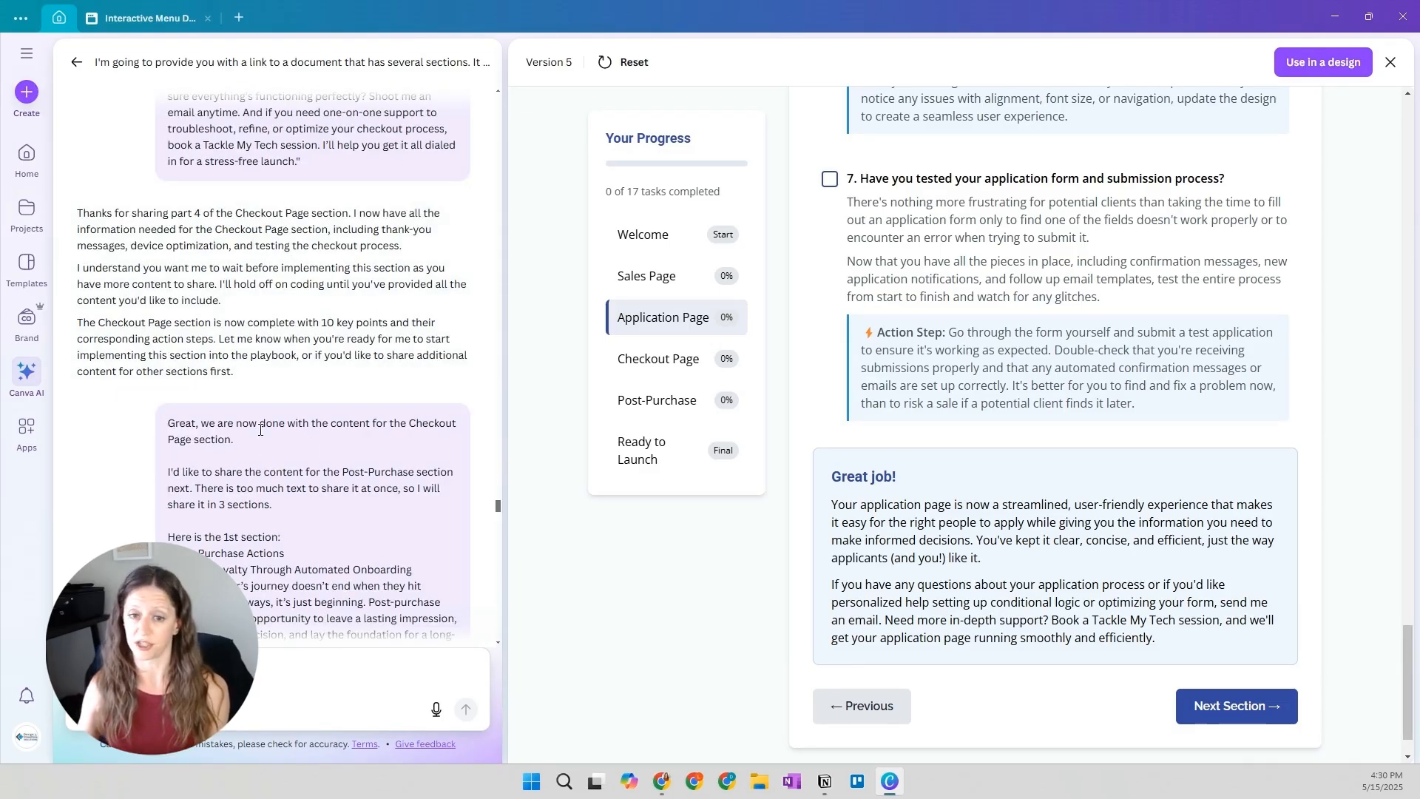
scroll(260, 430, "down", 1)
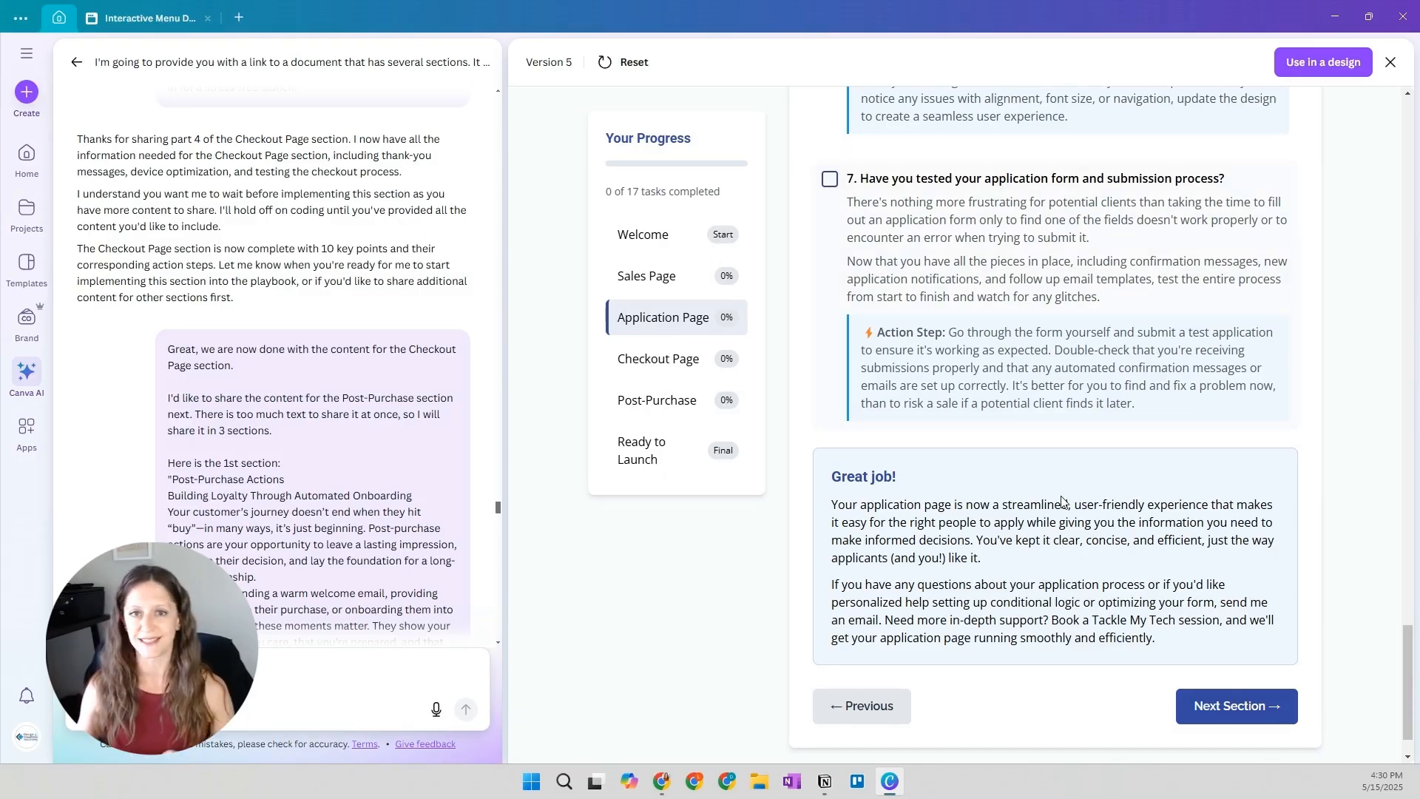
scroll(316, 480, "down", 1)
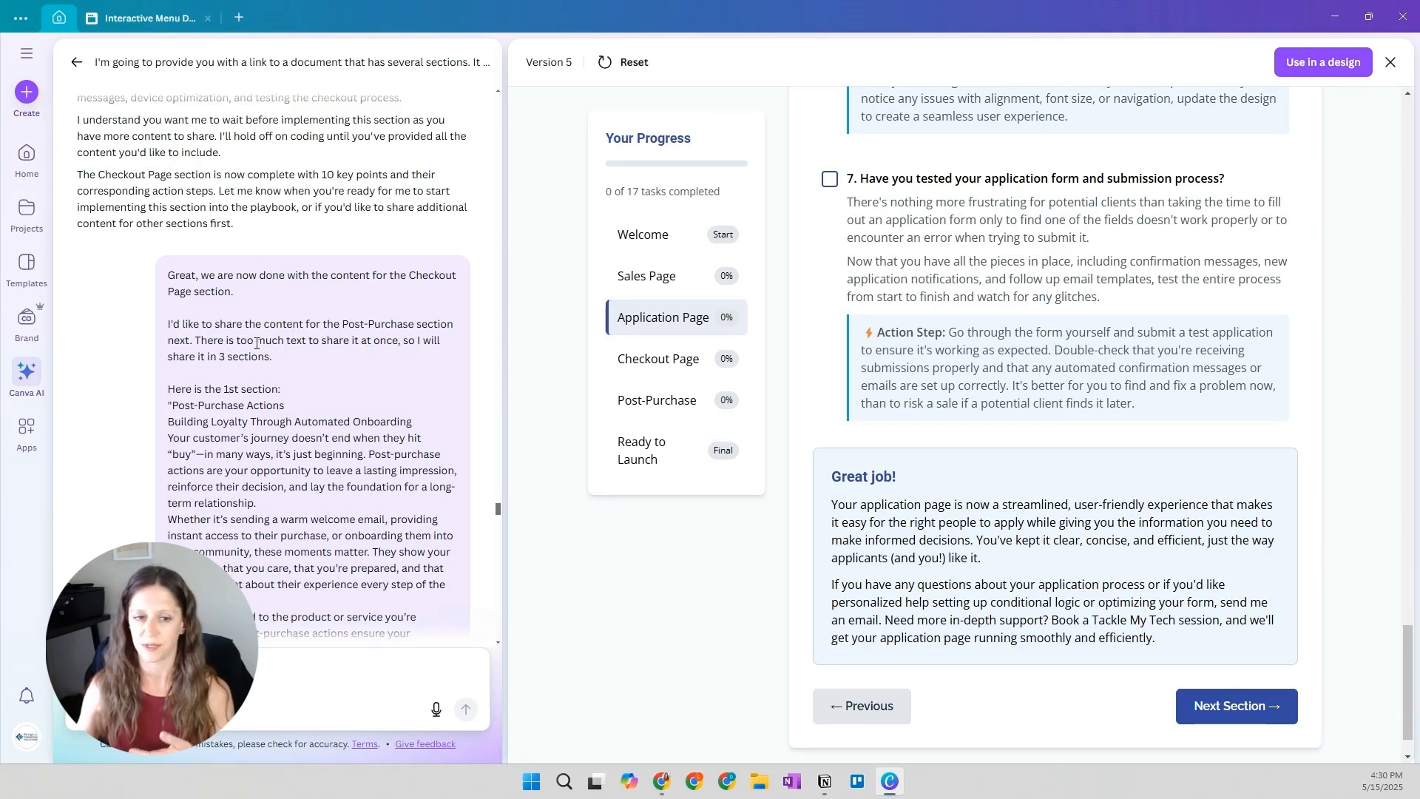
scroll(257, 344, "down", 15)
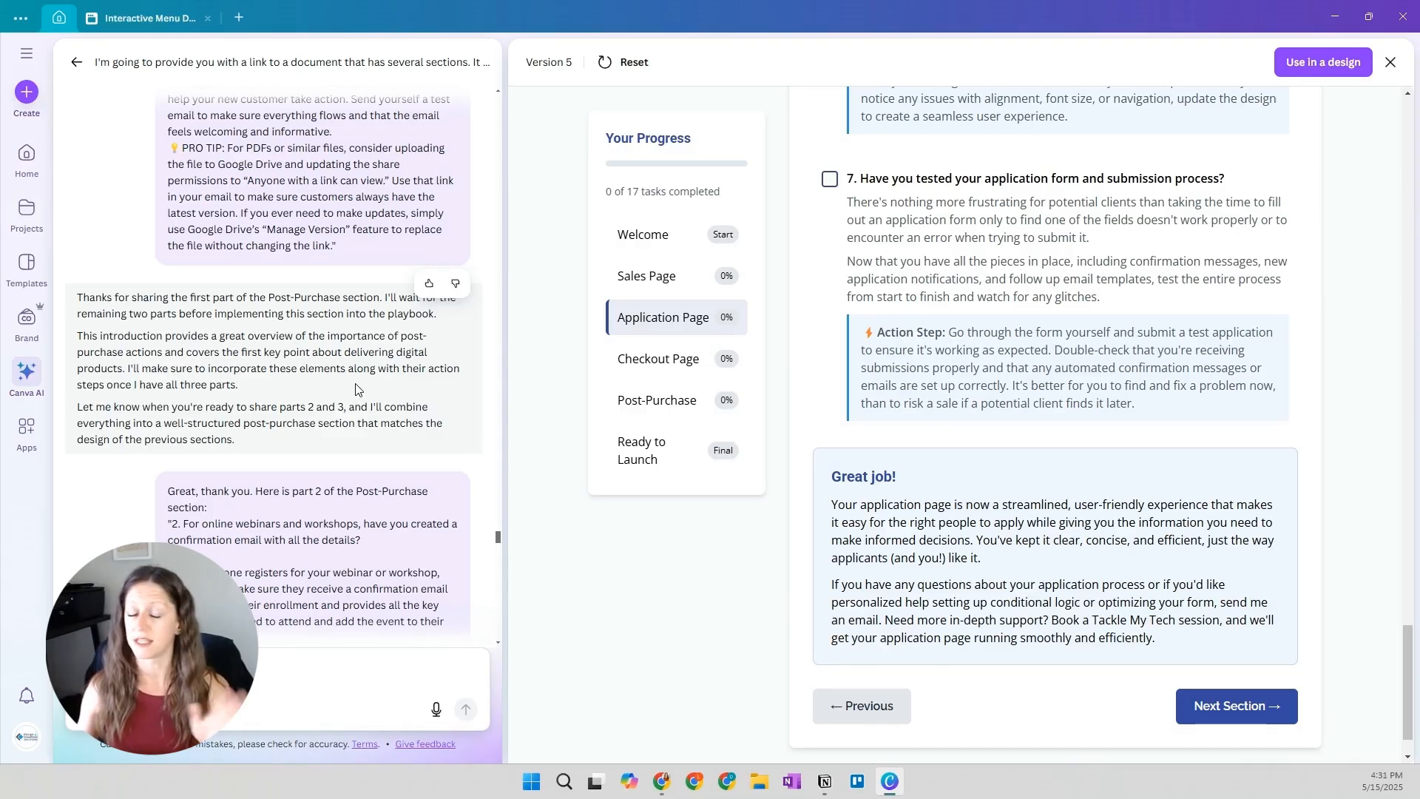
scroll(353, 385, "down", 8)
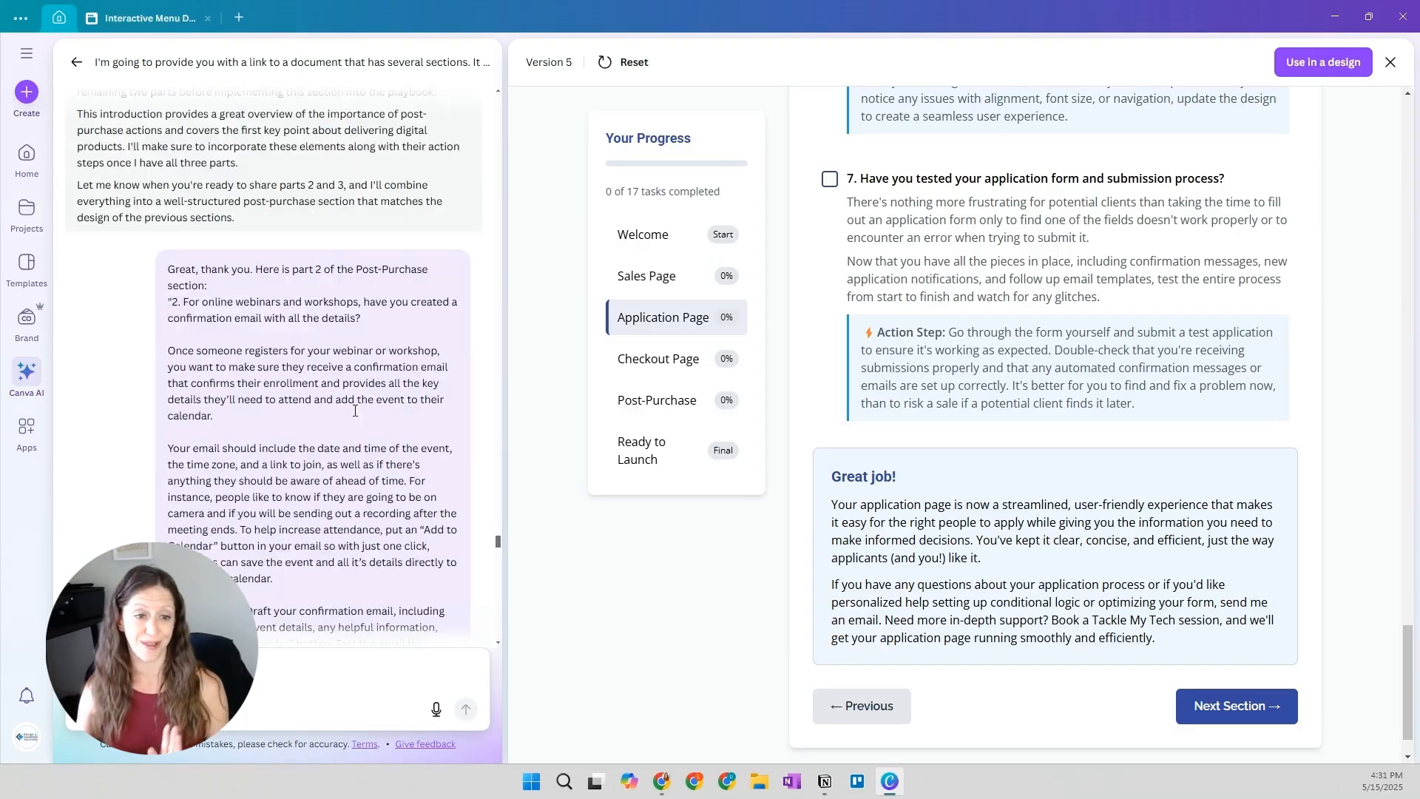
scroll(340, 394, "down", 12)
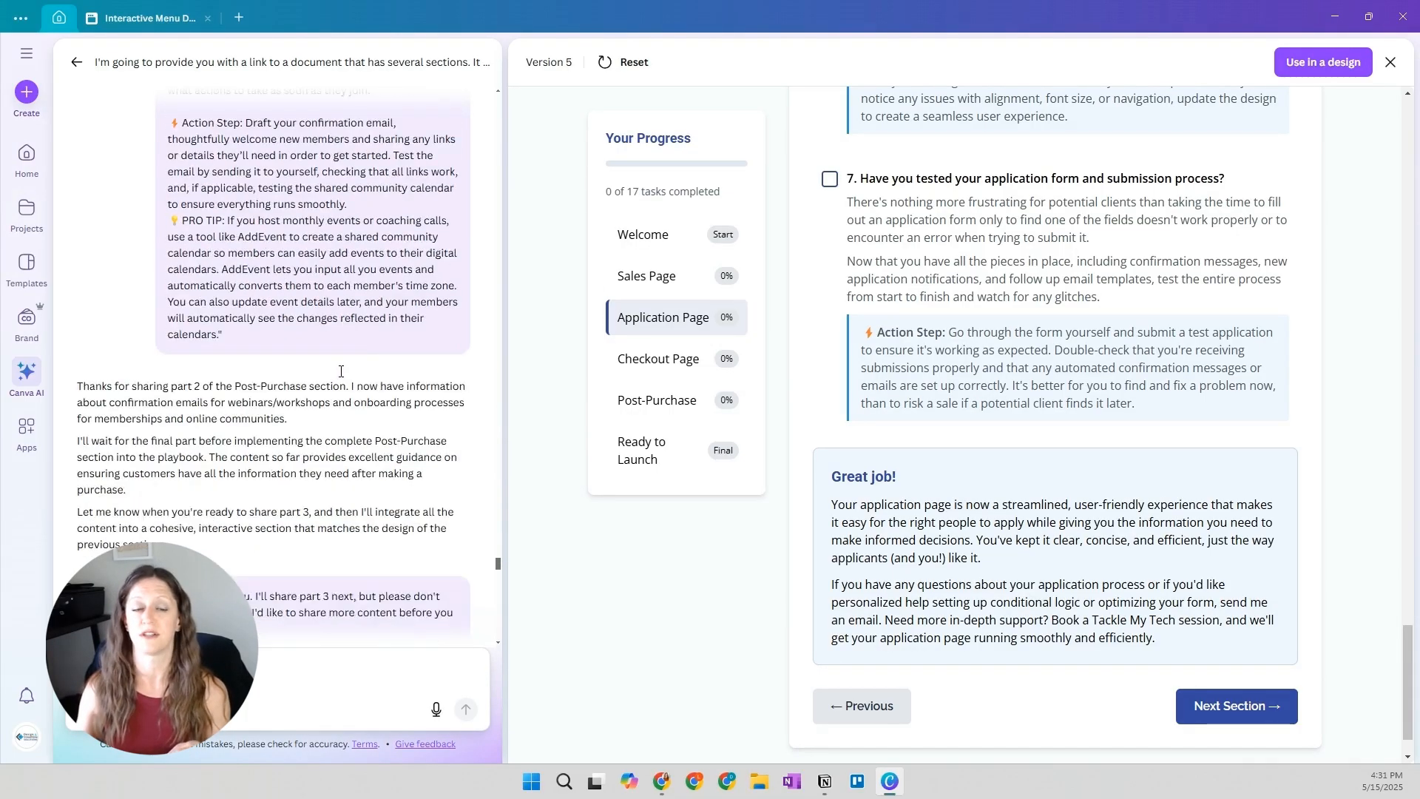
Examine part 3 of the Post-Purchase content, its request to wait with coding, and the reply to it
scroll(339, 371, "down", 10)
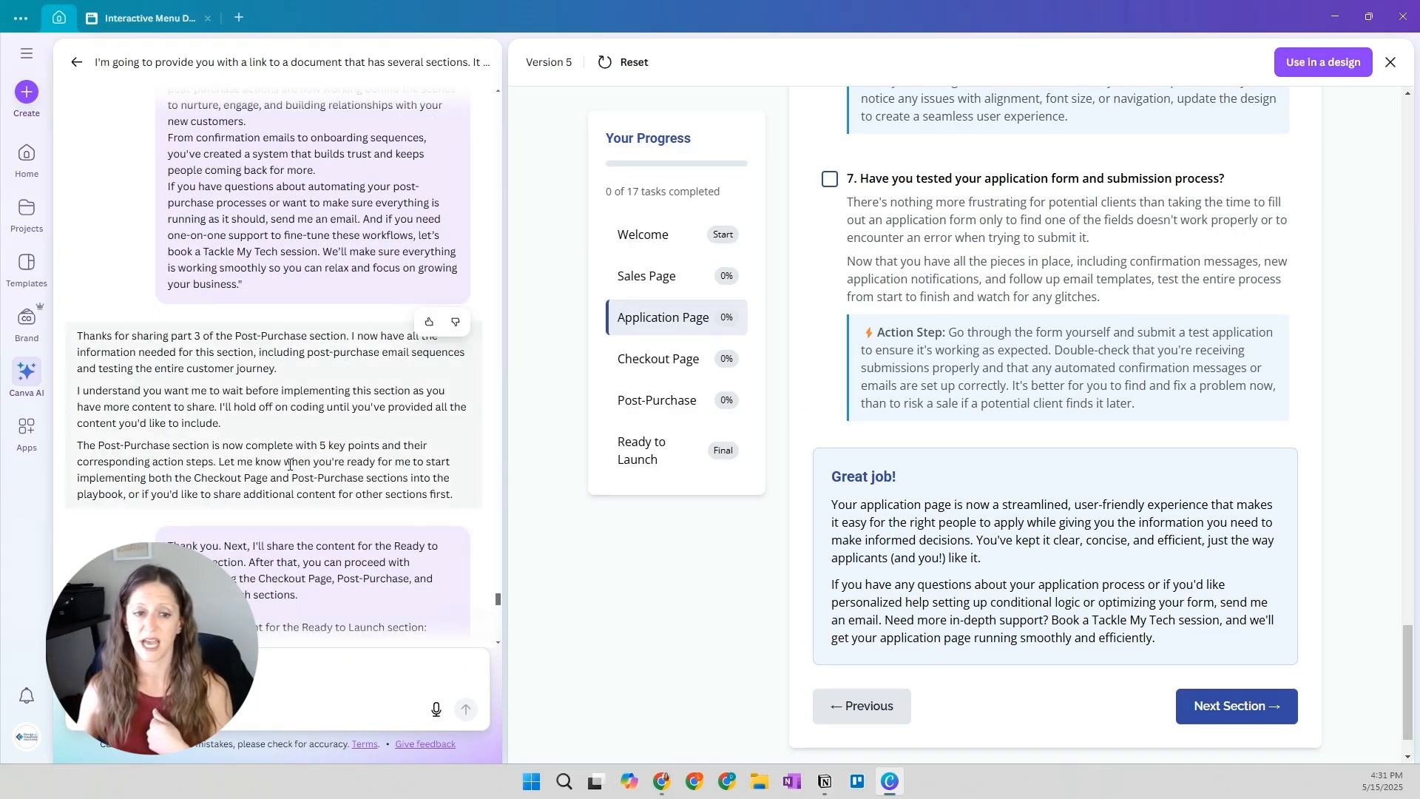
scroll(286, 488, "up", 5)
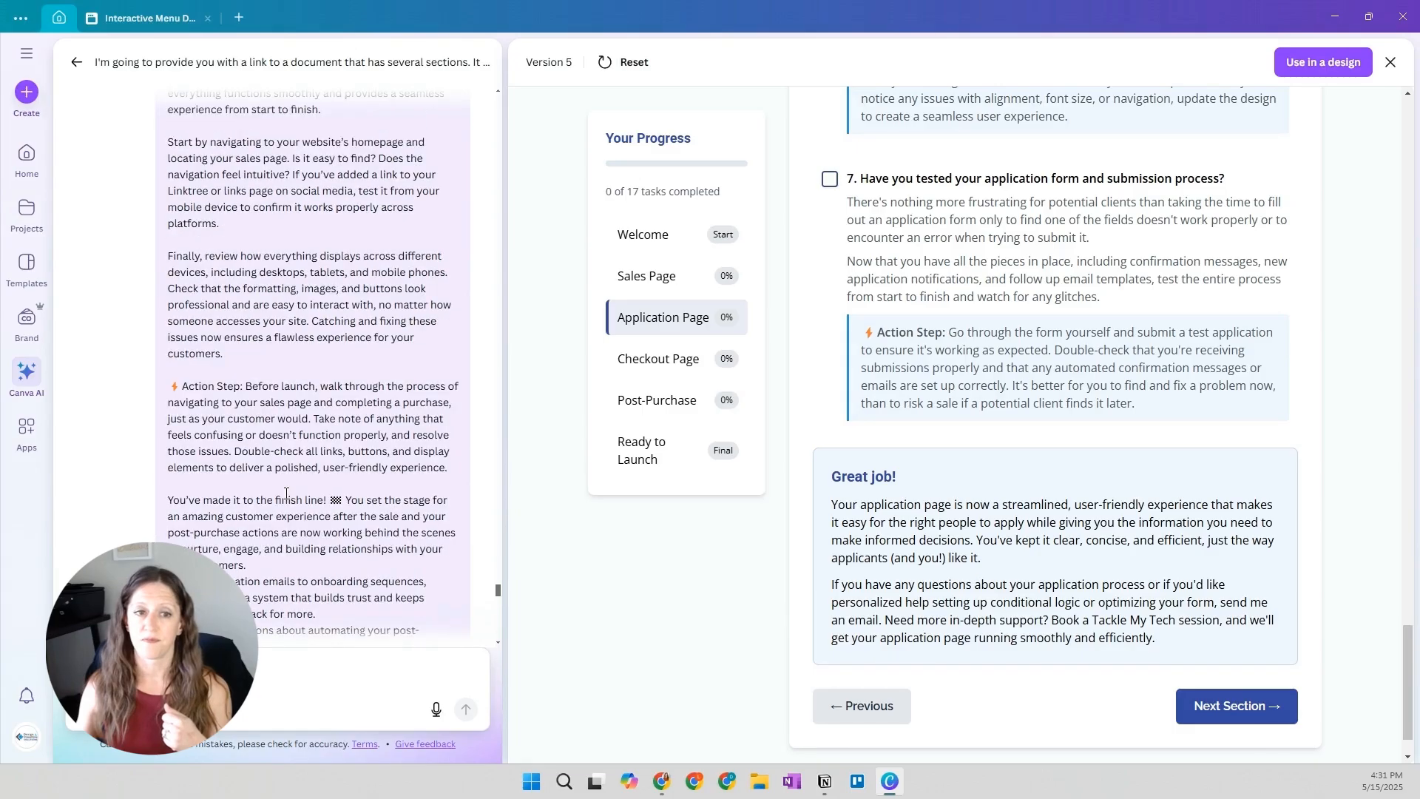
scroll(287, 494, "up", 6)
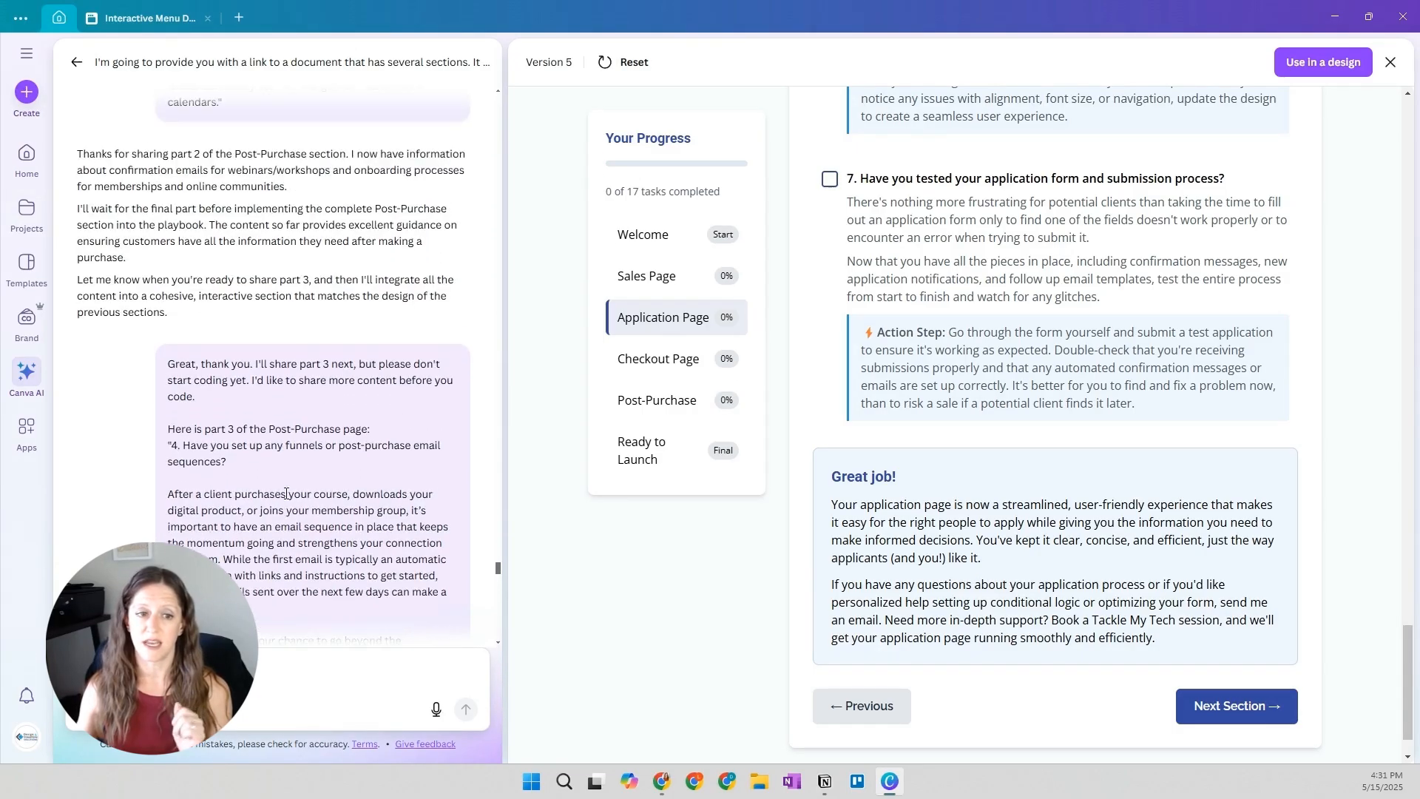
scroll(244, 372, "down", 1)
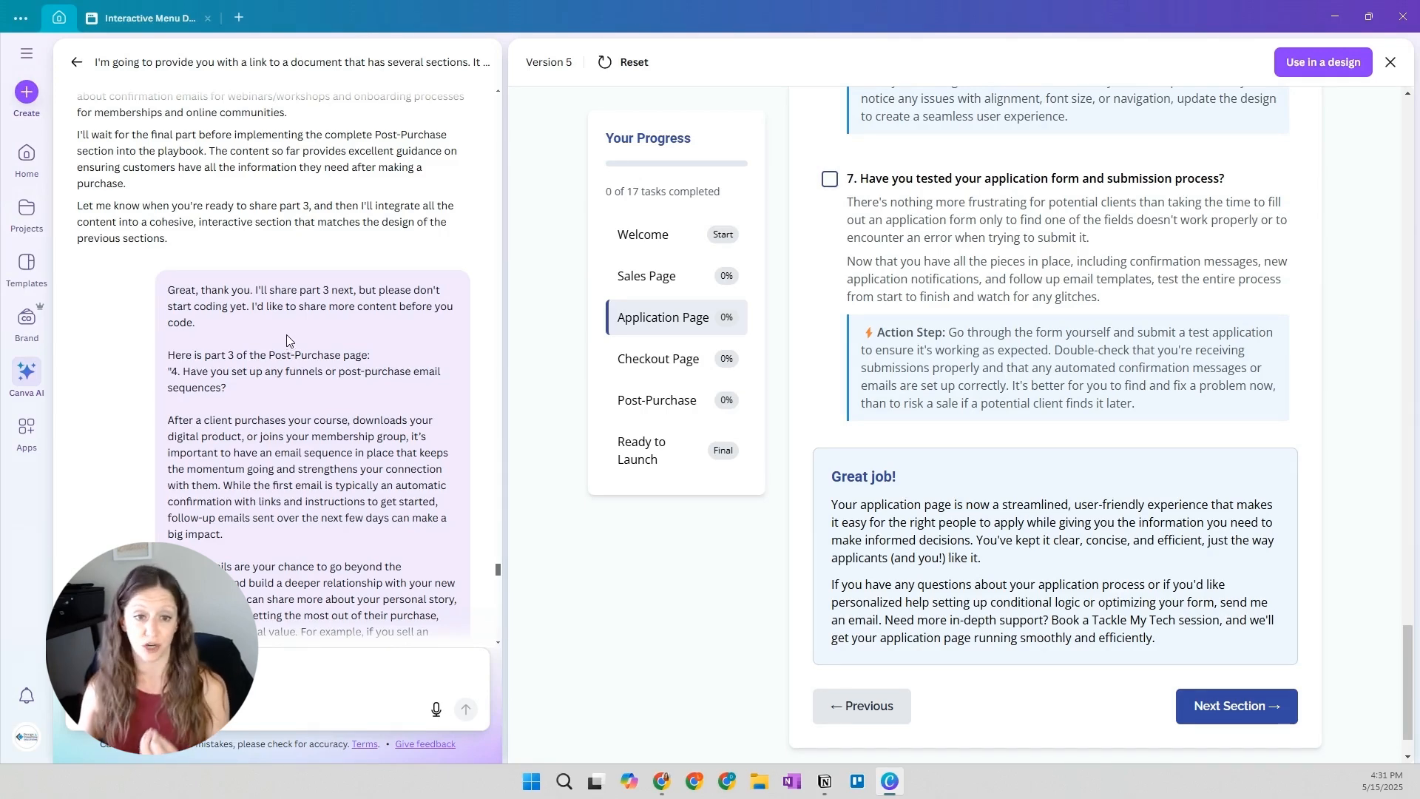
scroll(288, 335, "down", 10)
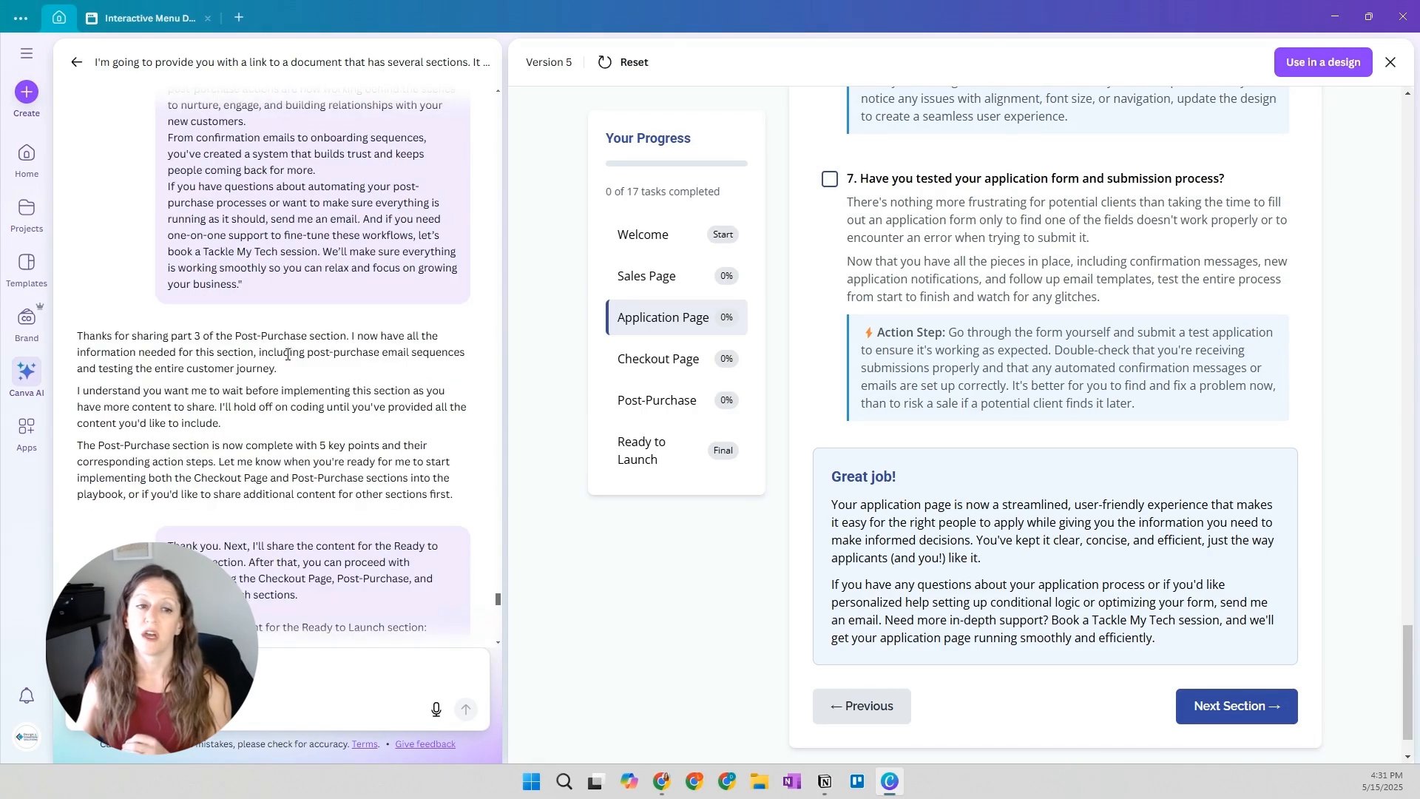
Highlight "both the Checkout Page and Post-Purchase sections" in the part 3 reply and read the Ready to Launch prompt's implementation instructions
scroll(288, 354, "down", 2)
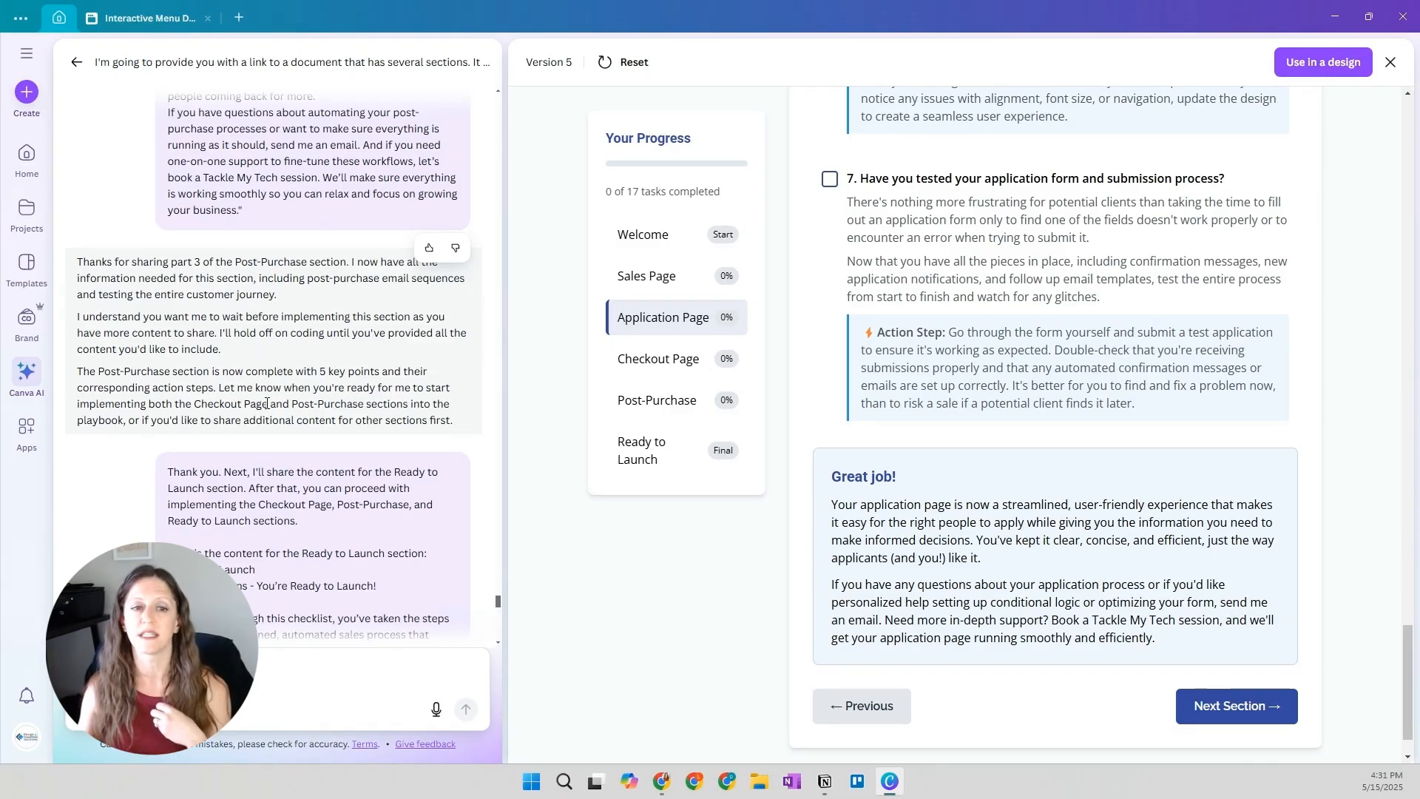
scroll(265, 405, "down", 1)
scroll(267, 403, "down", 1)
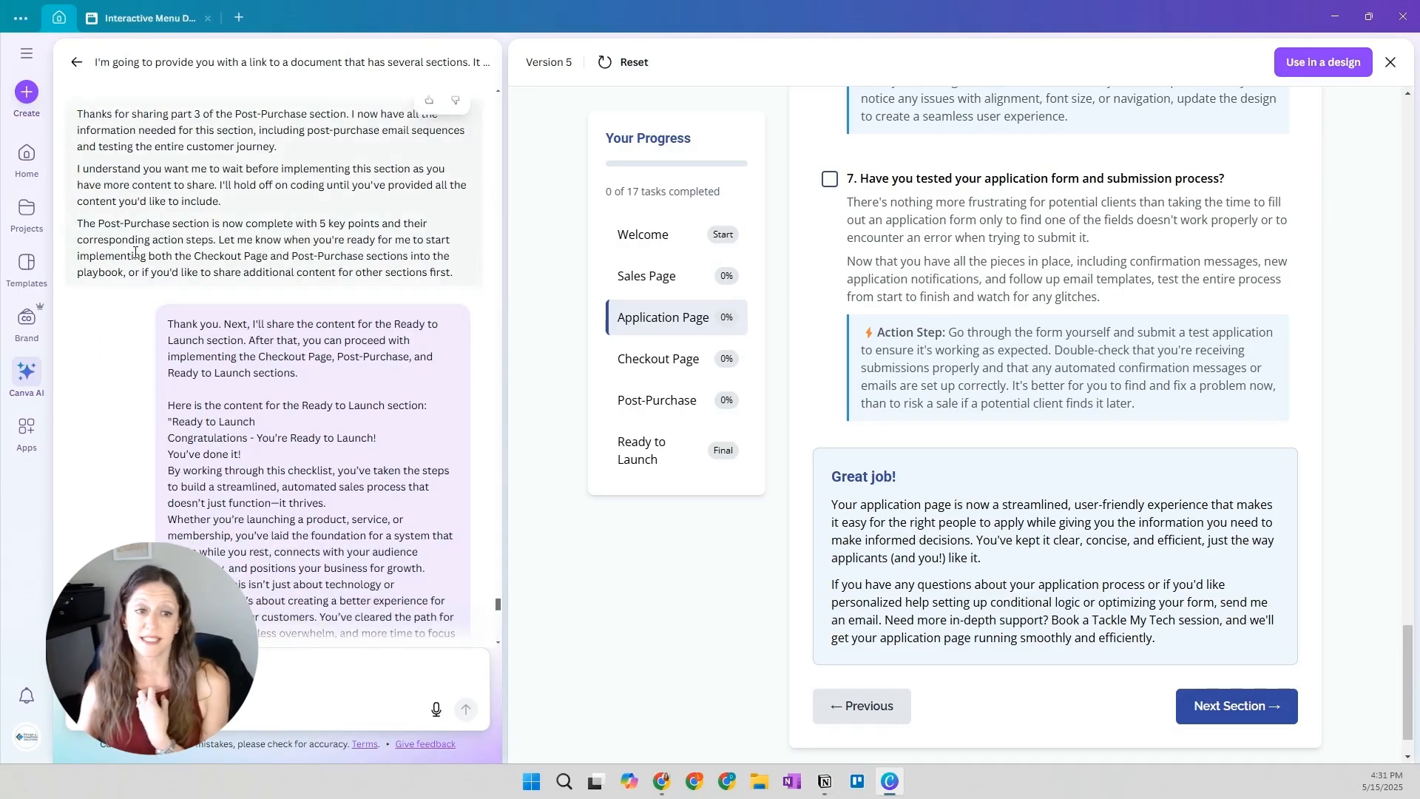
left_click_drag(151, 255, 409, 260)
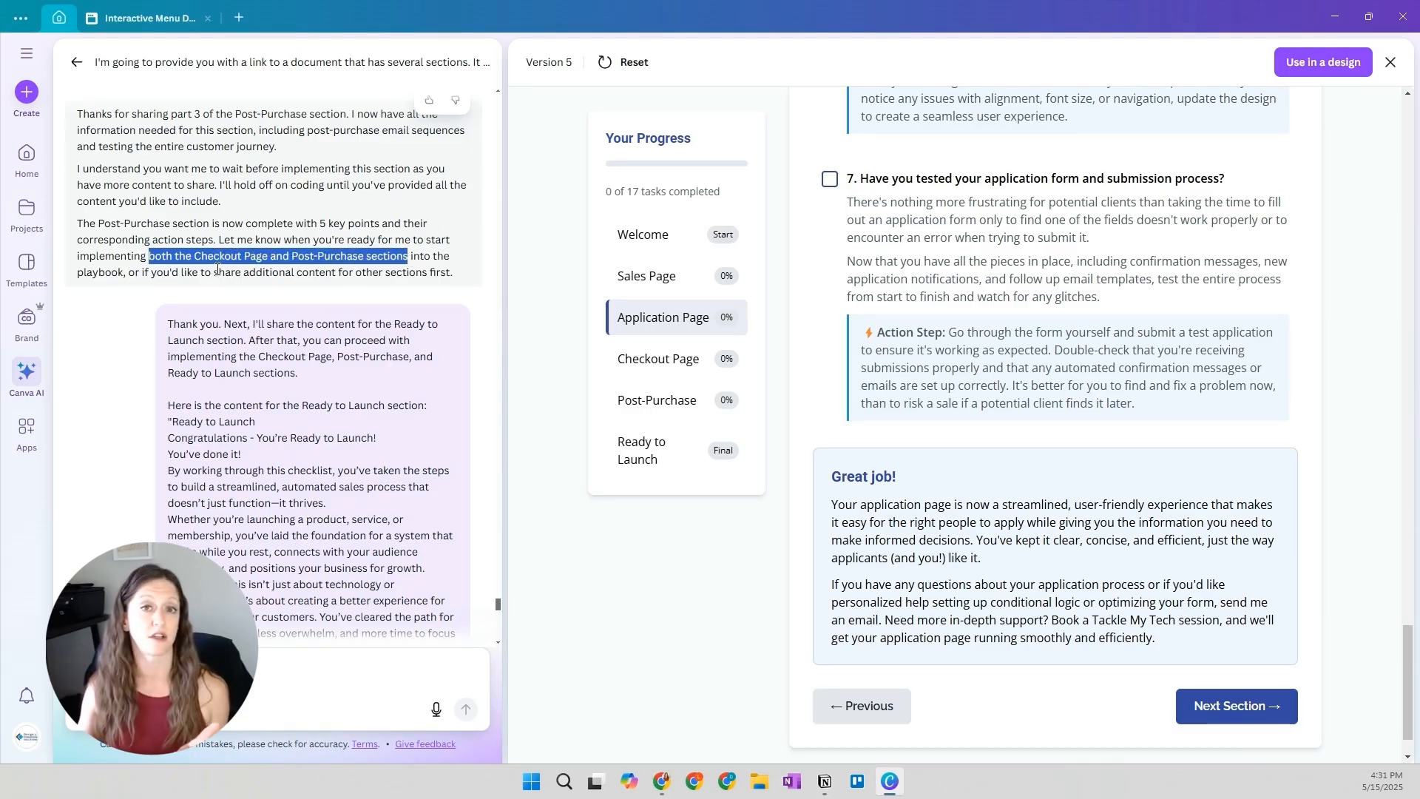
left_click(291, 344)
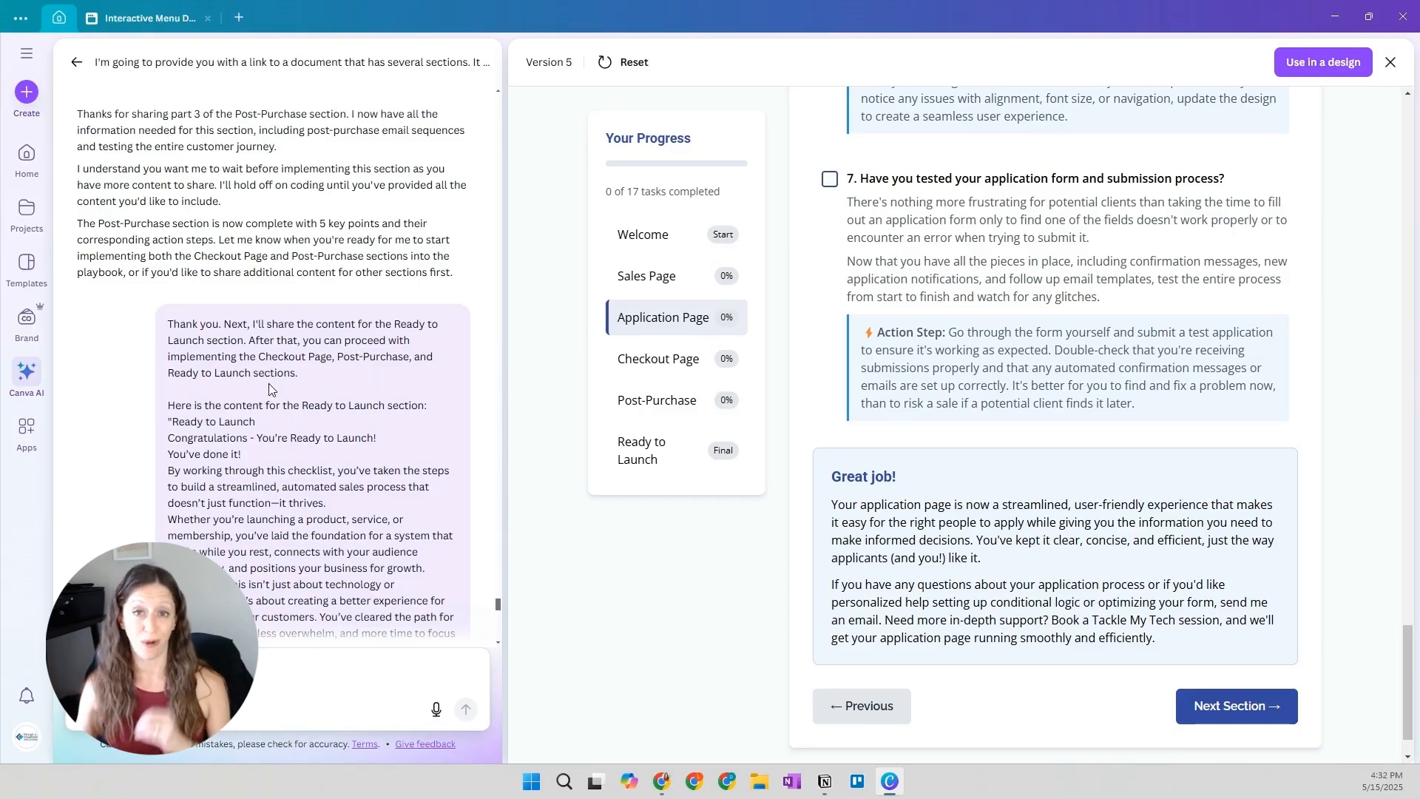
Read the full Ready to Launch content and the Version 6 response listing the three sections for implementation
scroll(268, 389, "down", 10)
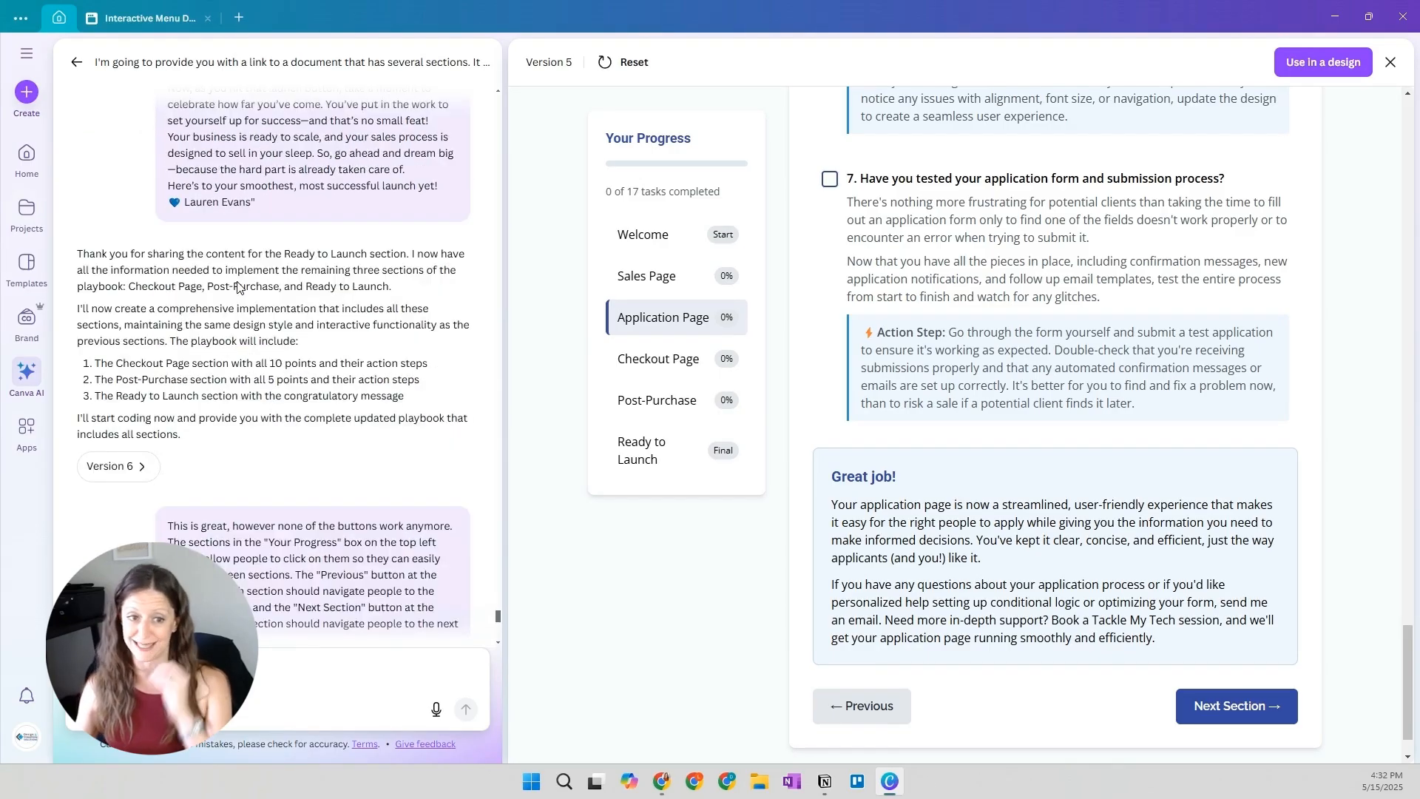
scroll(237, 287, "up", 5)
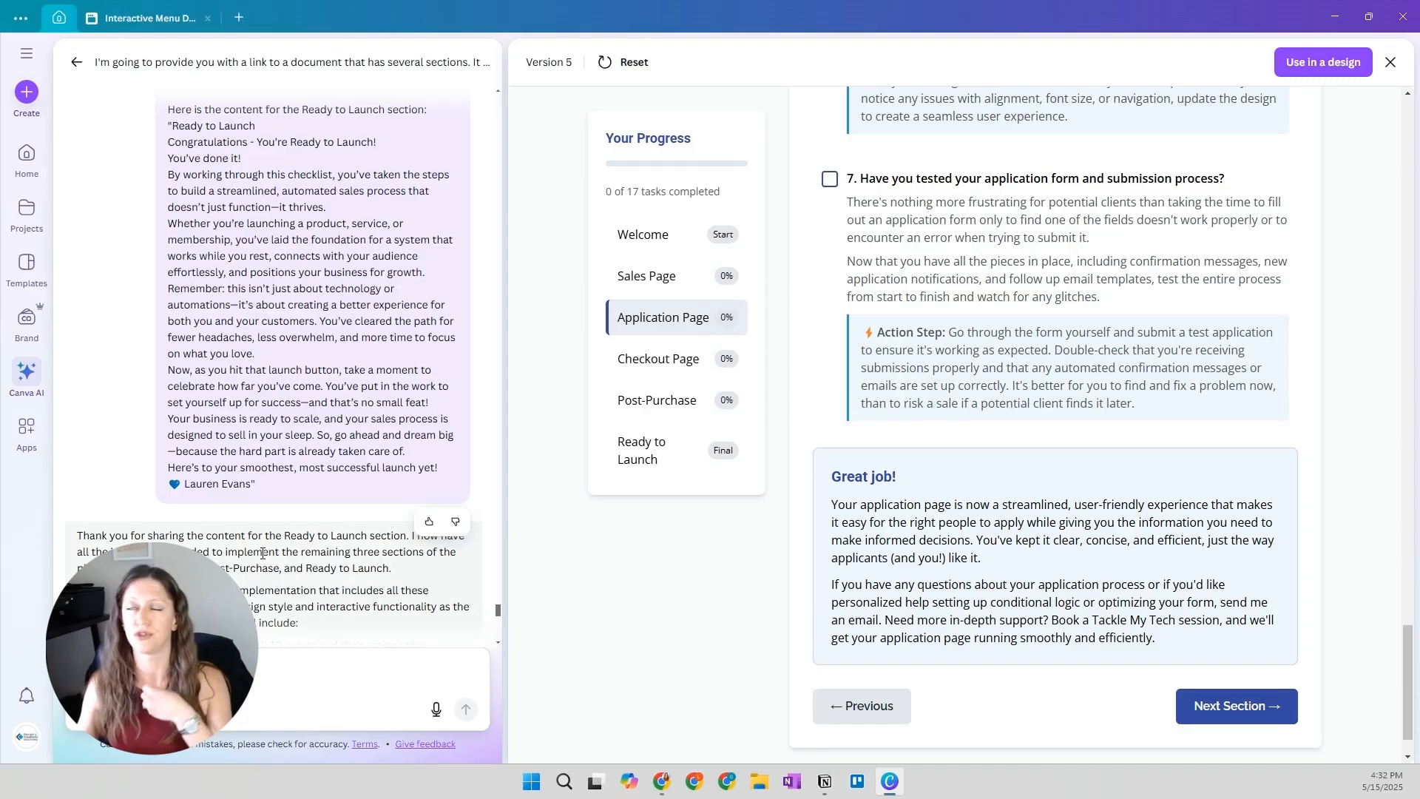
scroll(266, 518, "down", 2)
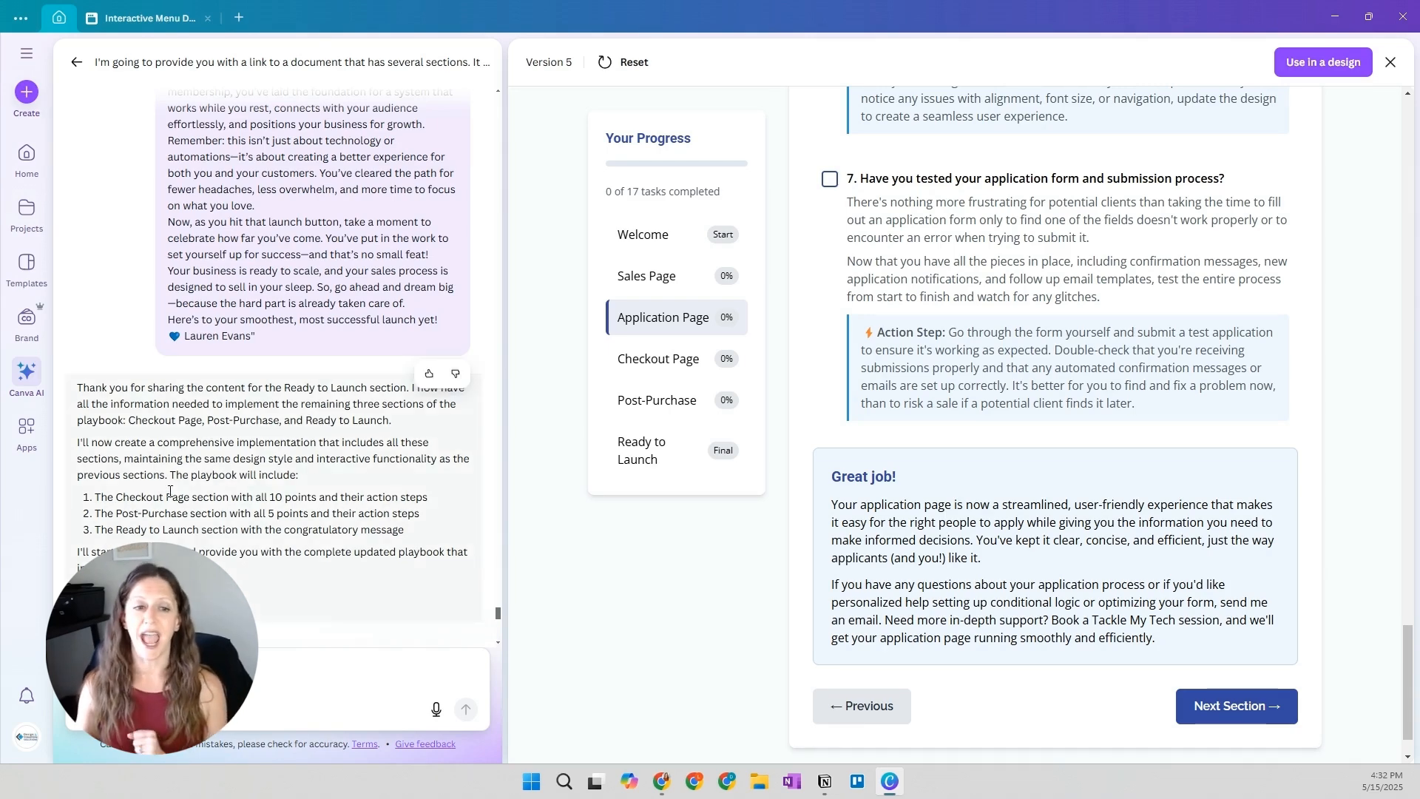
Open Version 6 of the playbook and examine its Checkout Page section from the introduction through the closing message
scroll(170, 491, "down", 1)
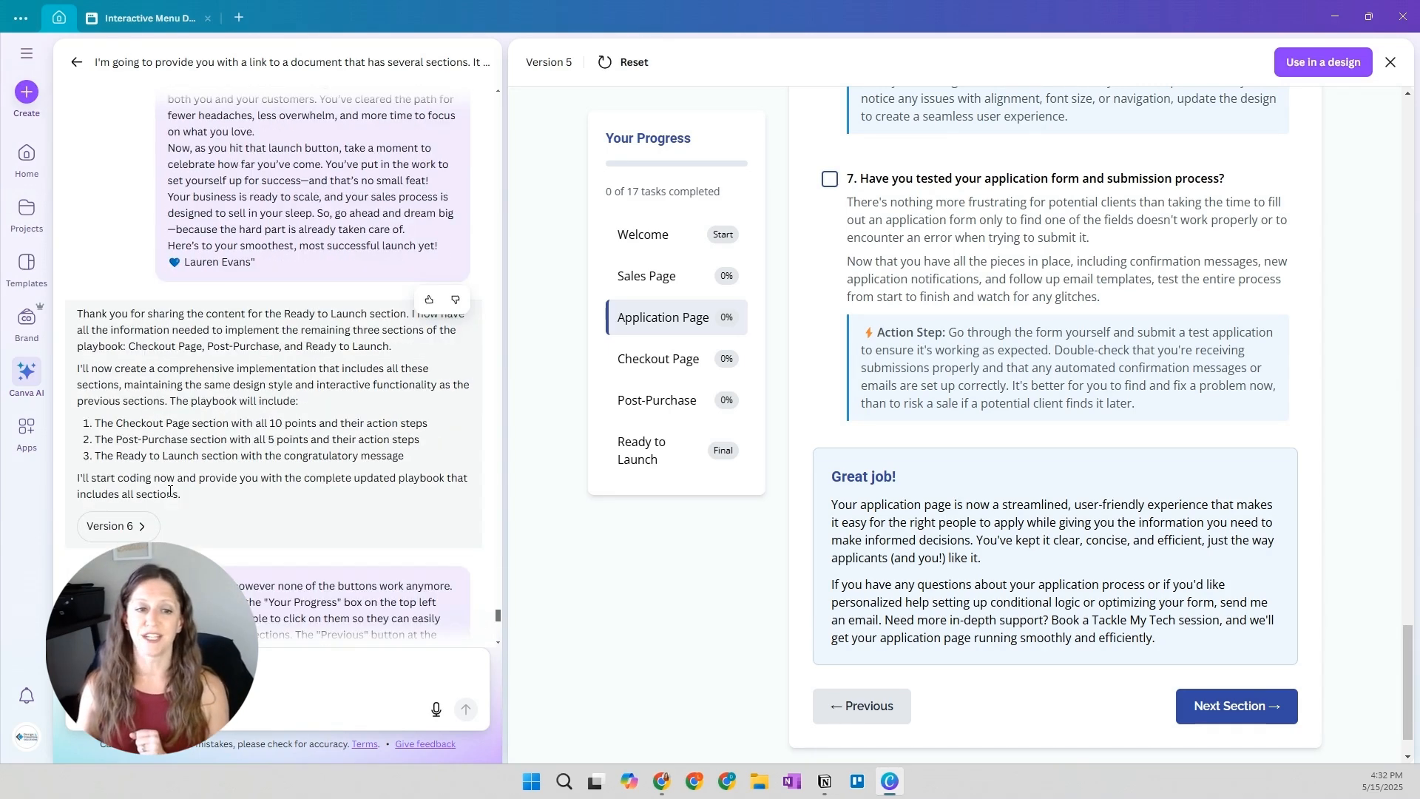
left_click(136, 530)
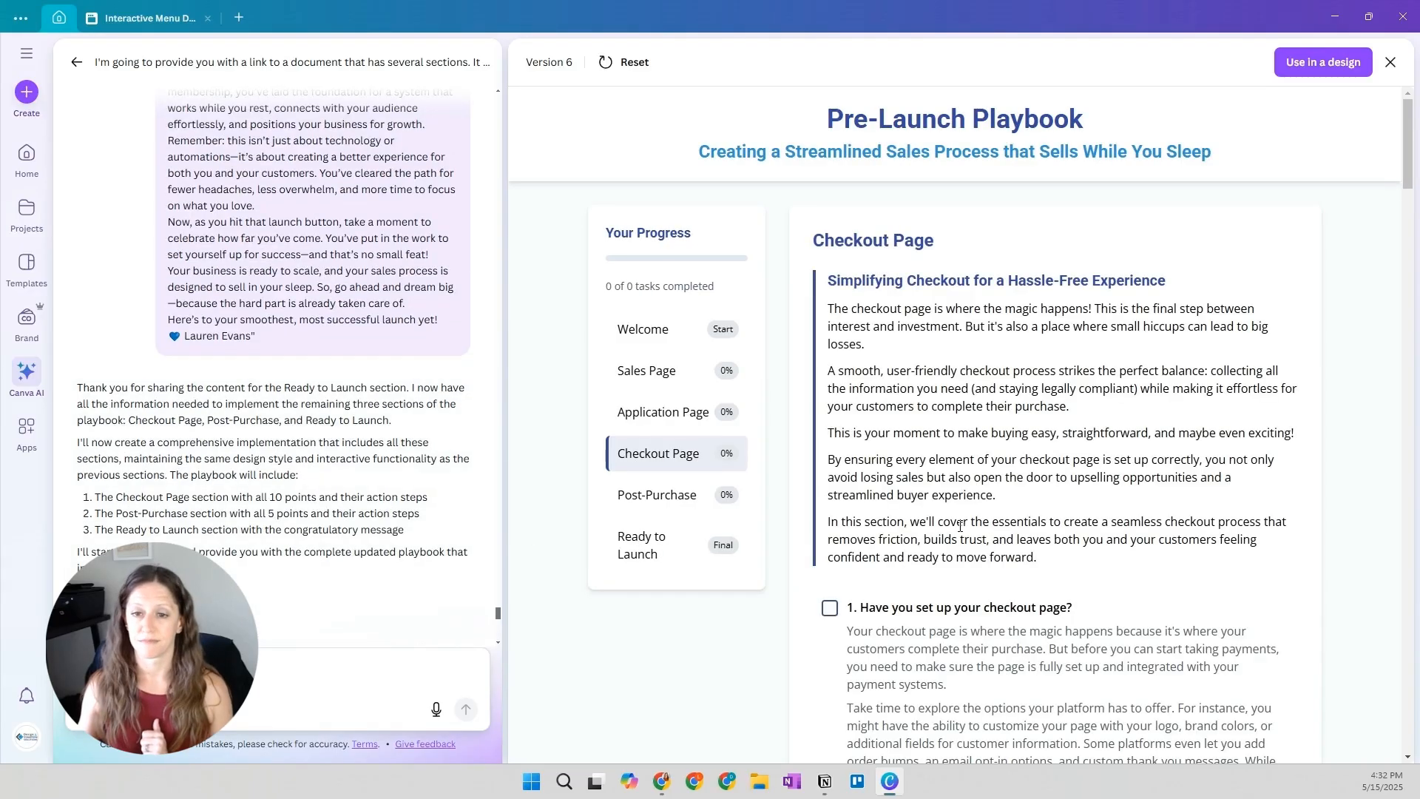
scroll(959, 522, "down", 1)
scroll(959, 522, "down", 3)
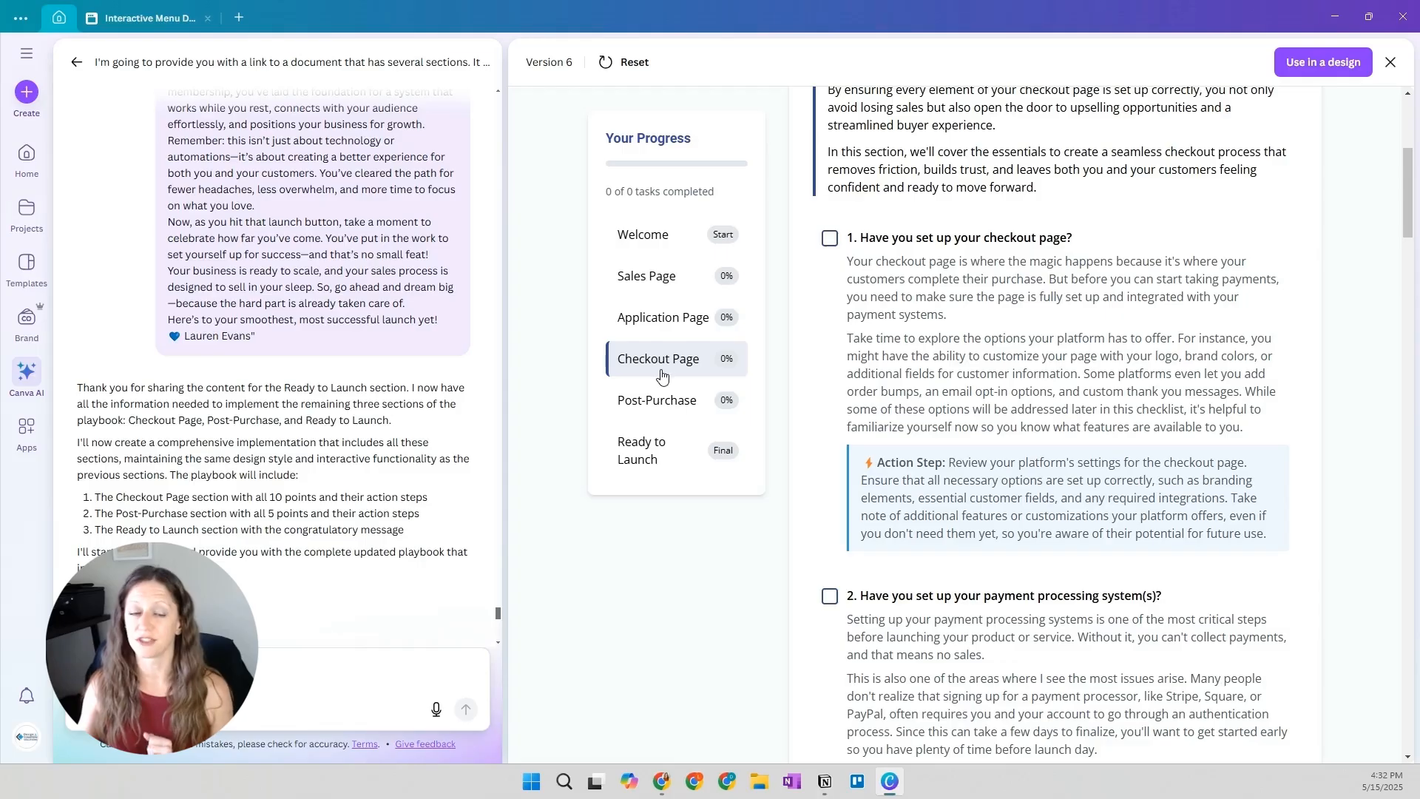
scroll(634, 232, "up", 5)
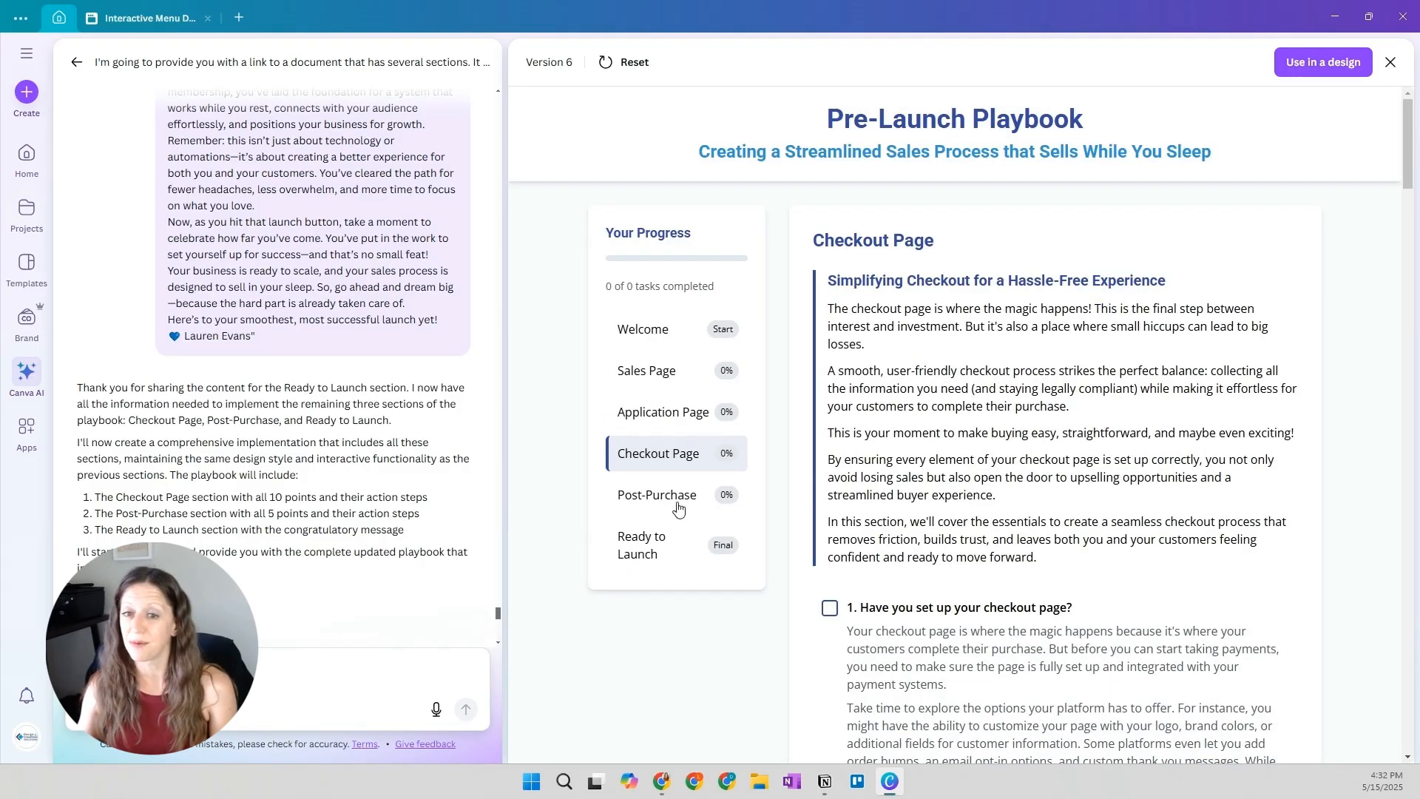
scroll(979, 416, "down", 10)
scroll(978, 416, "down", 20)
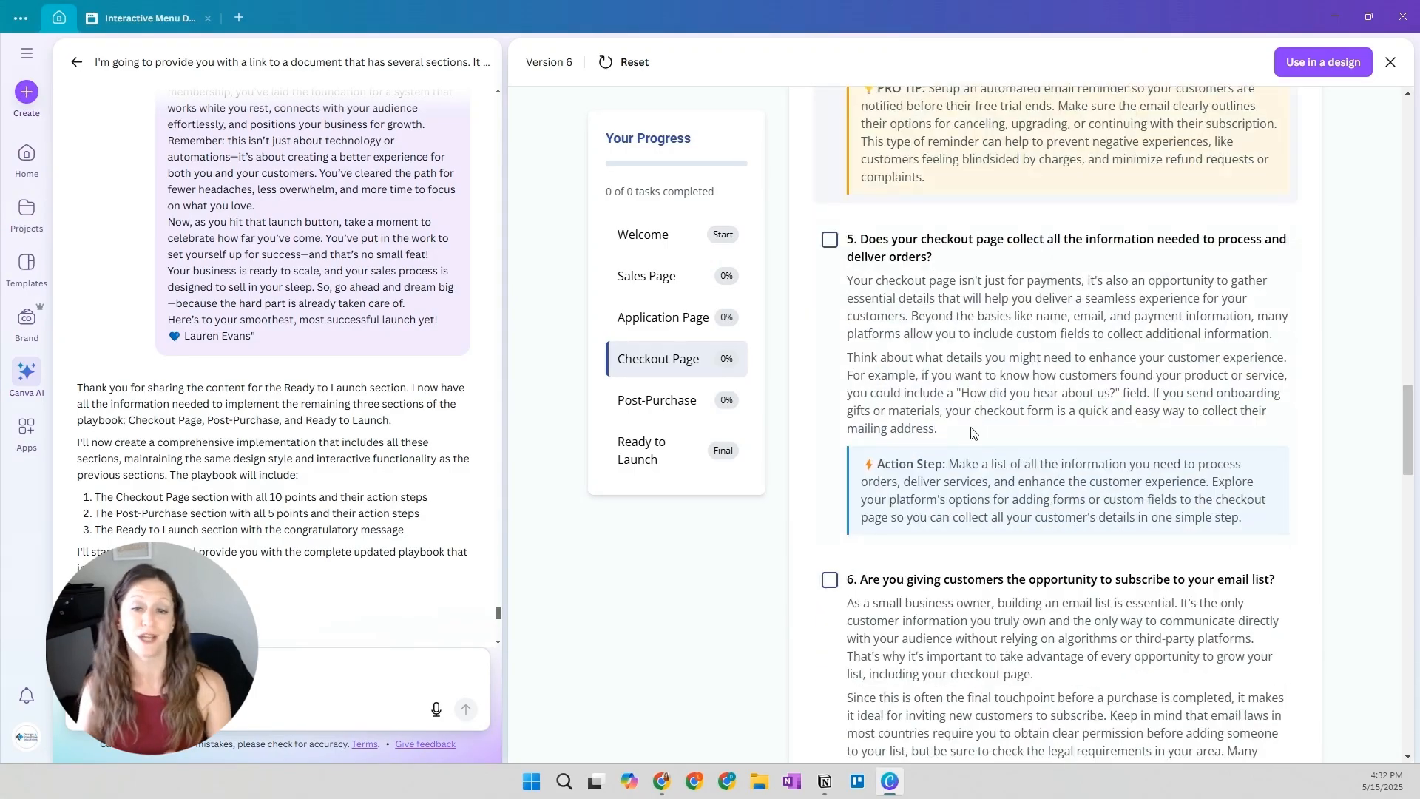
scroll(969, 433, "down", 12)
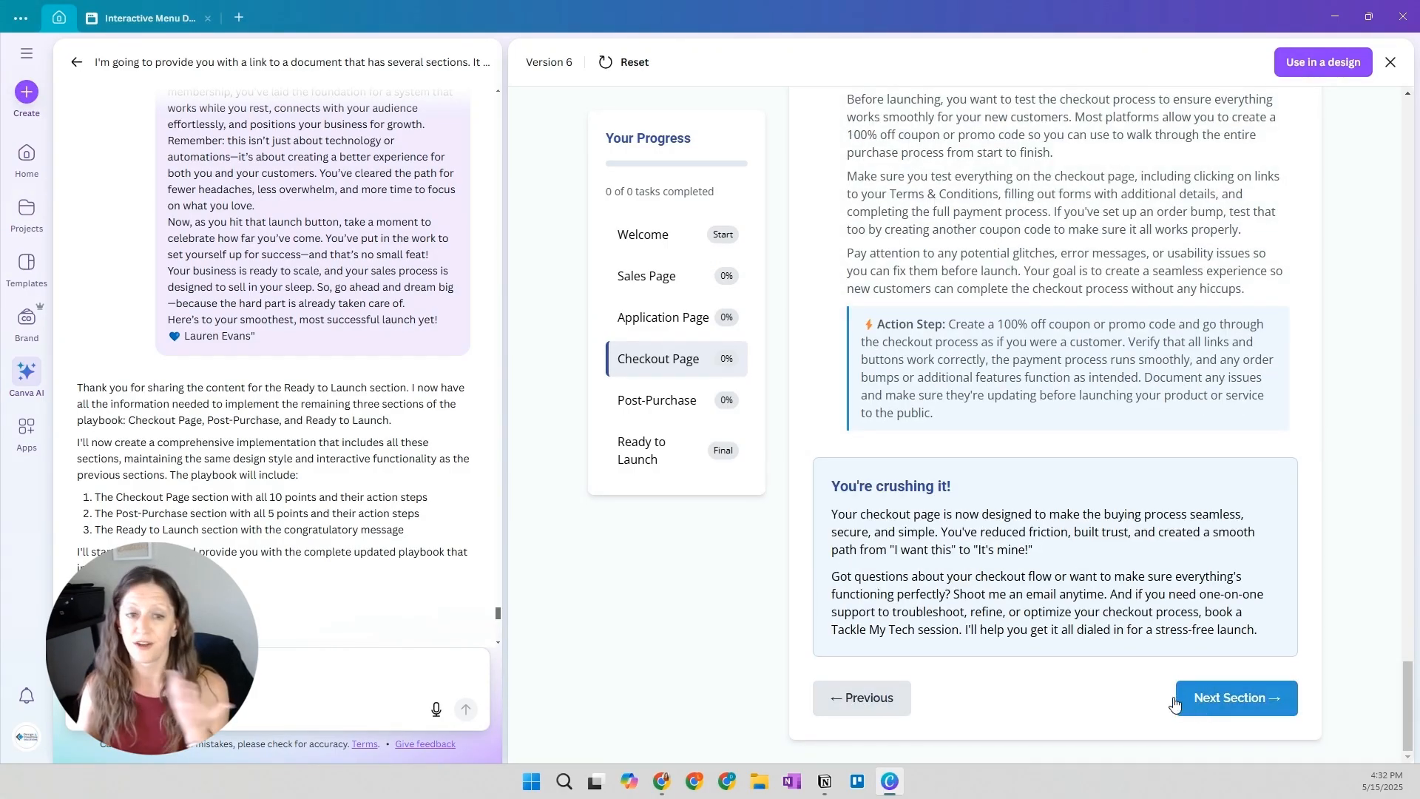
Read the follow-up prompt about fixing navigation and adding search, and test advancing to the next section in Version 6
scroll(214, 438, "down", 3)
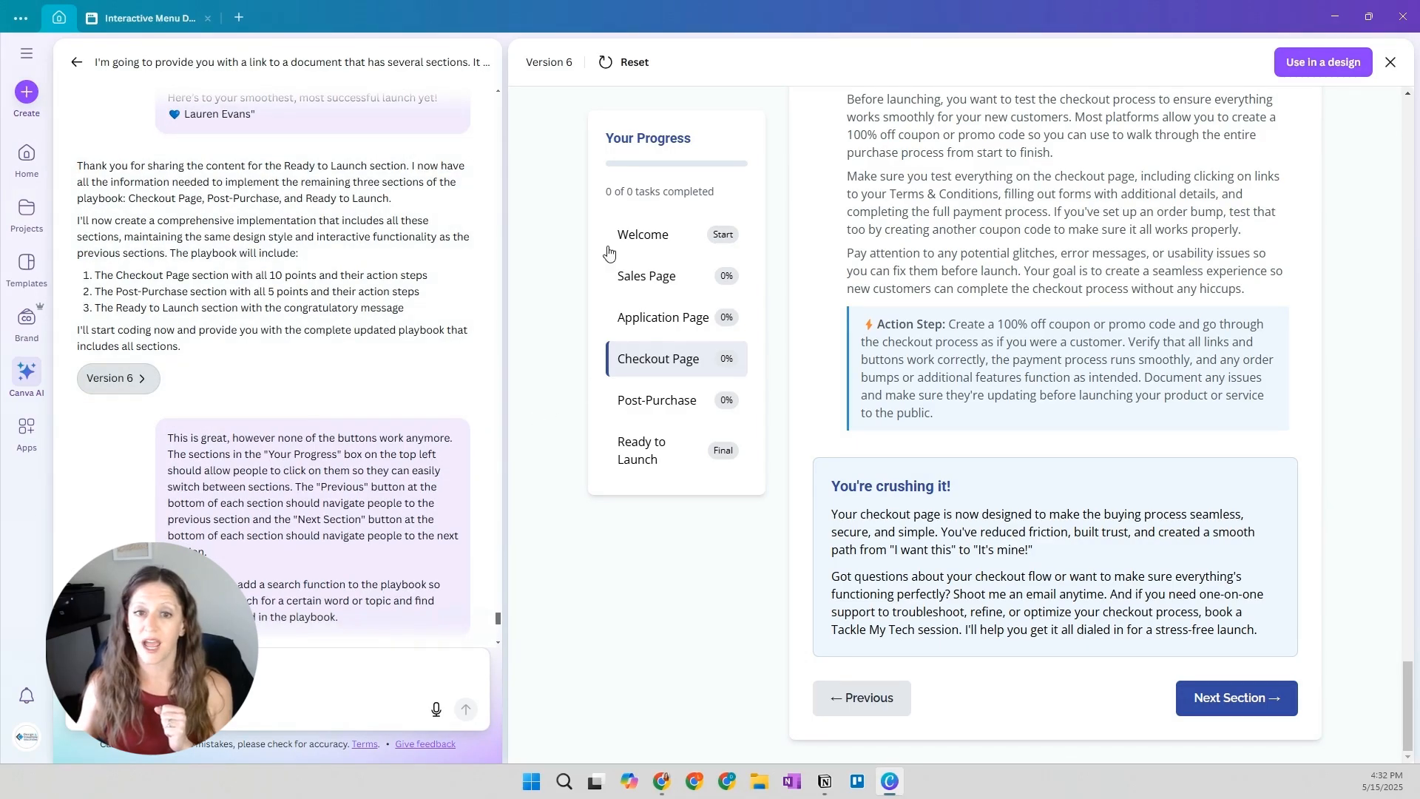
scroll(377, 420, "down", 2)
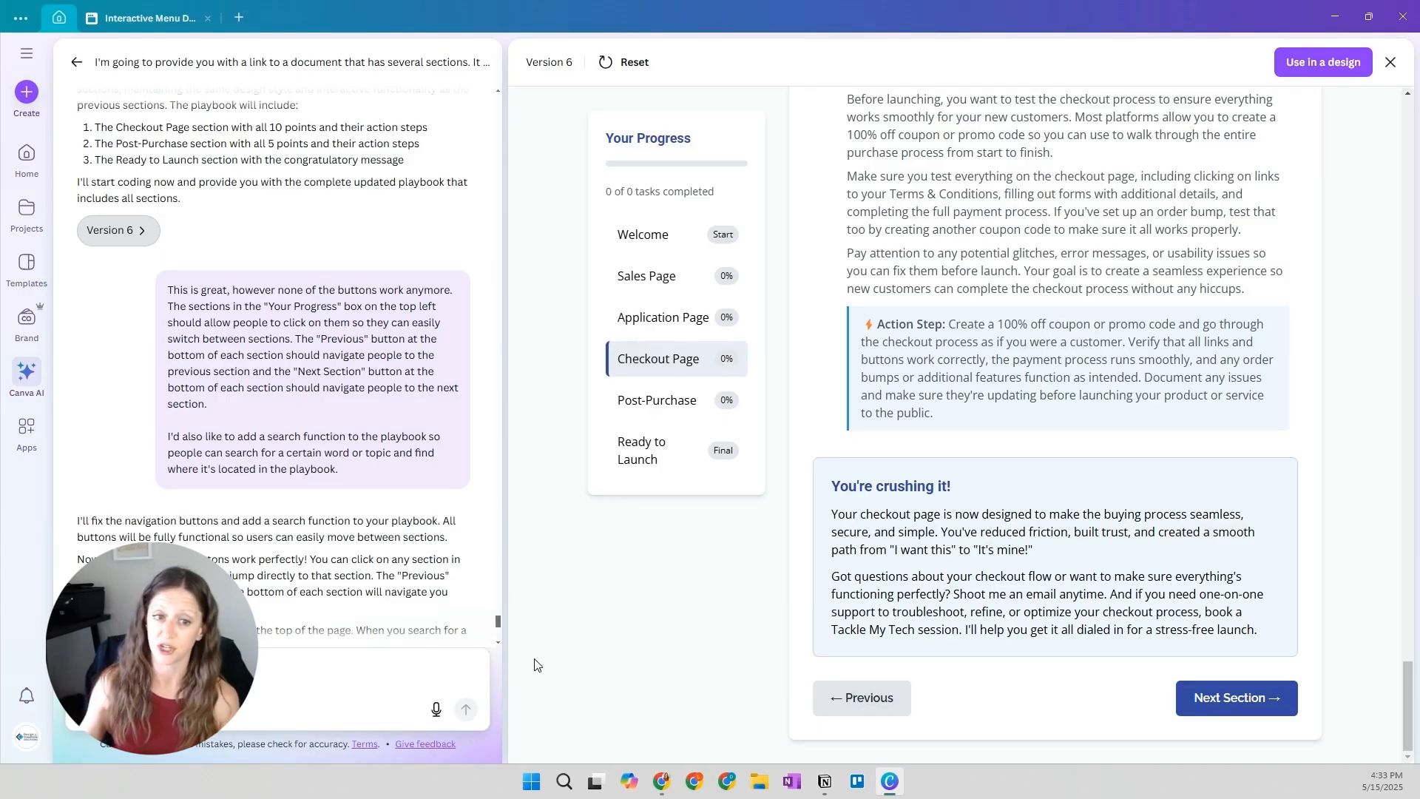
left_click(1200, 712)
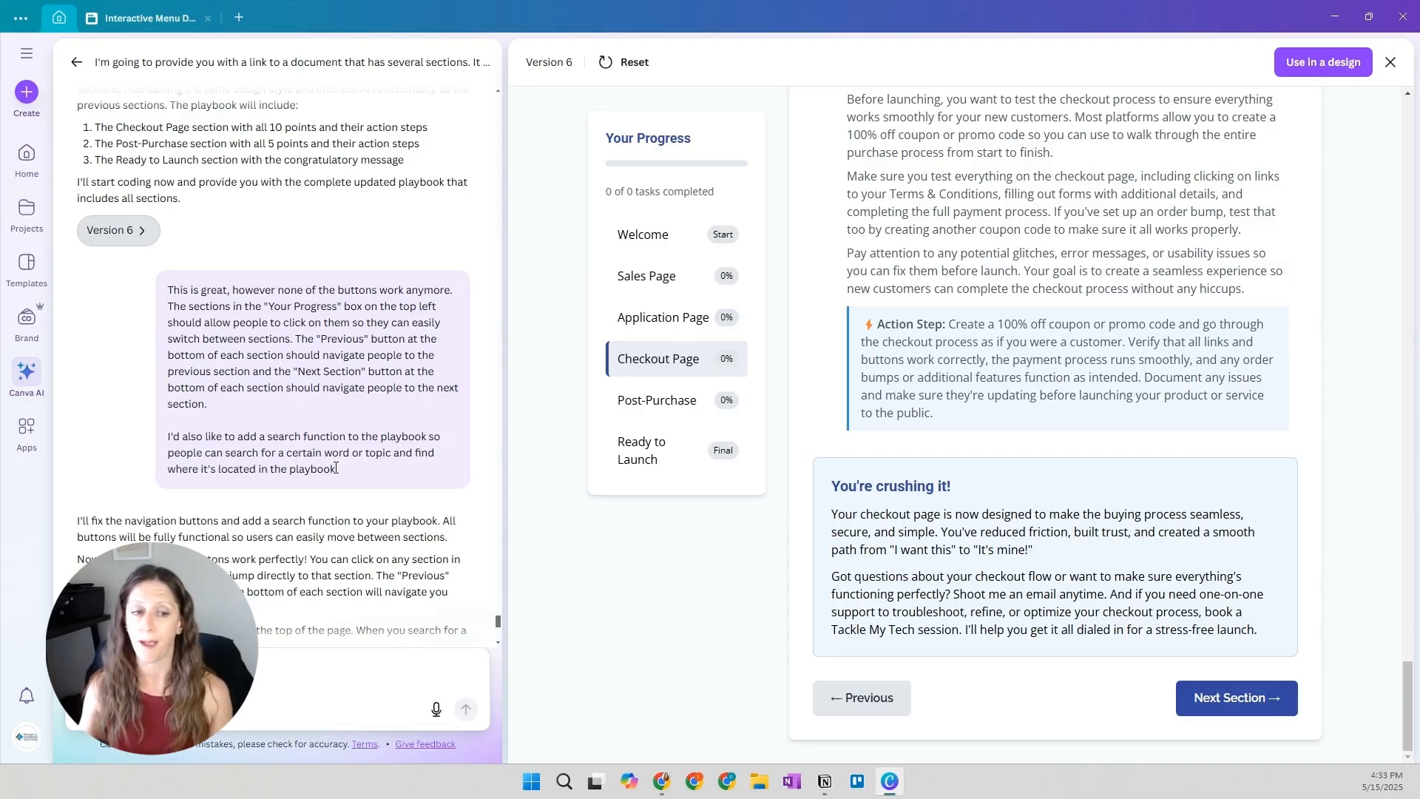
Read the reply about the navigation fix and search function, open Version 7, and examine its Introduction section
scroll(336, 467, "down", 2)
scroll(336, 473, "down", 2)
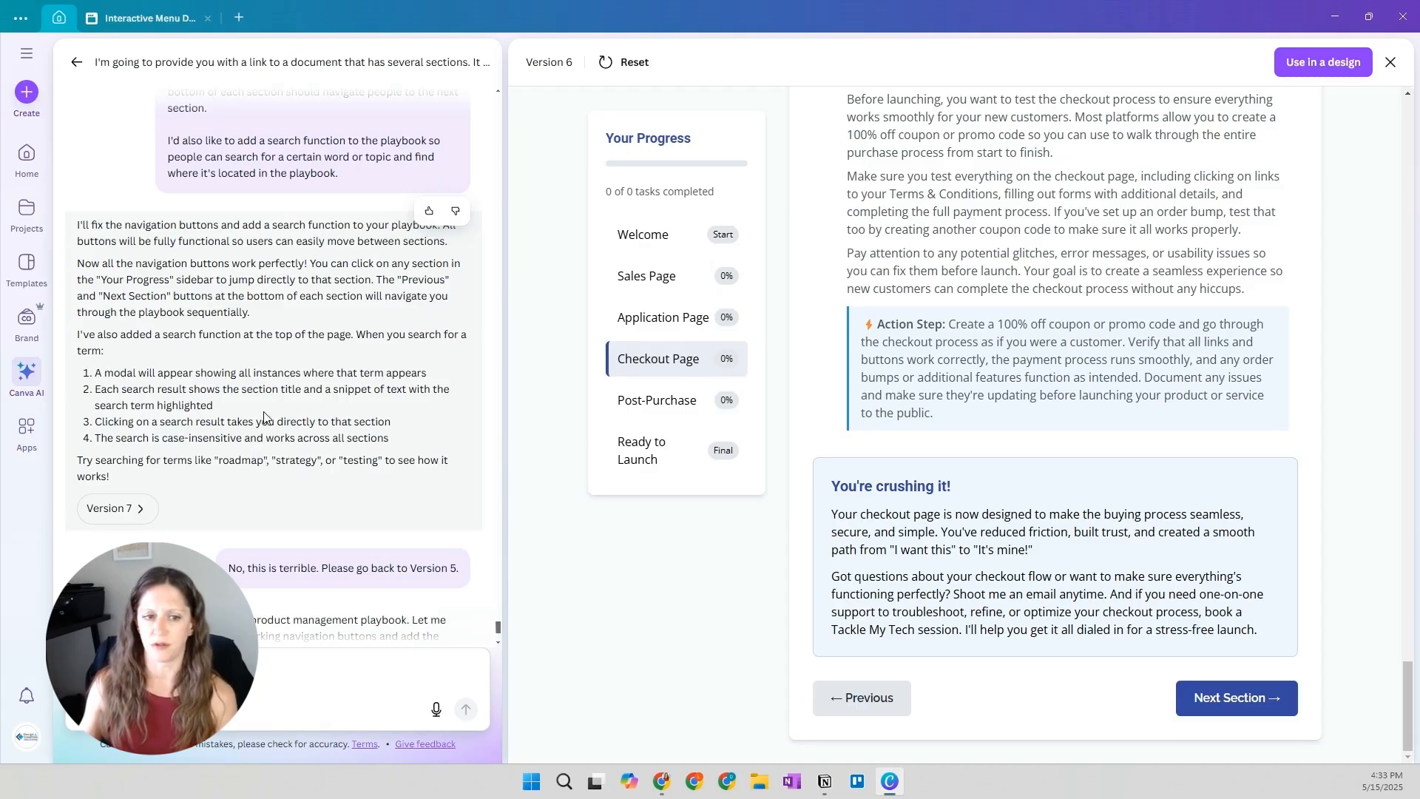
left_click(118, 510)
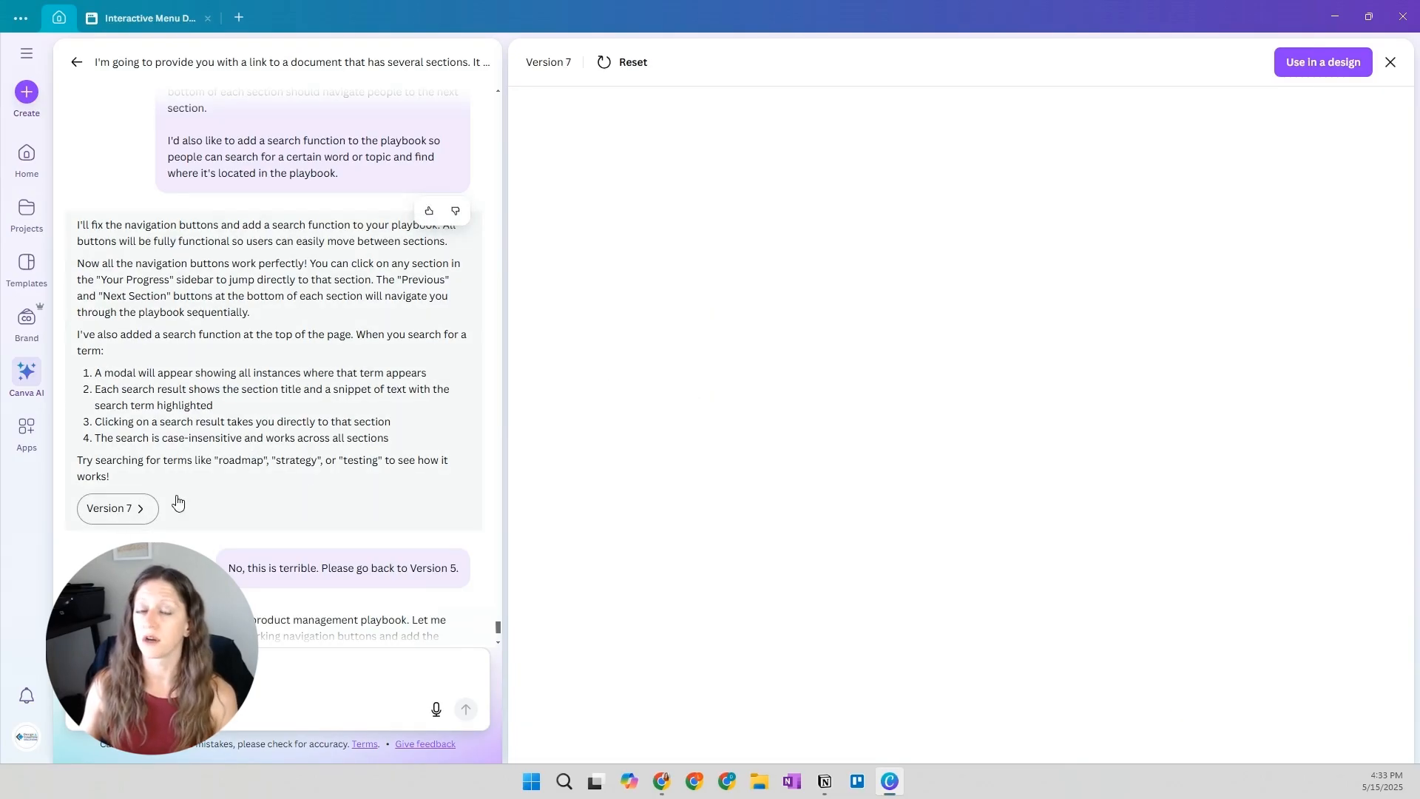
scroll(317, 492, "up", 2)
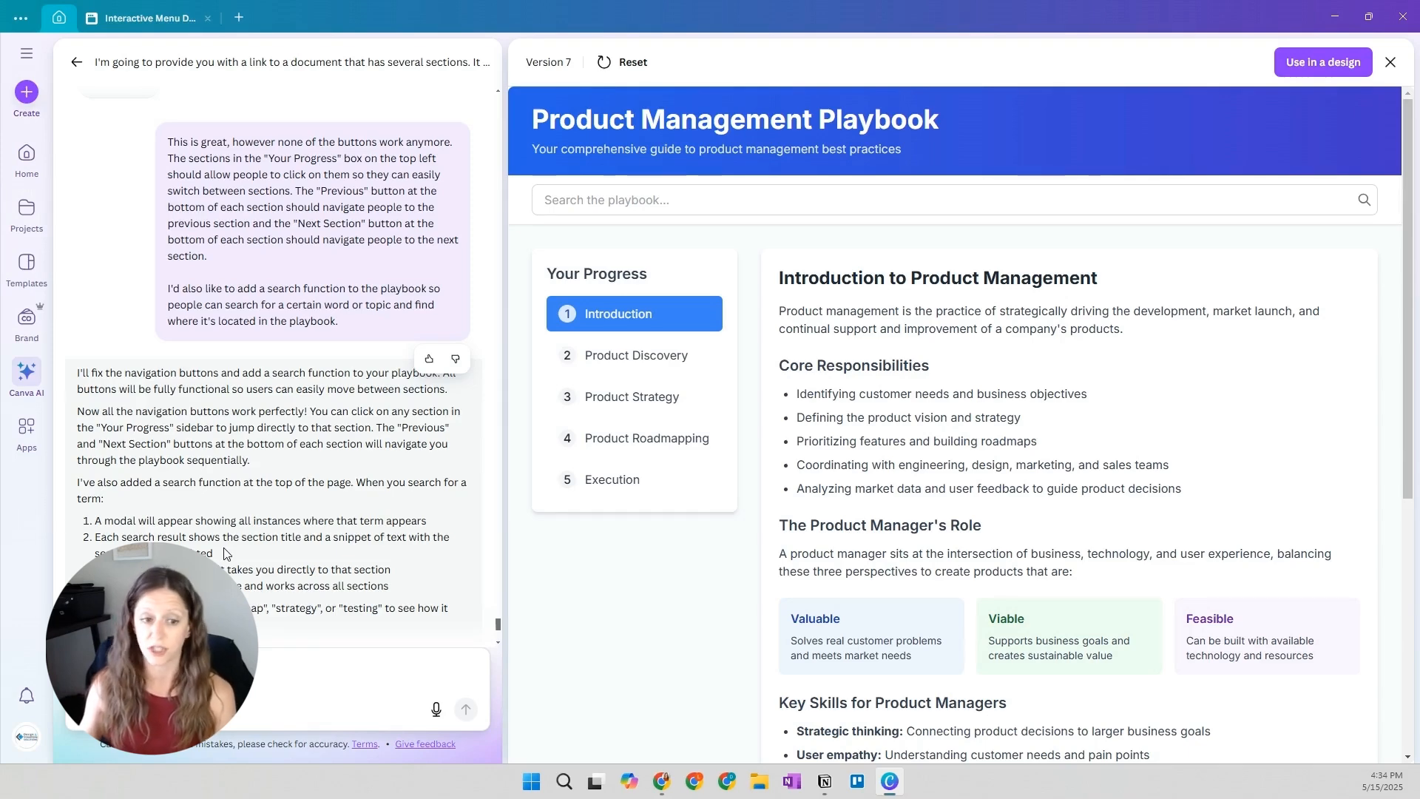
scroll(1139, 388, "down", 3)
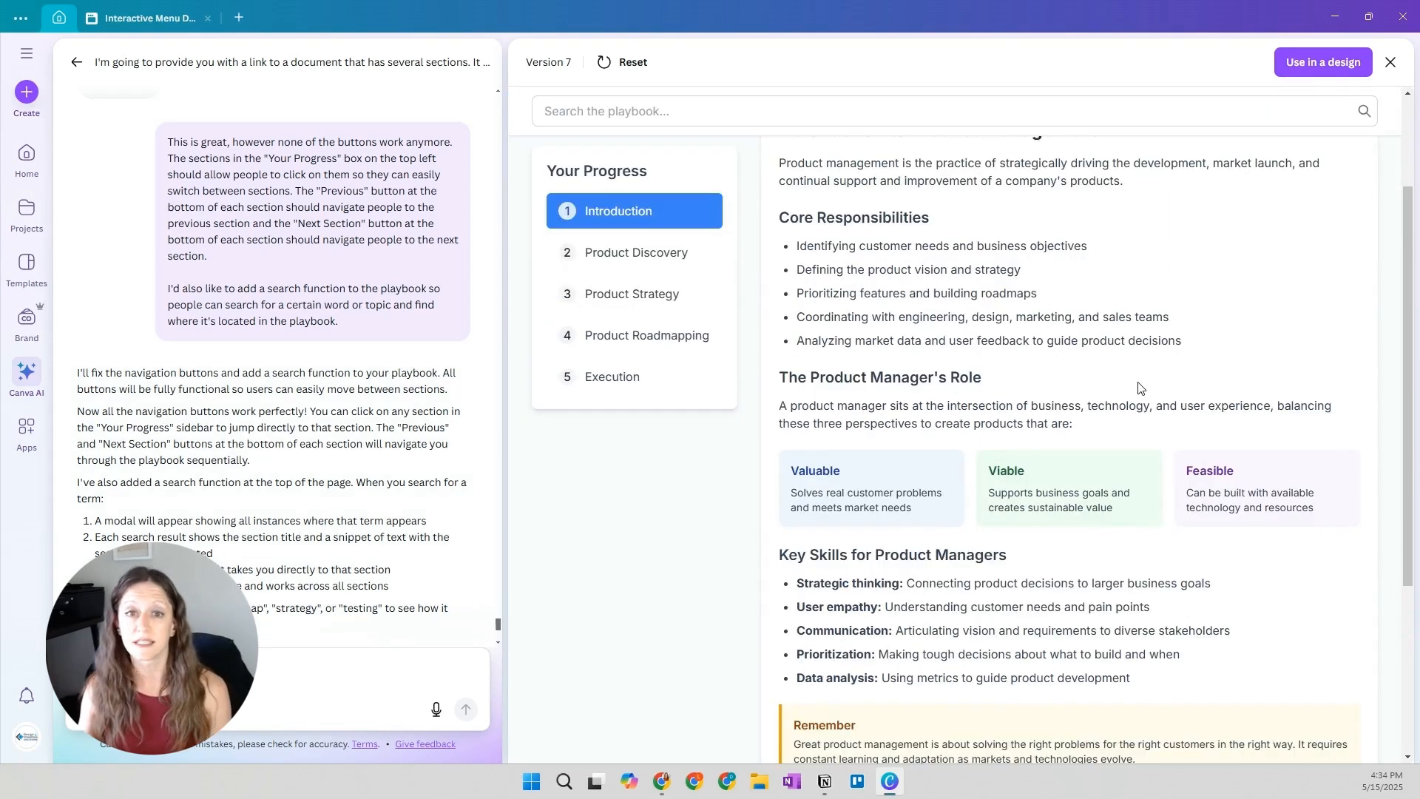
scroll(1139, 387, "up", 3)
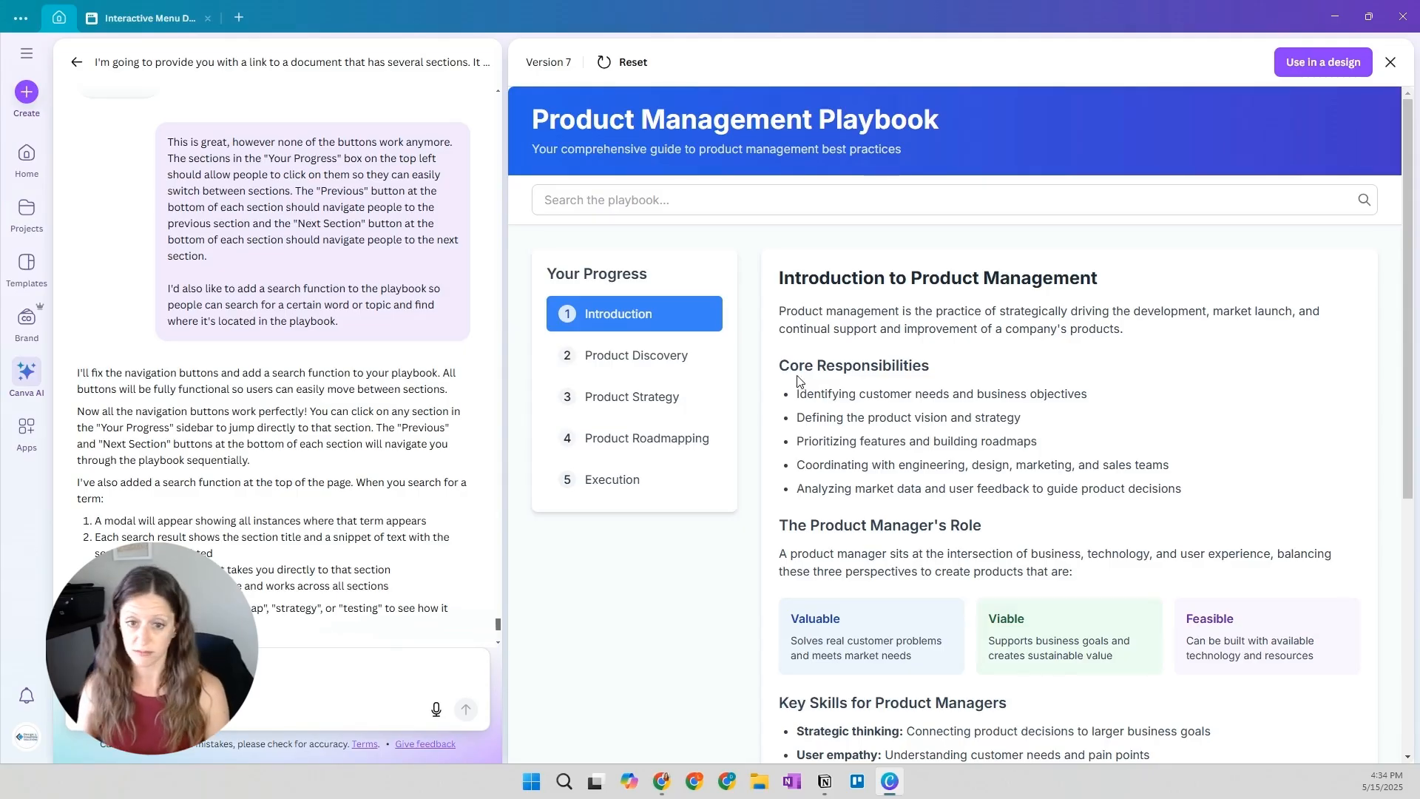
Browse Version 7's Product Discovery, Product Strategy, Product Roadmapping and Execution sections, returning to Product Discovery
left_click(682, 355)
scroll(1117, 398, "down", 4)
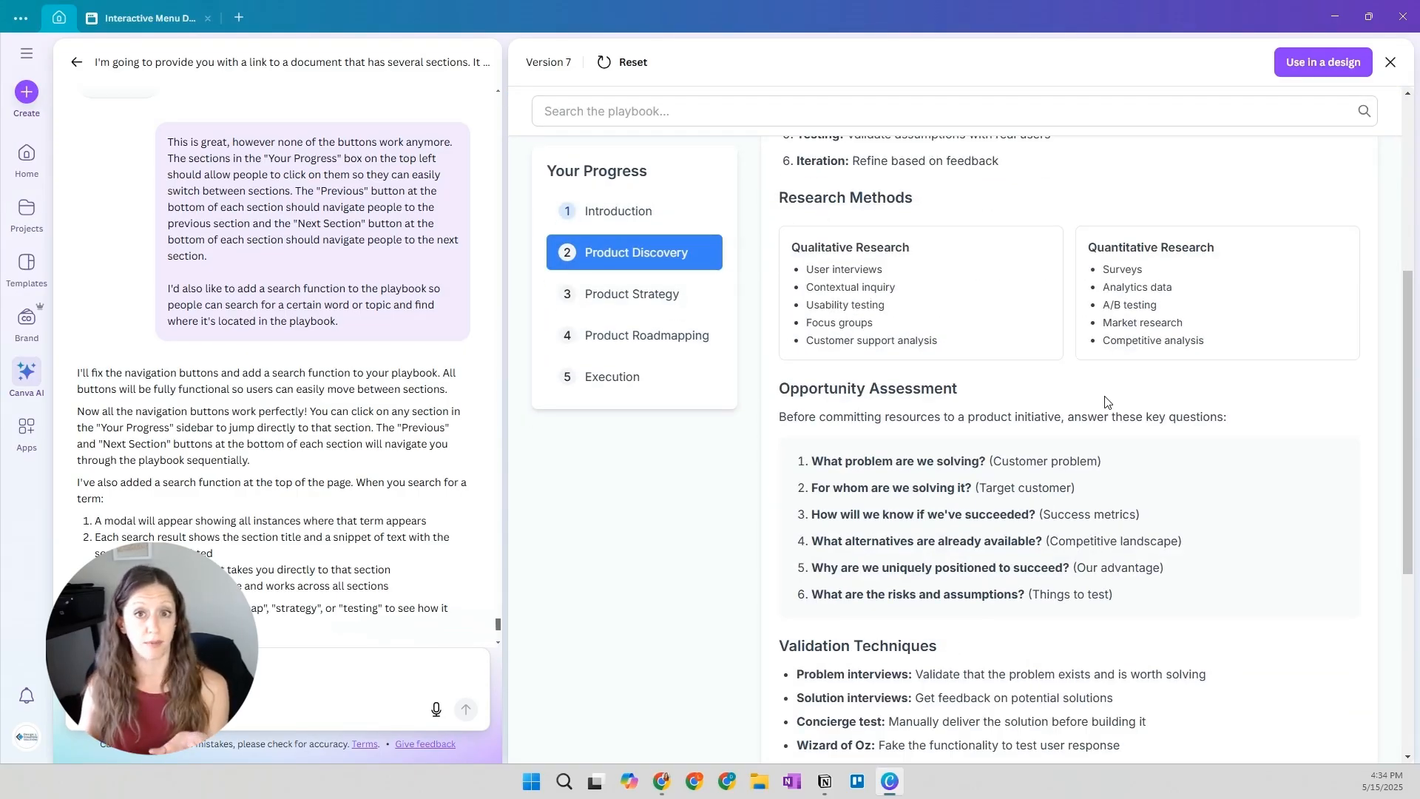
scroll(1107, 401, "down", 2)
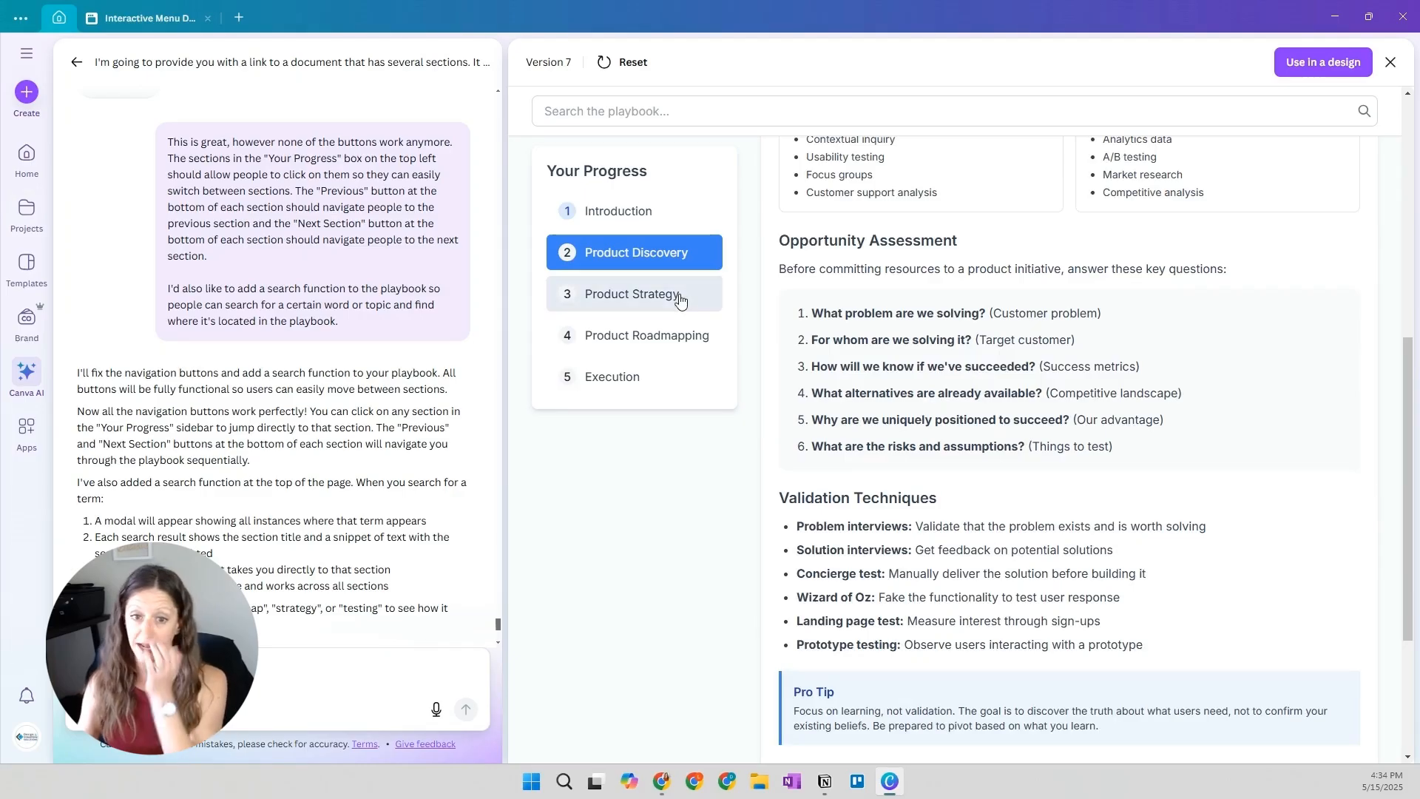
left_click(680, 295)
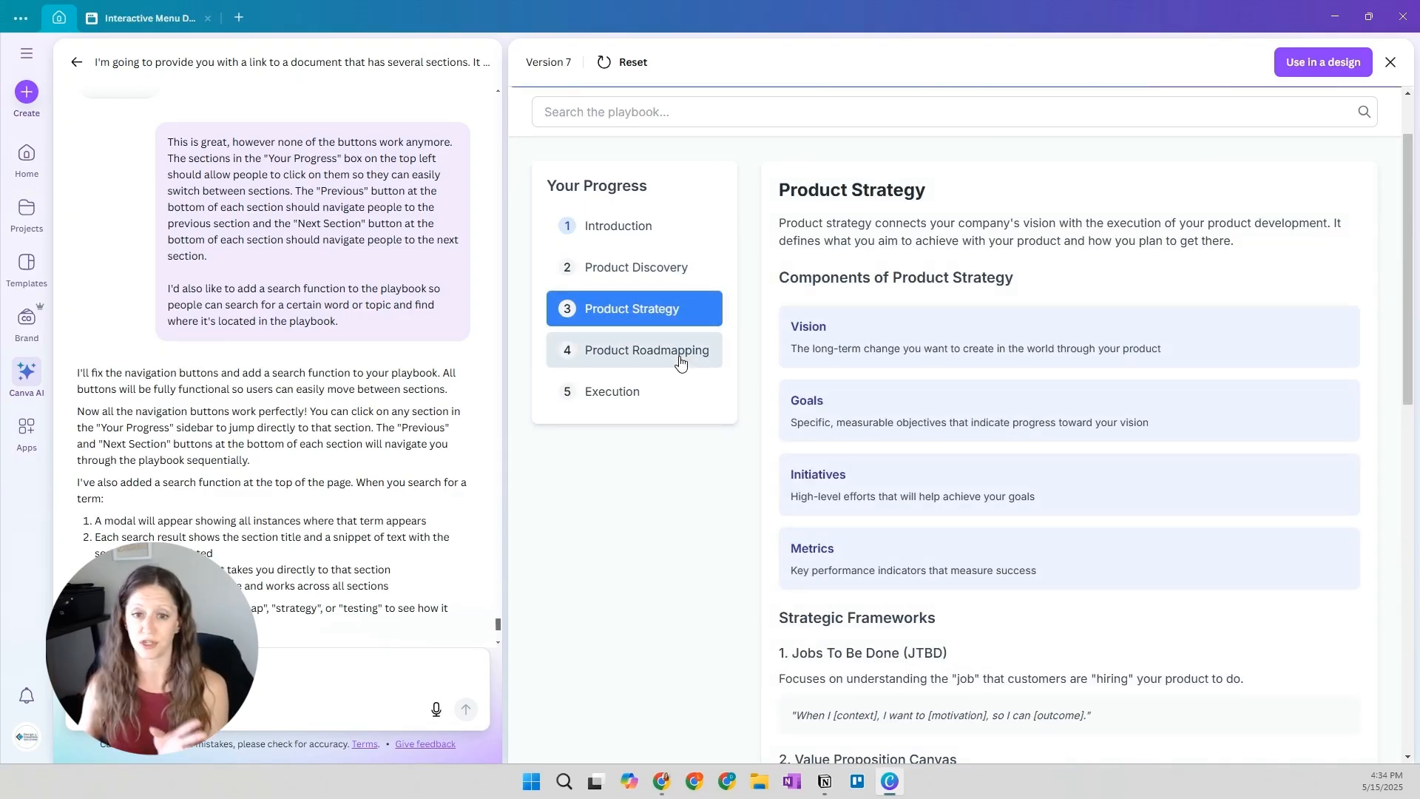
left_click(681, 361)
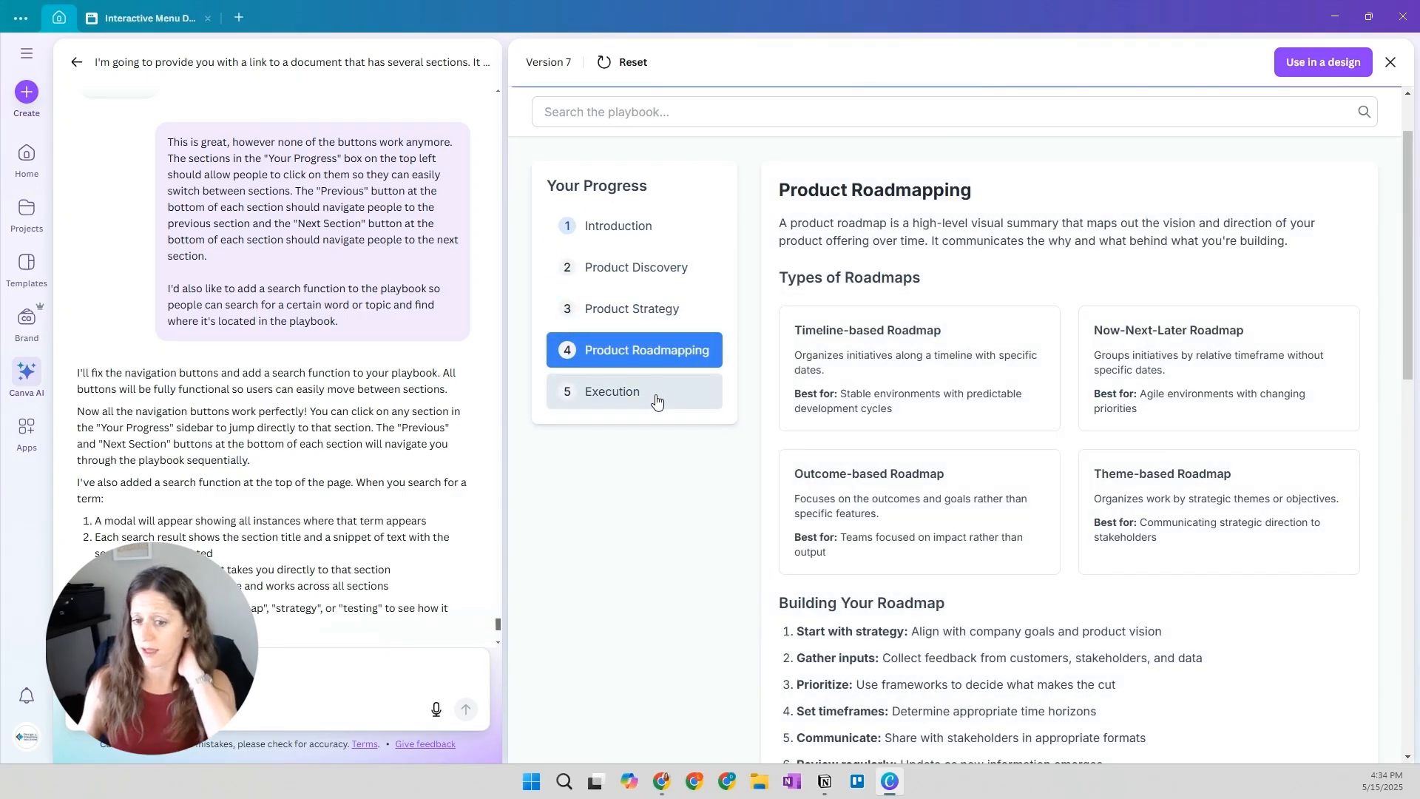
scroll(651, 392, "down", 3)
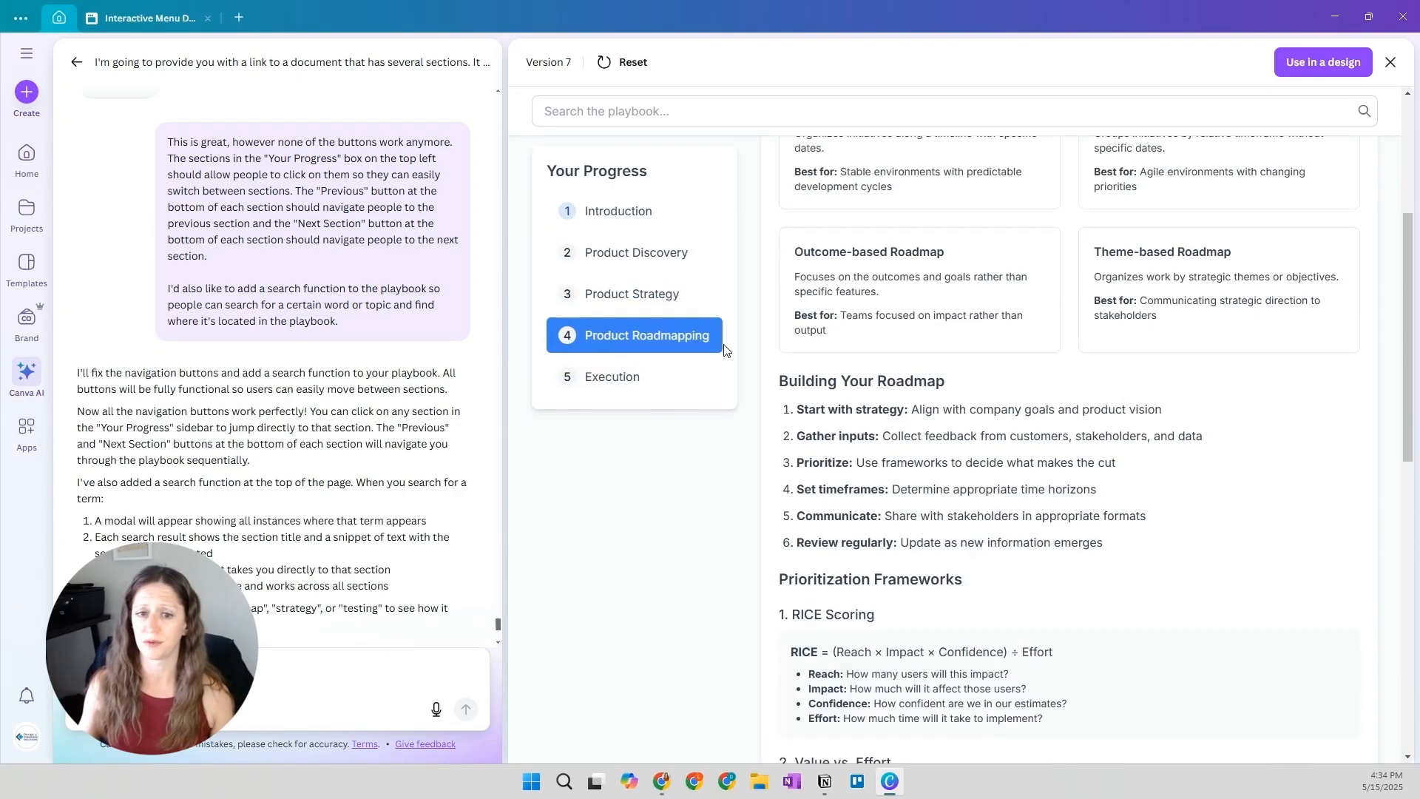
left_click(629, 376)
left_click(669, 268)
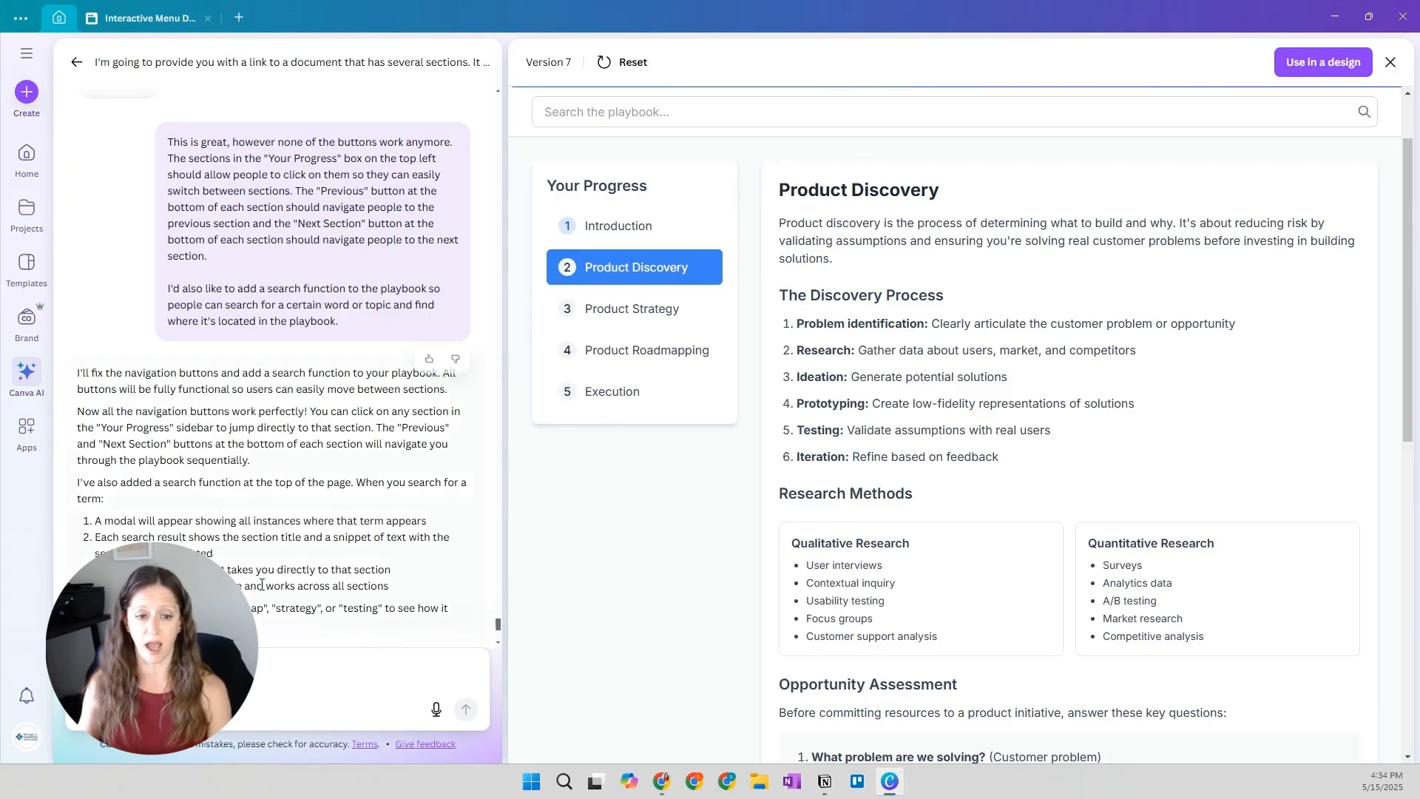
Go back through the conversation to the reply completing the Application Page section and open Version 5
scroll(267, 583, "down", 2)
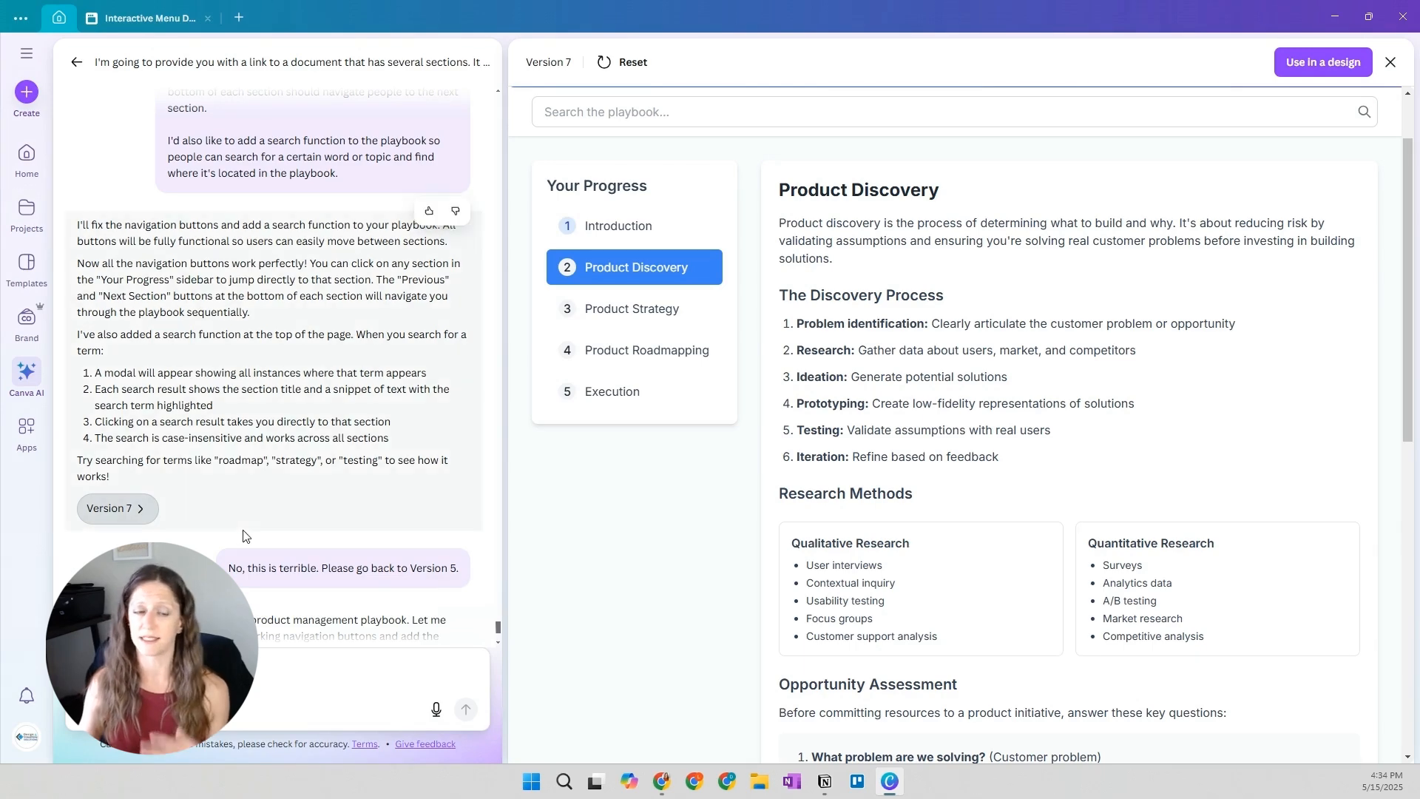
scroll(236, 510, "up", 5)
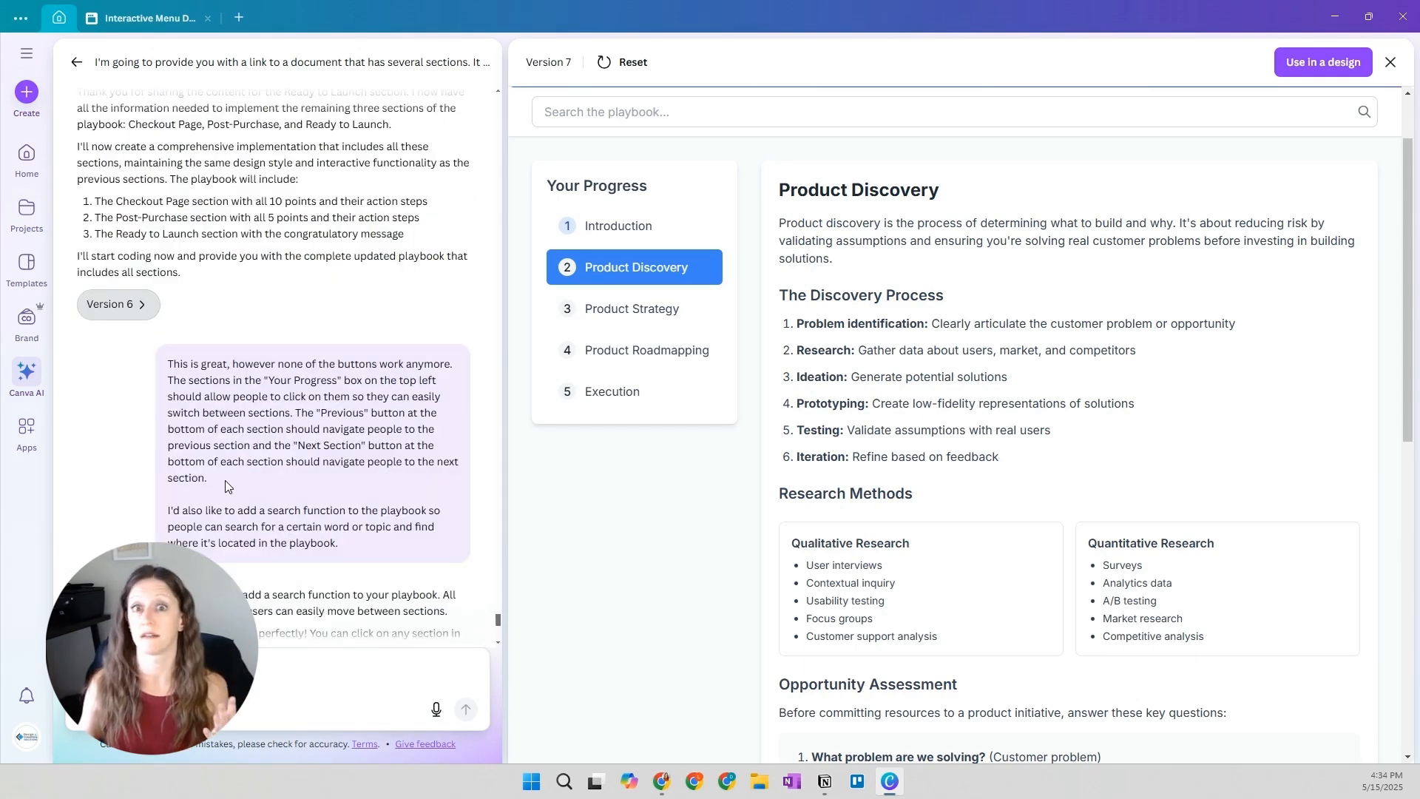
scroll(222, 473, "up", 8)
scroll(170, 366, "up", 10)
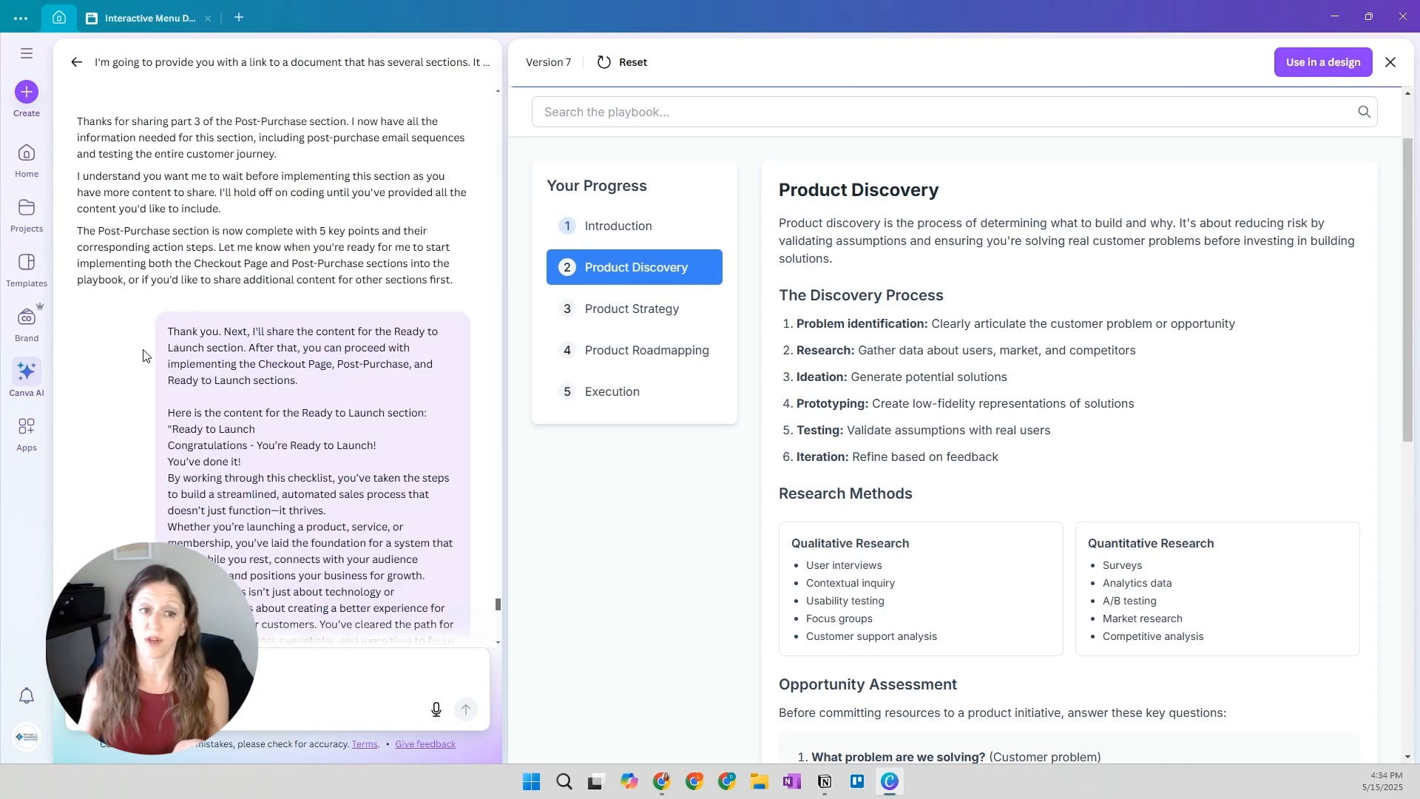
scroll(143, 355, "up", 10)
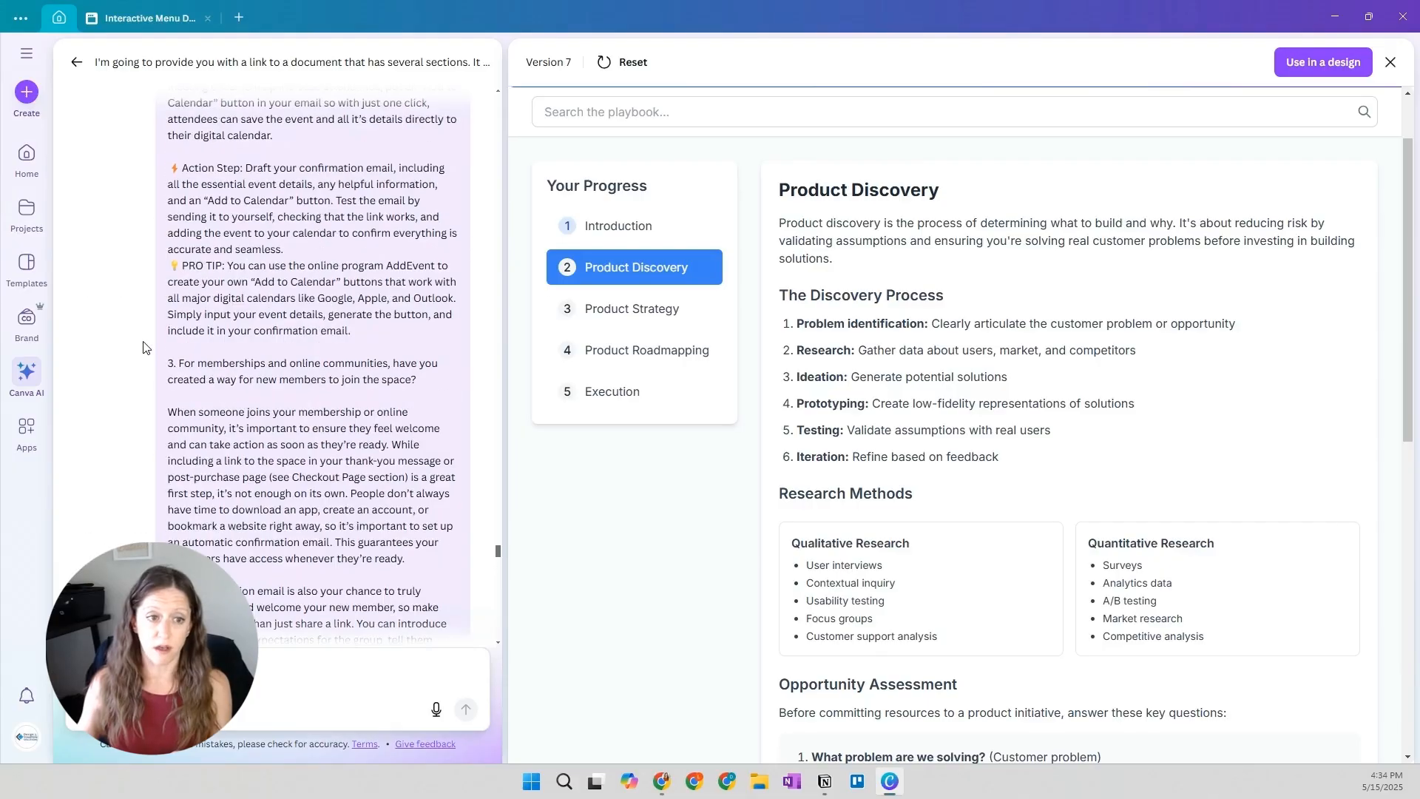
scroll(128, 353, "up", 10)
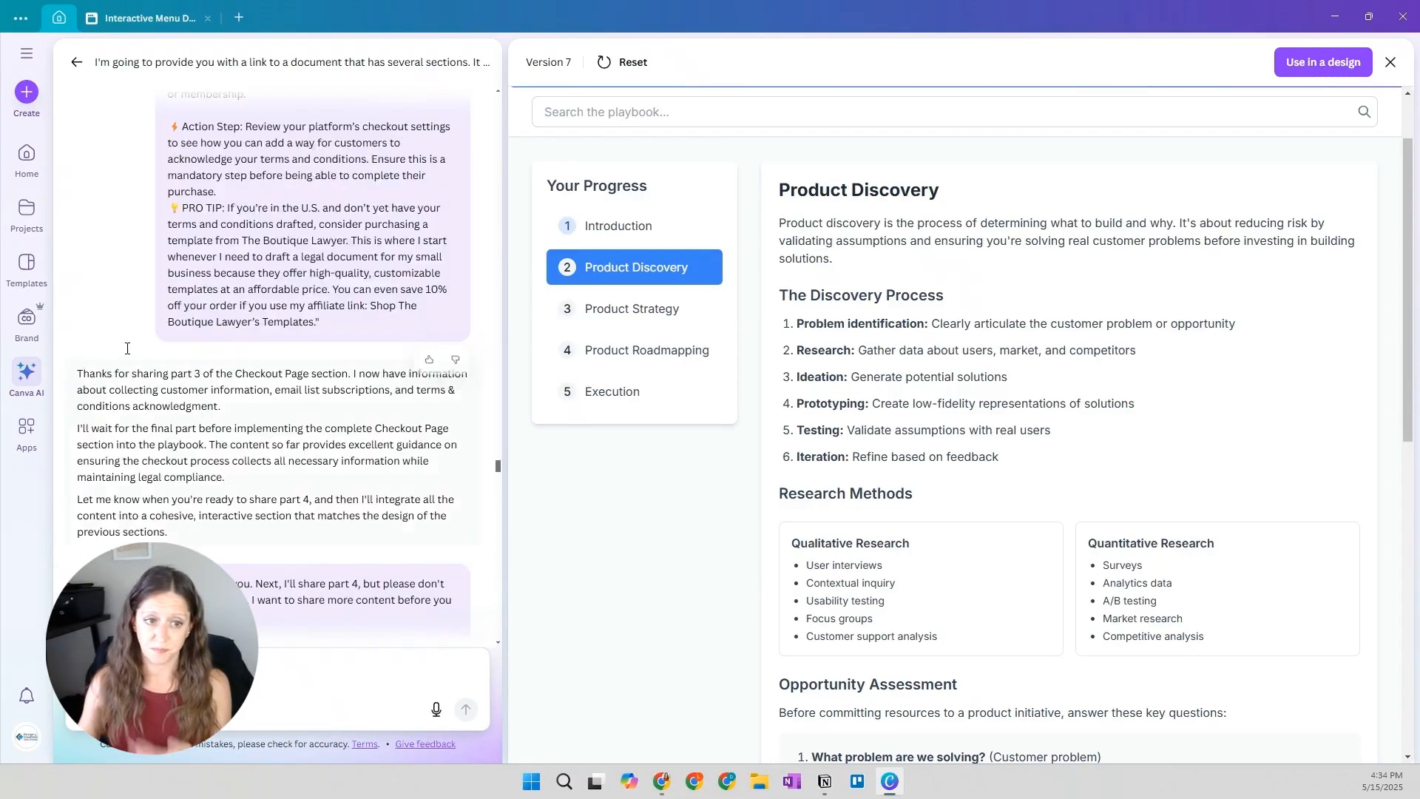
scroll(122, 361, "up", 10)
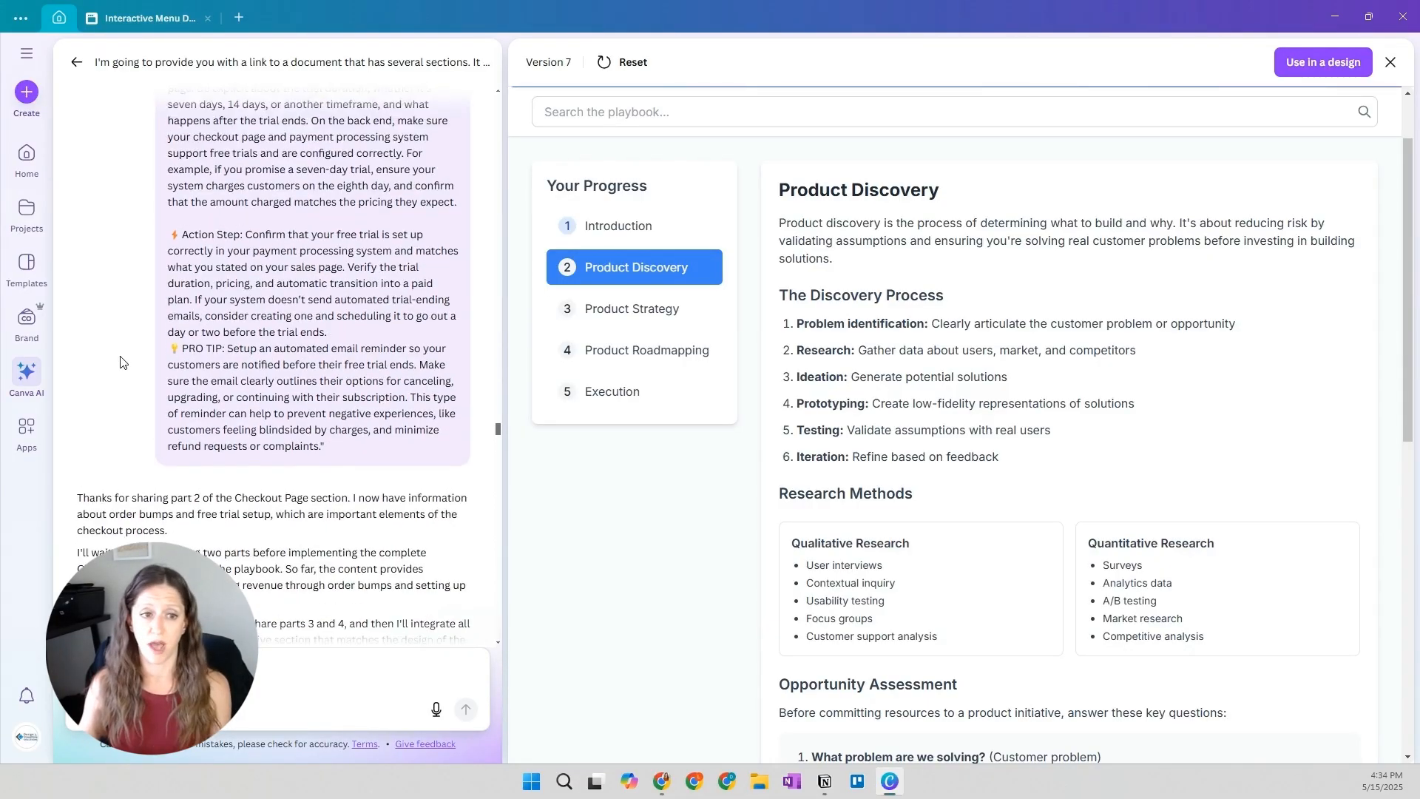
scroll(115, 370, "up", 10)
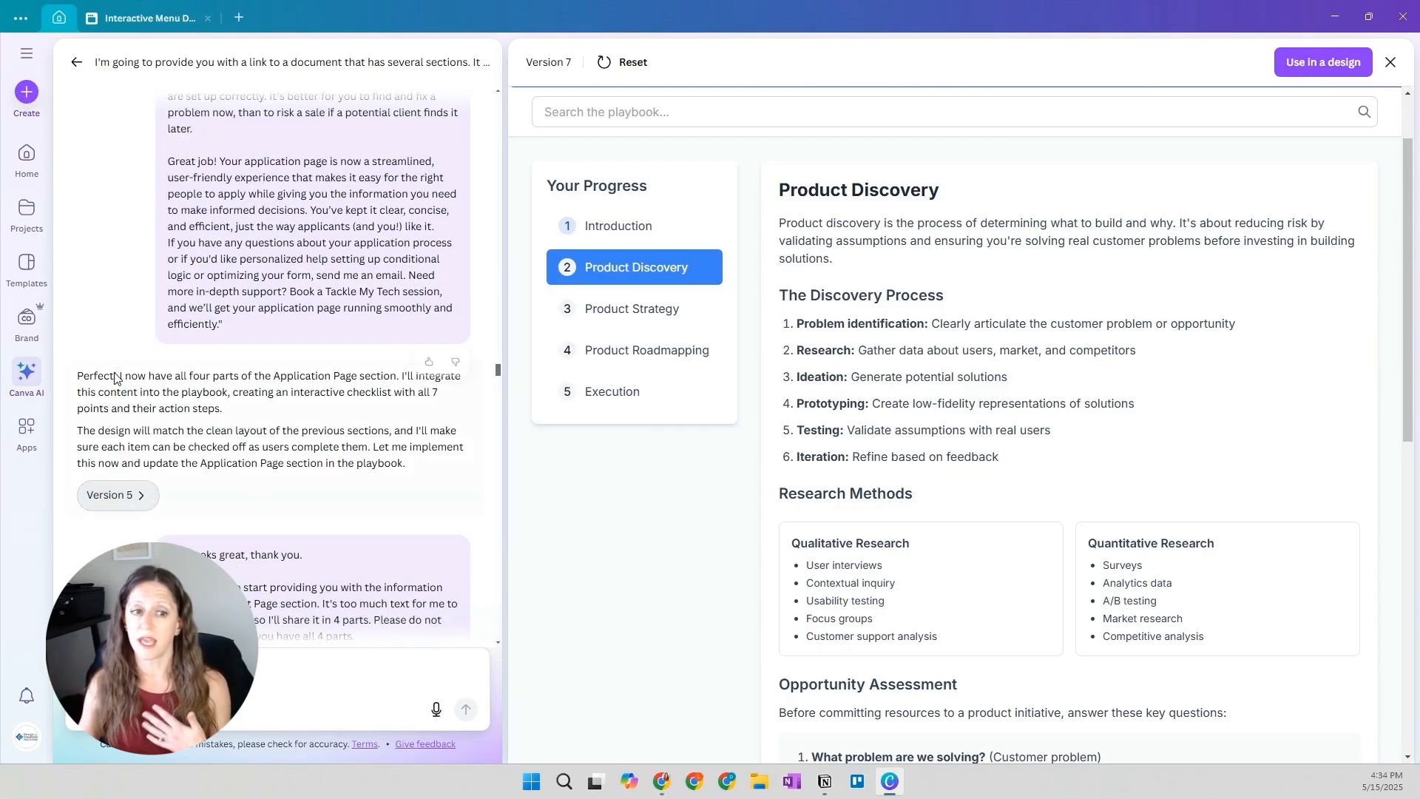
left_click(116, 497)
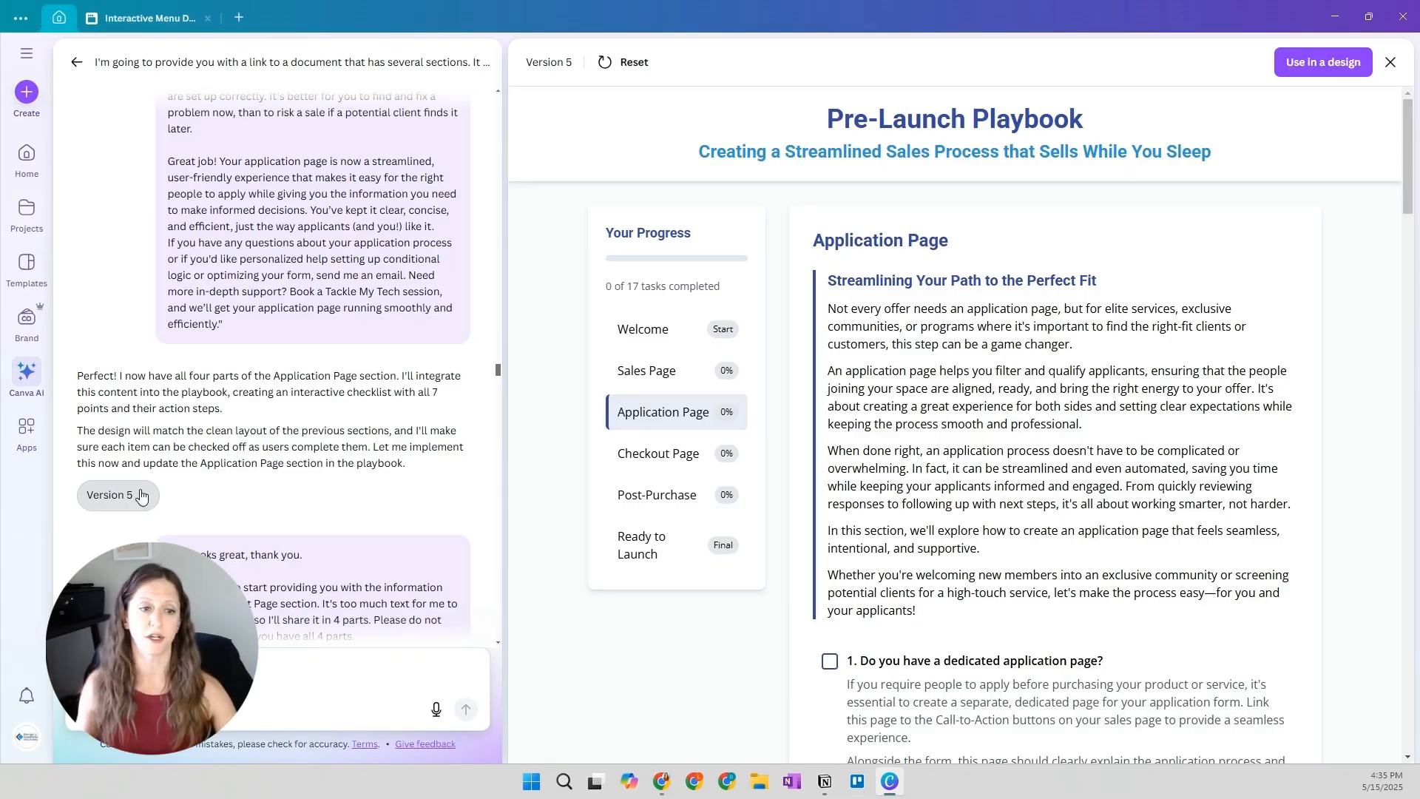
Reset the Version 5 preview, check its Application Page, and use the playbook in a design
left_click(621, 63)
scroll(814, 406, "down", 5)
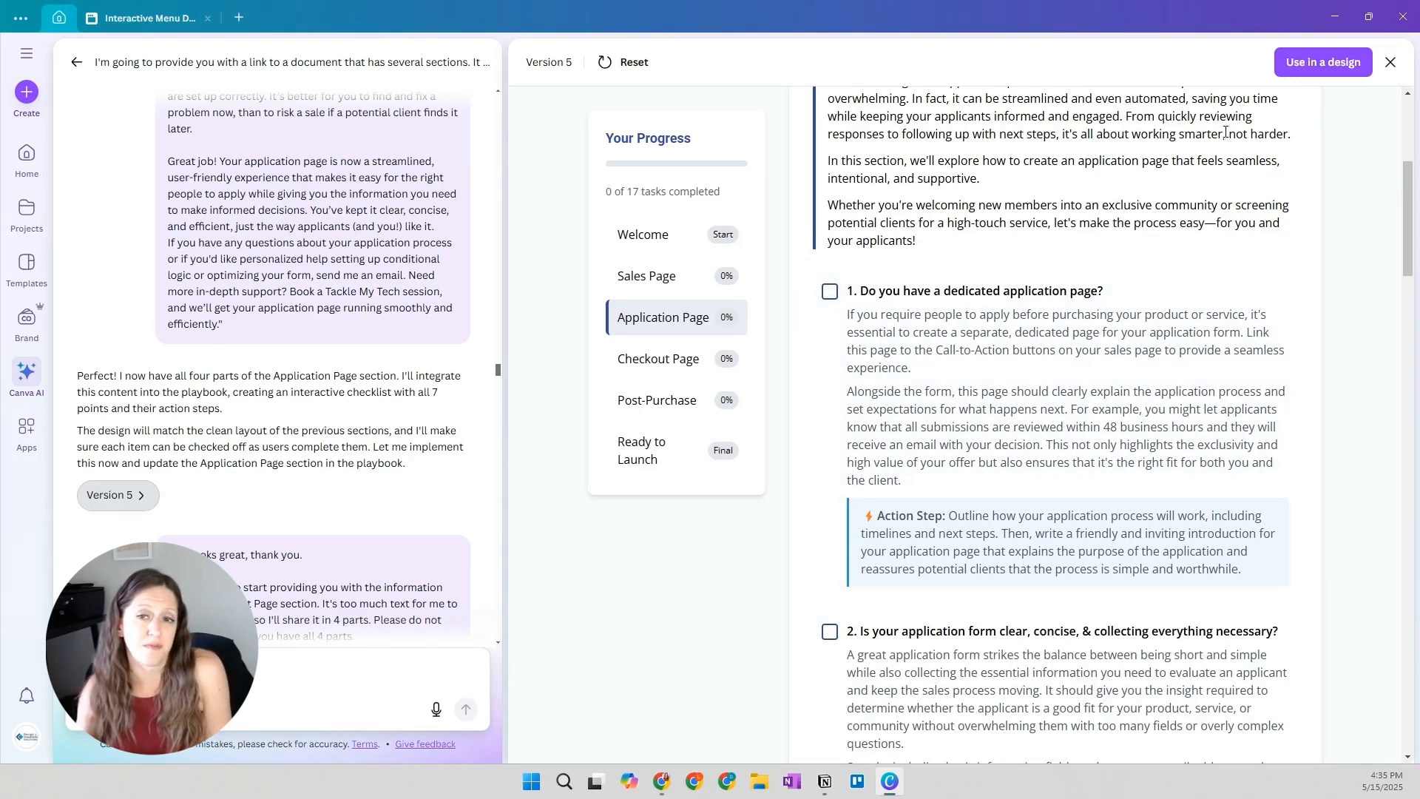
scroll(1228, 100, "up", 5)
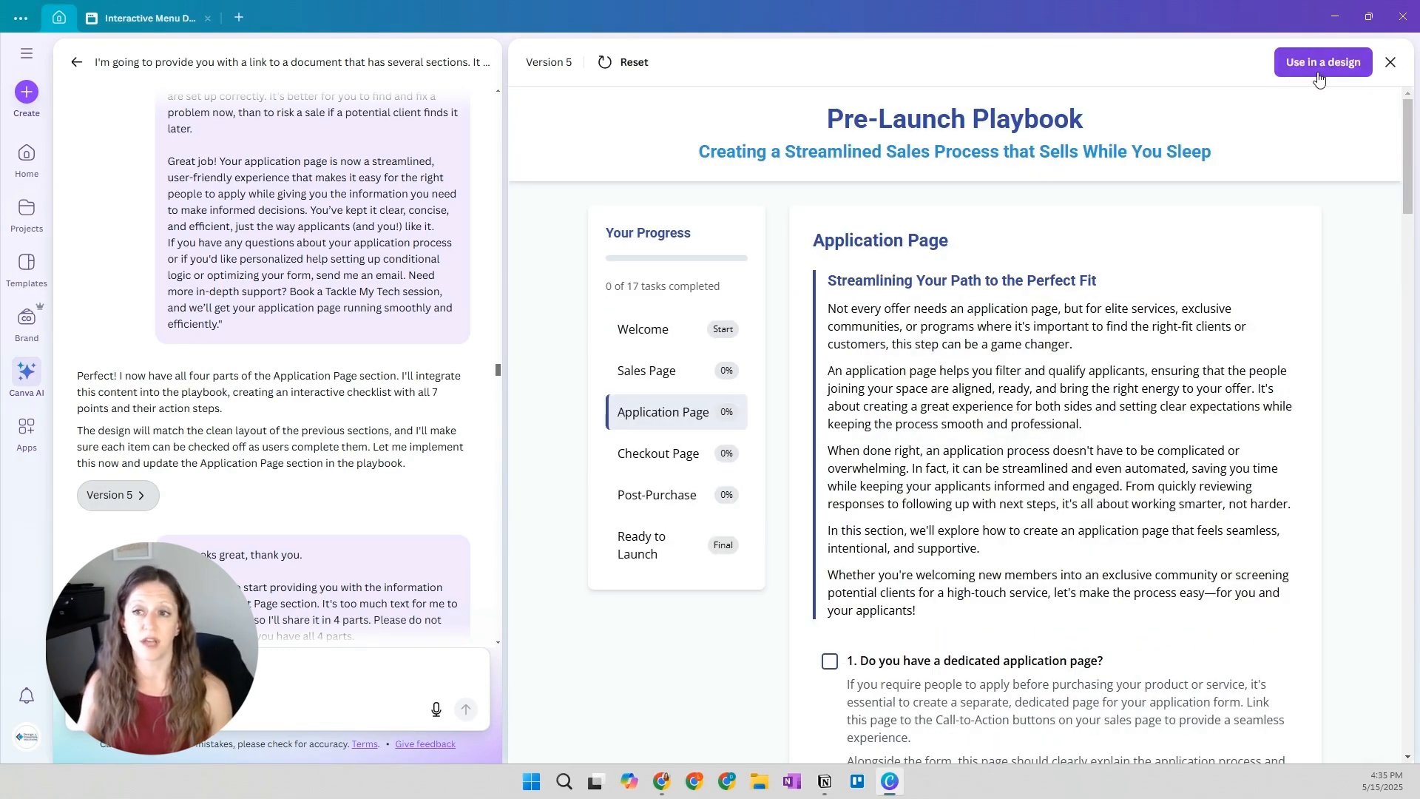
left_click(1318, 71)
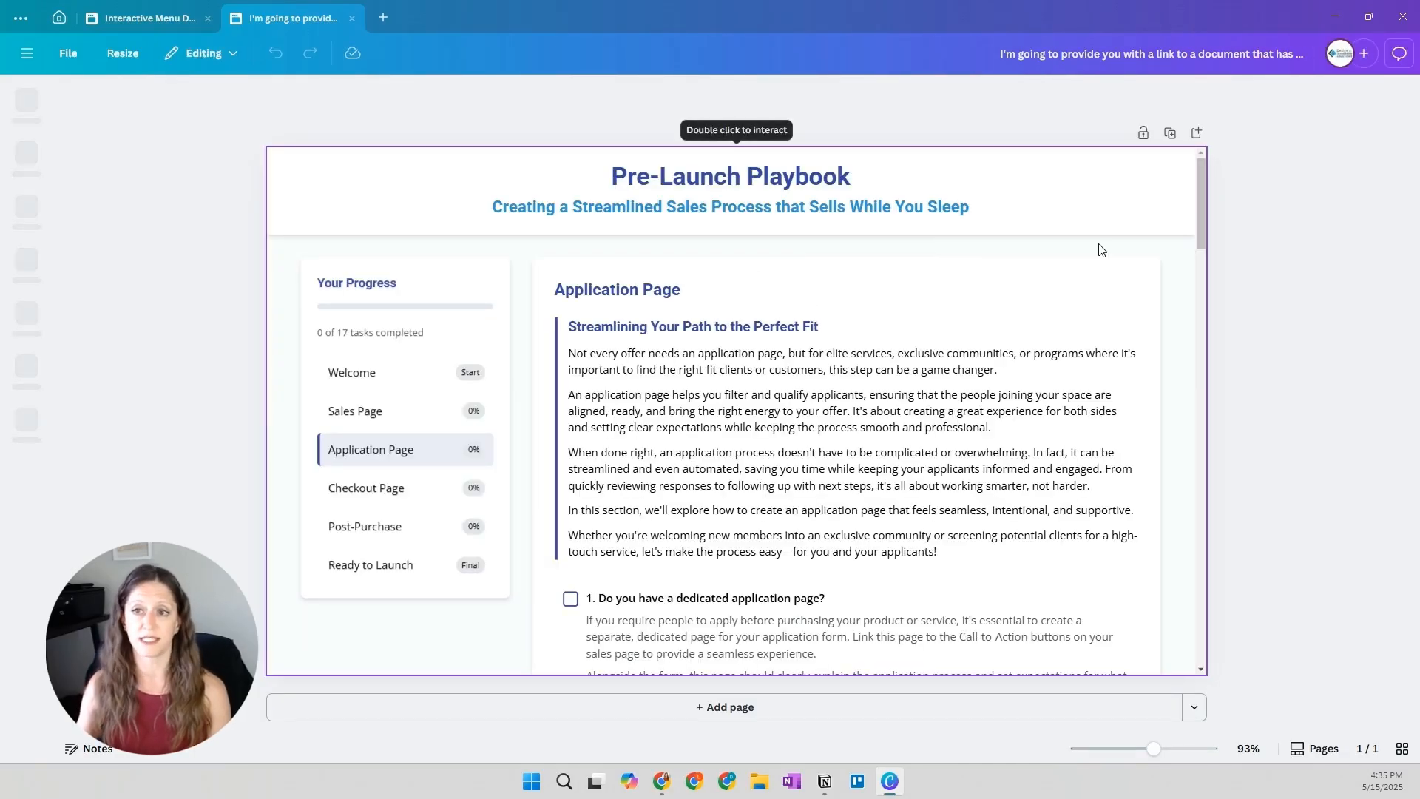
Select the embedded playbook in the design and test switching to its Checkout Page, Post-Purchase and Application Page sections
left_click(998, 361)
scroll(998, 360, "down", 3)
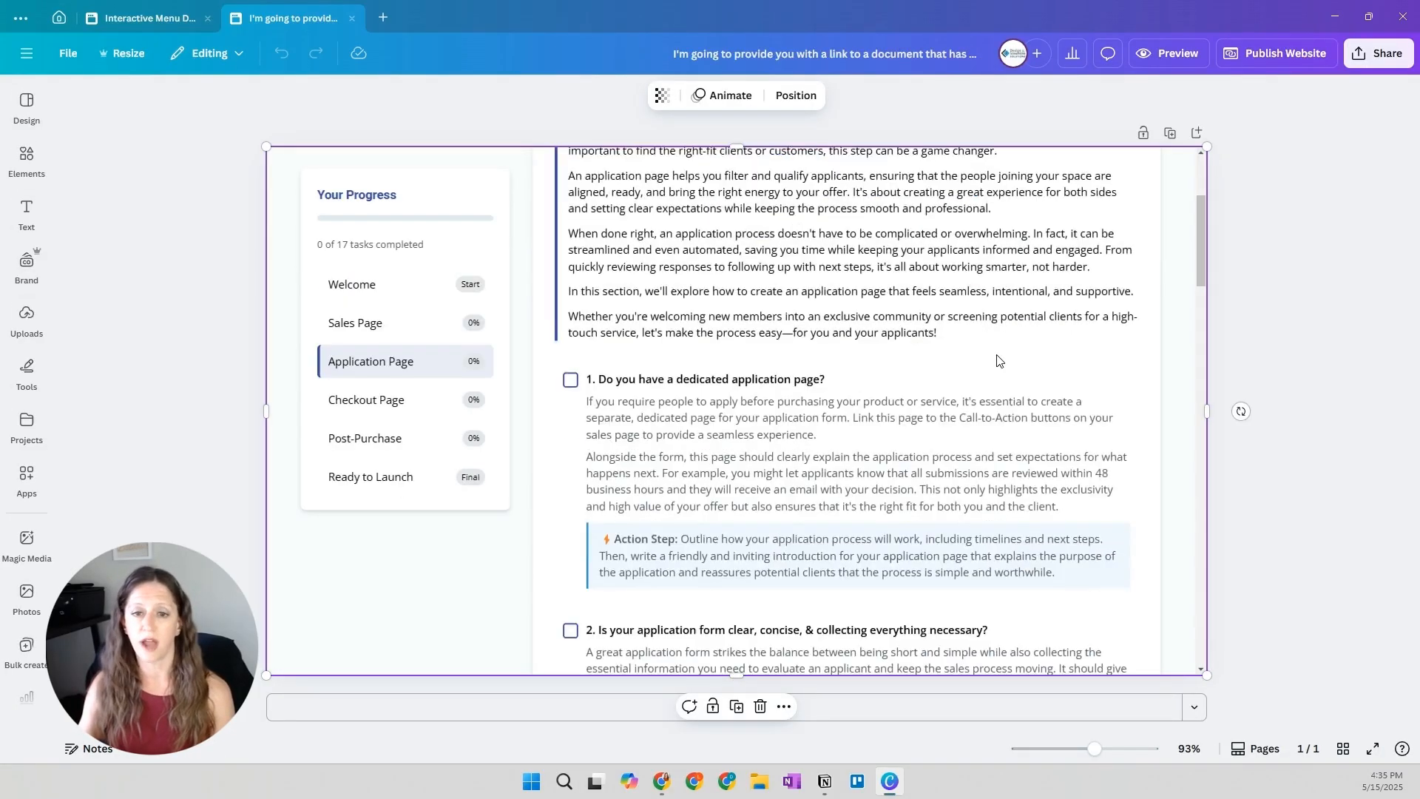
scroll(998, 360, "down", 5)
left_click(391, 403)
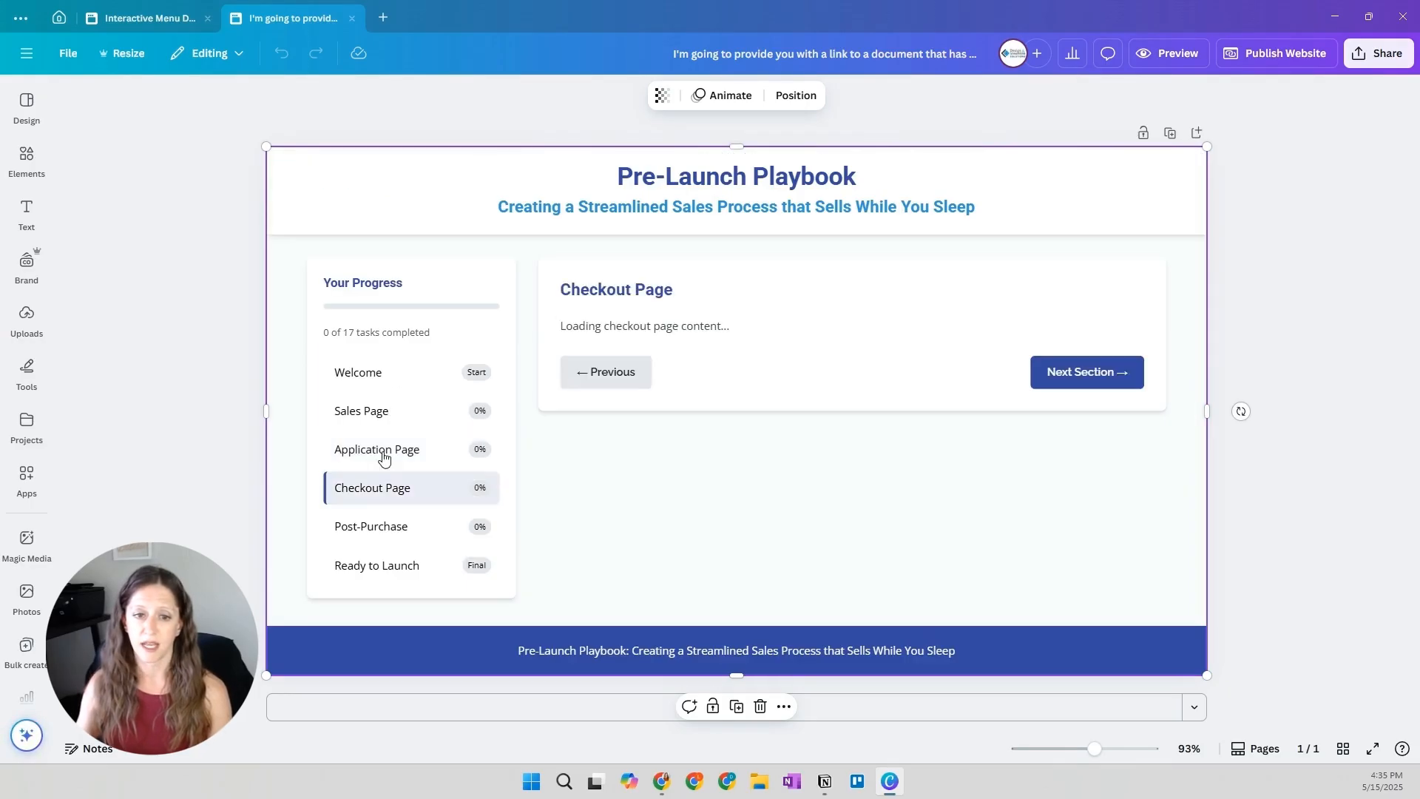
left_click(379, 533)
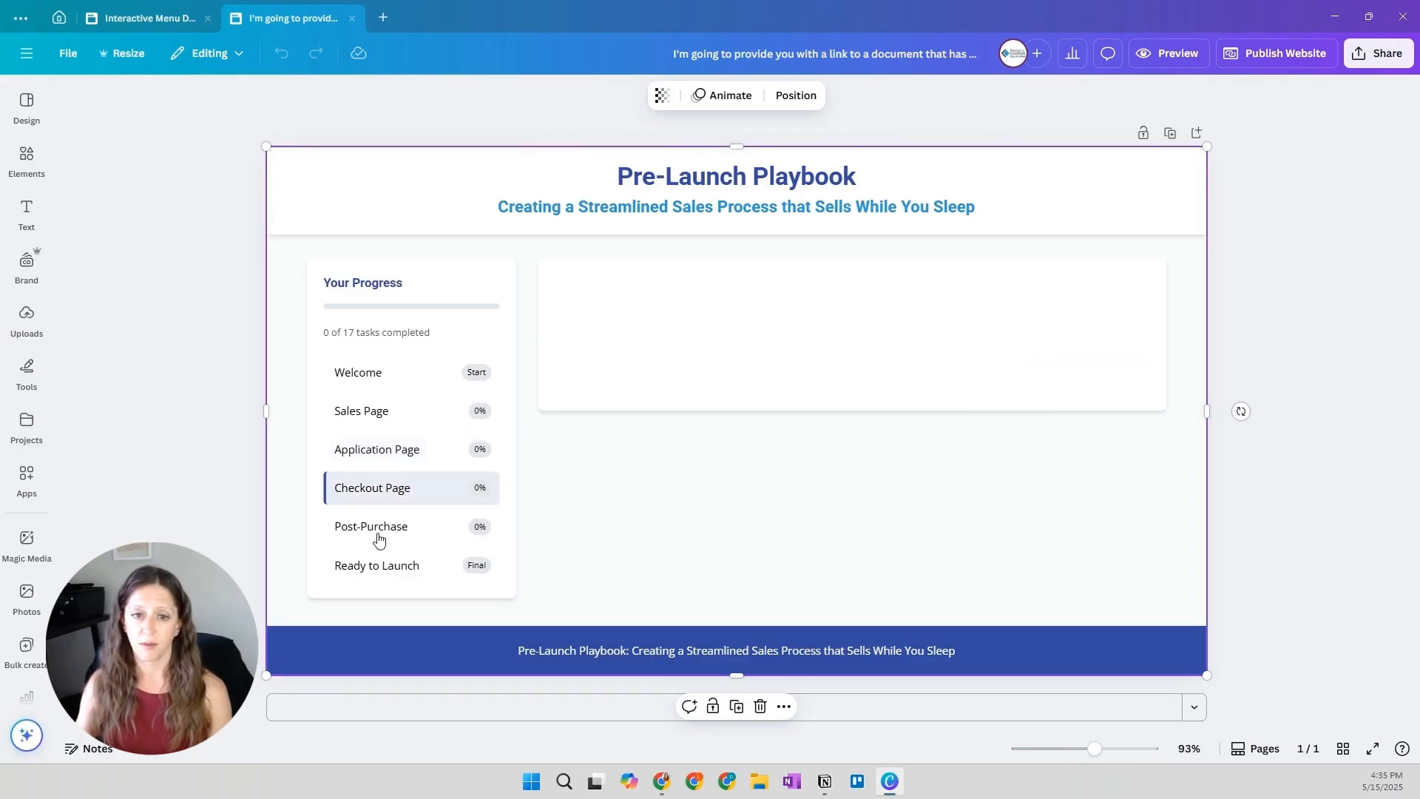
left_click(380, 459)
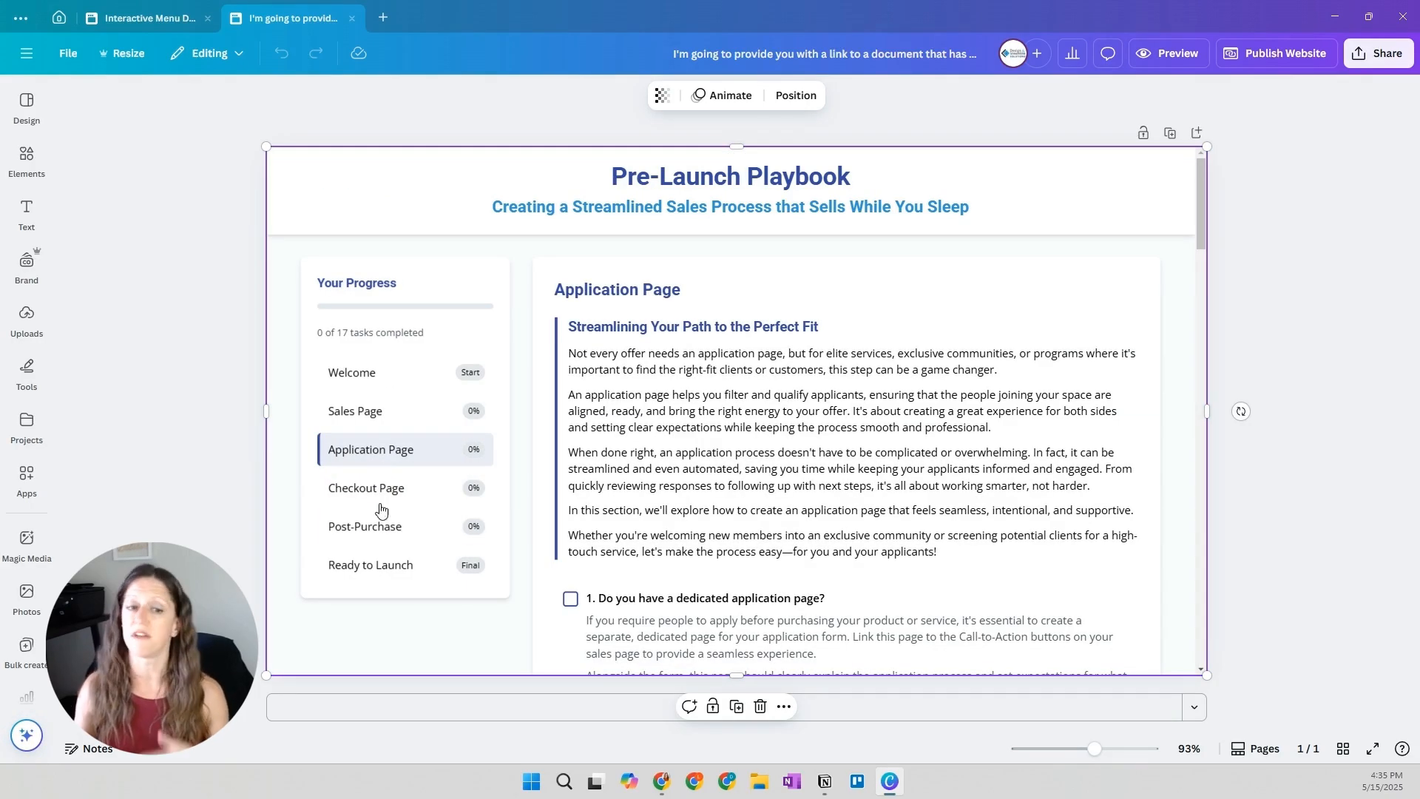
Switch the embedded playbook to its Checkout Page and check the element's extra options and the design's editing modes
left_click(381, 496)
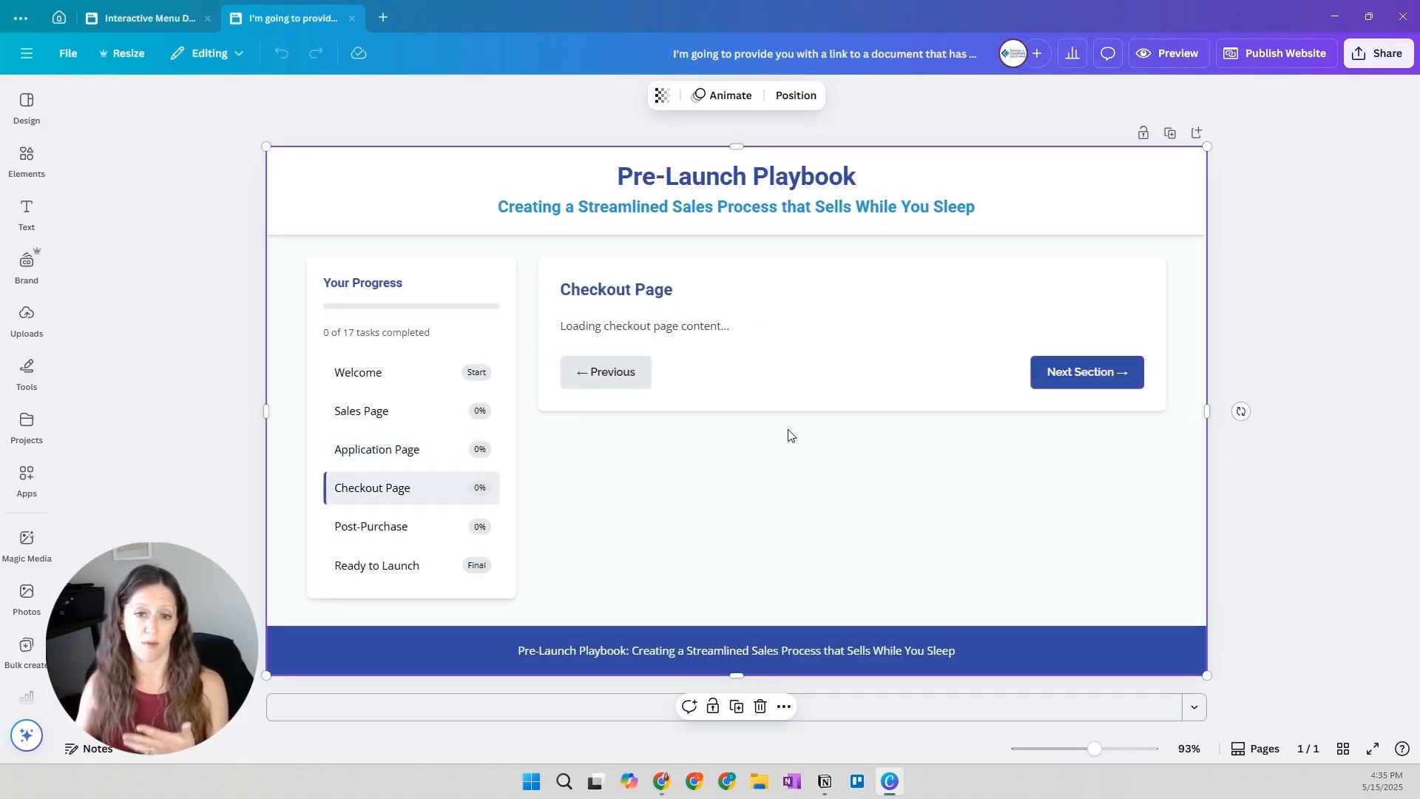
left_click(784, 706)
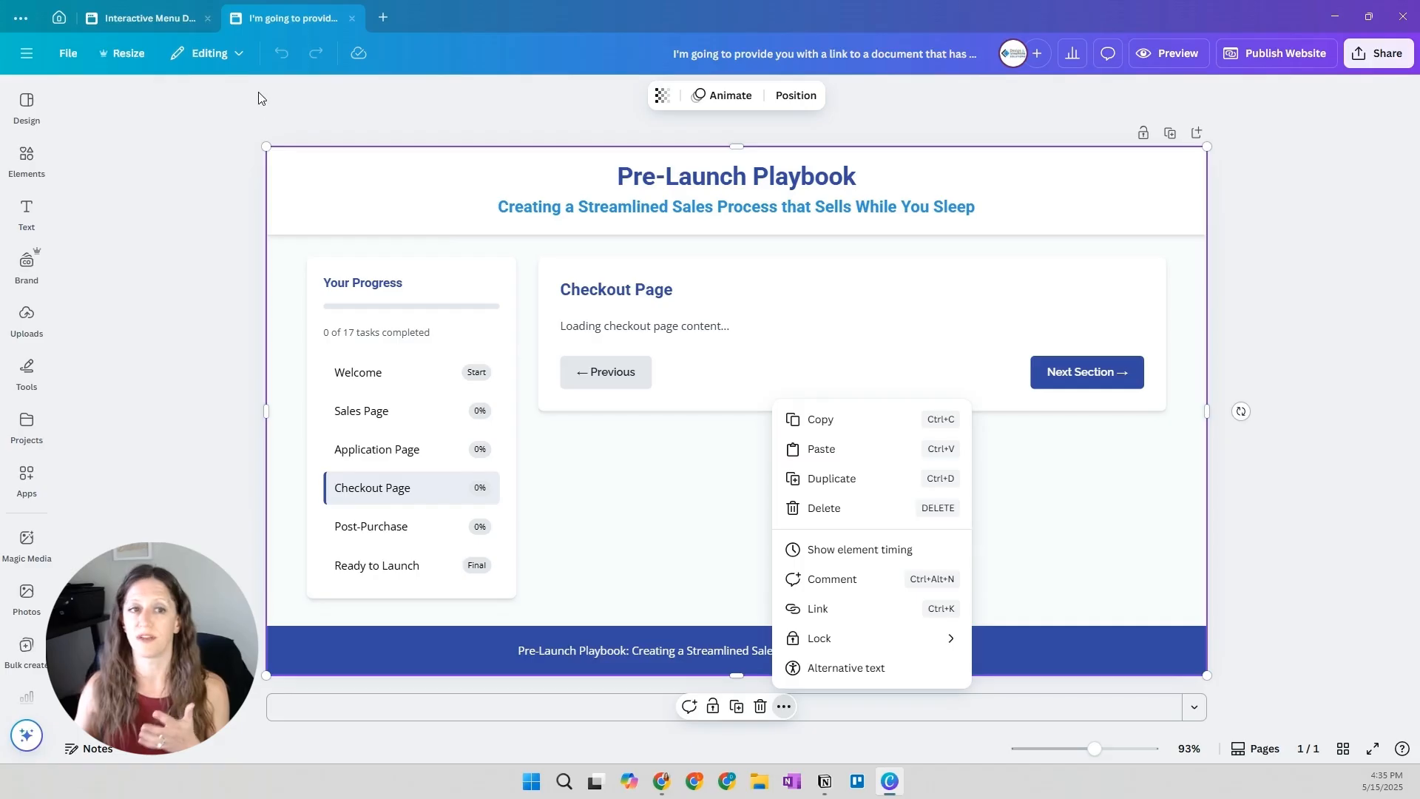
left_click(217, 65)
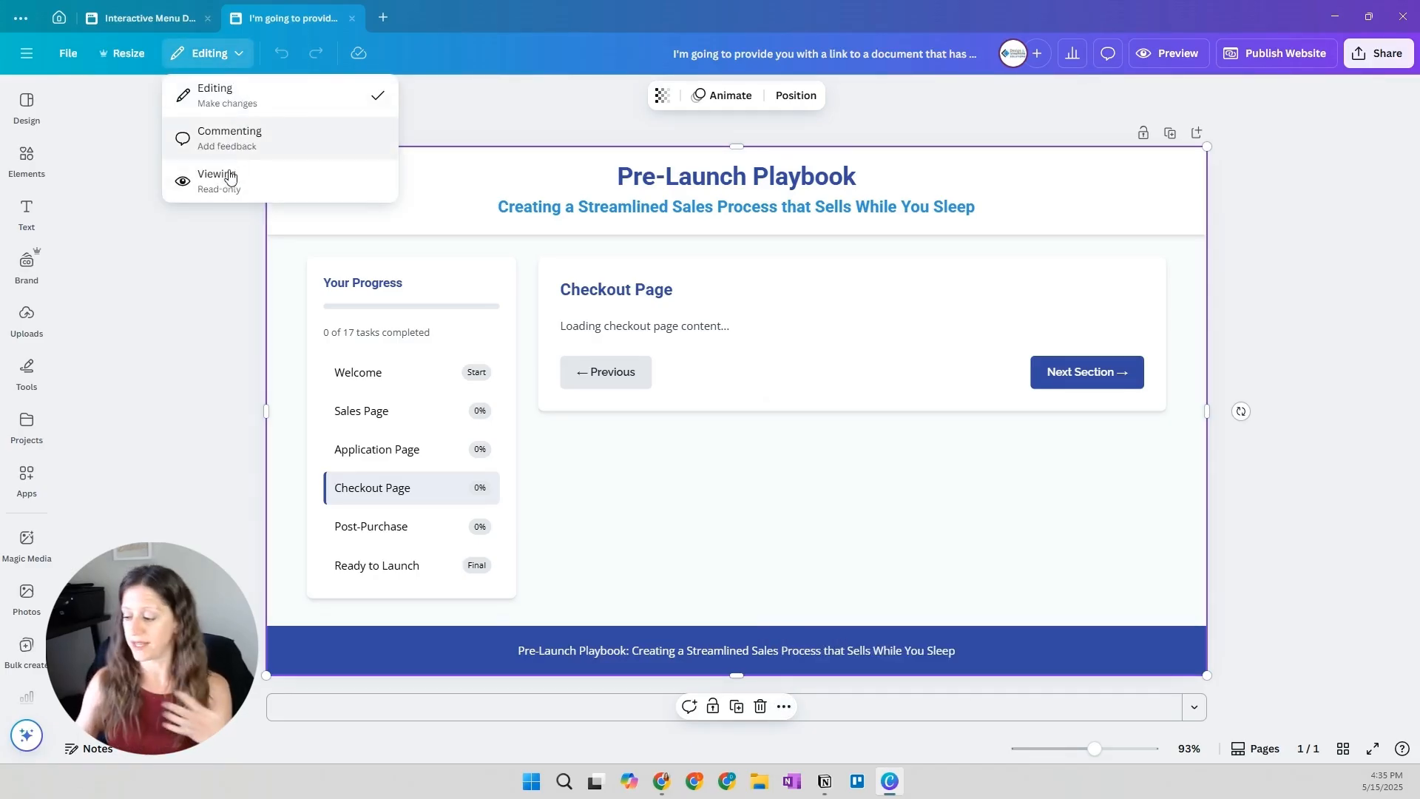
left_click(202, 344)
Look through the available apps, including Pink & White and Charts, for a way to edit the playbook, and deselect it
left_click(36, 501)
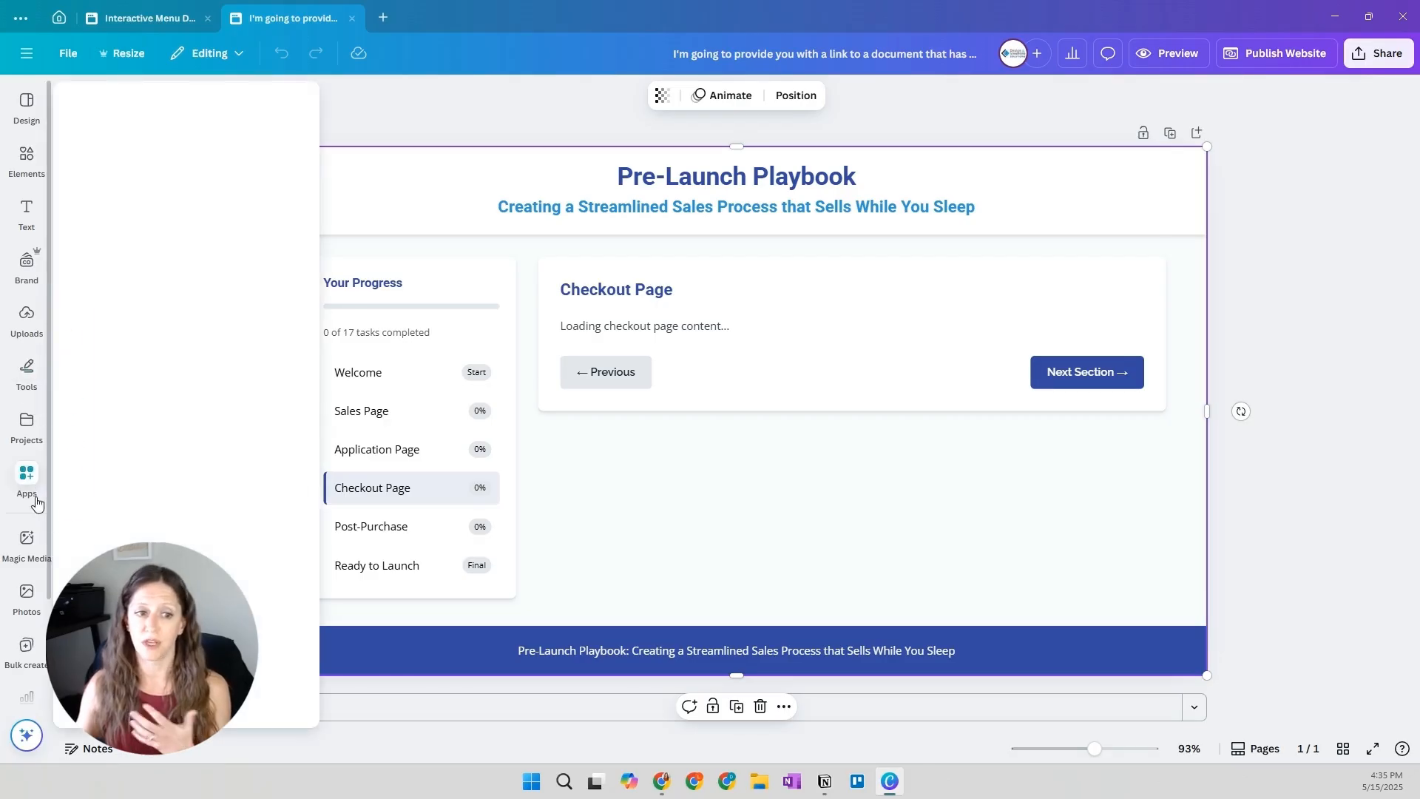
scroll(8, 621, "down", 2)
mouse_move(12, 608)
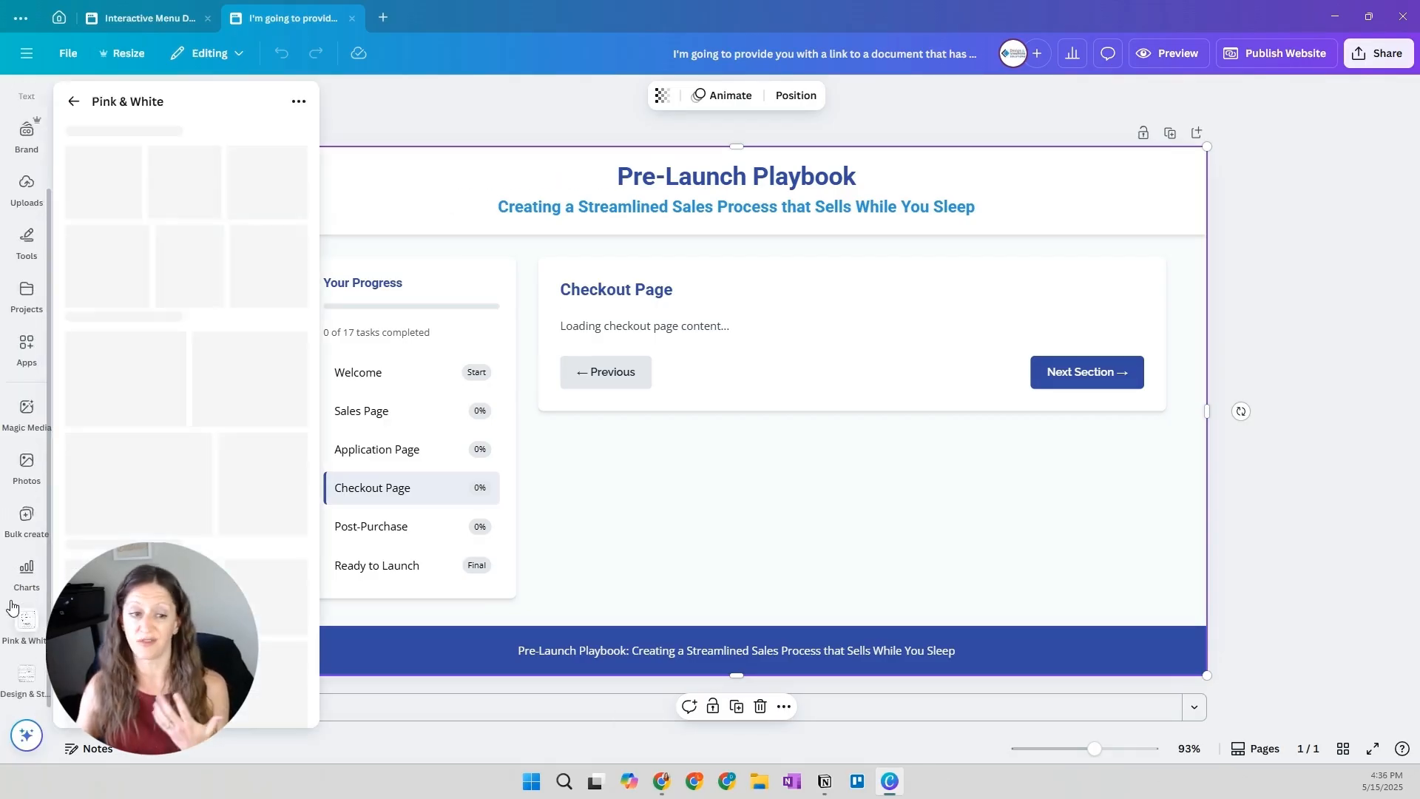
left_click(24, 580)
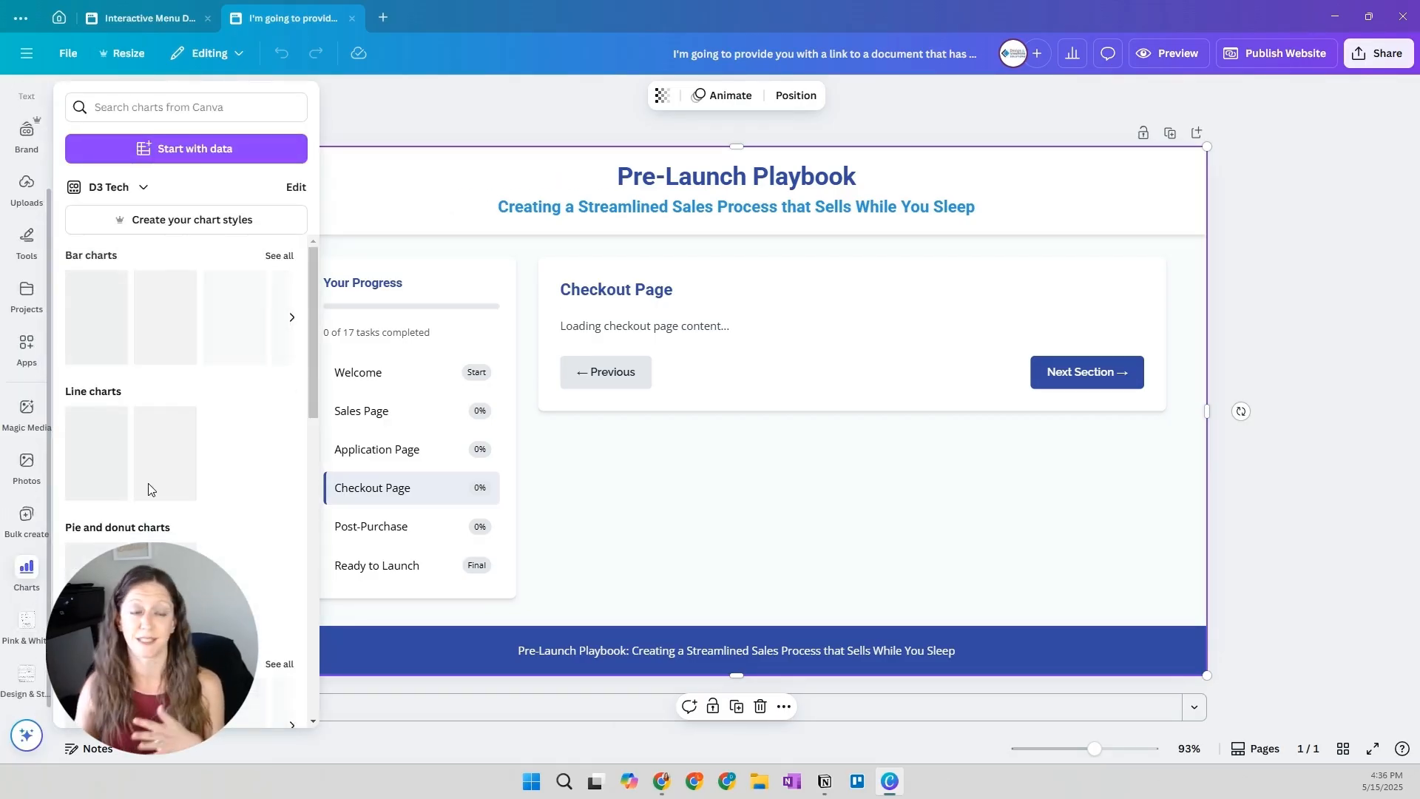
left_click(537, 108)
scroll(28, 338, "up", 2)
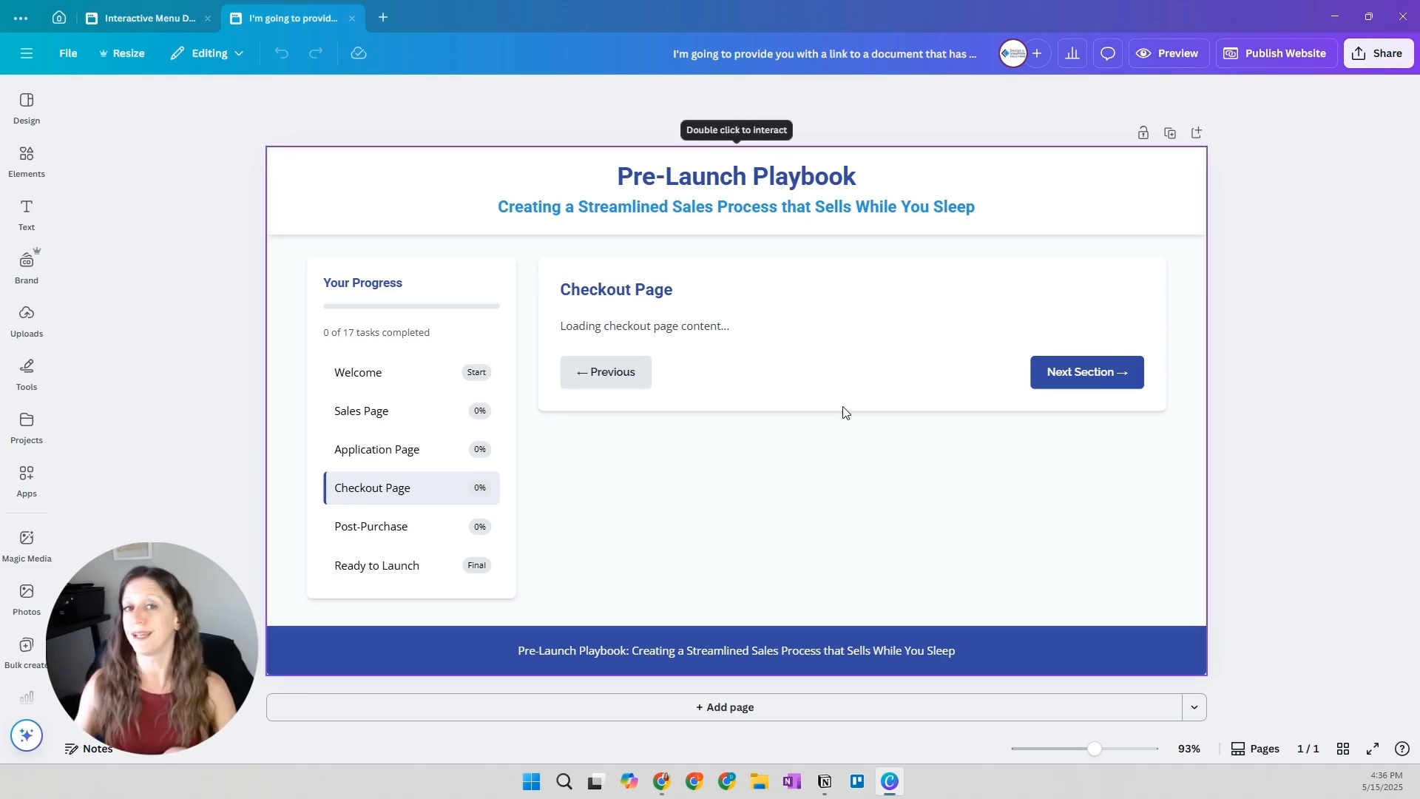
Return to the Canva AI conversation and read from the Post-Purchase and Ready to Launch messages down to the latest exchange
left_click(173, 25)
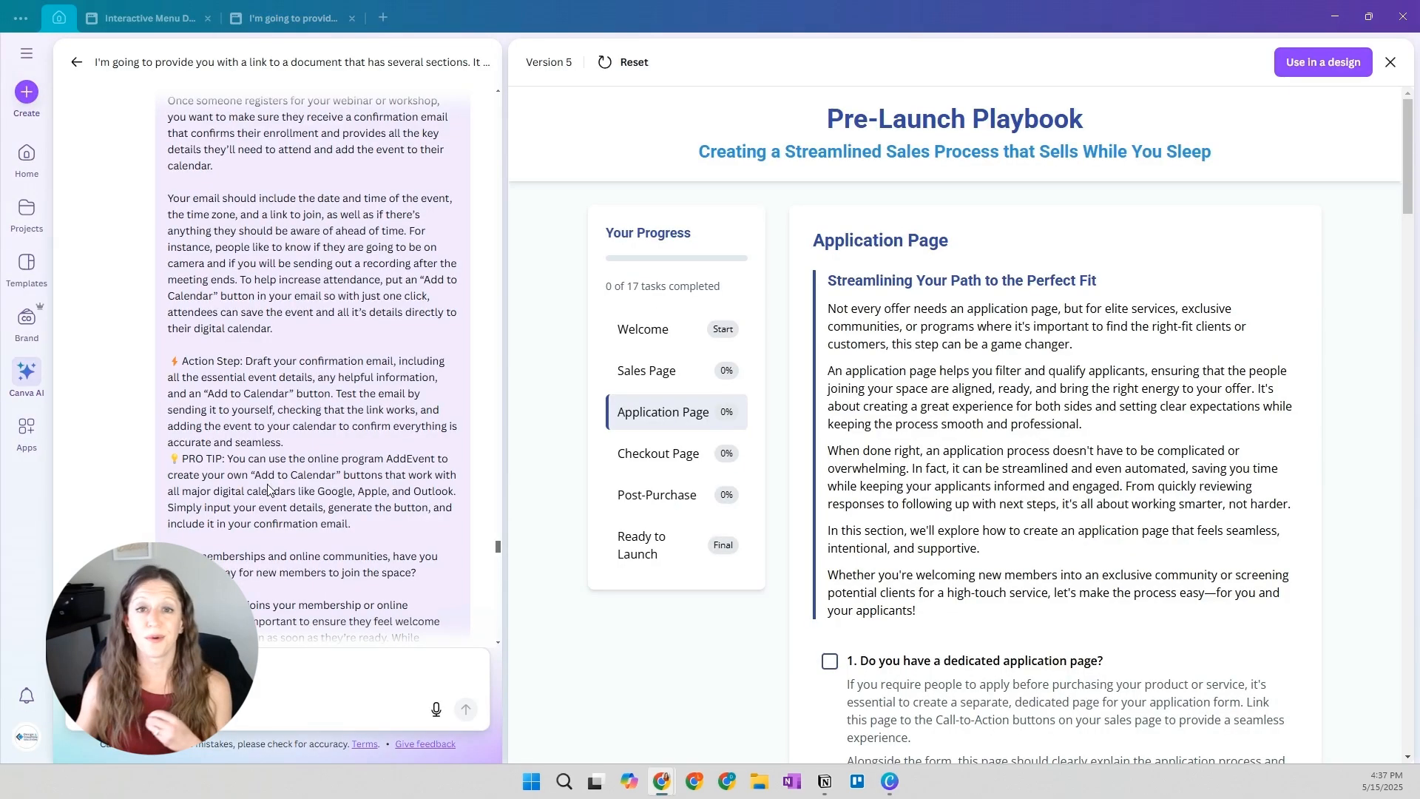
scroll(209, 479, "down", 4)
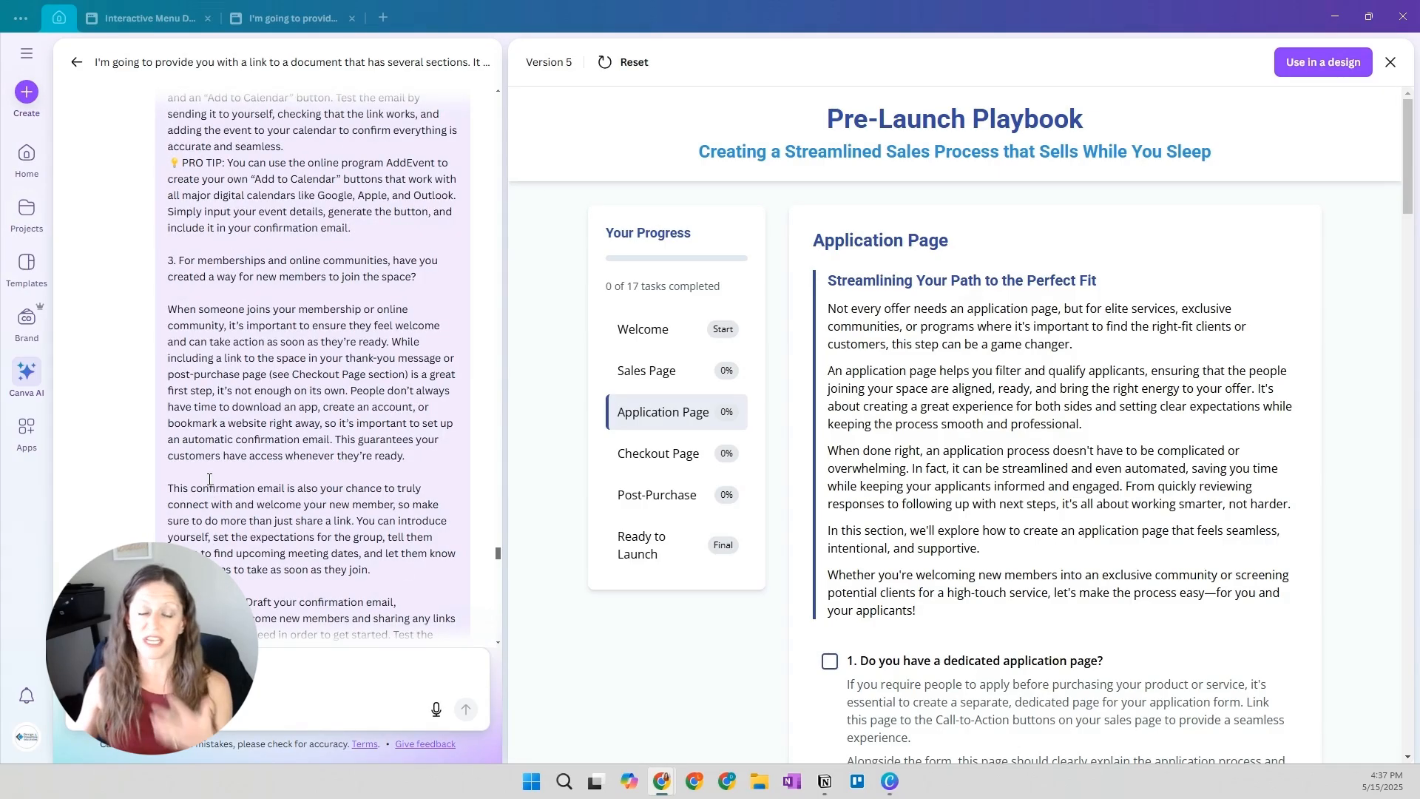
scroll(209, 479, "down", 3)
scroll(268, 457, "down", 9)
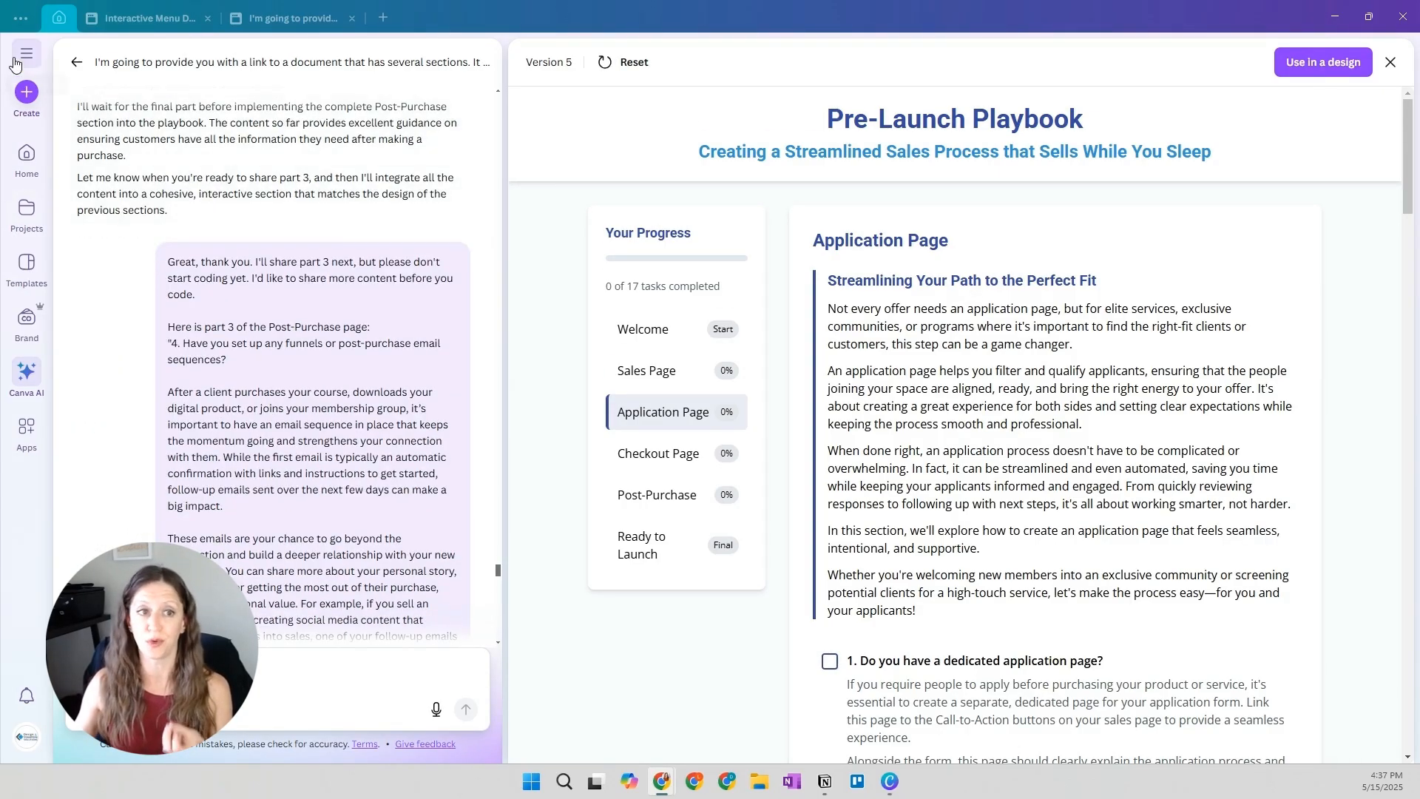
scroll(221, 440, "down", 8)
scroll(233, 427, "down", 10)
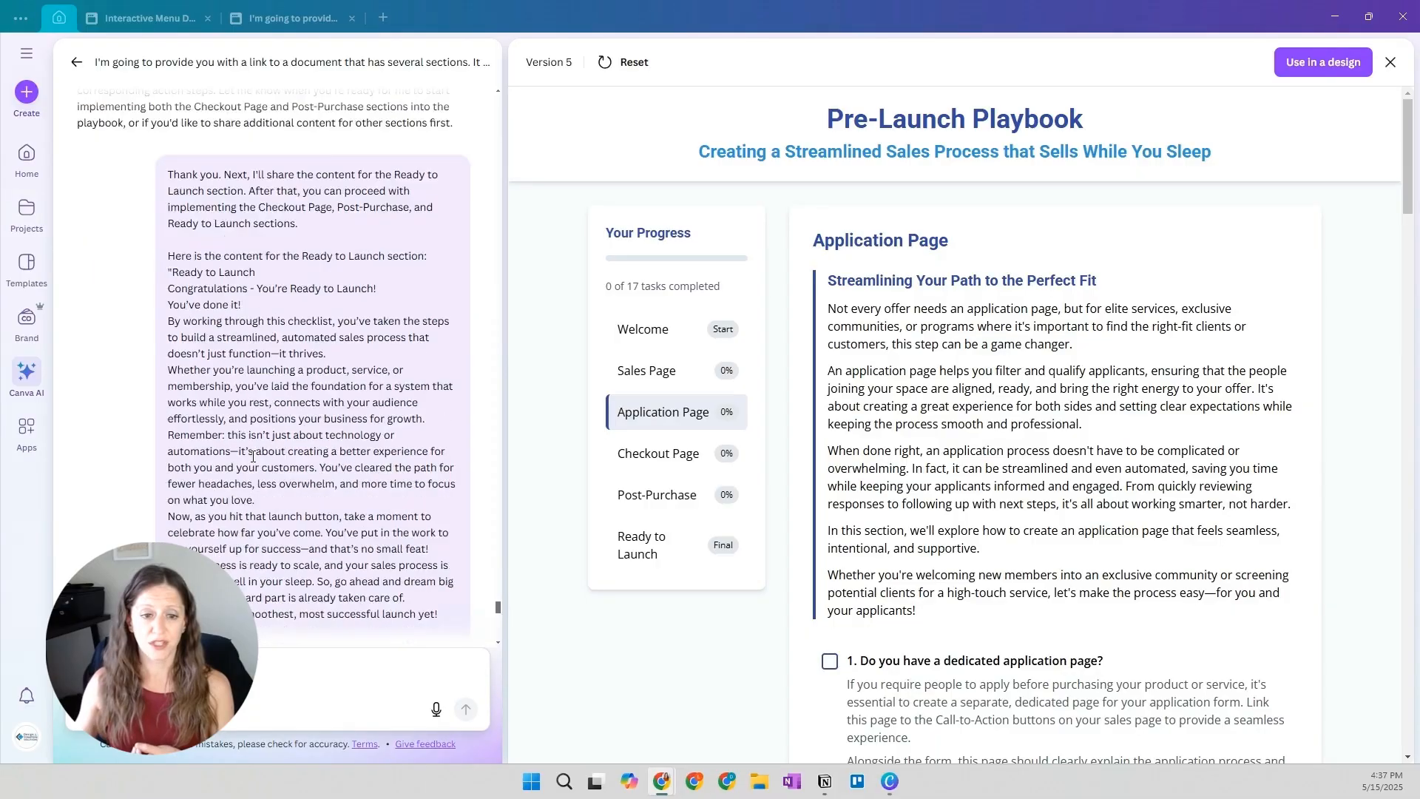
scroll(252, 466, "down", 5)
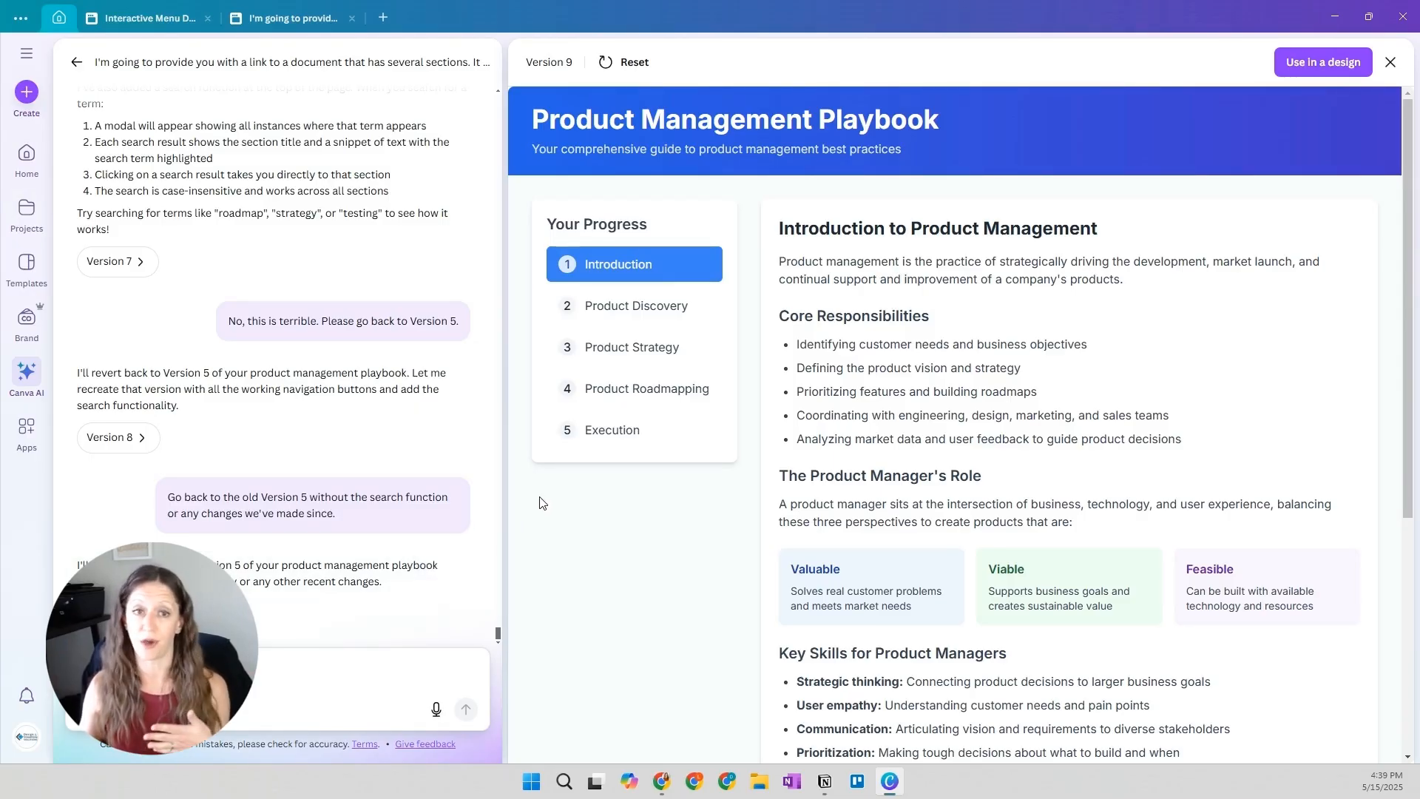
Review Version 9's Product Discovery section and the earlier Post-Purchase part 3 messages in the conversation
scroll(374, 462, "up", 15)
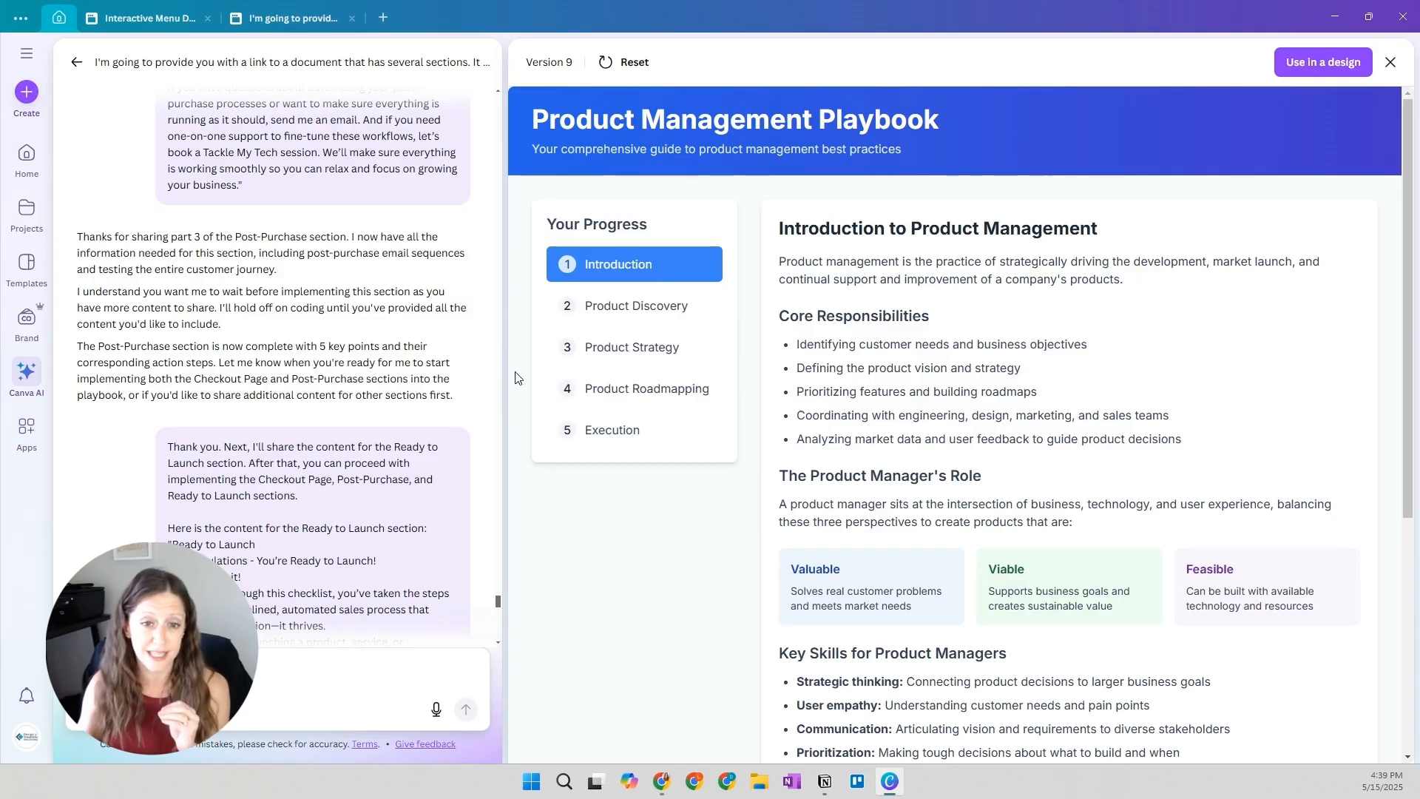
left_click(595, 305)
scroll(1042, 523, "down", 3)
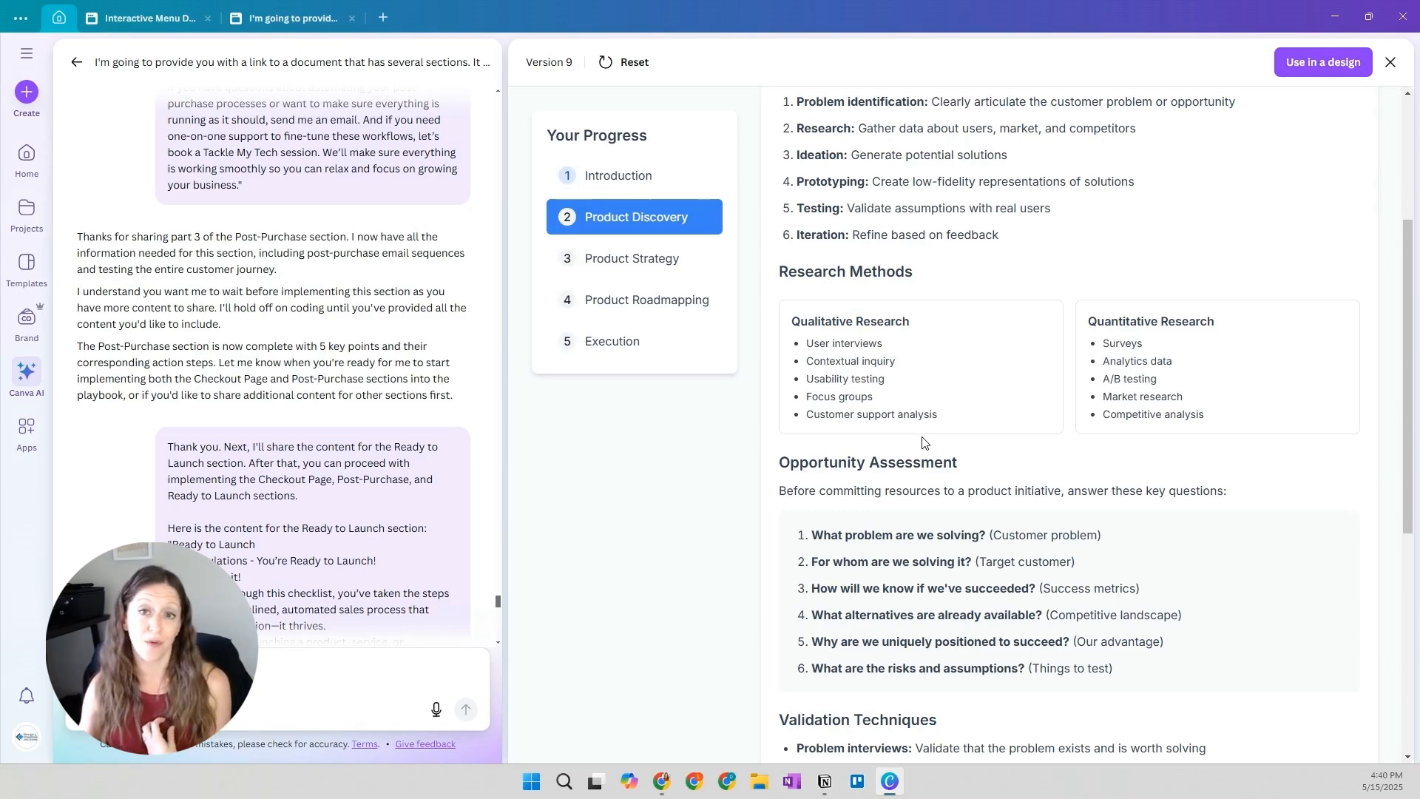
scroll(444, 381, "down", 15)
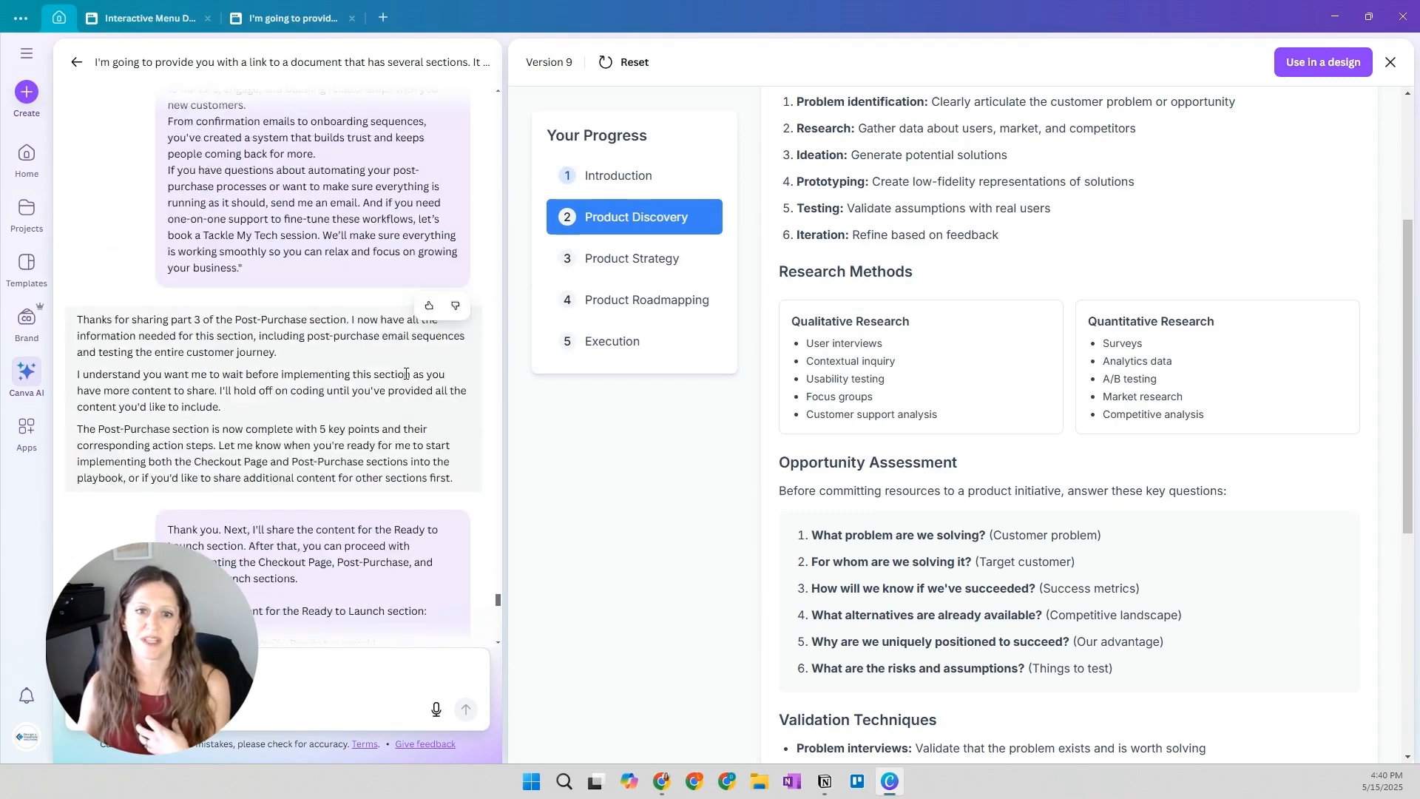
scroll(406, 373, "up", 2)
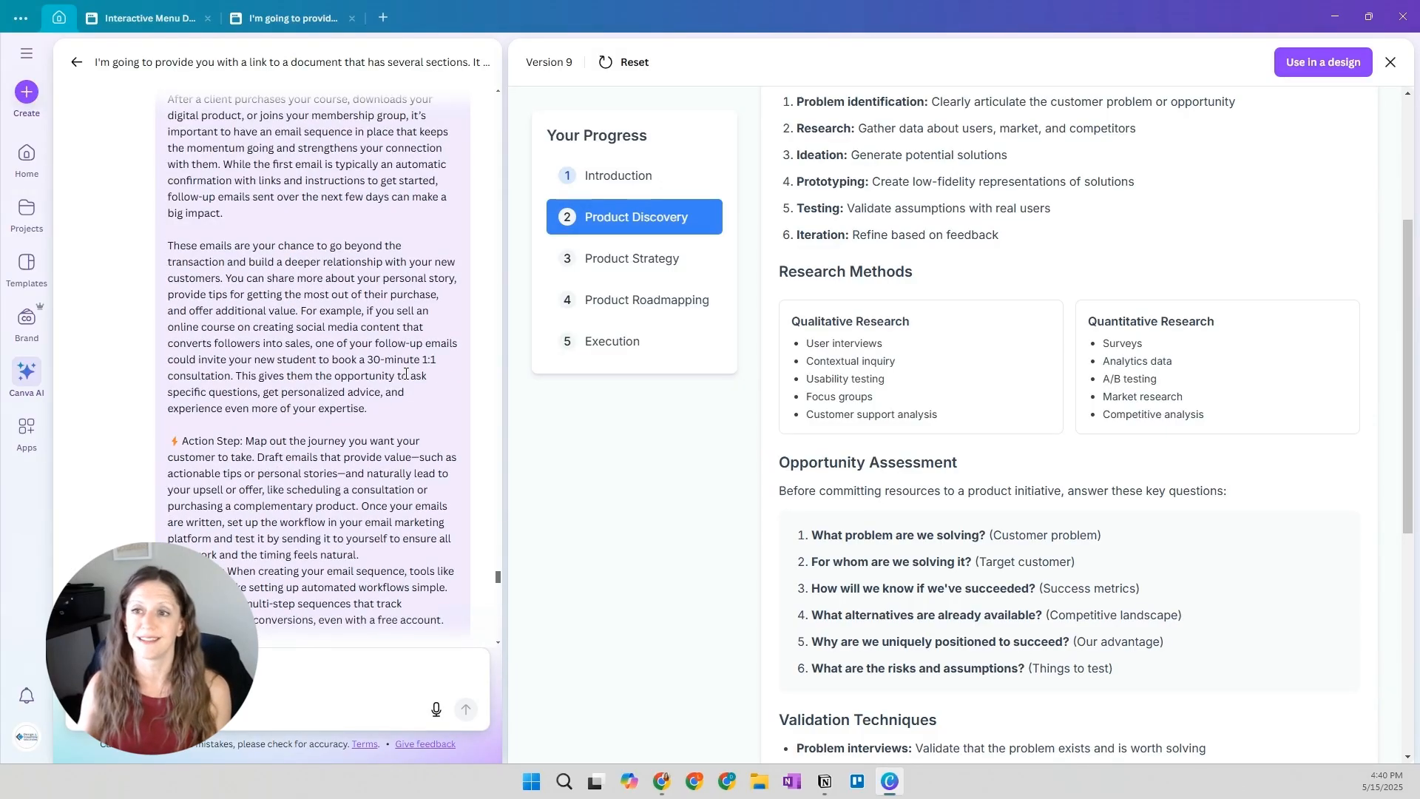
scroll(404, 388, "up", 3)
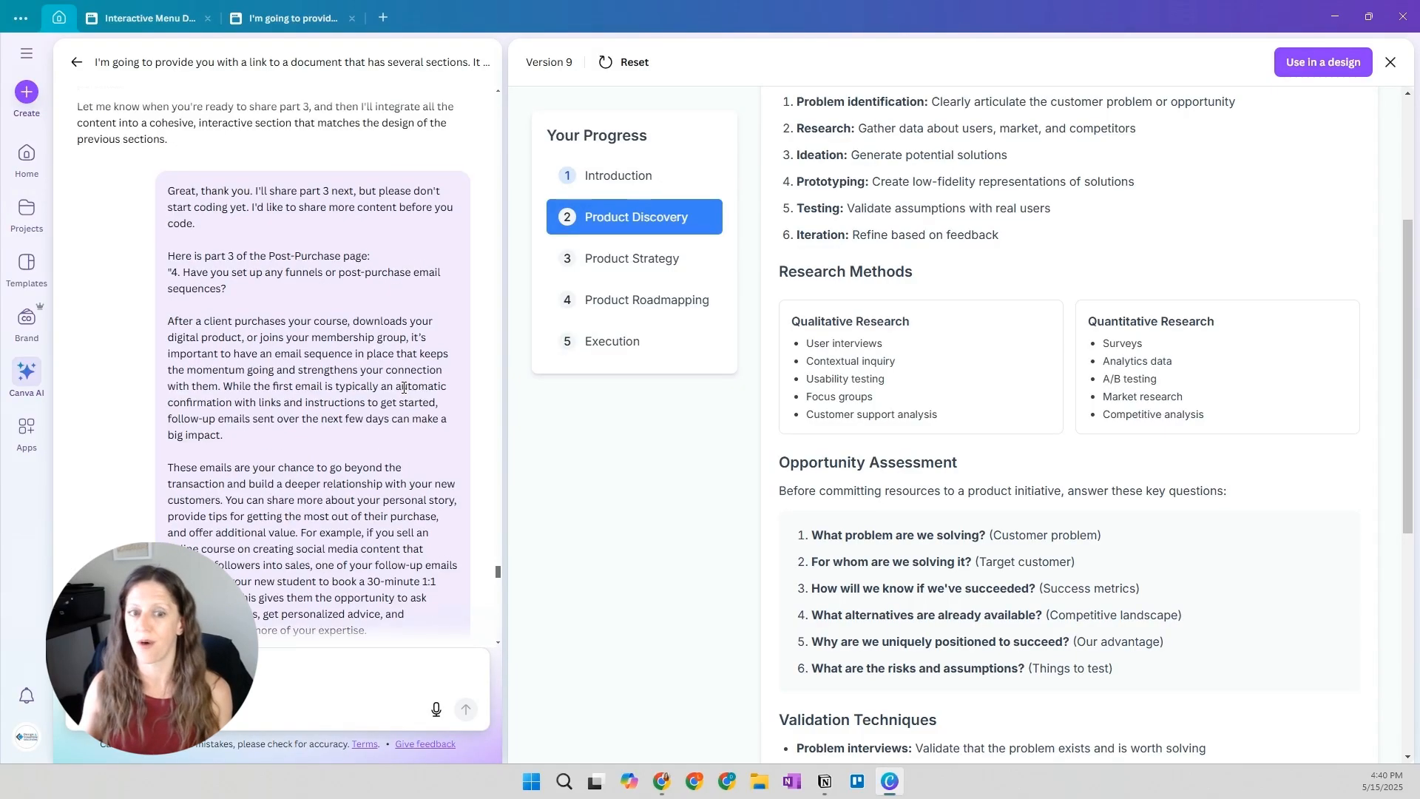
scroll(923, 451, "up", 4)
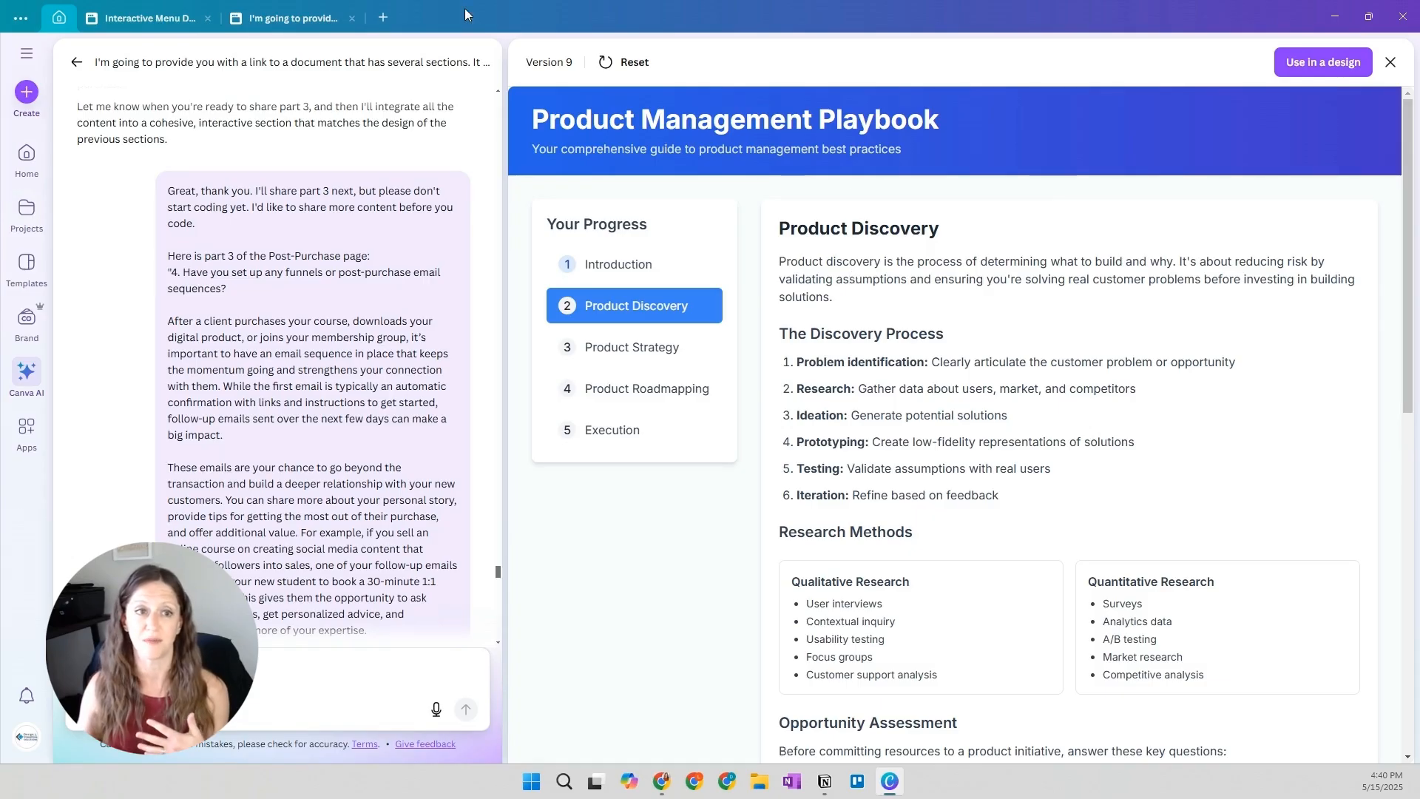
Switch to the Interactive Menu Design for Bella Cucina
left_click(148, 20)
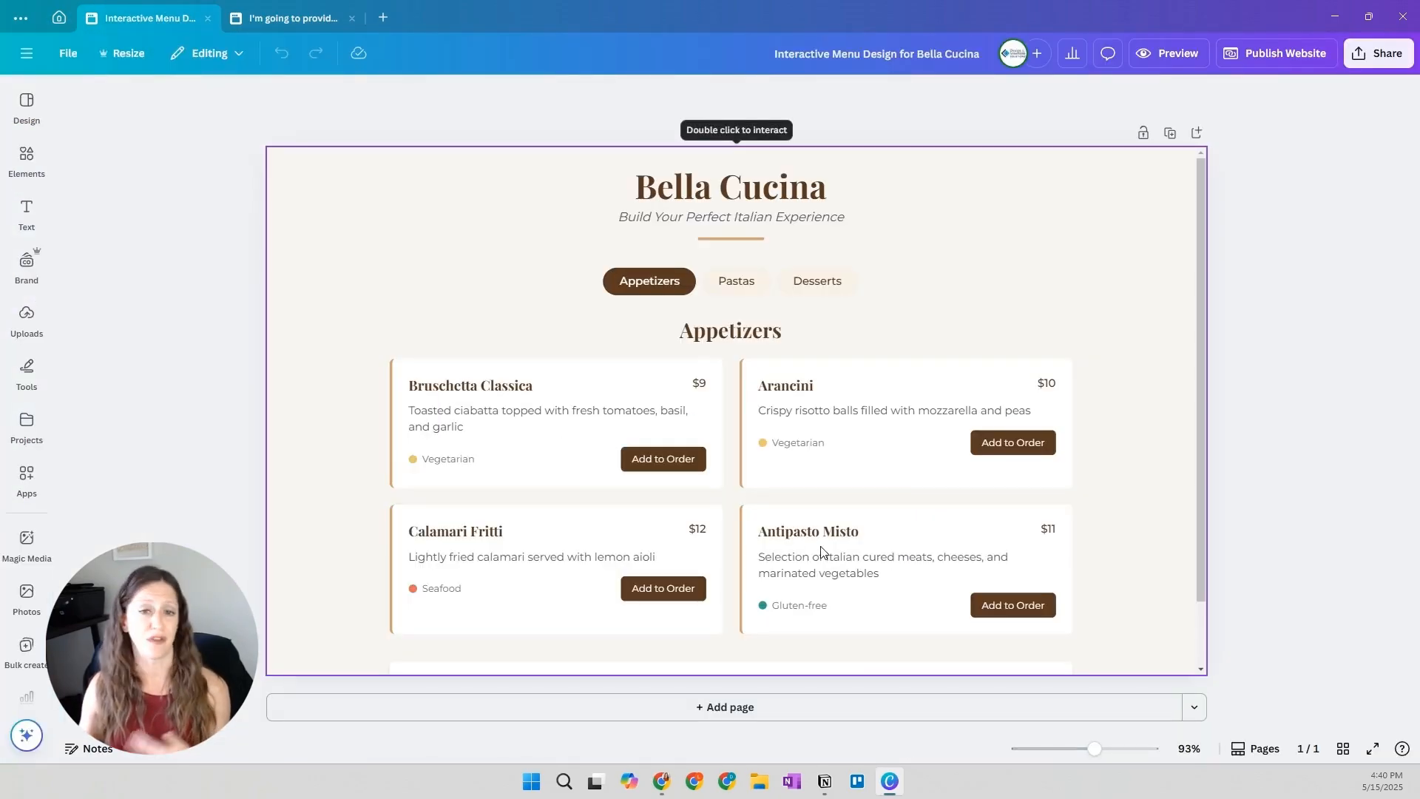